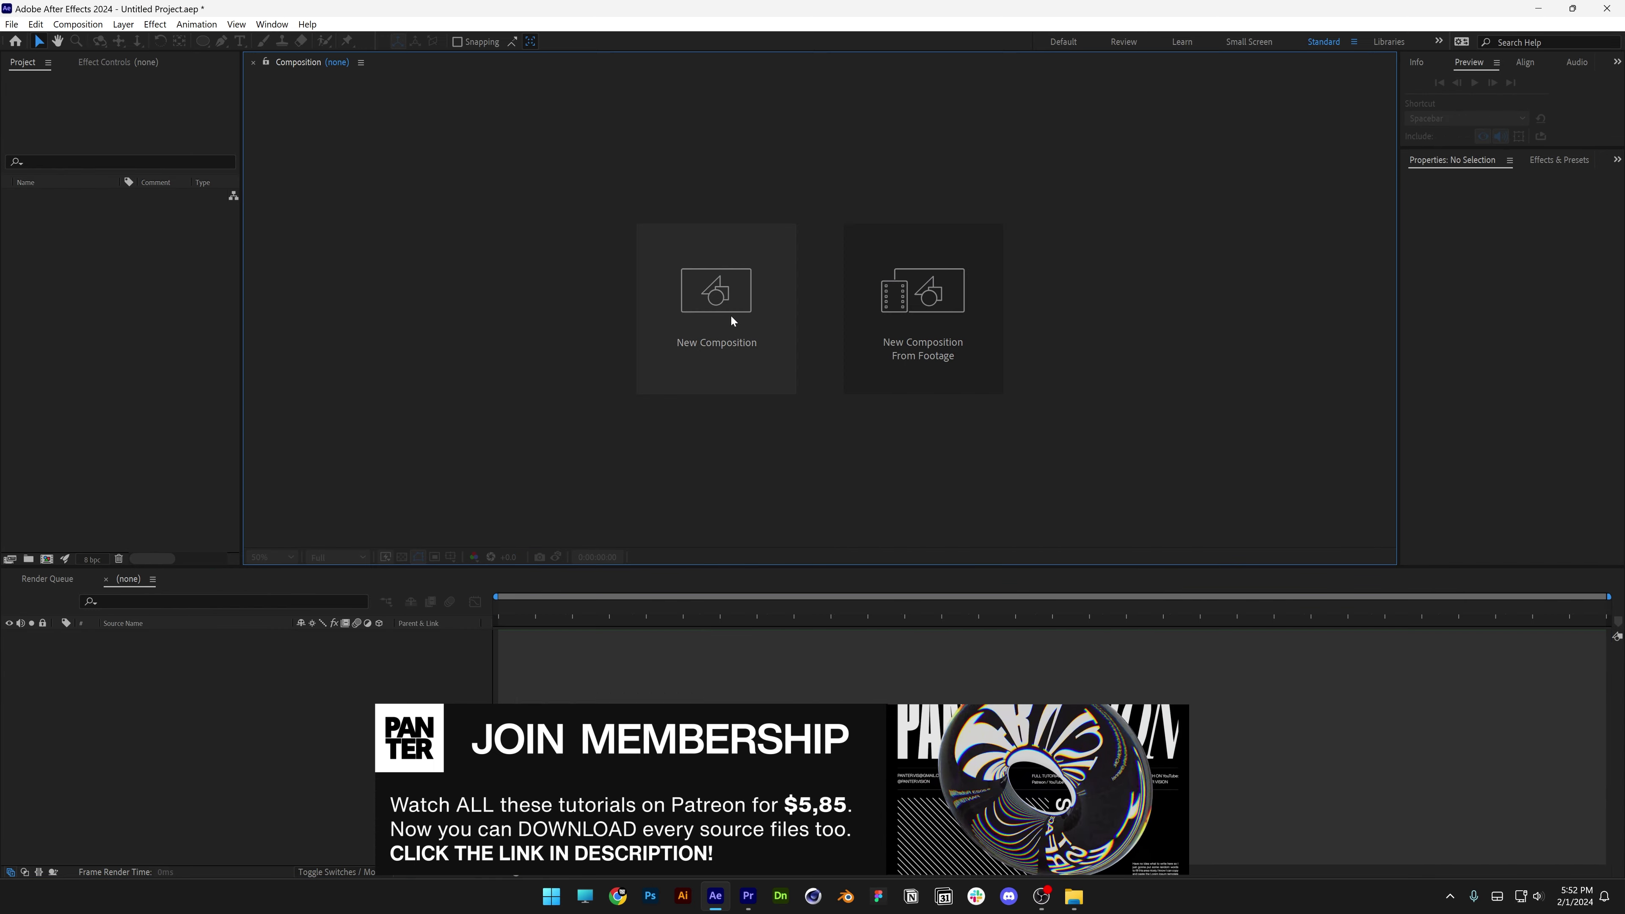
- Create a 1920x1080, 29.97 fps composition named TXT_Animation with a duration of 0;00;05;15
{"action": "left_click", "coordinate": [730, 314]}
{"action": "type", "text": "TXT"}
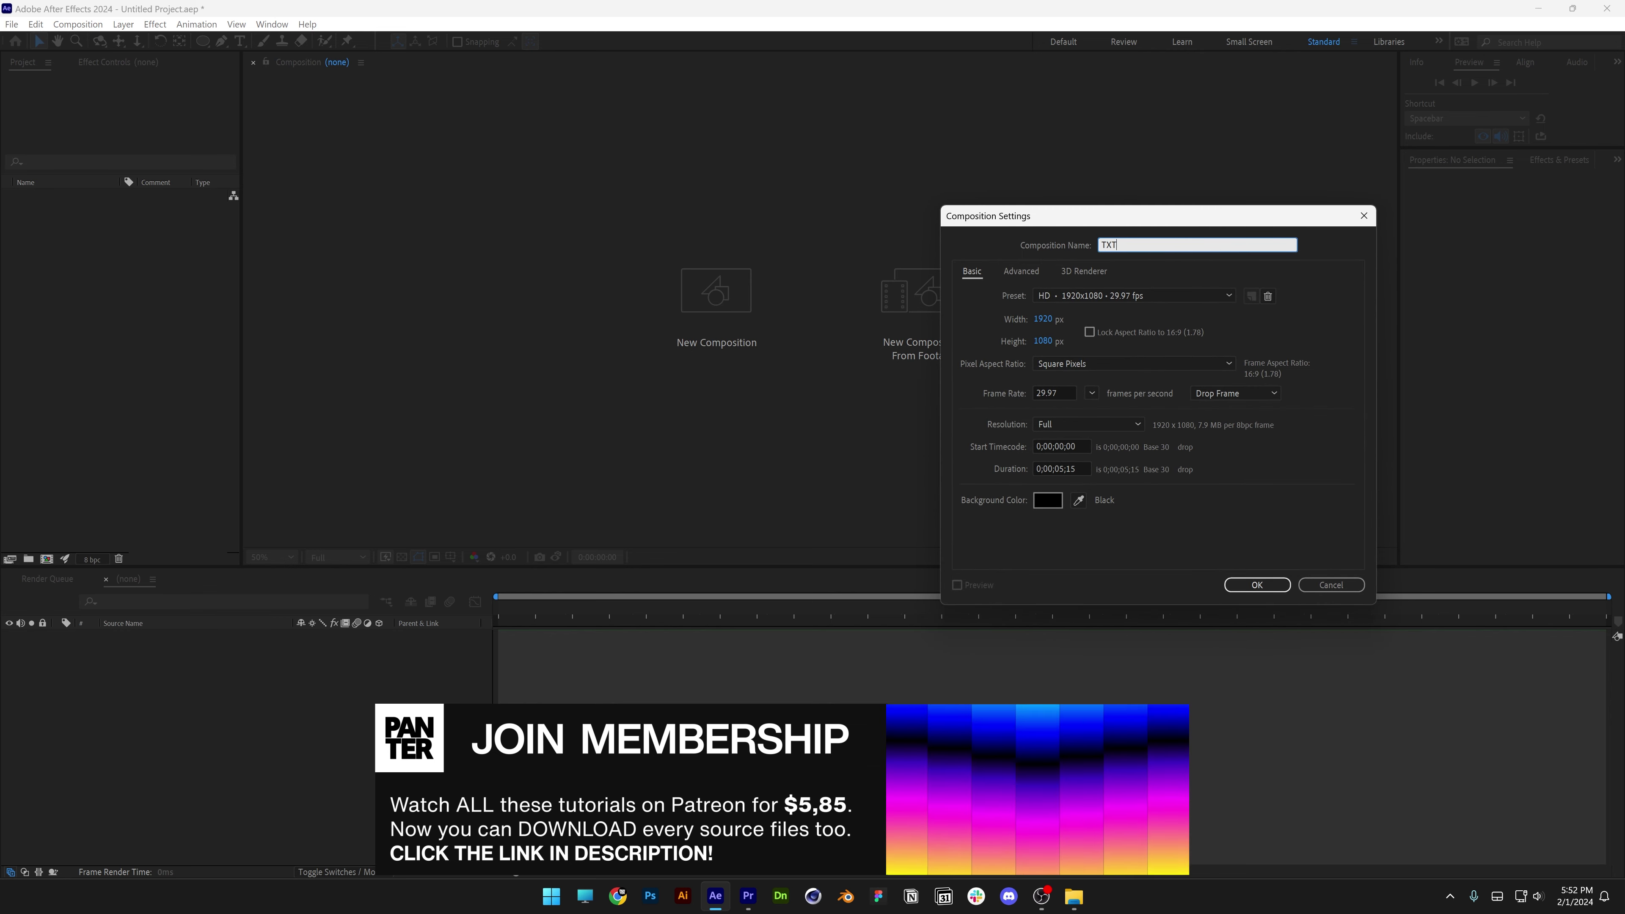
{"action": "type", "text": "_Animation"}
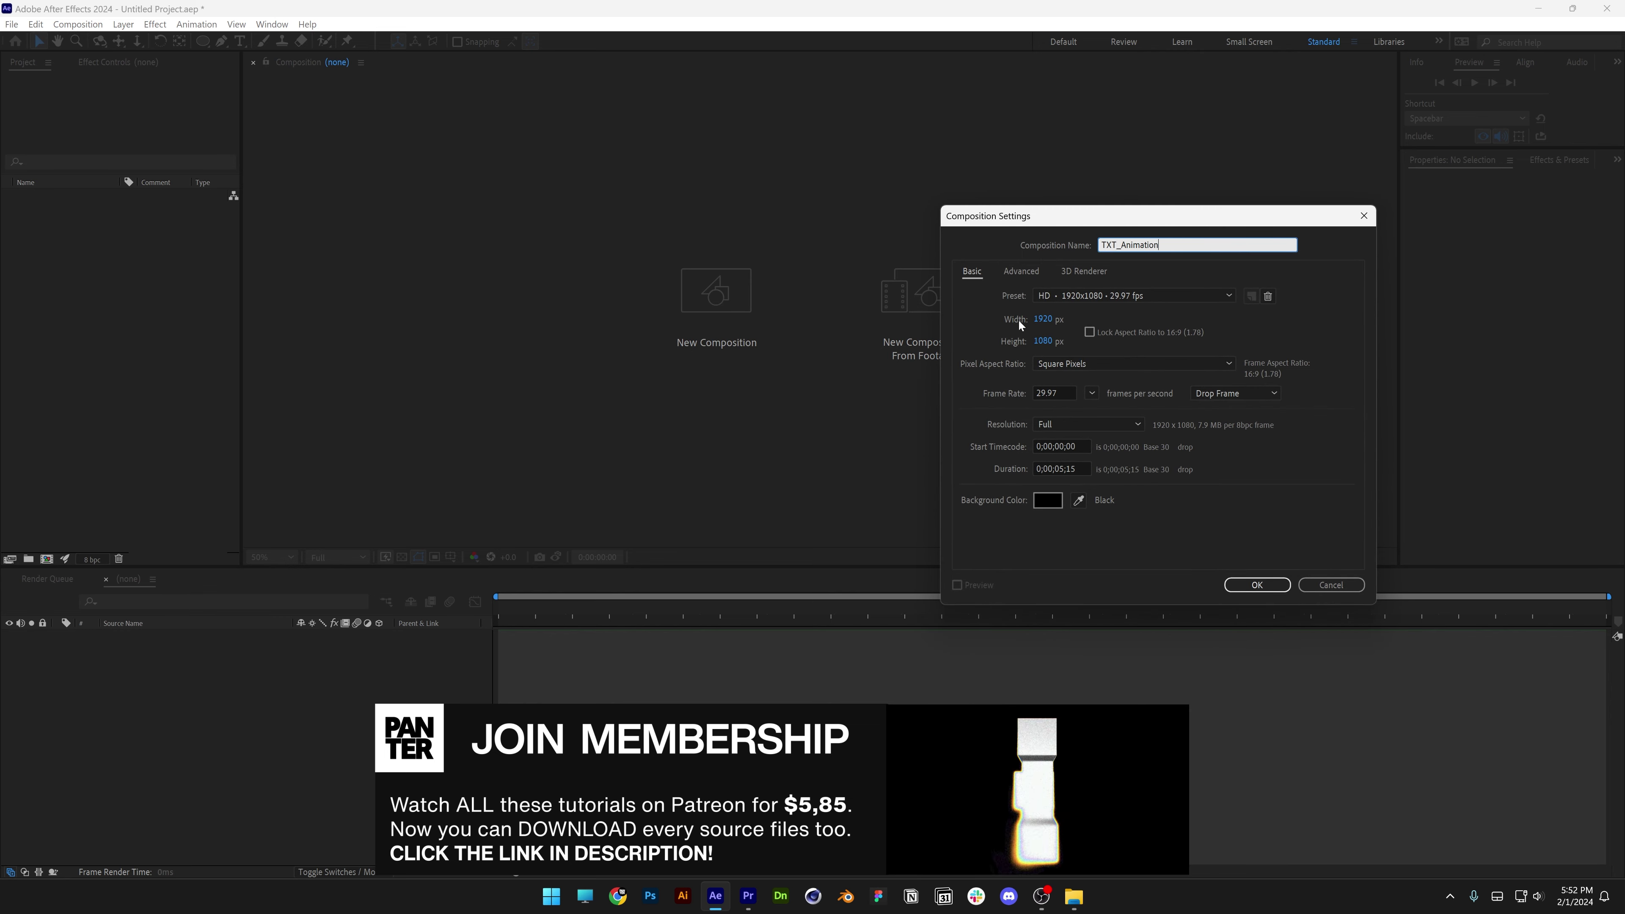
{"action": "left_click", "coordinate": [1071, 468]}
{"action": "left_click_drag", "start_coordinate": [1074, 469], "coordinate": [1052, 469]}
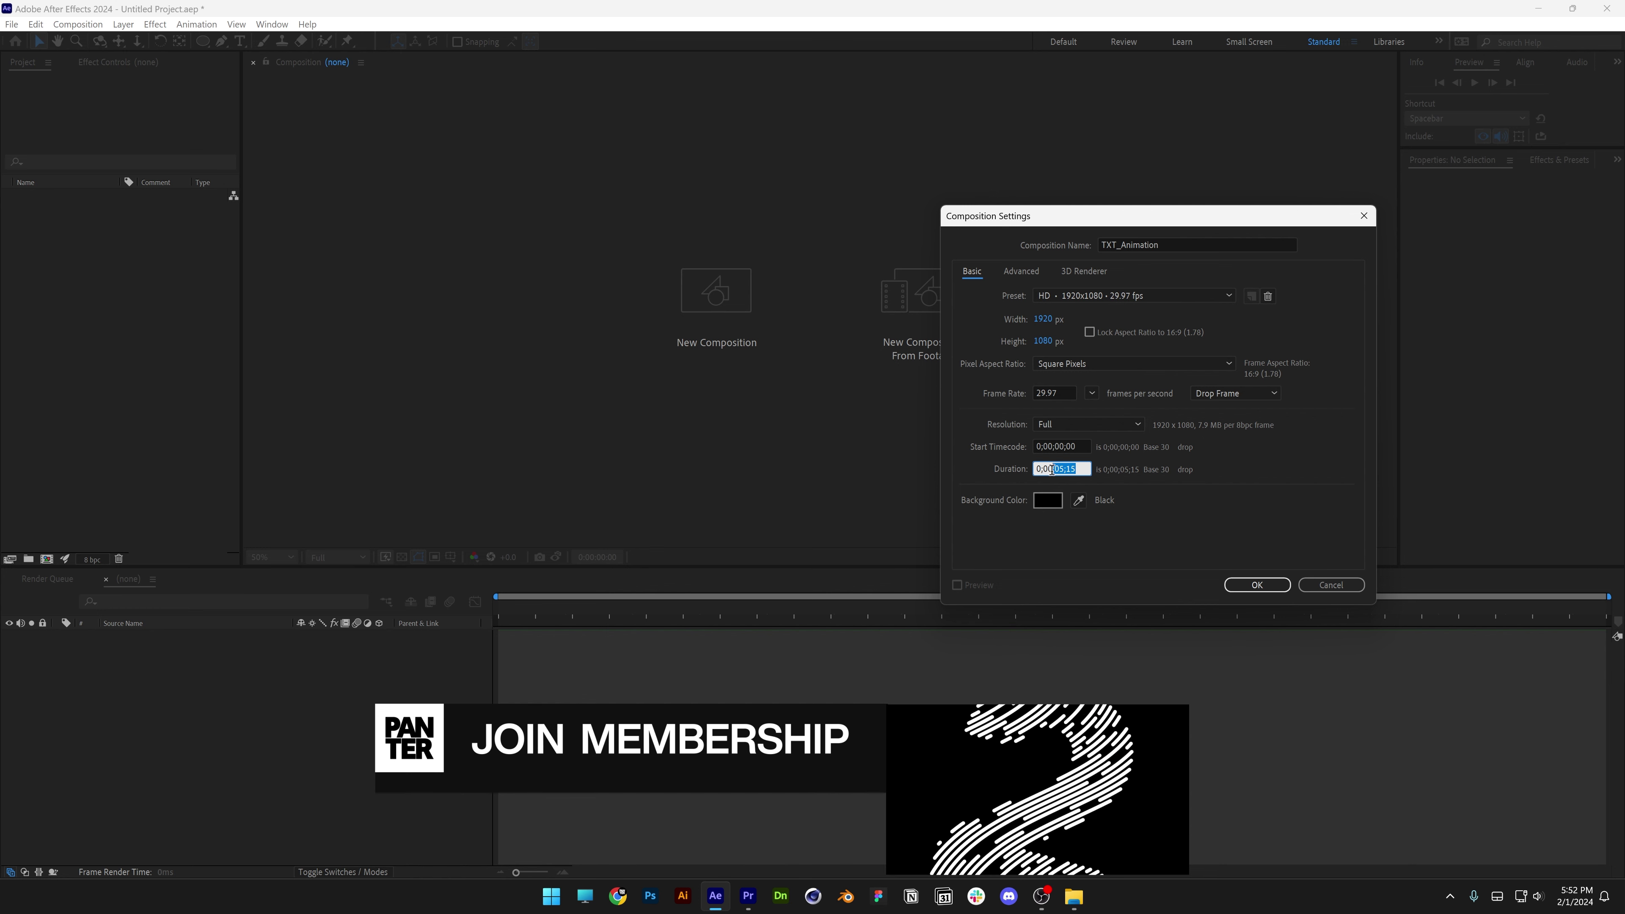
{"action": "left_click", "coordinate": [1255, 584]}
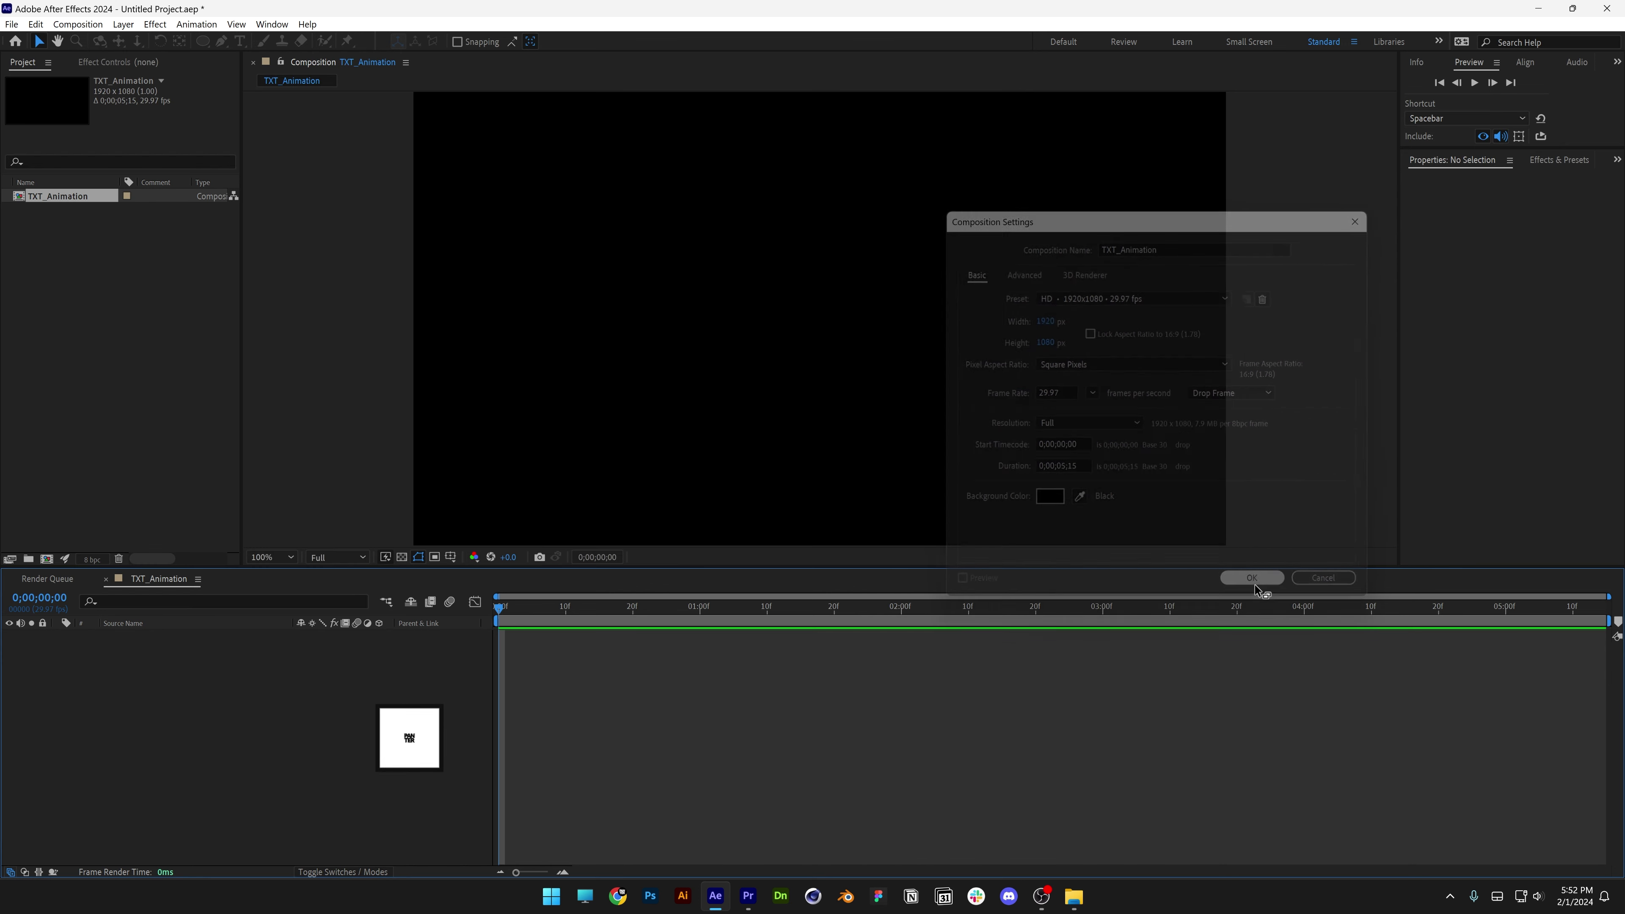
- Add a text layer containing the letter P in the composition
{"action": "left_click", "coordinate": [236, 44]}
{"action": "left_click", "coordinate": [614, 305]}
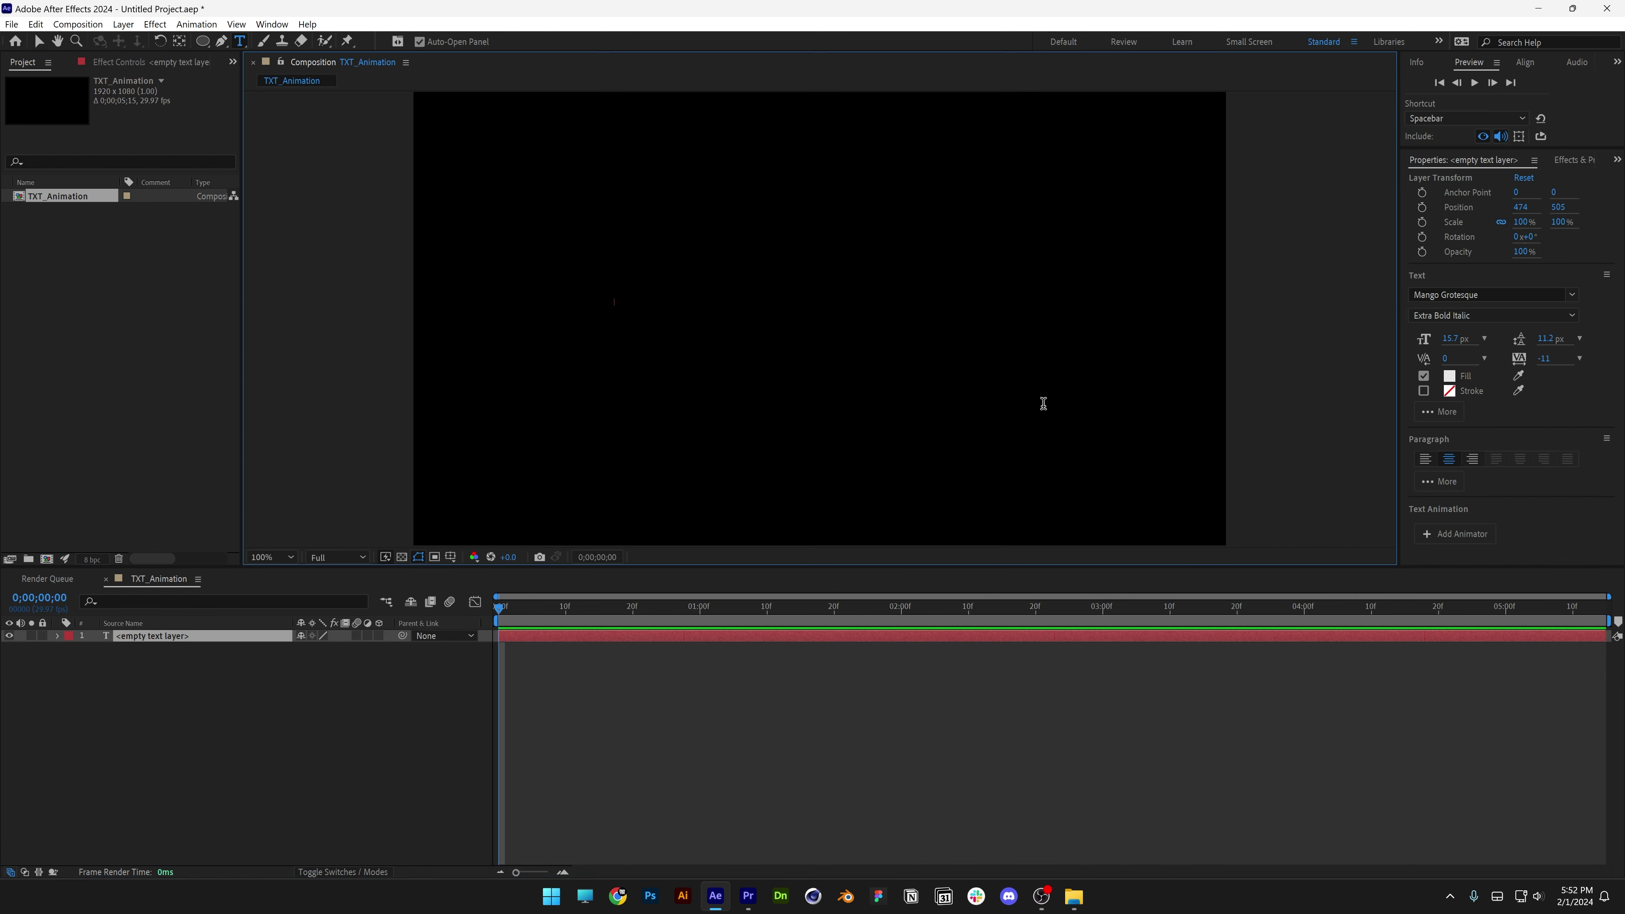
{"action": "type", "text": "P"}
{"action": "key", "text": "Escape"}
{"action": "key", "text": "v"}
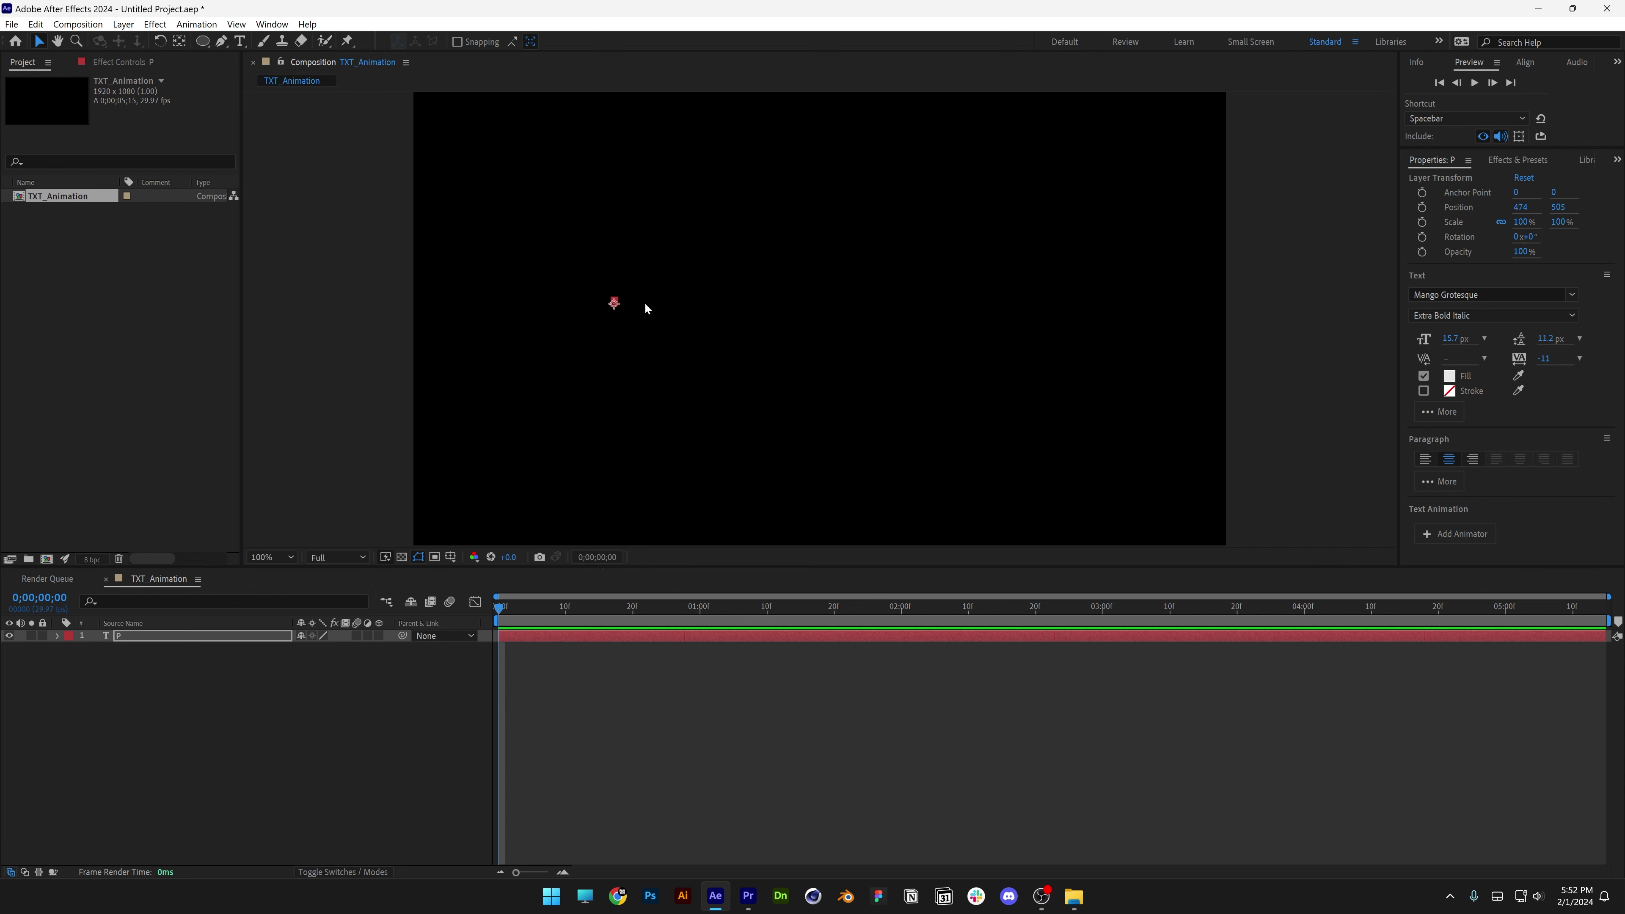
- Scale the P layer to about 3002% and move it to about 413, 692 in the frame
{"action": "key", "text": "s"}
{"action": "left_click_drag", "start_coordinate": [320, 648], "coordinate": [1622, 652]}
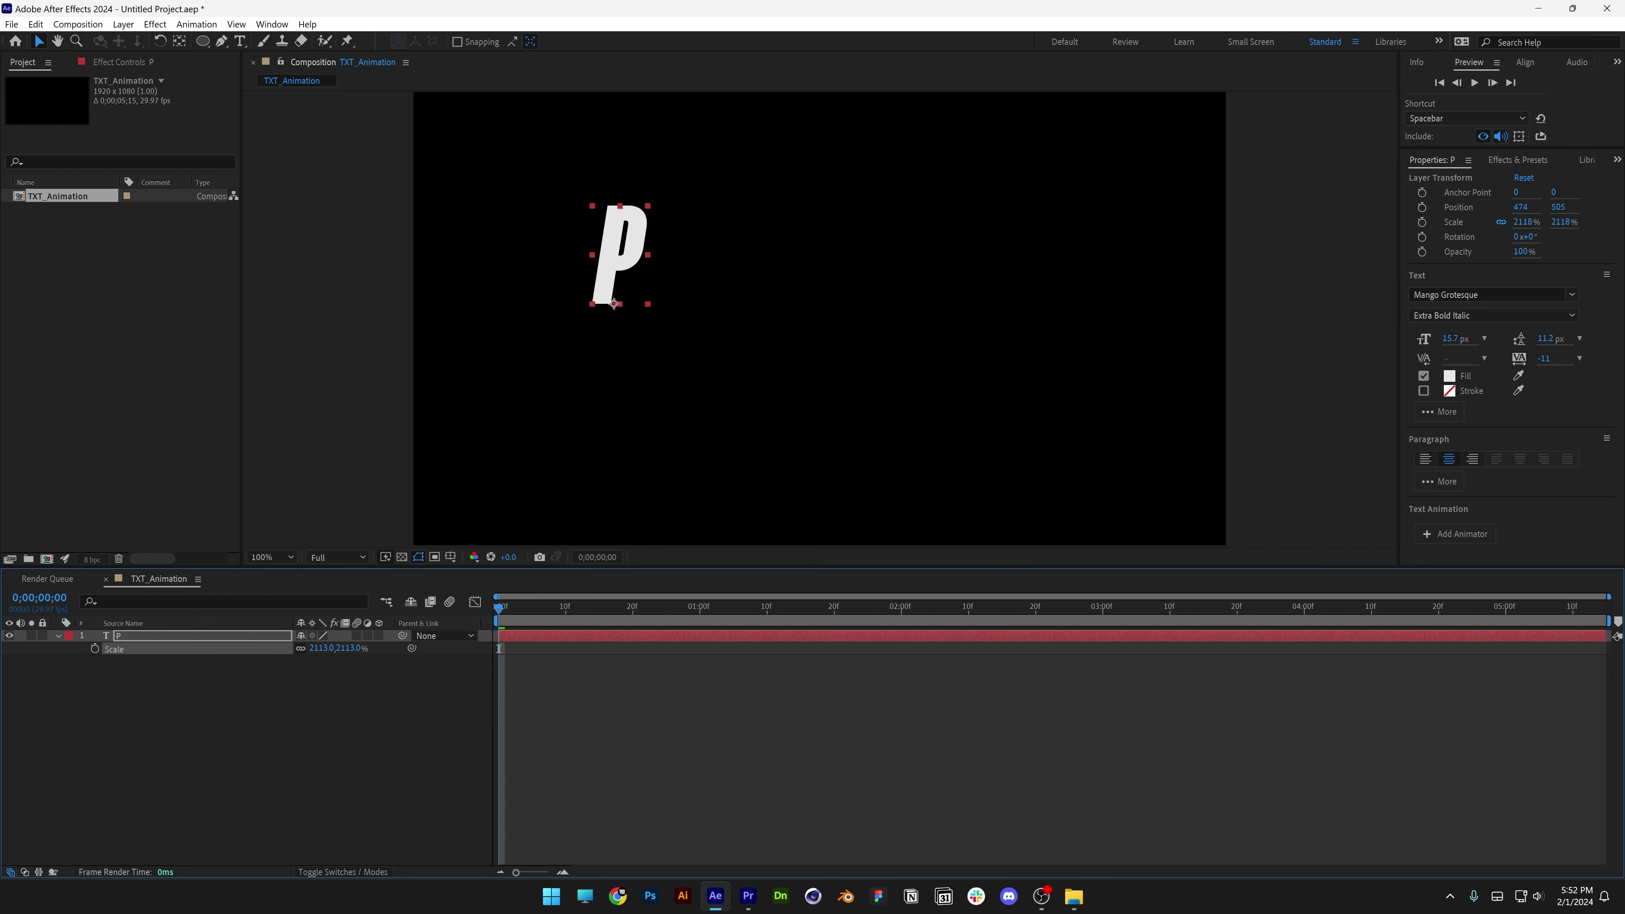
{"action": "left_click_drag", "start_coordinate": [634, 243], "coordinate": [608, 323]}
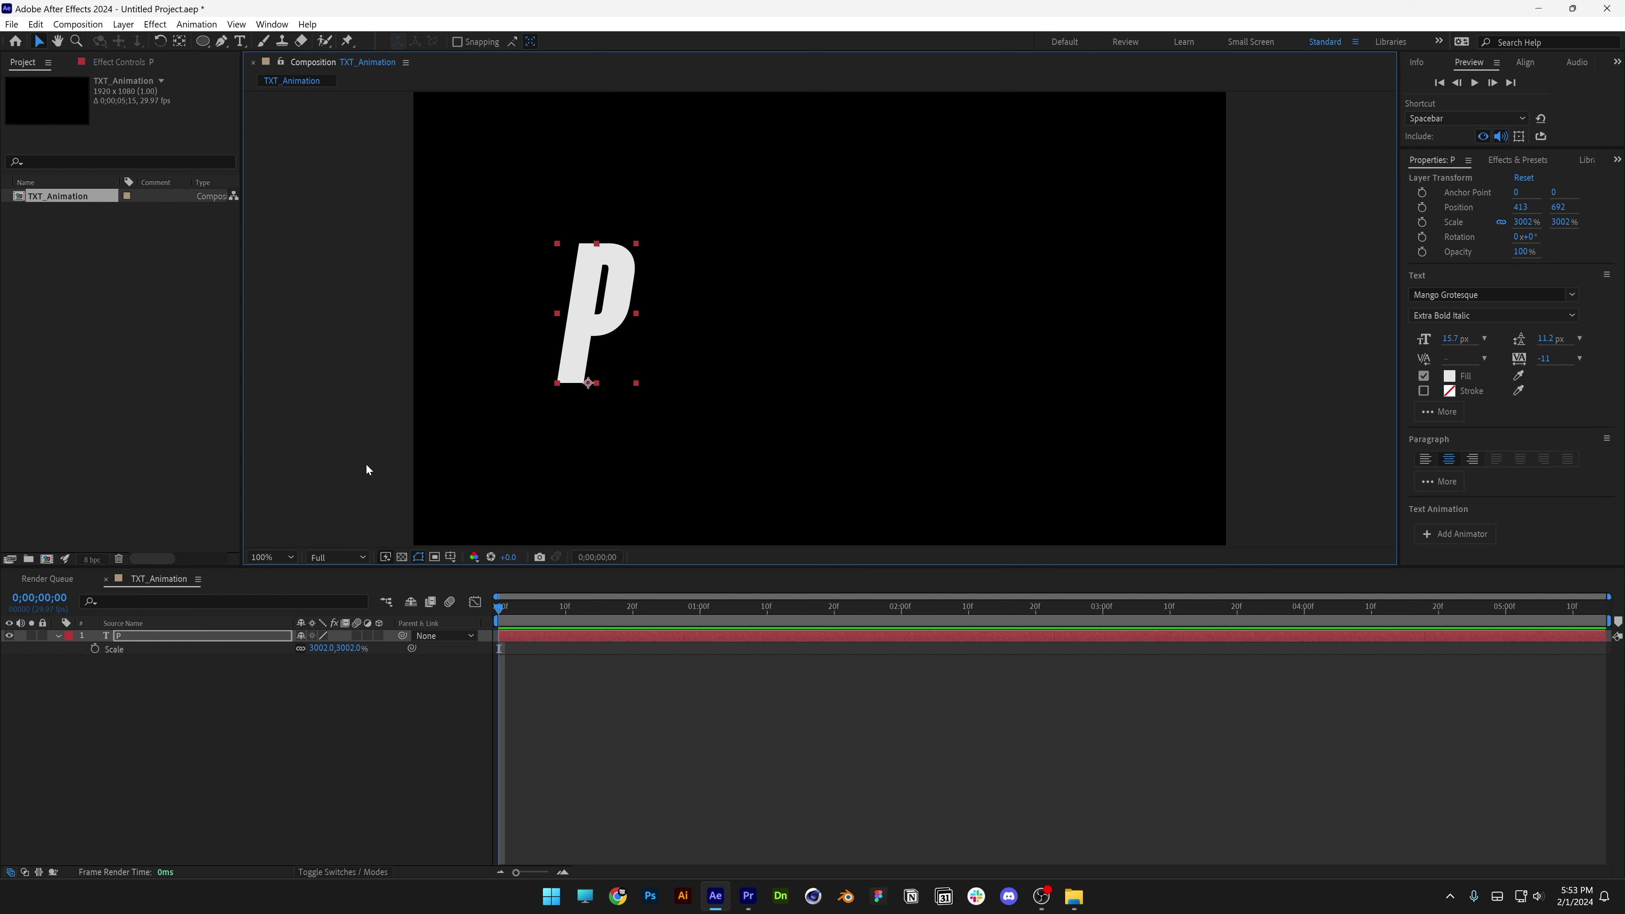
- Duplicate the P text layer five times to make six letter layers
{"action": "left_click", "coordinate": [170, 637]}
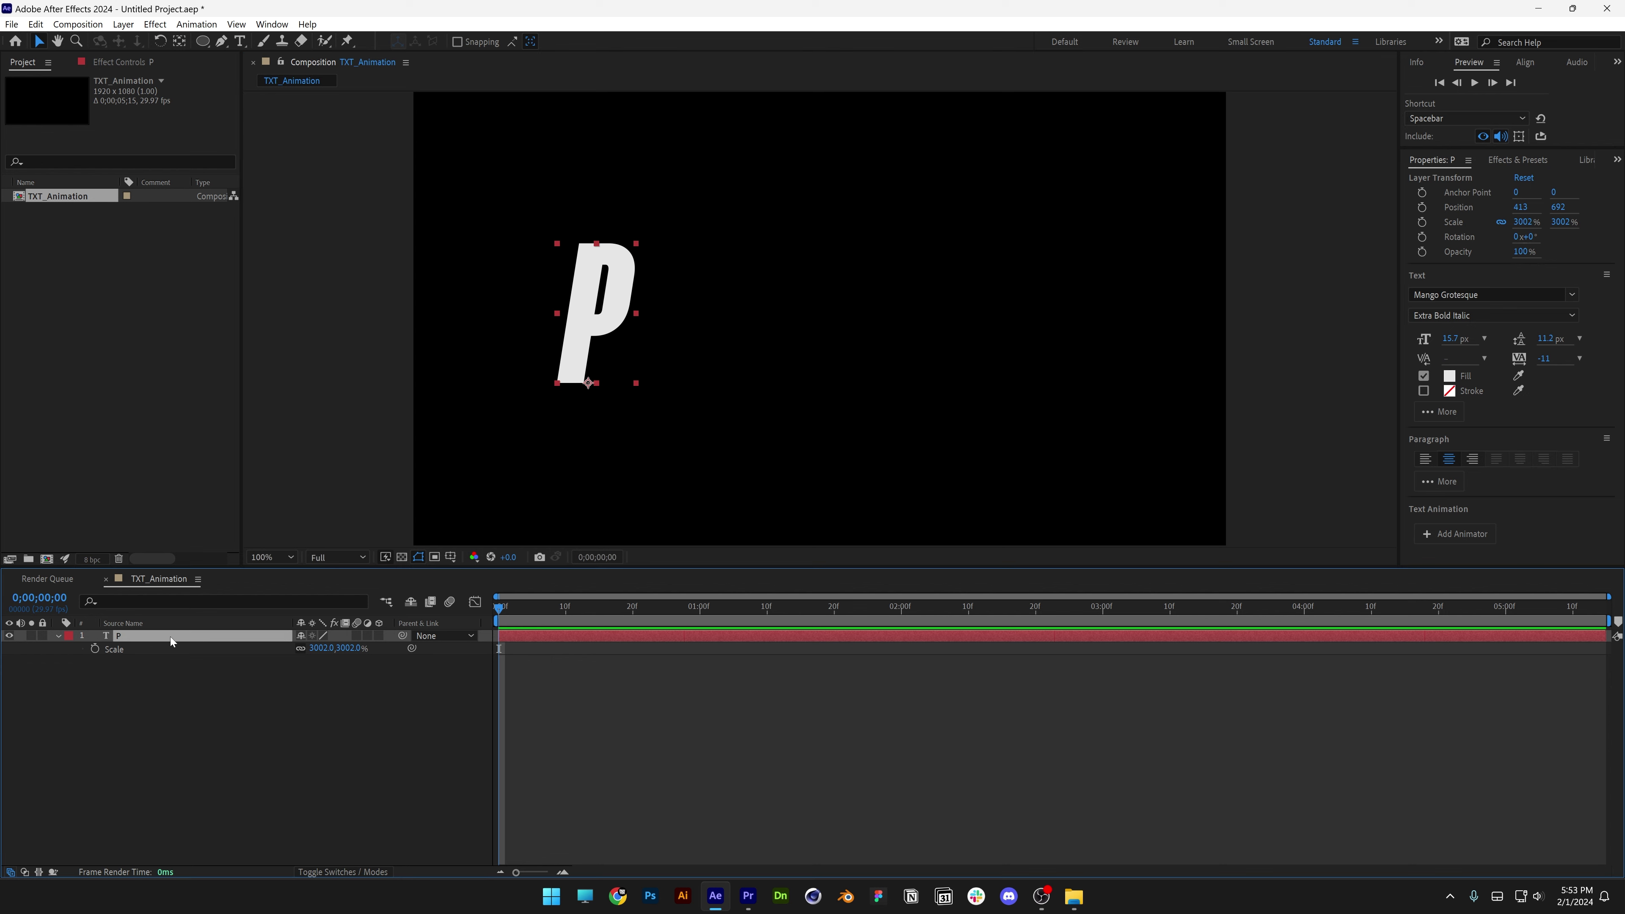
{"action": "key", "text": "ctrl+d"}
{"action": "key", "text": "ctrl+d"}
{"action": "key", "text": "ctrl+d"}
{"action": "key", "text": "ctrl+d"}
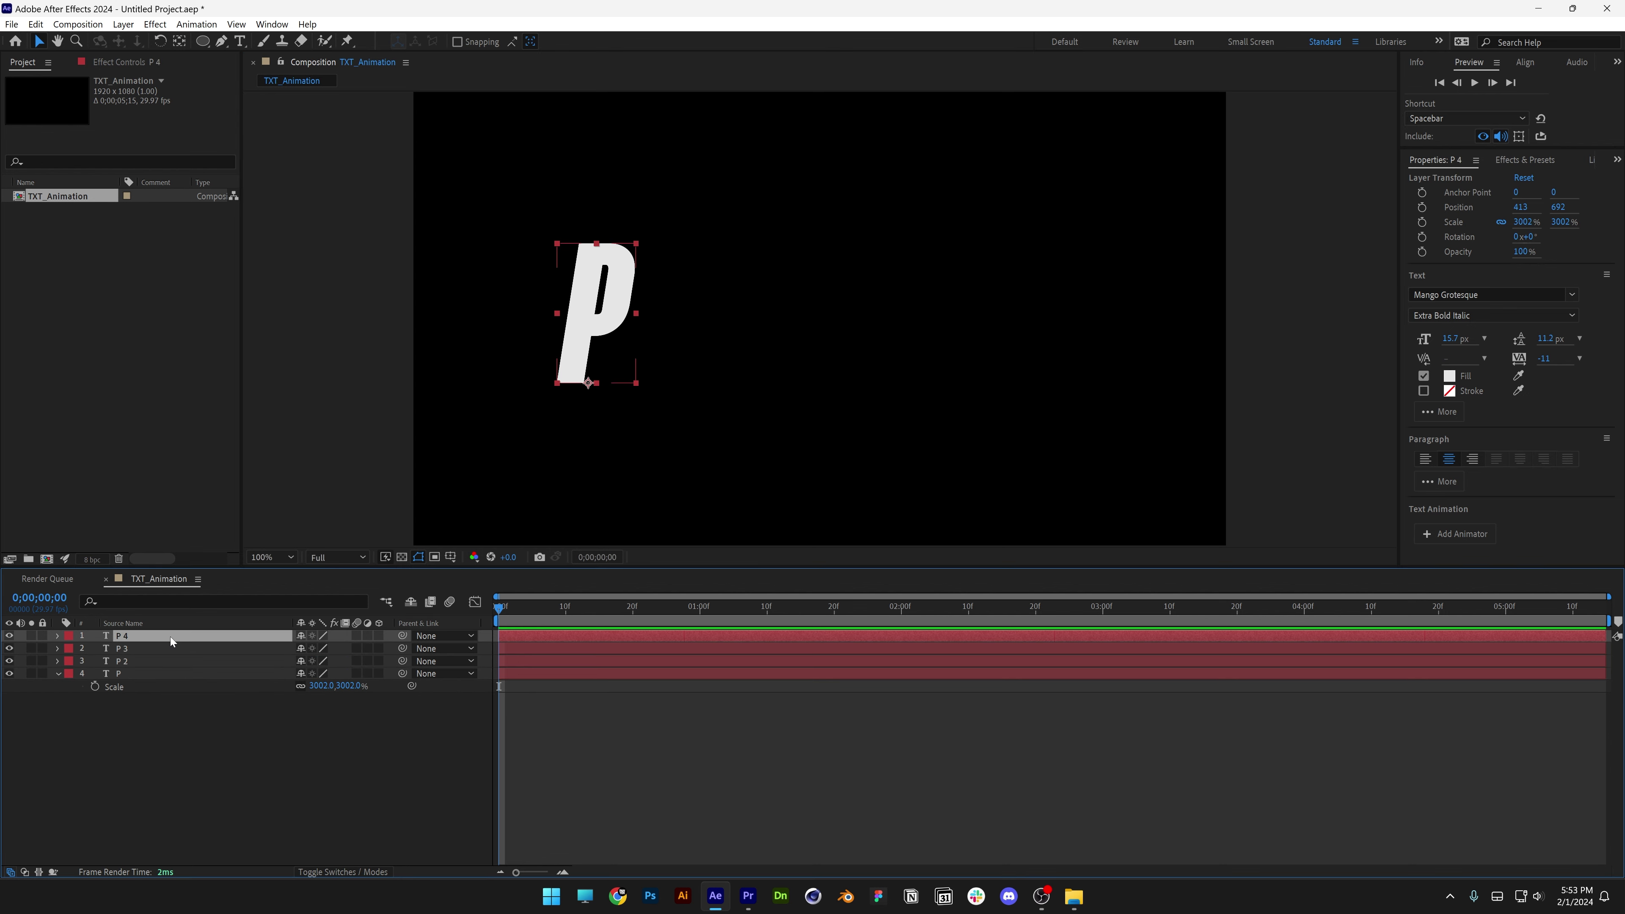
{"action": "key", "text": "ctrl+d"}
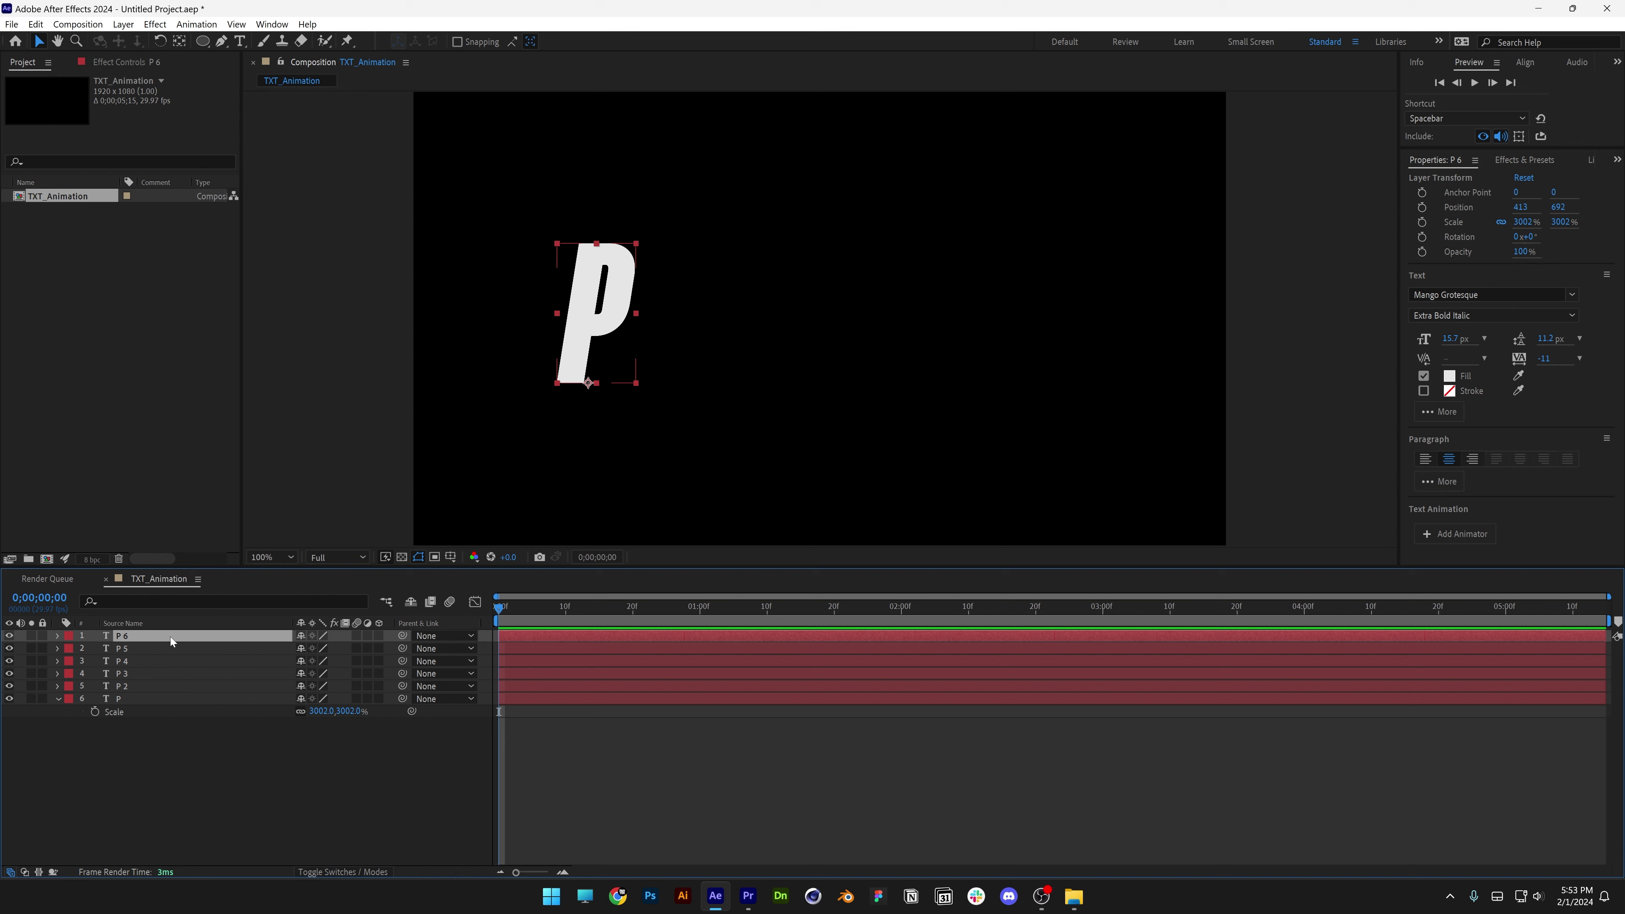
{"action": "left_click", "coordinate": [124, 697], "text": "shift"}
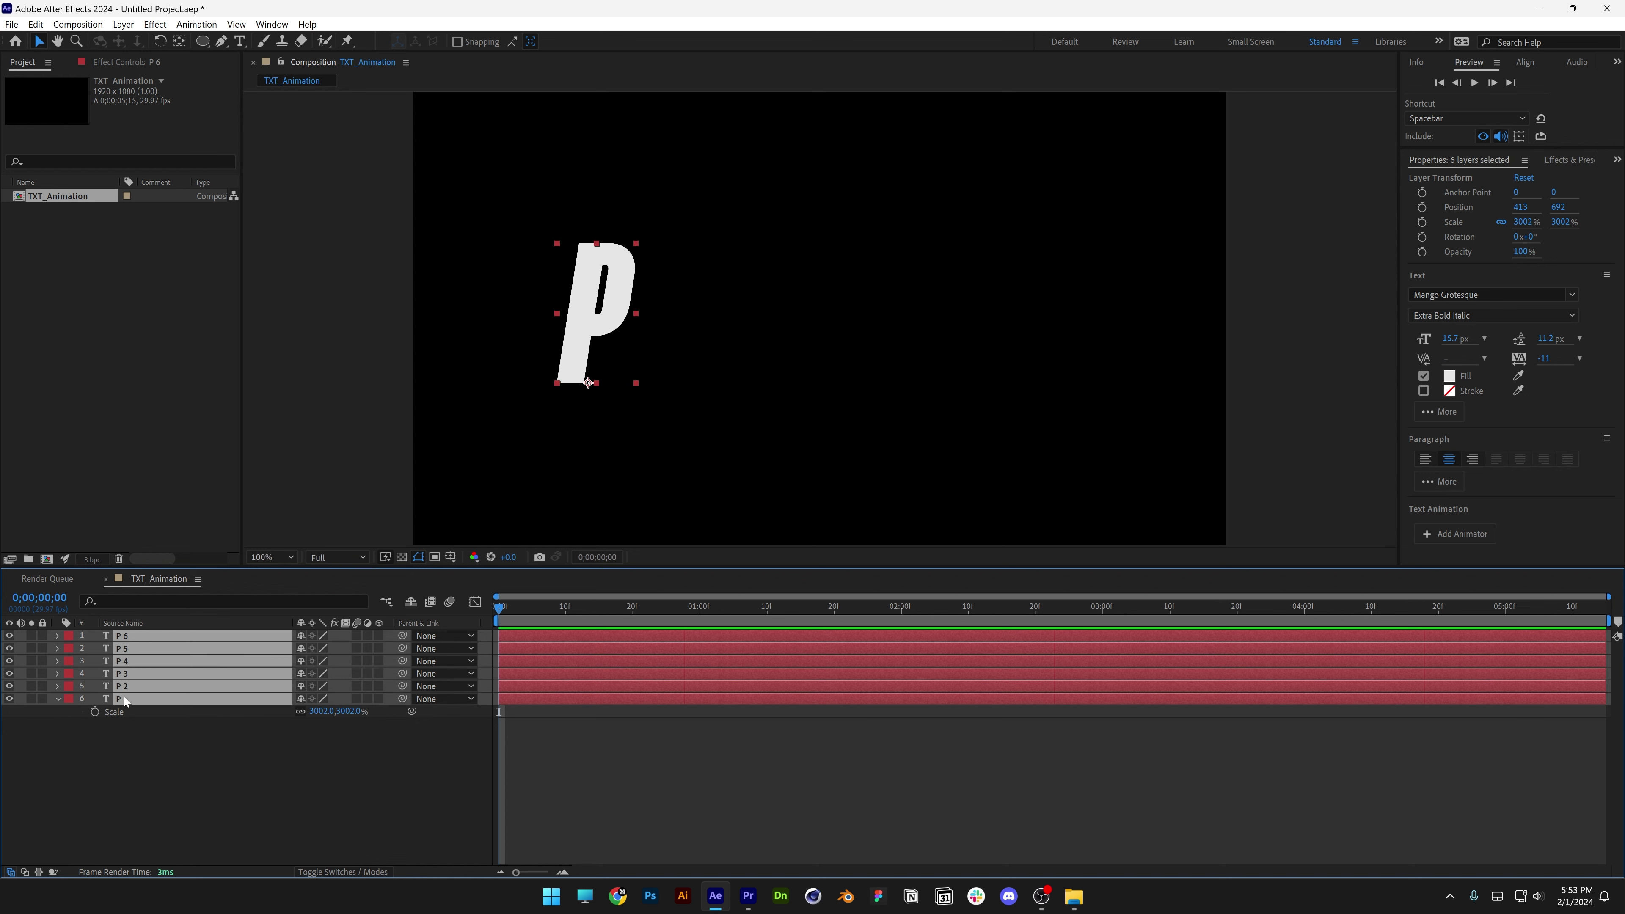
{"action": "left_click", "coordinate": [189, 753]}
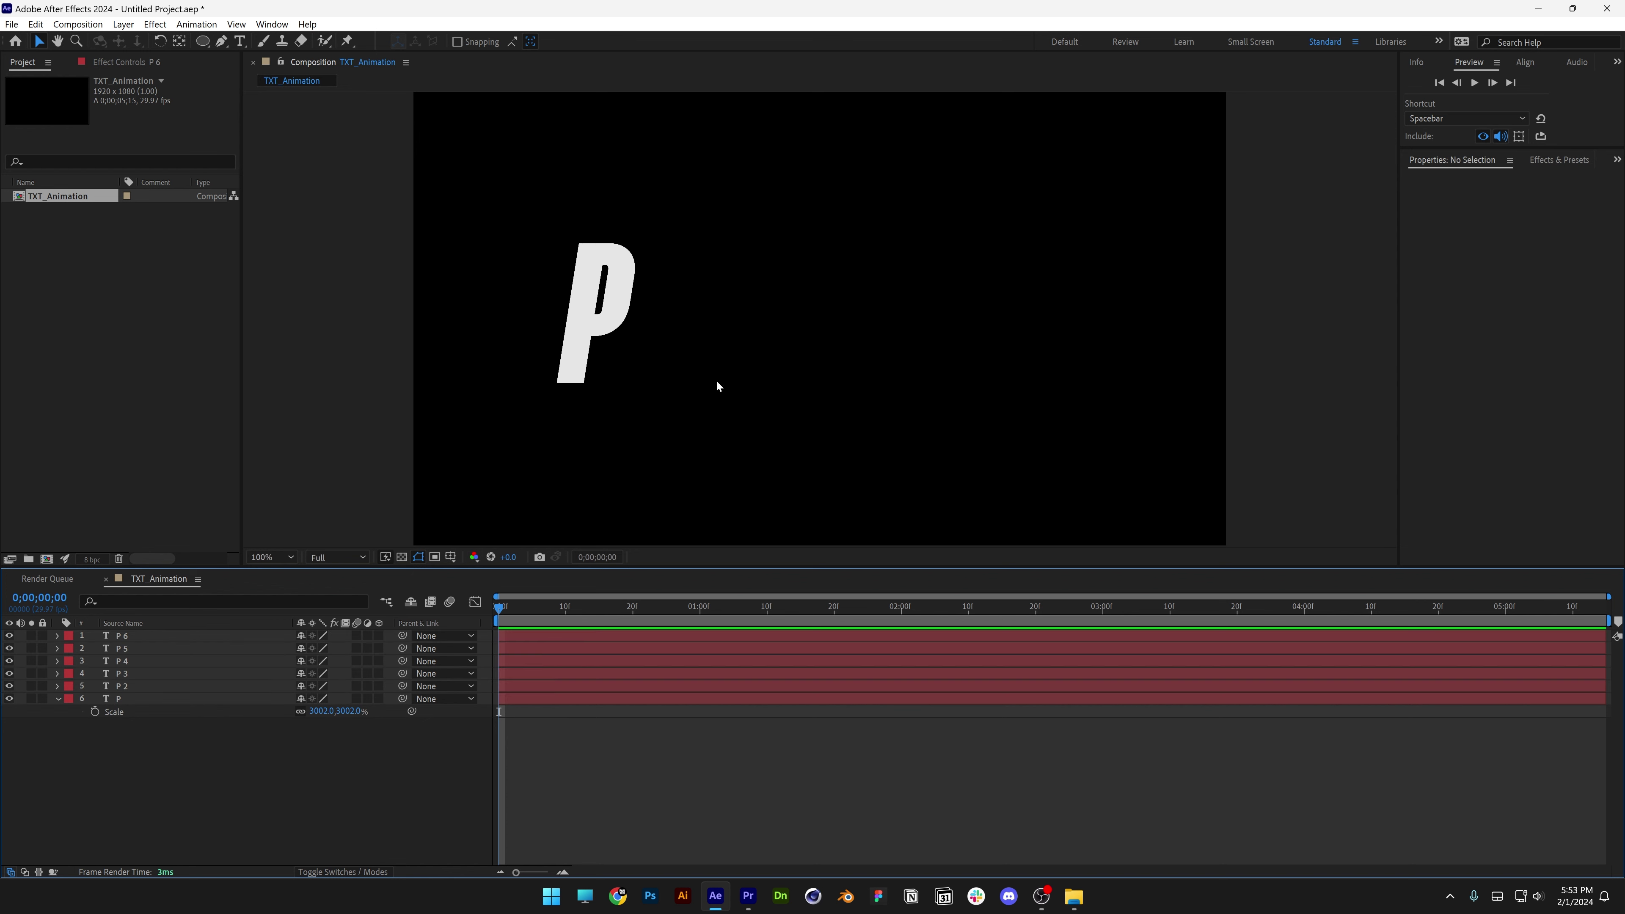
- Move the topmost P copy horizontally to about X 1367 and distribute all six letters evenly between the two ends
{"action": "left_click", "coordinate": [577, 344]}
{"action": "left_click_drag", "start_coordinate": [577, 345], "coordinate": [981, 346]}
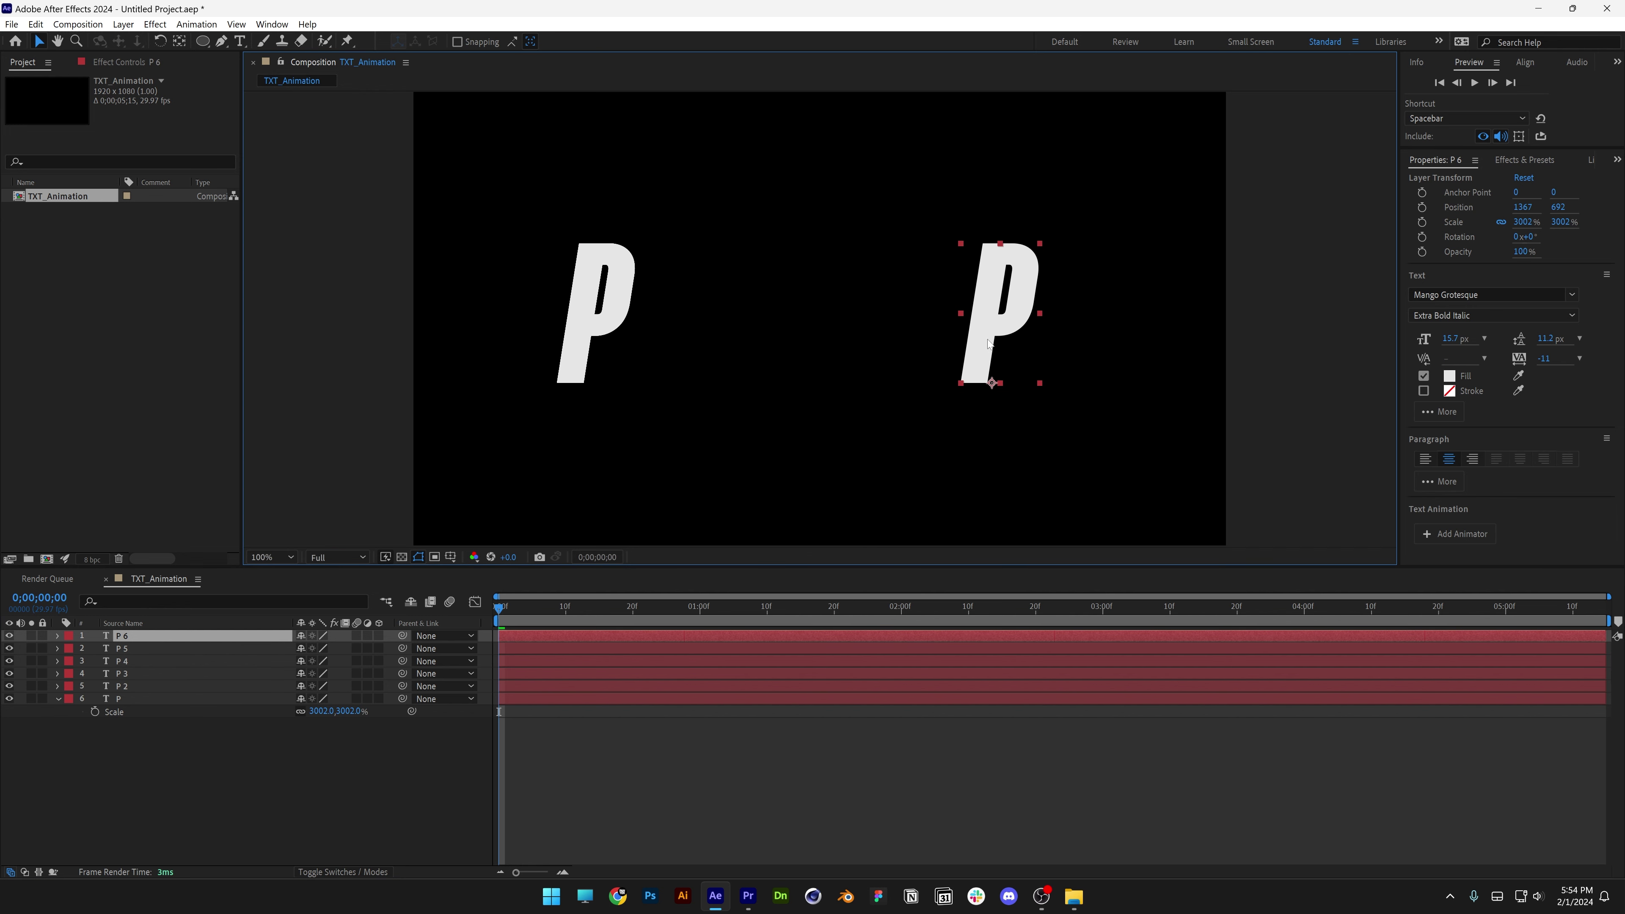
{"action": "left_click_drag", "start_coordinate": [163, 785], "coordinate": [293, 553]}
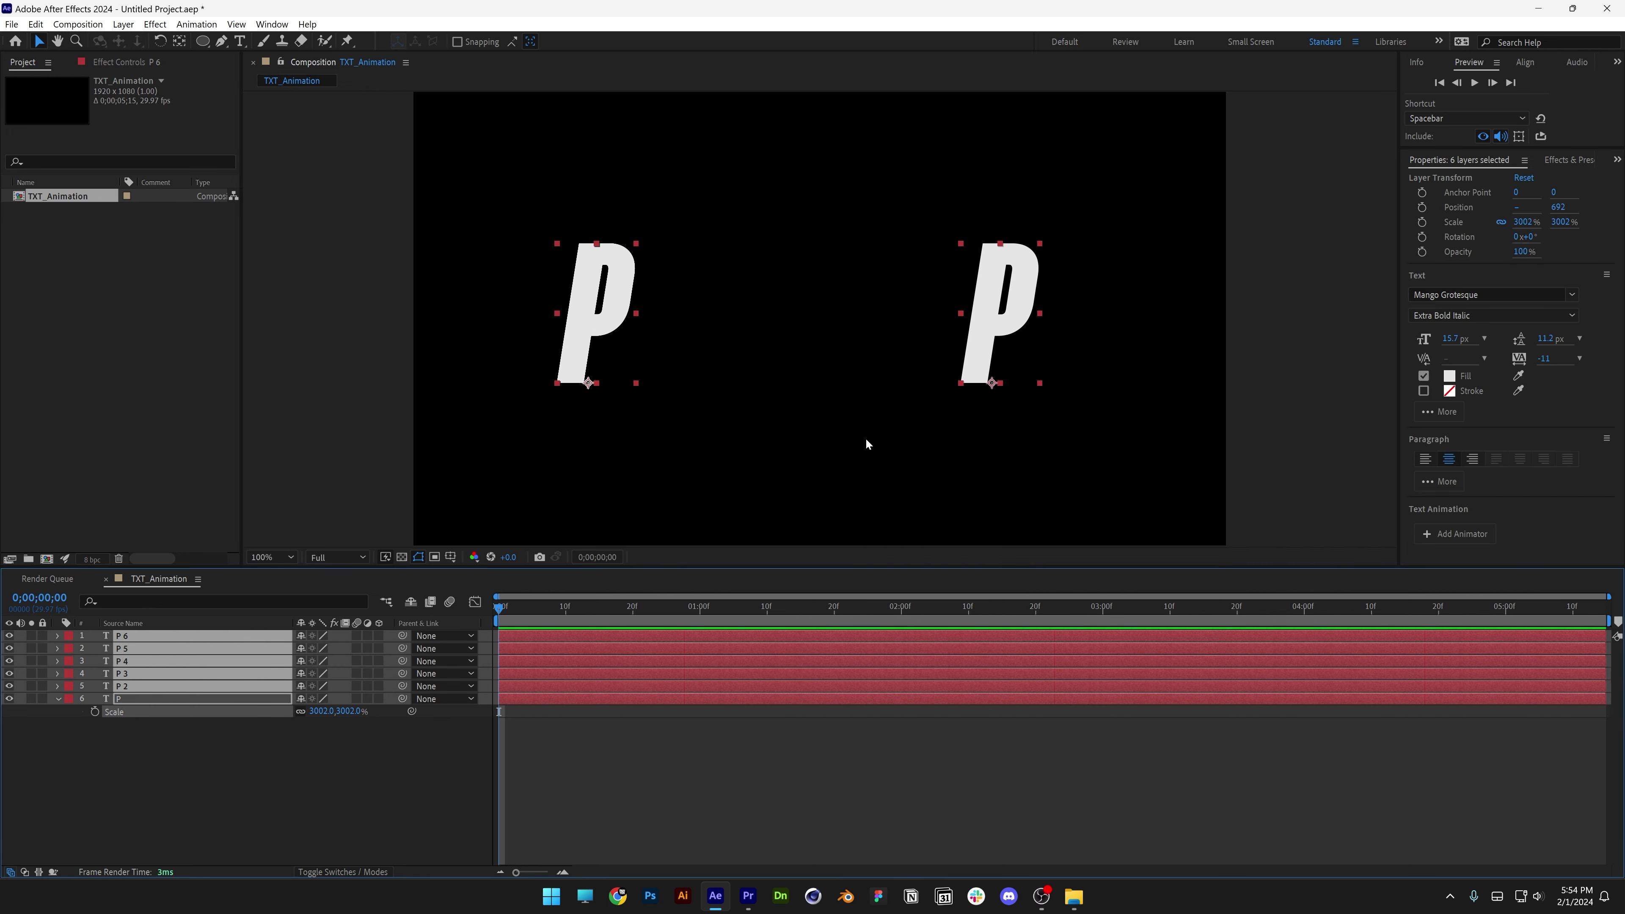
{"action": "left_click", "coordinate": [1523, 62]}
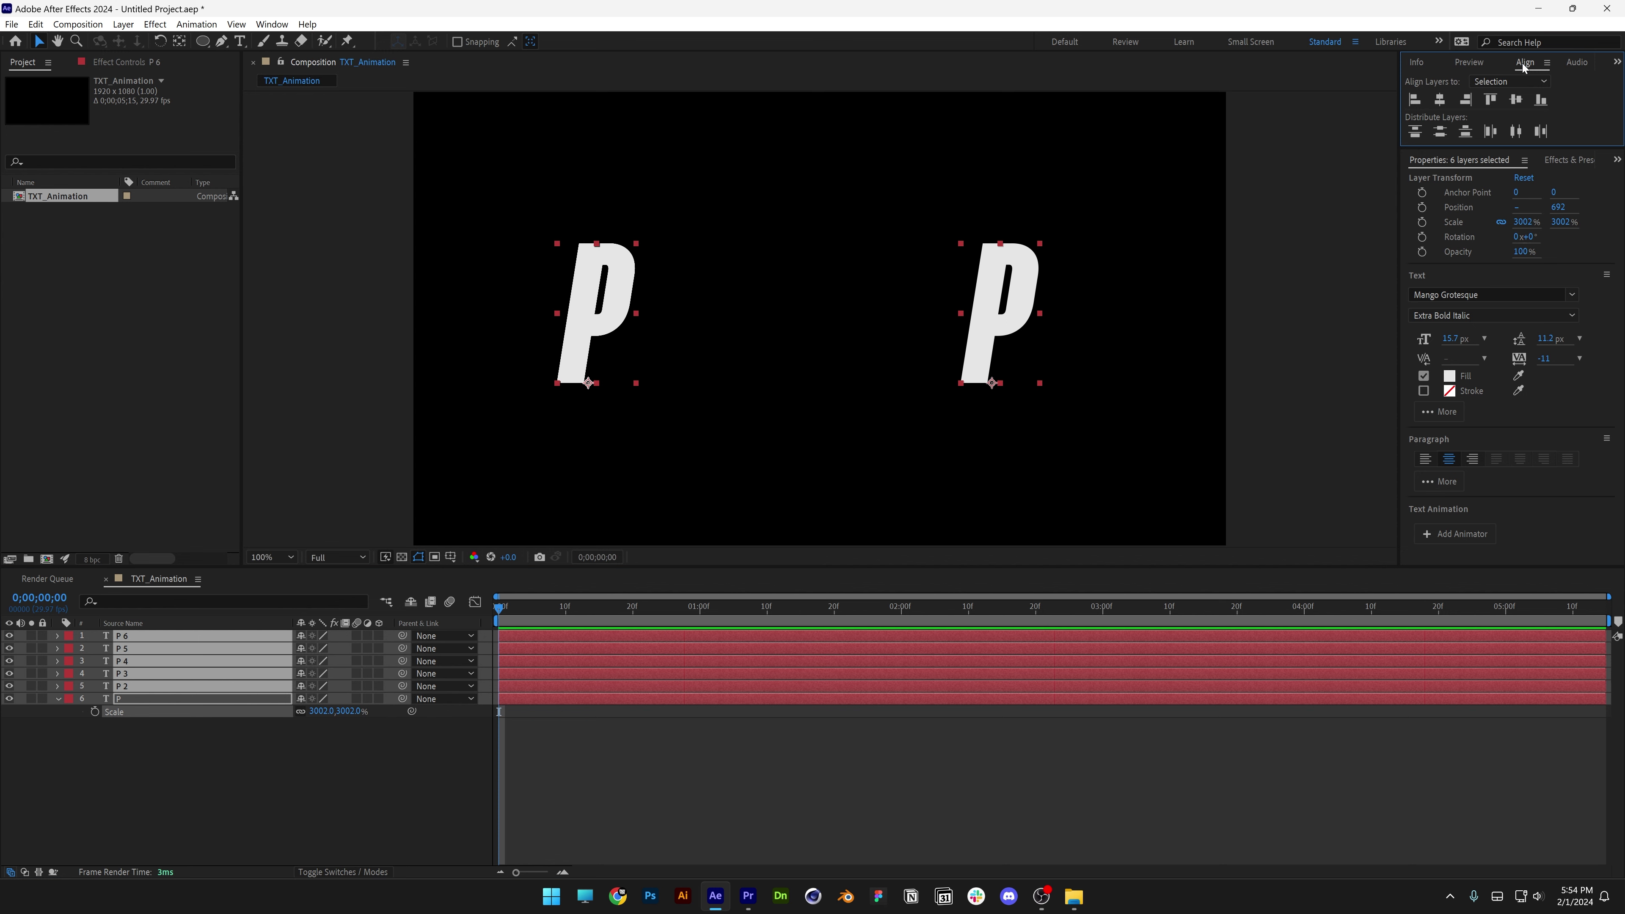
{"action": "left_click", "coordinate": [1515, 131]}
{"action": "key", "text": "ctrl+shift+a"}
- Replace the letters of the copied text layers so the row spells PANTER
{"action": "left_click", "coordinate": [676, 325]}
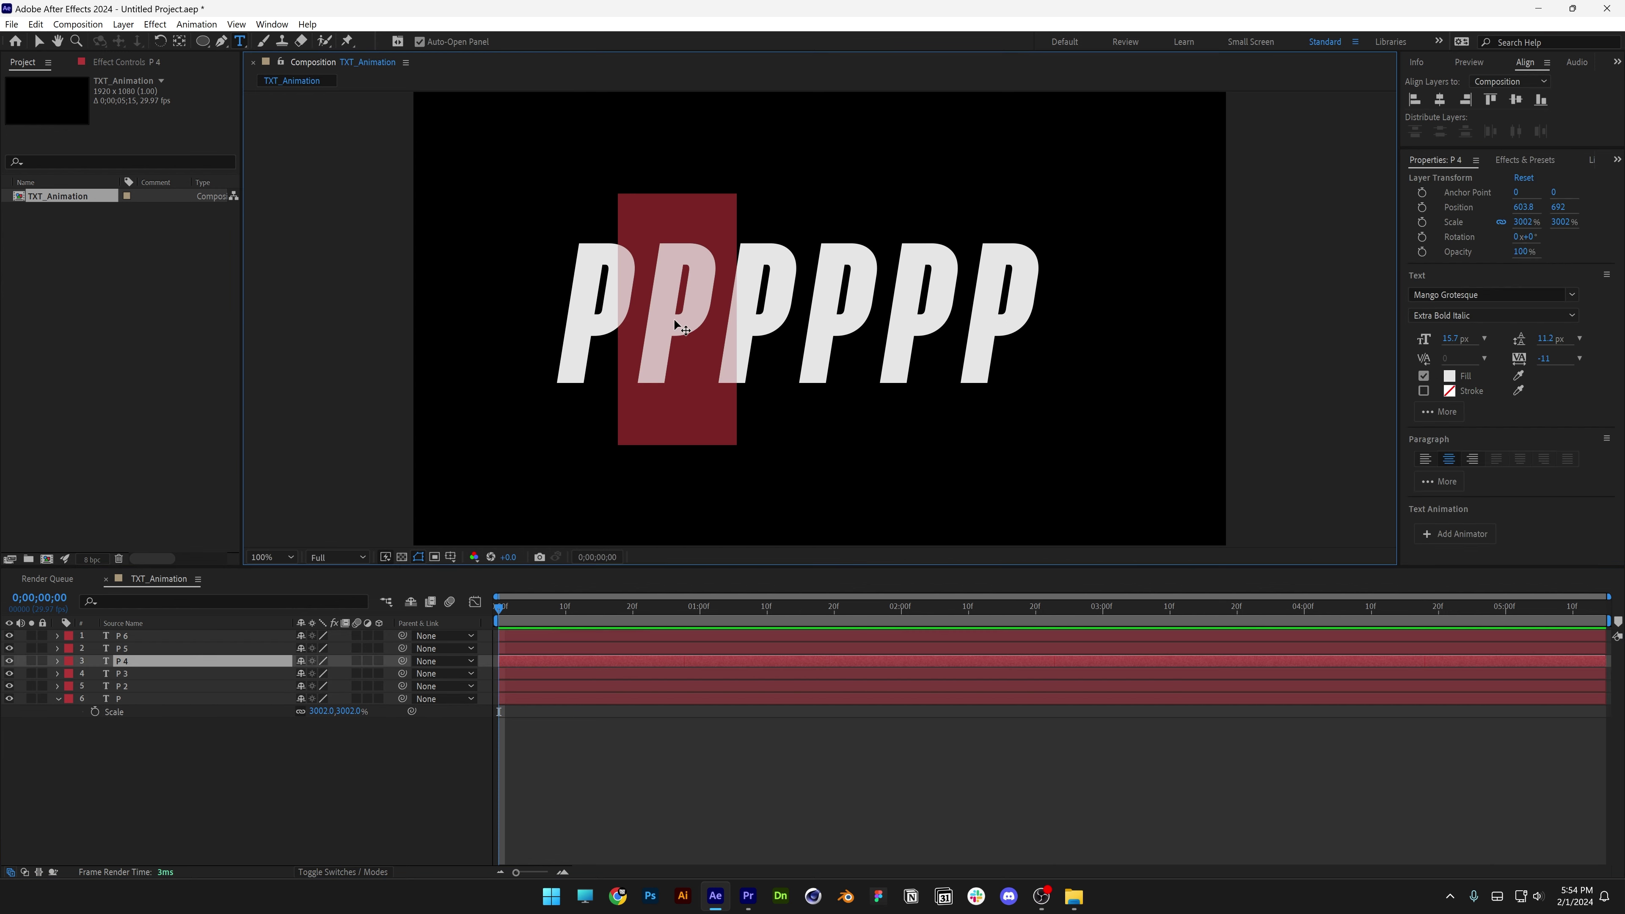
{"action": "type", "text": "A"}
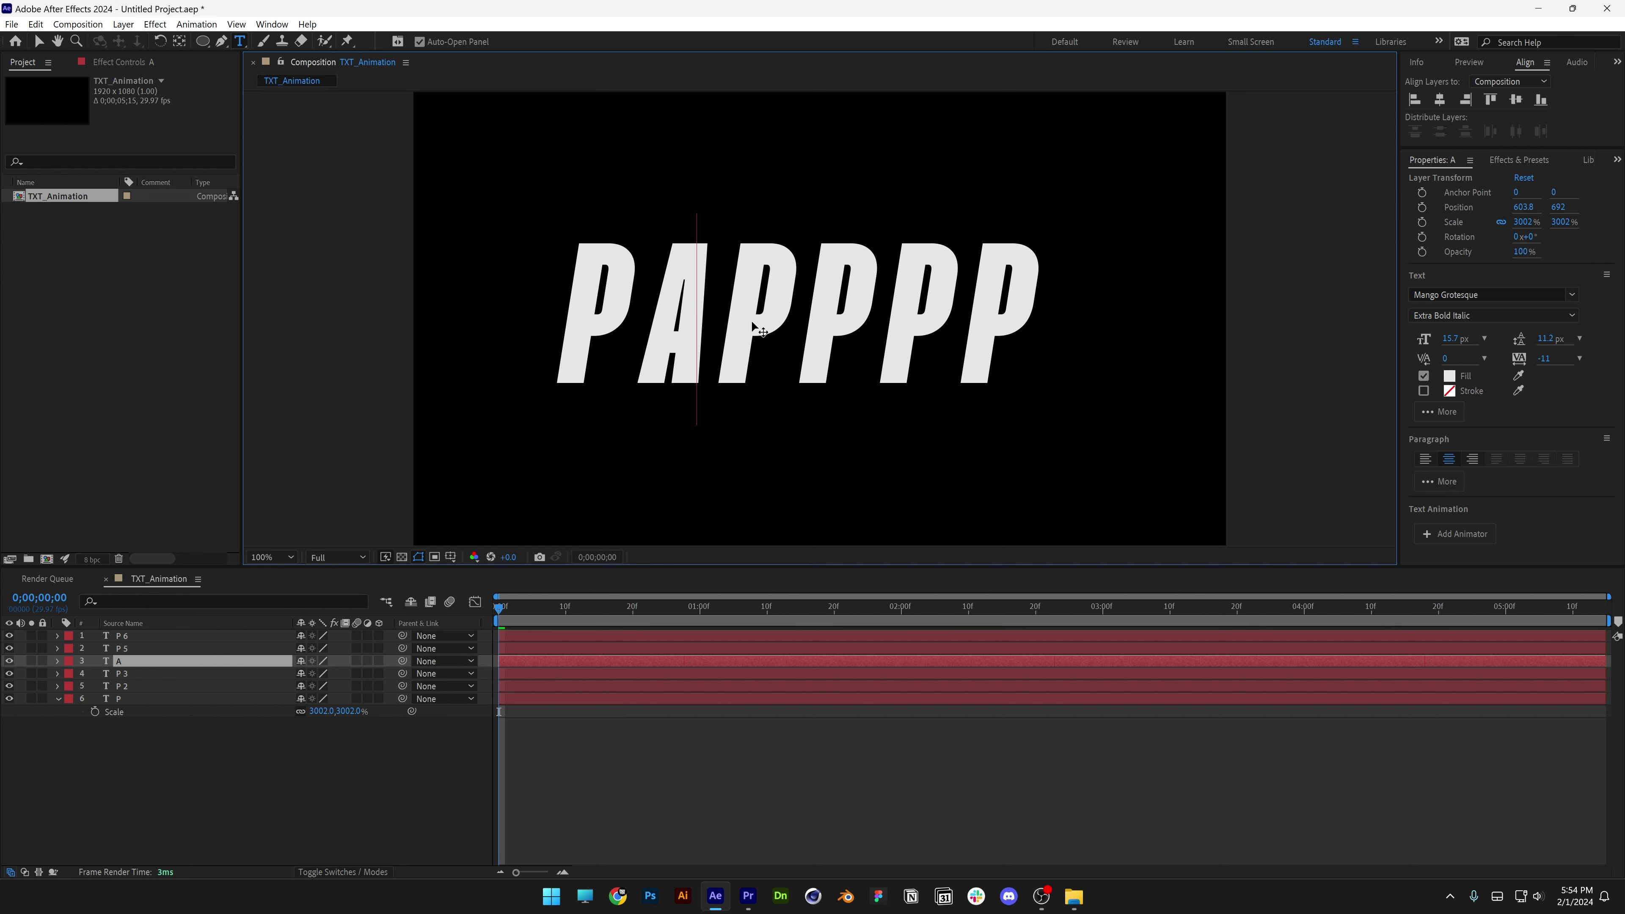
{"action": "left_click", "coordinate": [761, 306]}
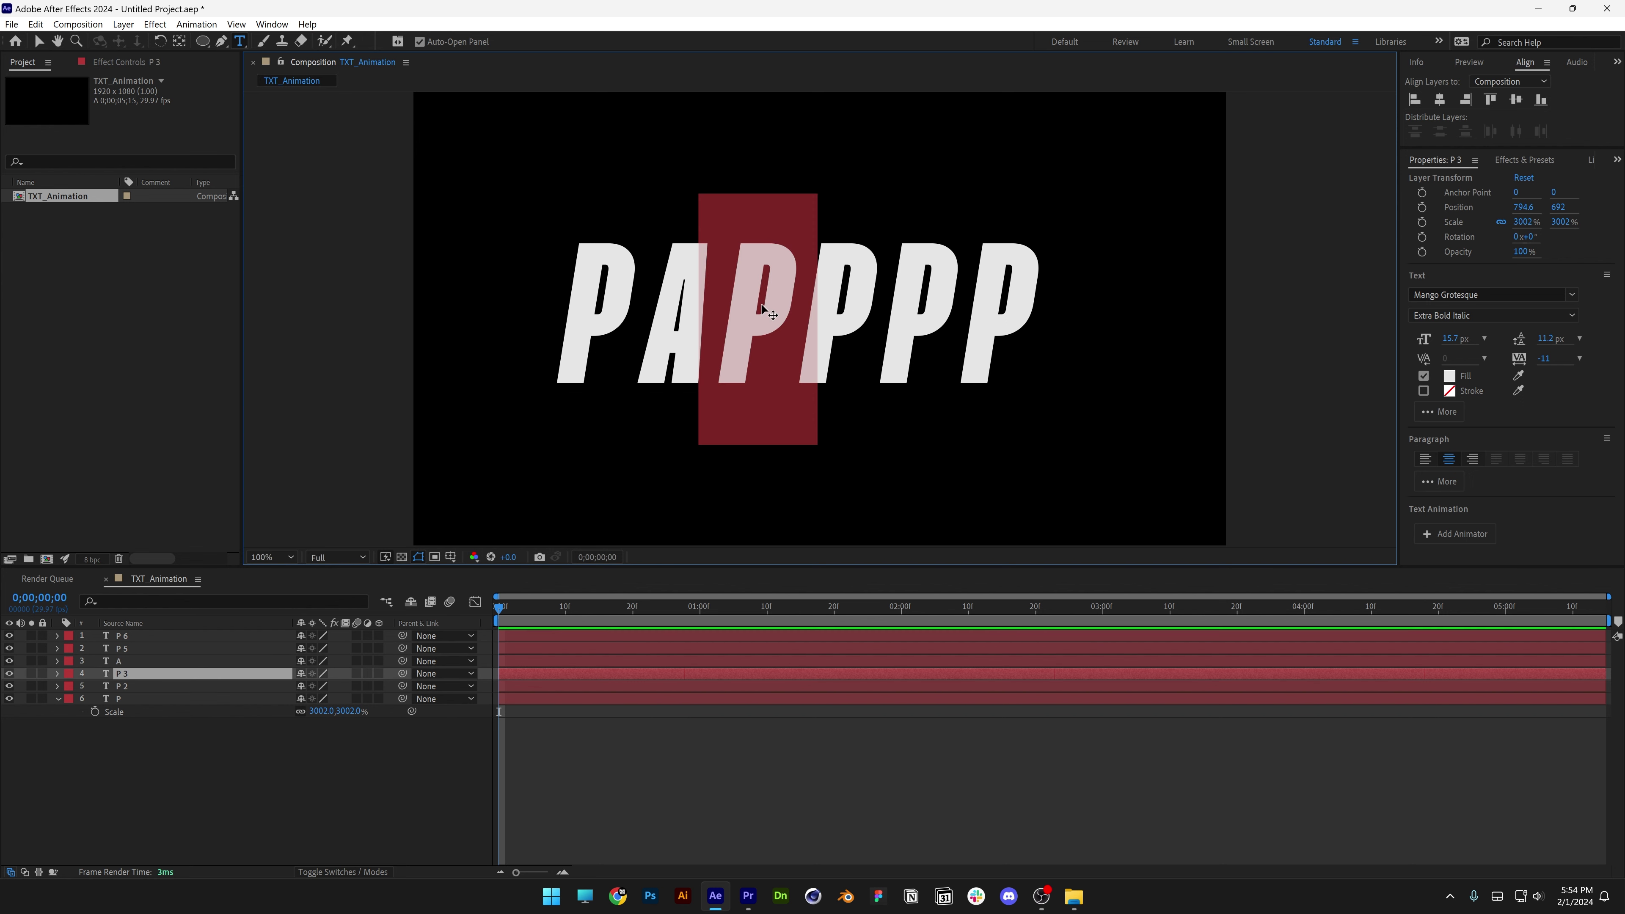
{"action": "type", "text": "N"}
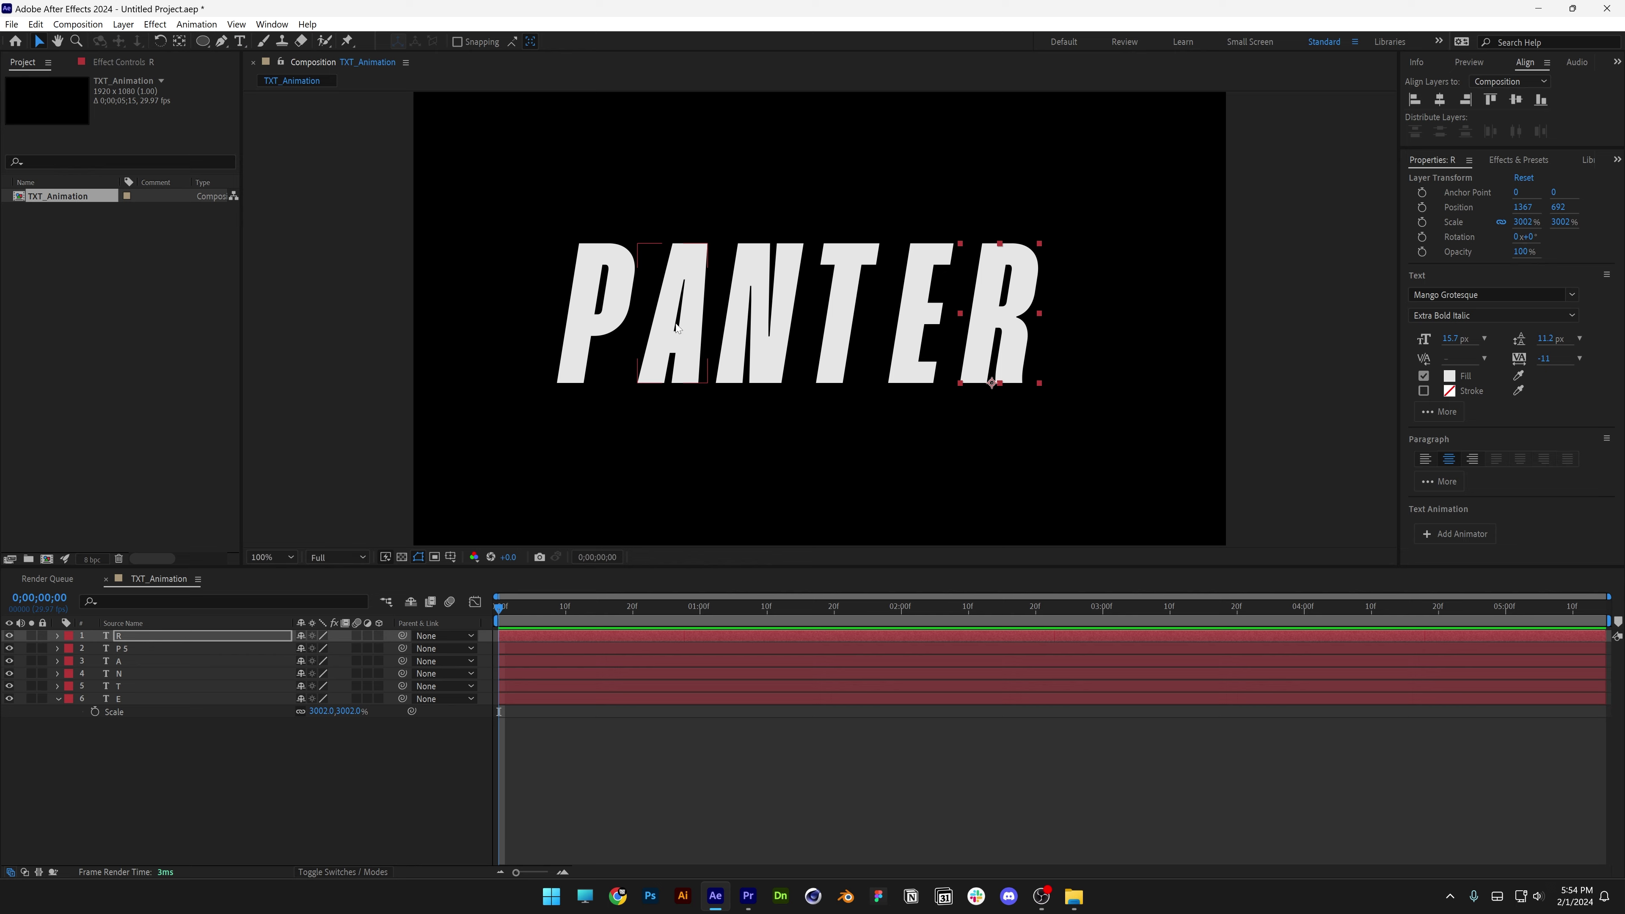
- Tighten the spacing of PANTER by moving the A, N, T, E and R closer together, with R at about X 1112
{"action": "scroll", "coordinate": [570, 339], "scroll_direction": "up", "scroll_amount": 4}
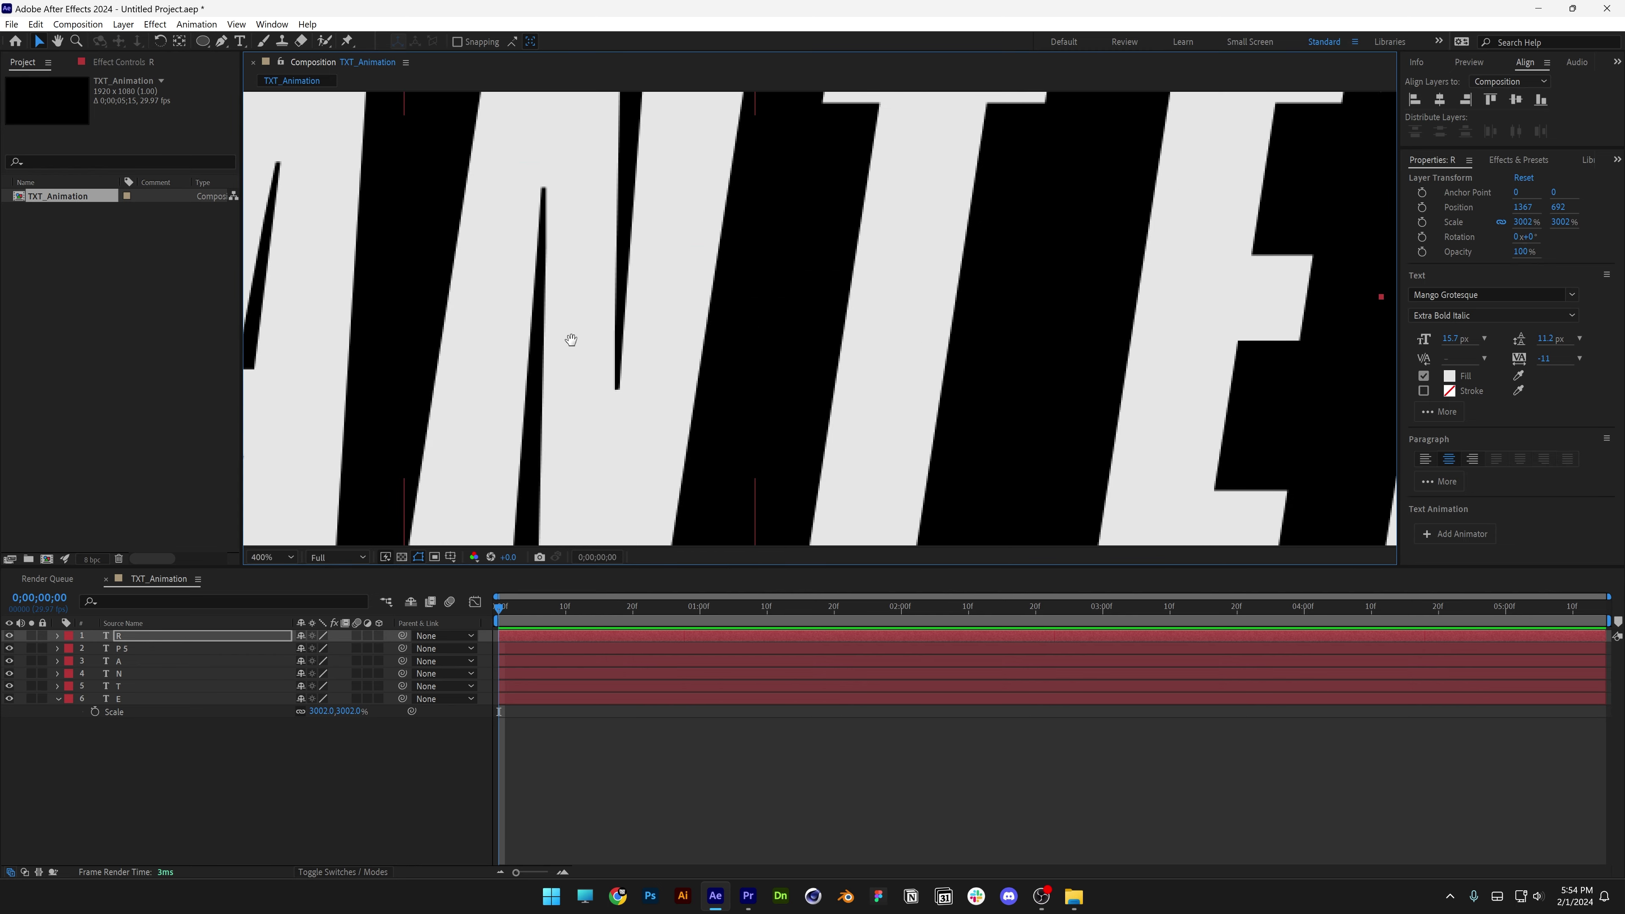
{"action": "scroll", "coordinate": [570, 339], "scroll_direction": "down", "scroll_amount": 2}
{"action": "left_click", "coordinate": [692, 349]}
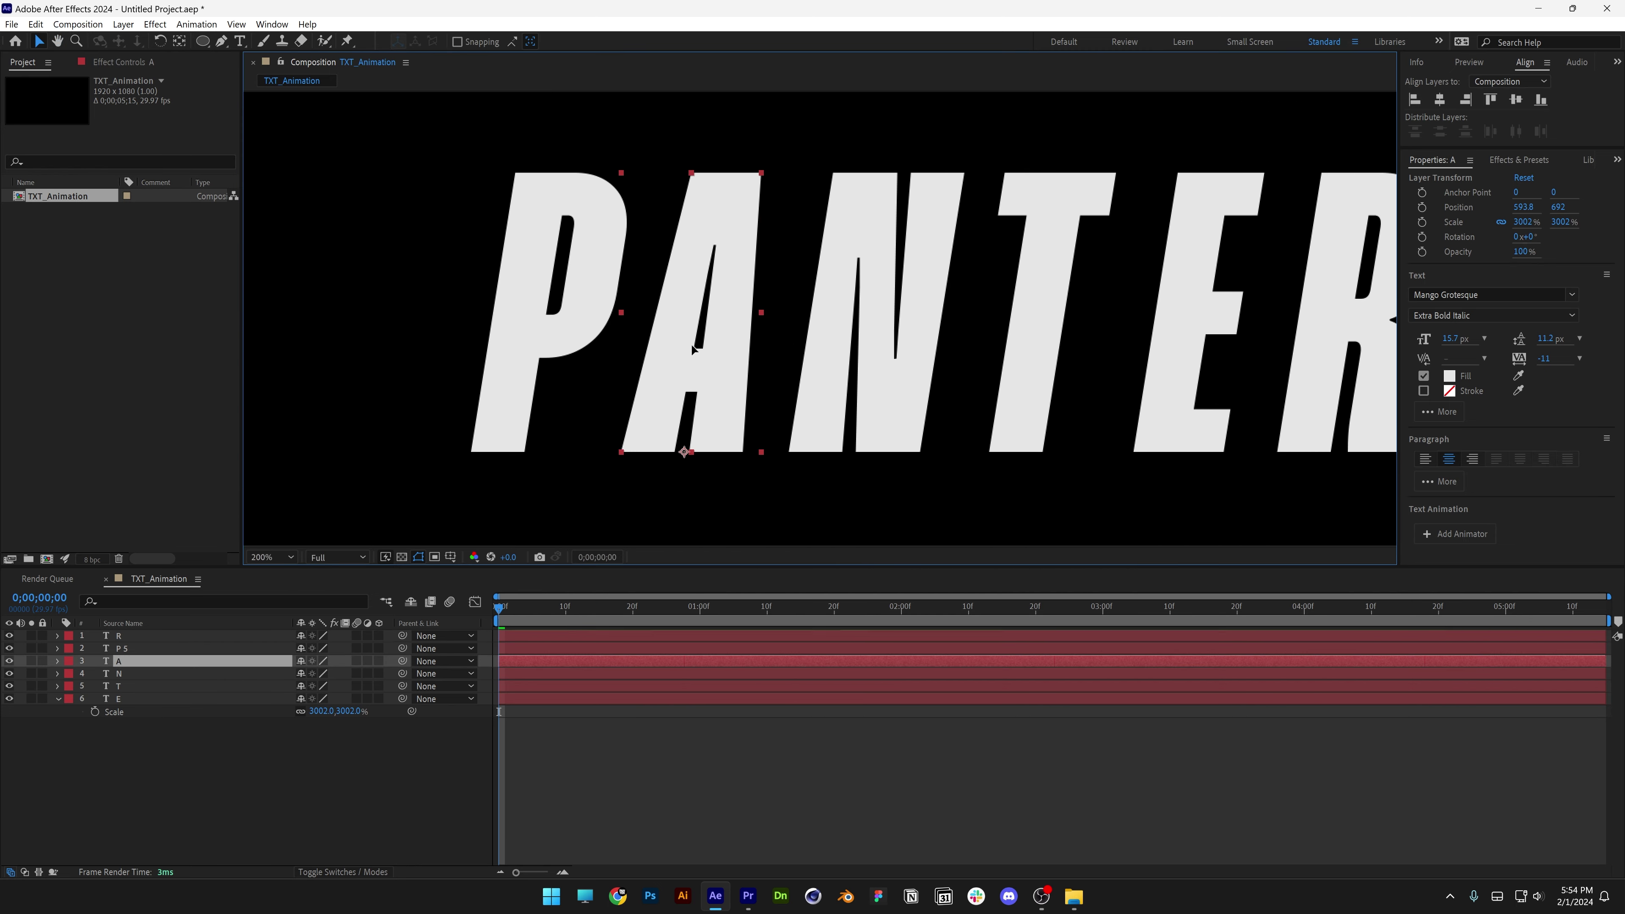
{"action": "left_click_drag", "start_coordinate": [691, 350], "coordinate": [654, 349]}
{"action": "left_click_drag", "start_coordinate": [893, 345], "coordinate": [810, 345]}
{"action": "left_click_drag", "start_coordinate": [1038, 342], "coordinate": [921, 342]}
{"action": "left_click_drag", "start_coordinate": [1156, 329], "coordinate": [819, 338]}
{"action": "left_click_drag", "start_coordinate": [819, 338], "coordinate": [650, 338]}
{"action": "left_click_drag", "start_coordinate": [1023, 347], "coordinate": [807, 347]}
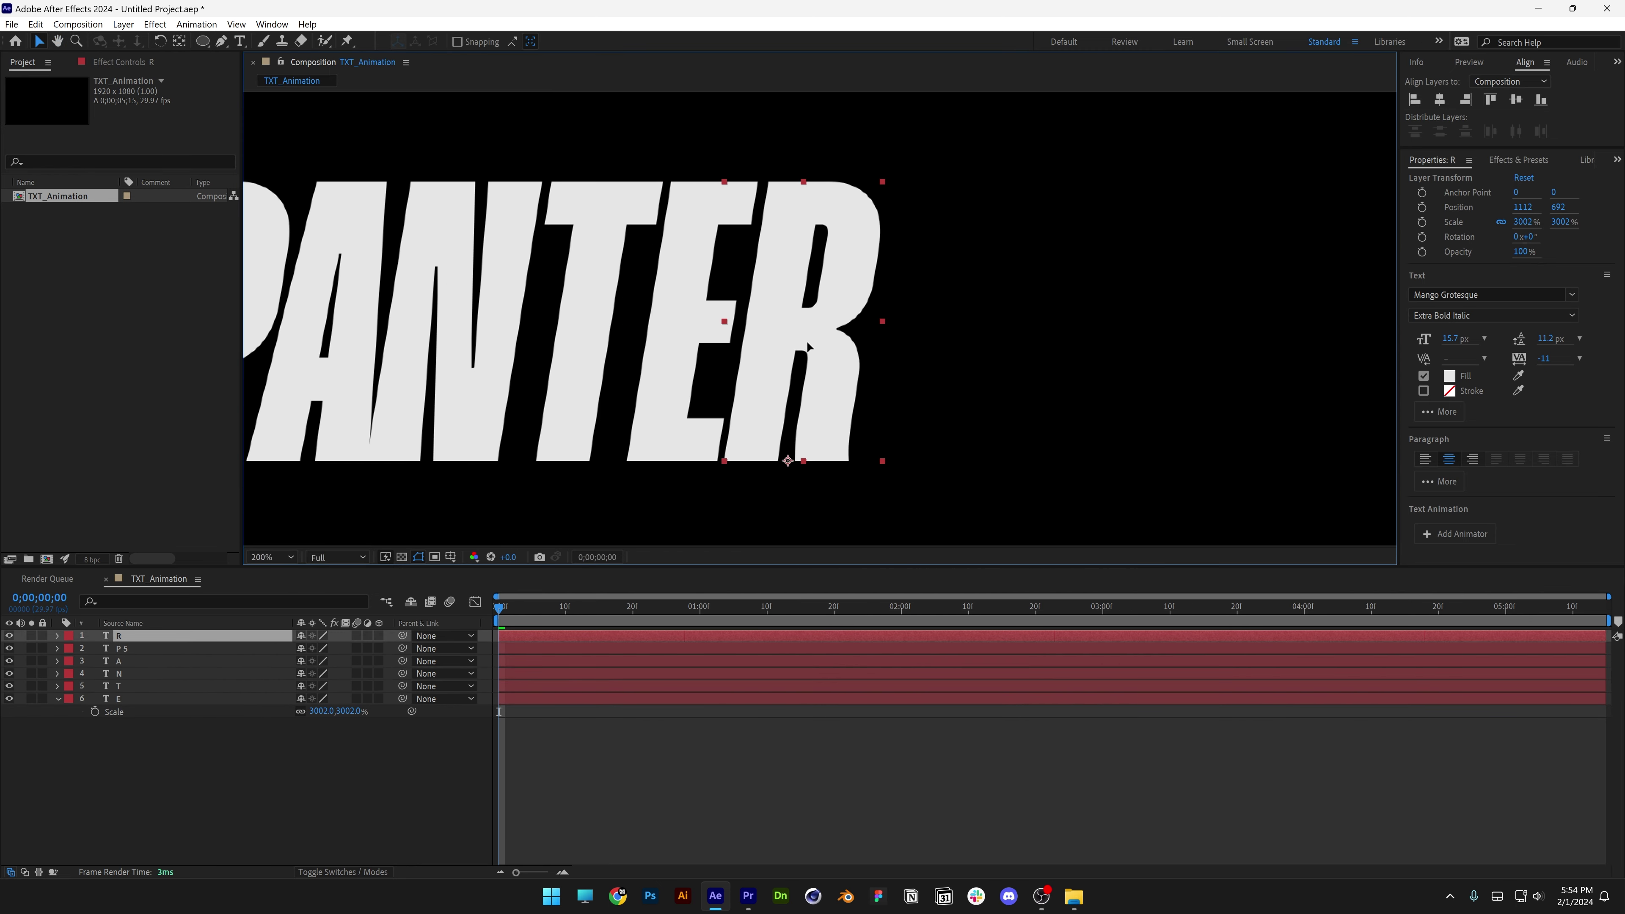
{"action": "scroll", "coordinate": [806, 341], "scroll_direction": "down", "scroll_amount": 1}
{"action": "key", "text": "space"}
{"action": "mouse_move", "coordinate": [734, 307]}
{"action": "left_mouse_down"}
{"action": "mouse_move", "coordinate": [705, 263]}
{"action": "mouse_move", "coordinate": [707, 323]}
{"action": "left_mouse_up"}
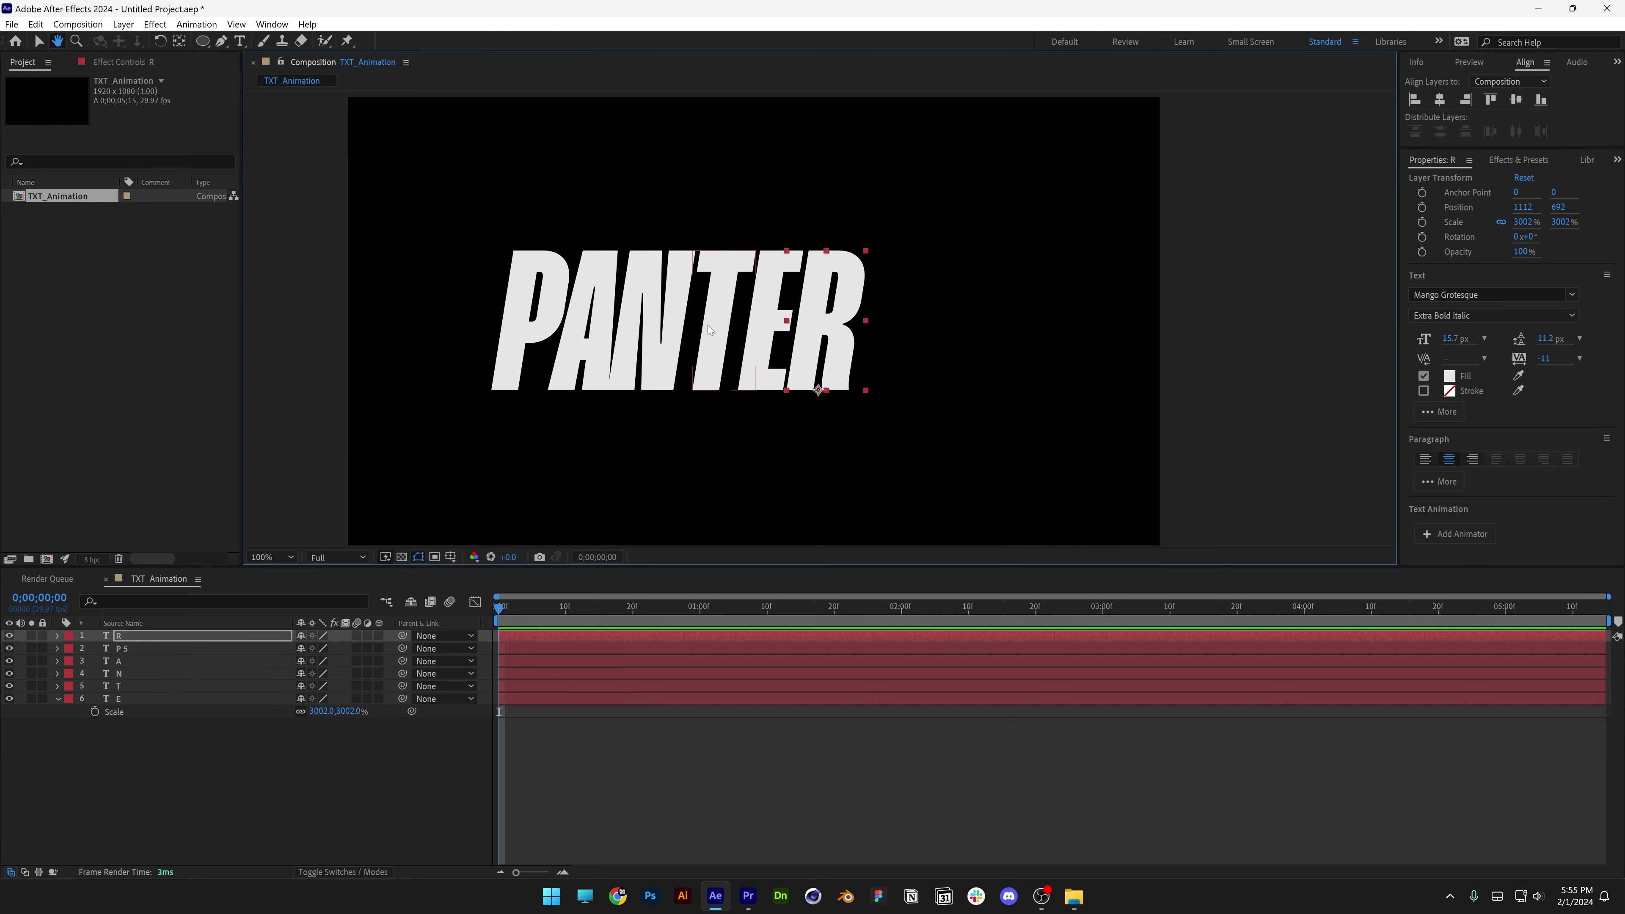
{"action": "key", "text": "v"}
{"action": "left_click_drag", "start_coordinate": [225, 855], "coordinate": [136, 574]}
{"action": "left_click", "coordinate": [278, 741]}
- Add a new null object to the composition
{"action": "right_click", "coordinate": [295, 779]}
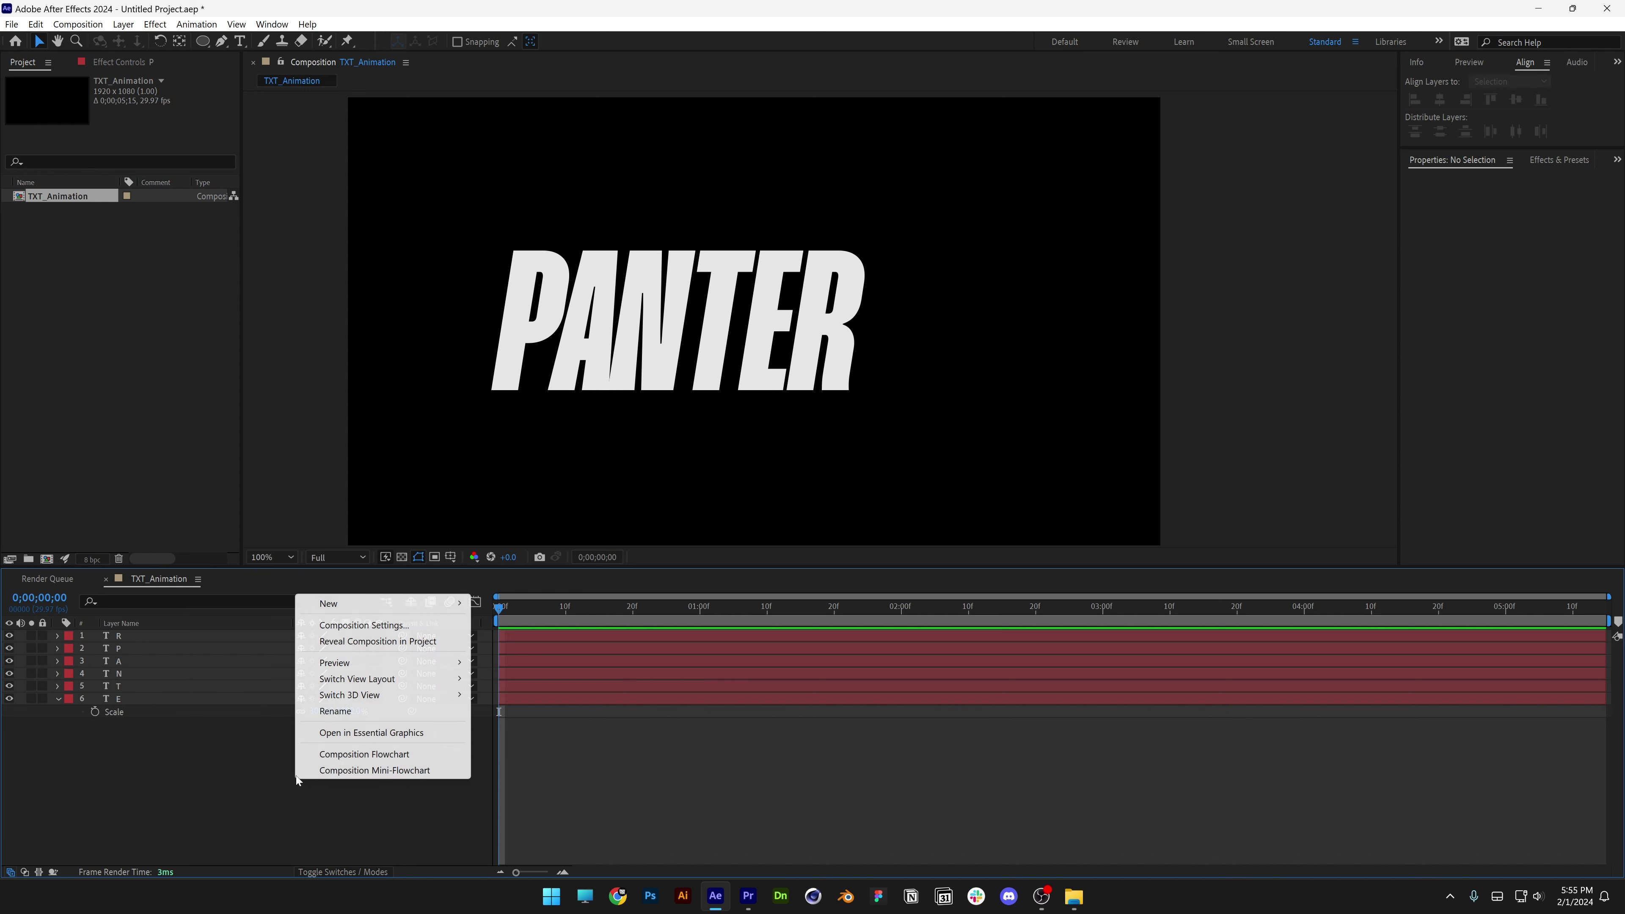
{"action": "mouse_move", "coordinate": [425, 607]}
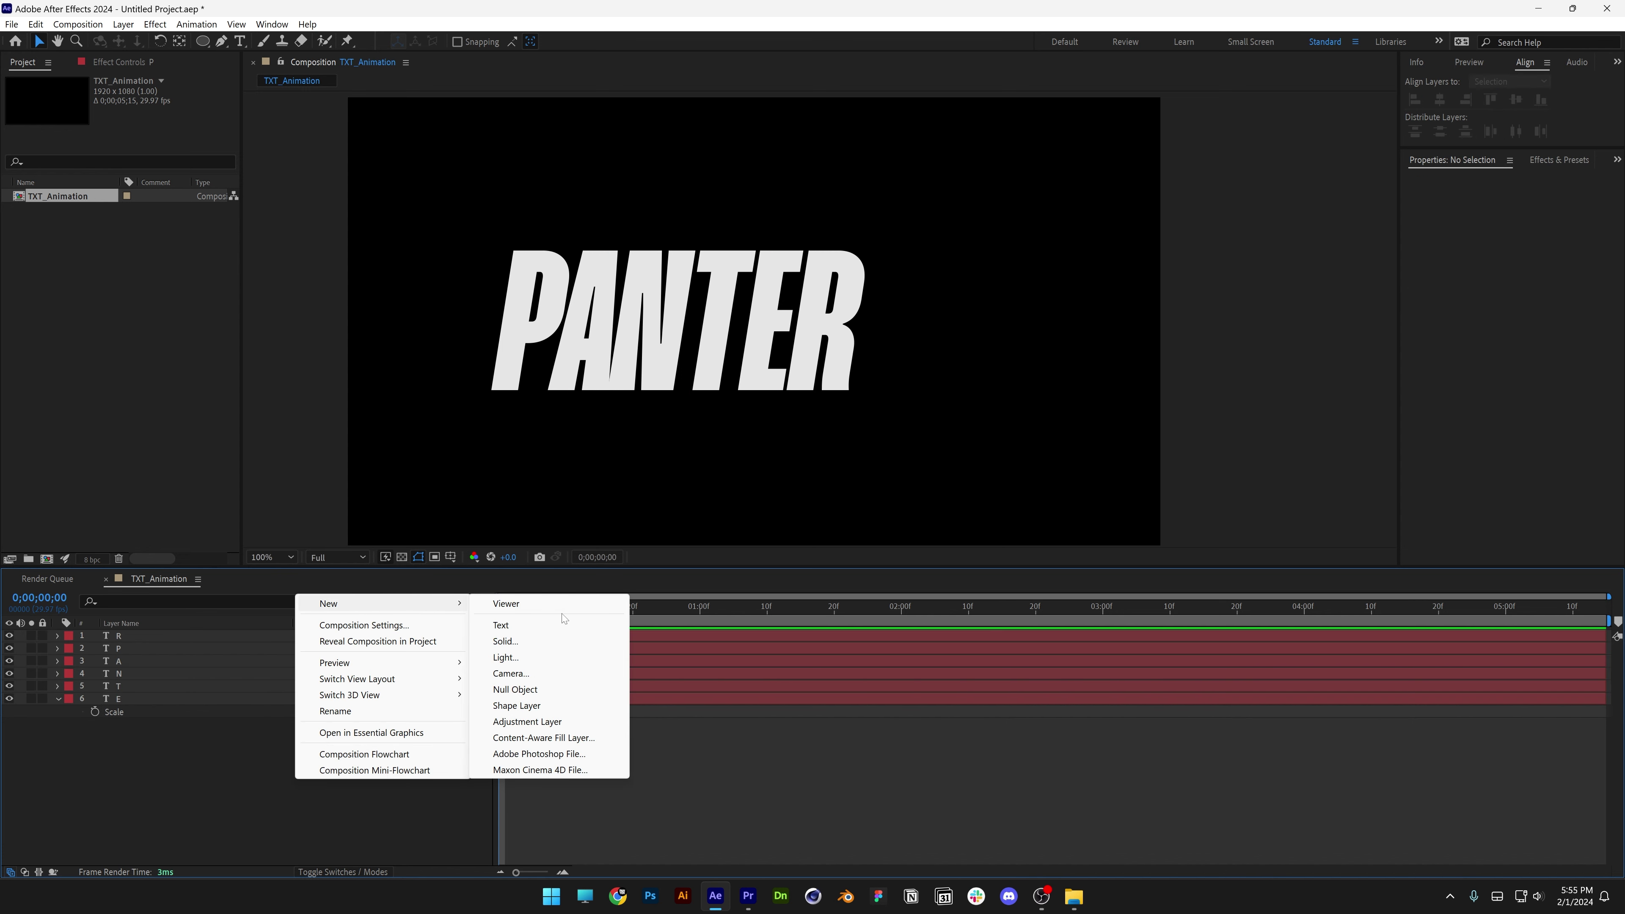
{"action": "left_click", "coordinate": [540, 691]}
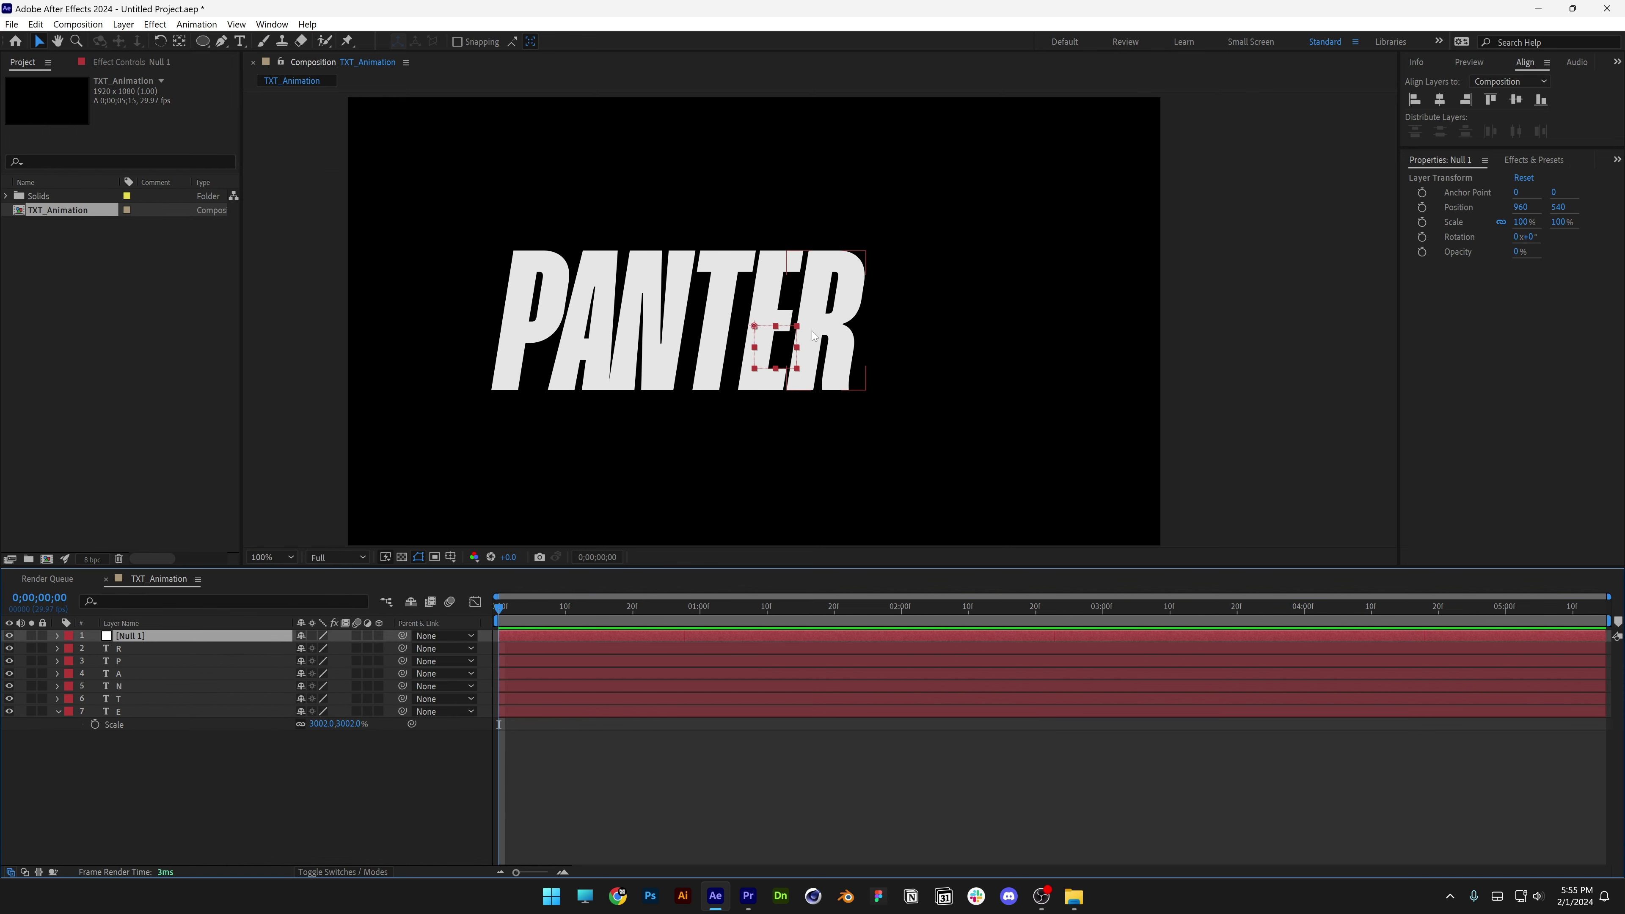
- Align the null object with the left and top edges of the letter P
{"action": "scroll", "coordinate": [744, 327], "scroll_direction": "up", "scroll_amount": 5}
{"action": "left_click_drag", "start_coordinate": [625, 394], "coordinate": [975, 229]}
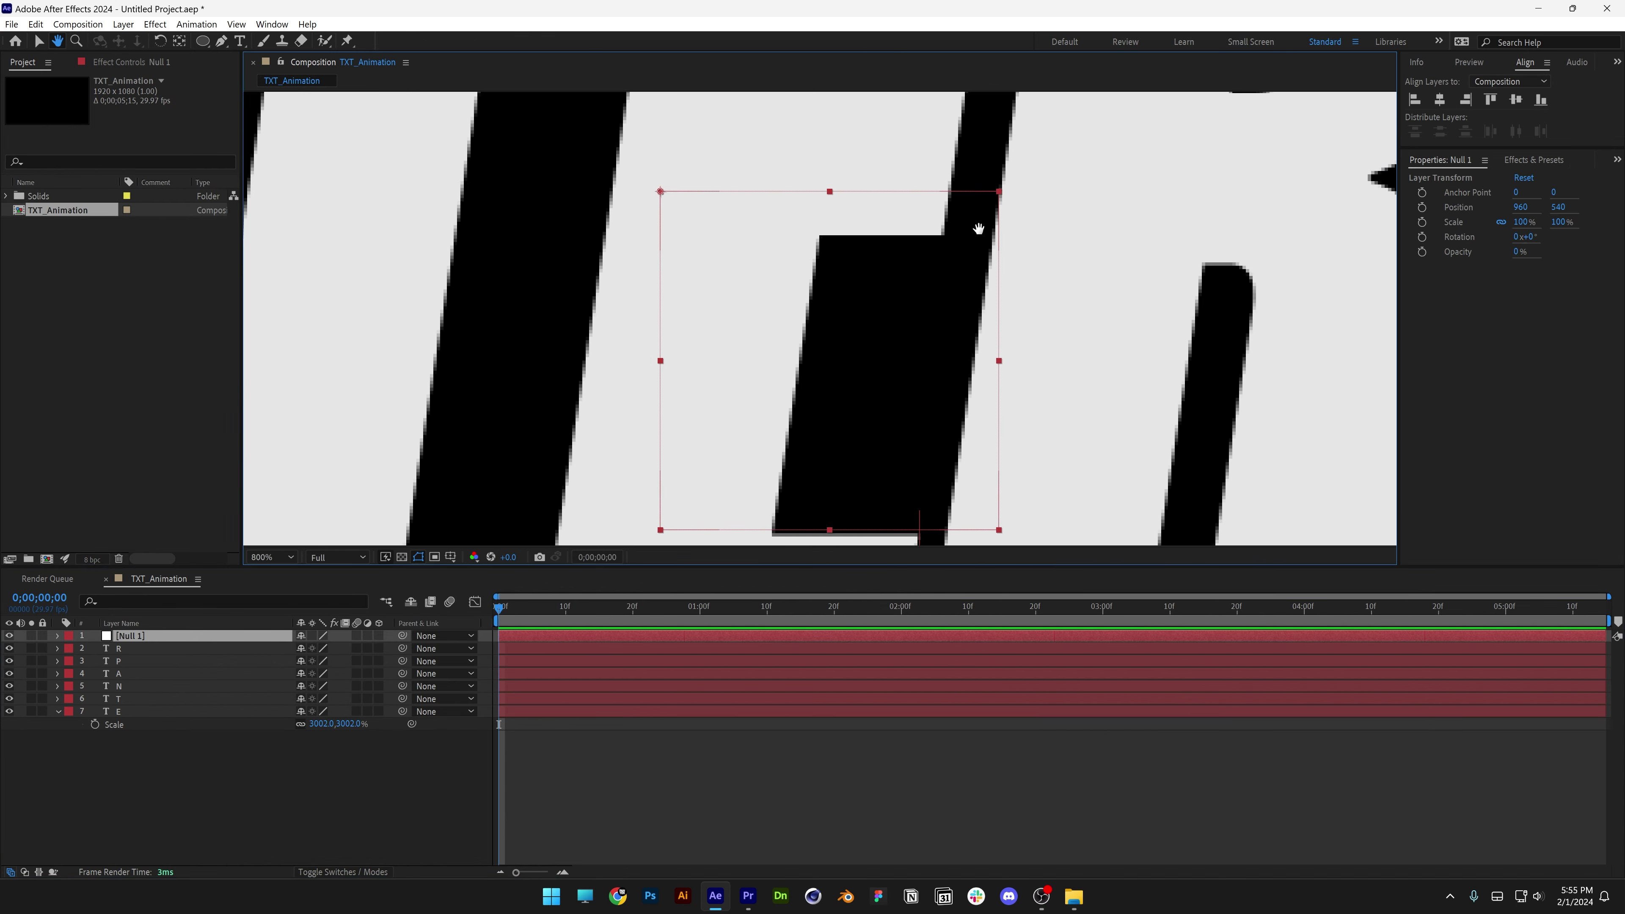
{"action": "scroll", "coordinate": [812, 198], "scroll_direction": "up", "scroll_amount": 1}
{"action": "left_click_drag", "start_coordinate": [664, 169], "coordinate": [767, 485]}
{"action": "key", "text": "v"}
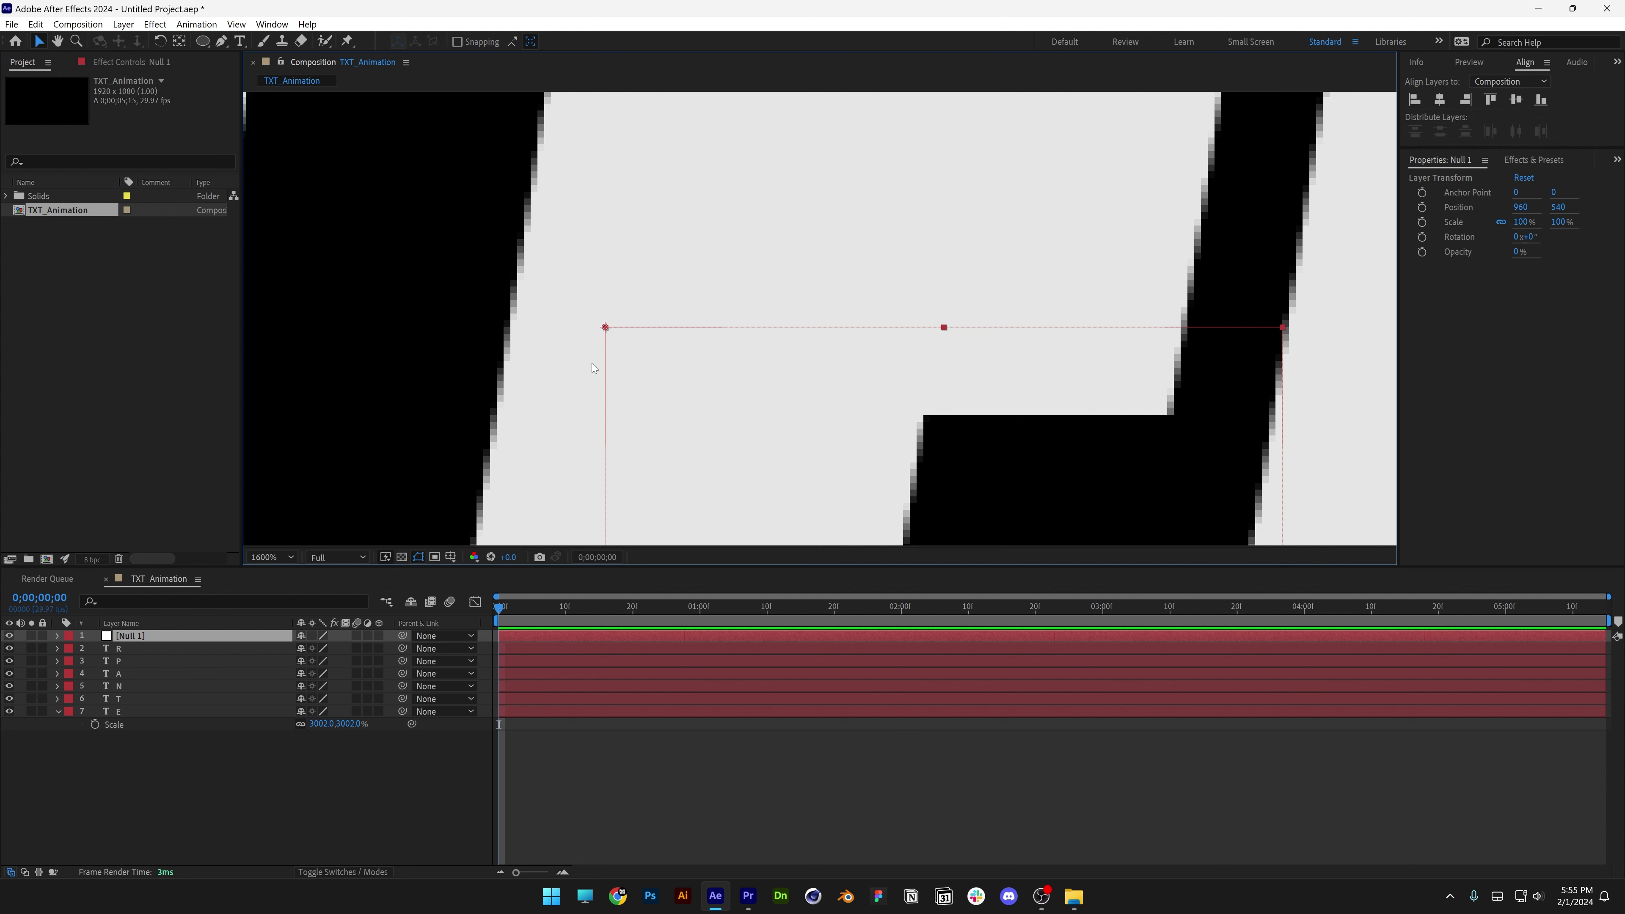
{"action": "scroll", "coordinate": [595, 366], "scroll_direction": "down", "scroll_amount": 3}
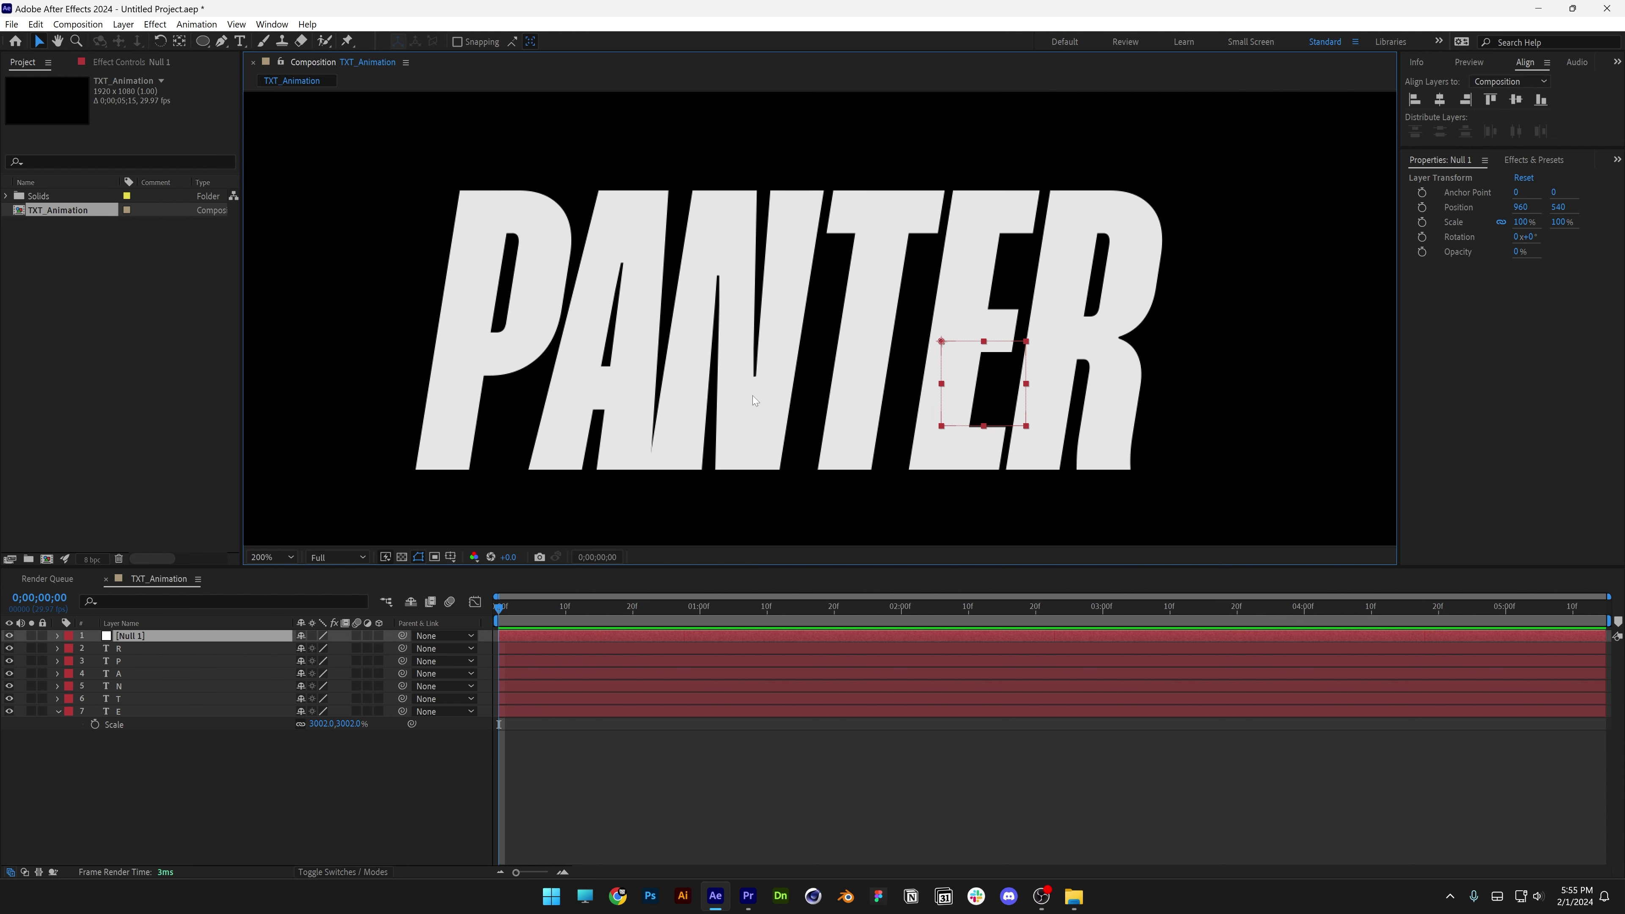
{"action": "left_click", "coordinate": [131, 660], "text": "ctrl"}
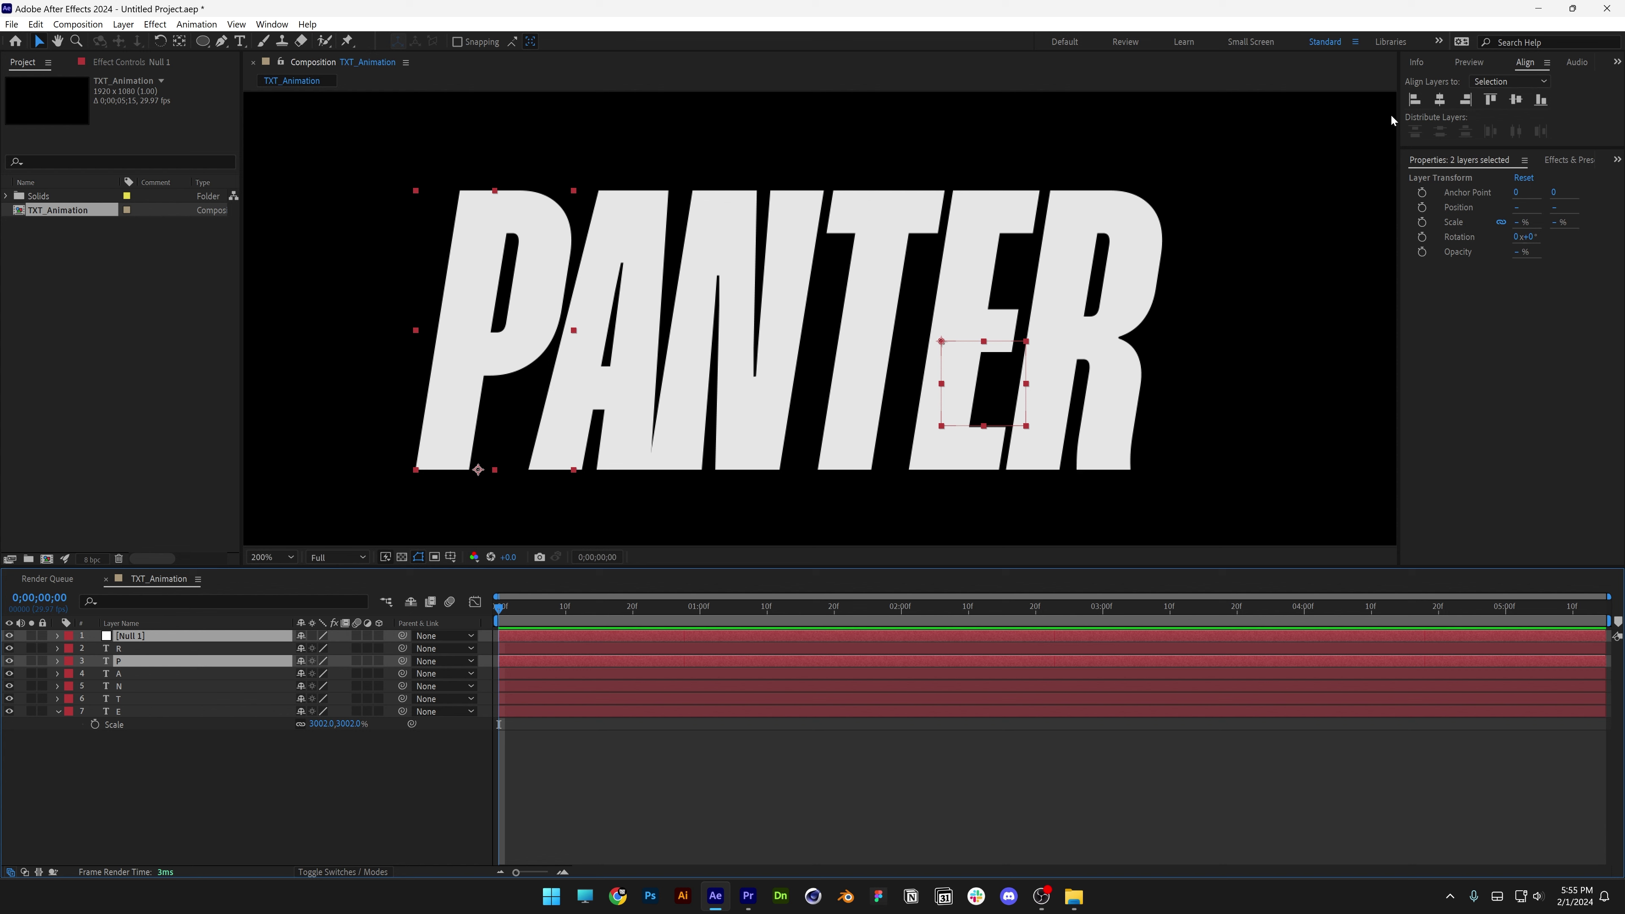
{"action": "left_click", "coordinate": [1413, 101]}
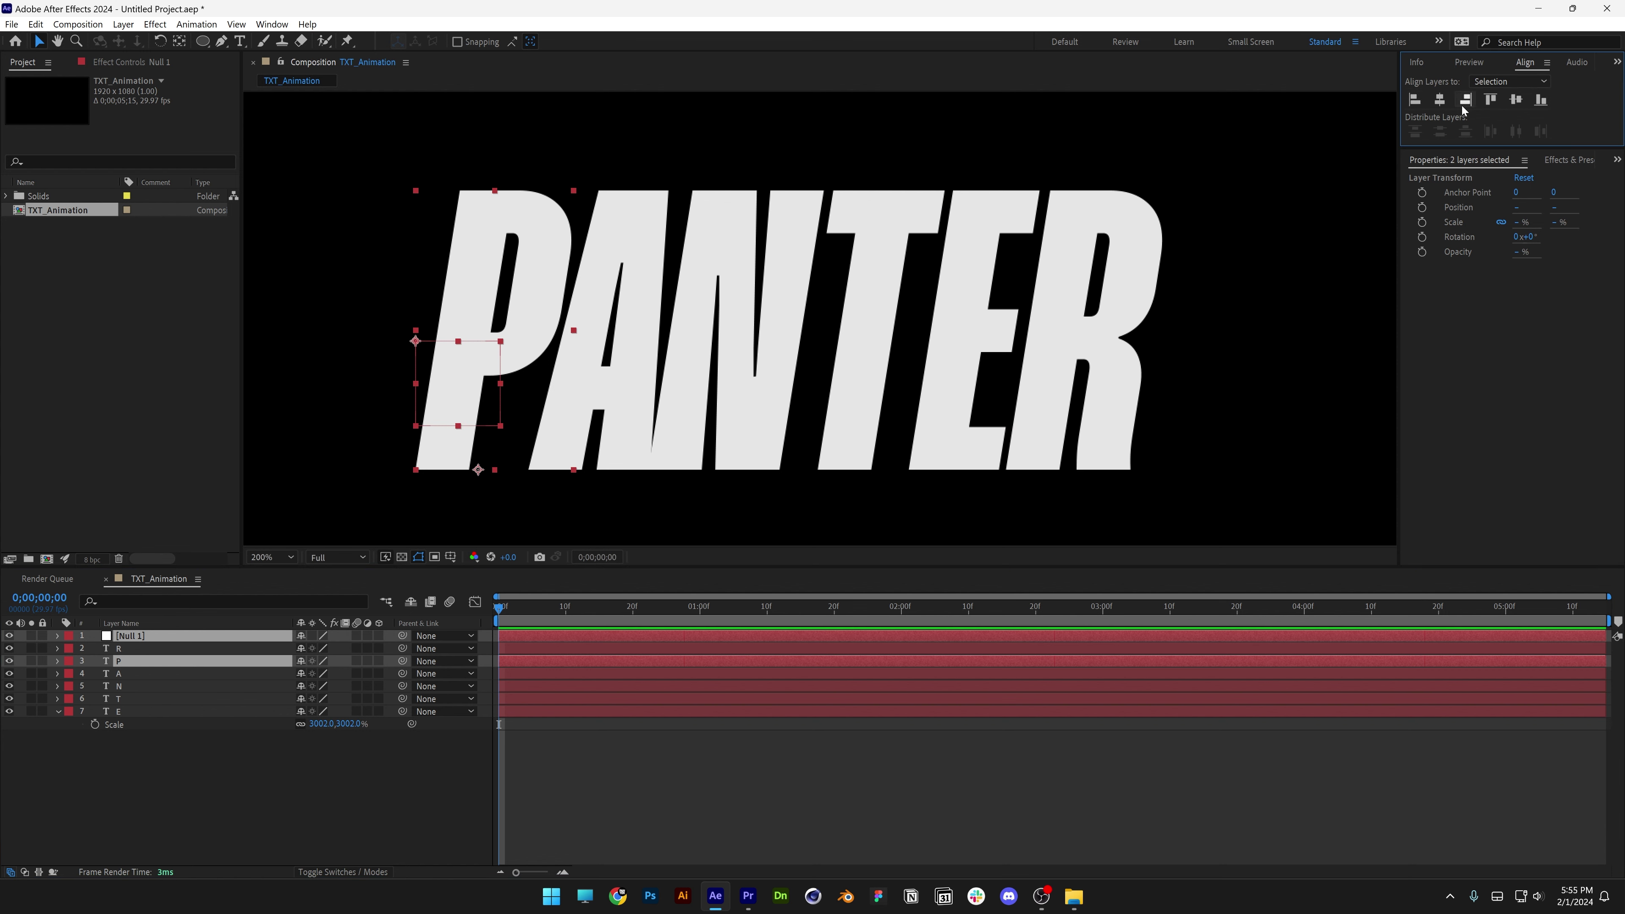
{"action": "left_click", "coordinate": [1488, 103]}
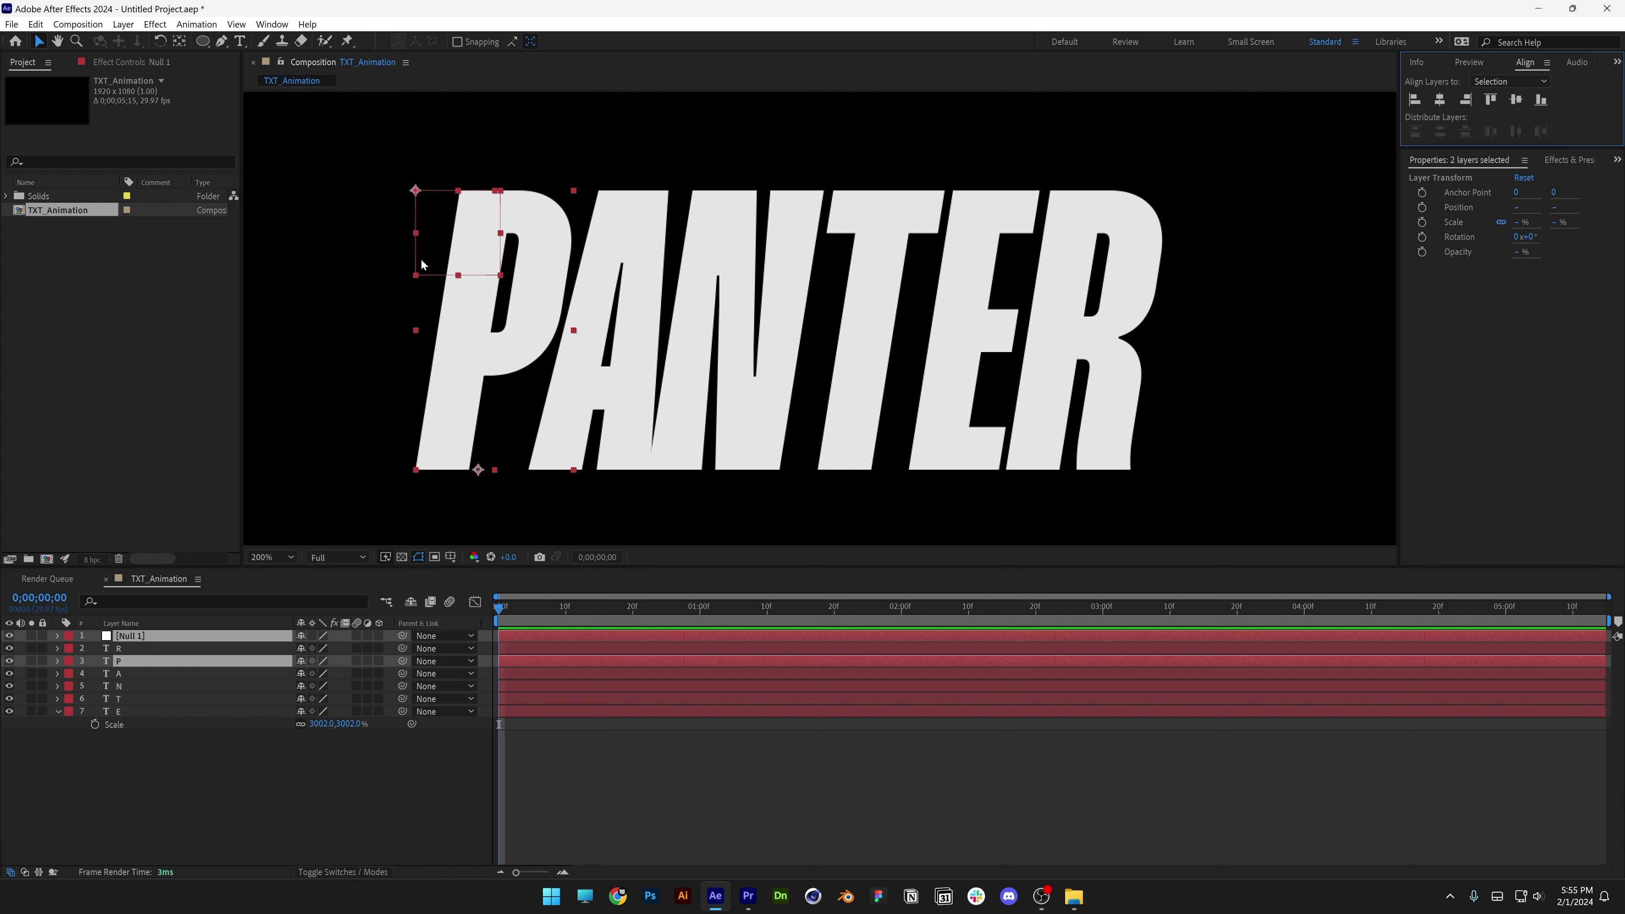
- Stretch the null object to enclose the whole word PANTER, at about 882% by 331% scale
{"action": "left_click_drag", "start_coordinate": [672, 306], "coordinate": [627, 287]}
{"action": "left_click", "coordinate": [218, 765]}
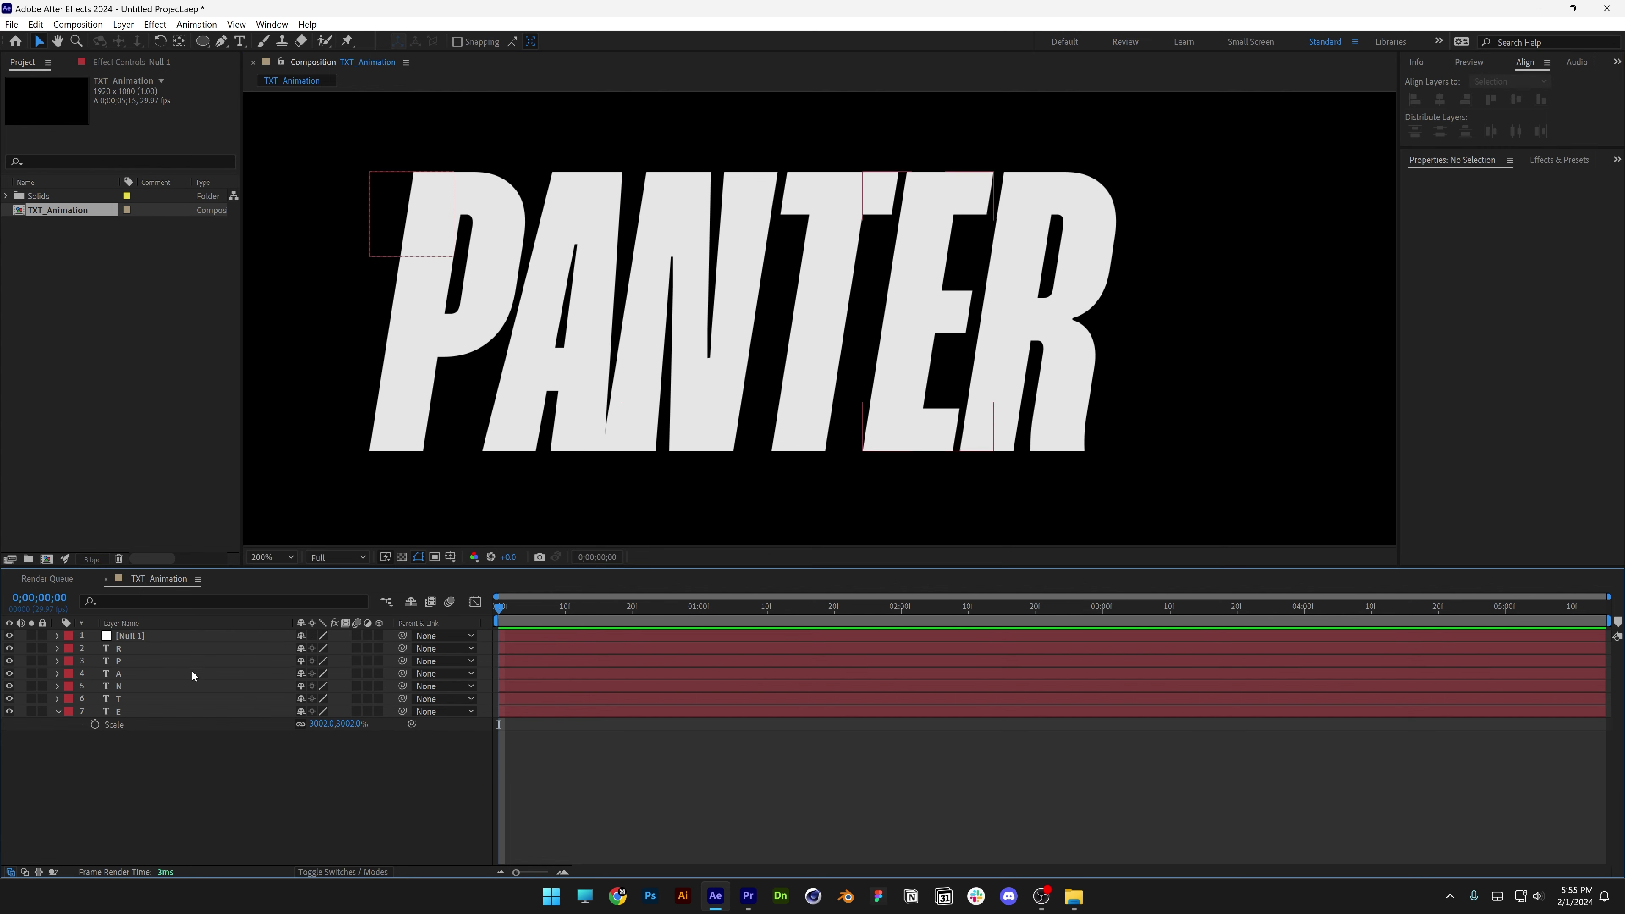
{"action": "left_click", "coordinate": [142, 635]}
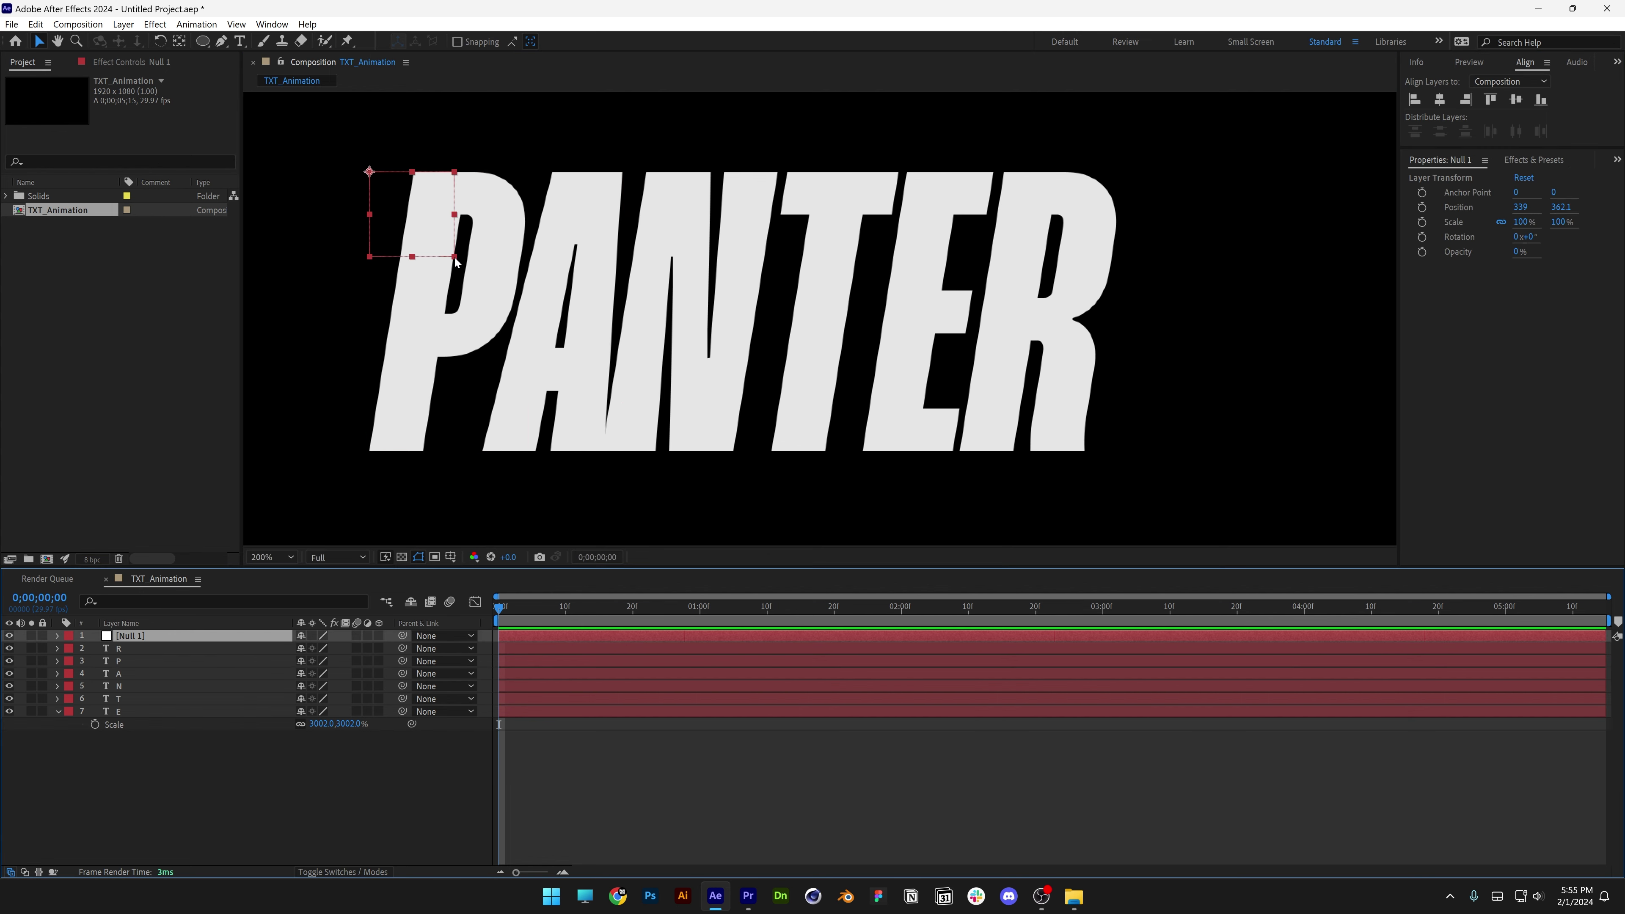
{"action": "left_click_drag", "start_coordinate": [454, 257], "coordinate": [1117, 456]}
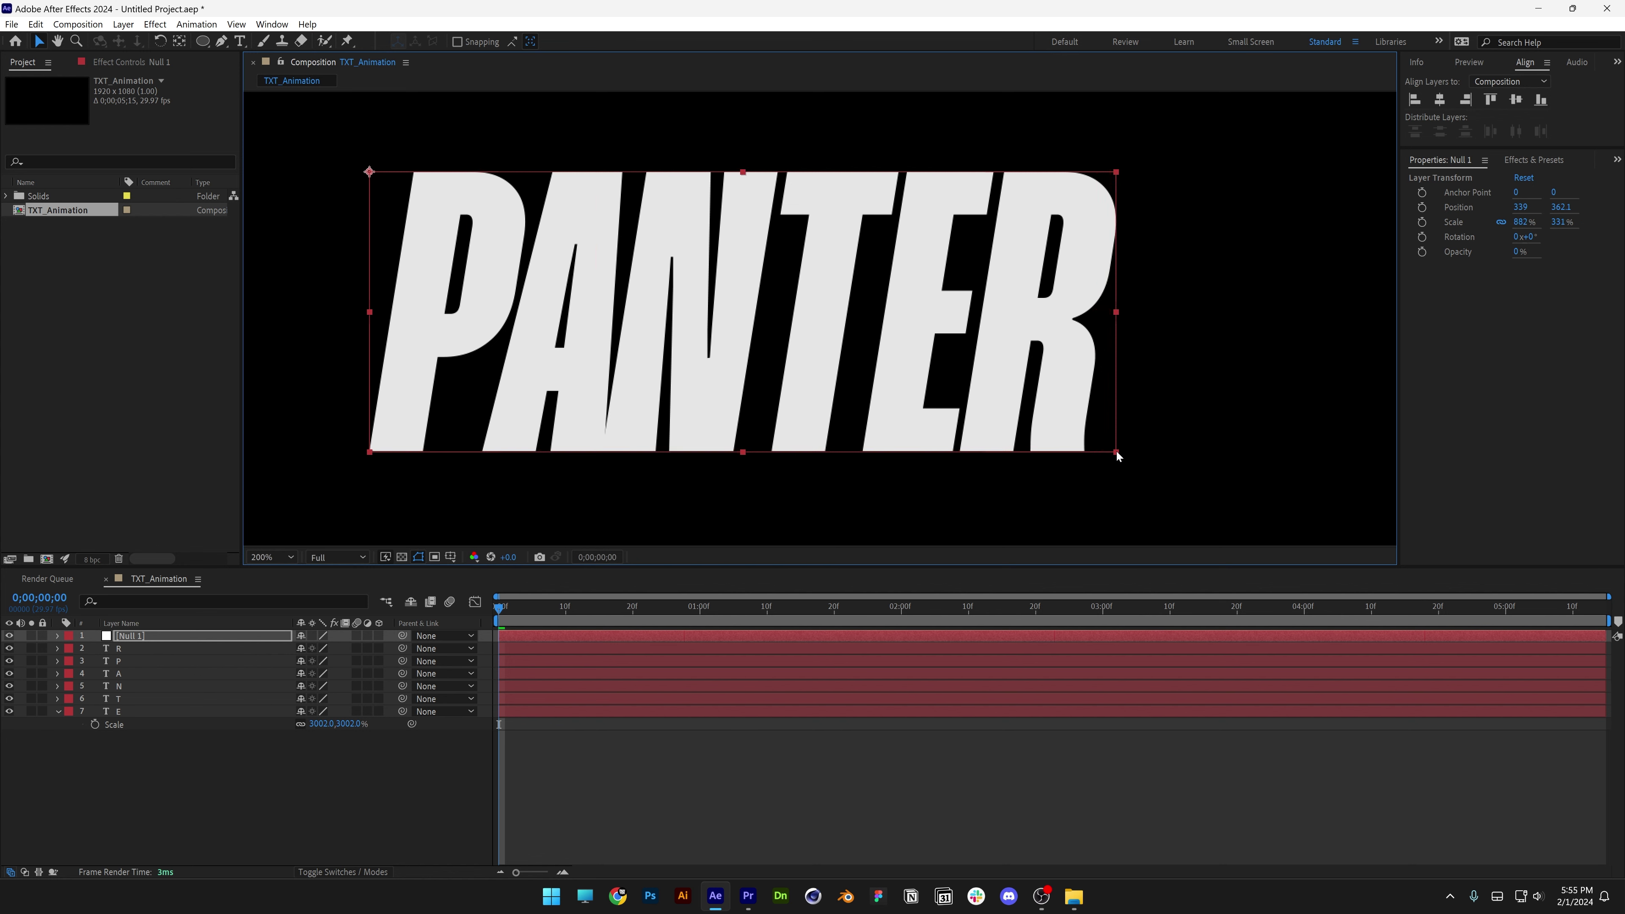
- Parent all six letter layers to the null object
{"action": "left_click_drag", "start_coordinate": [374, 758], "coordinate": [165, 653]}
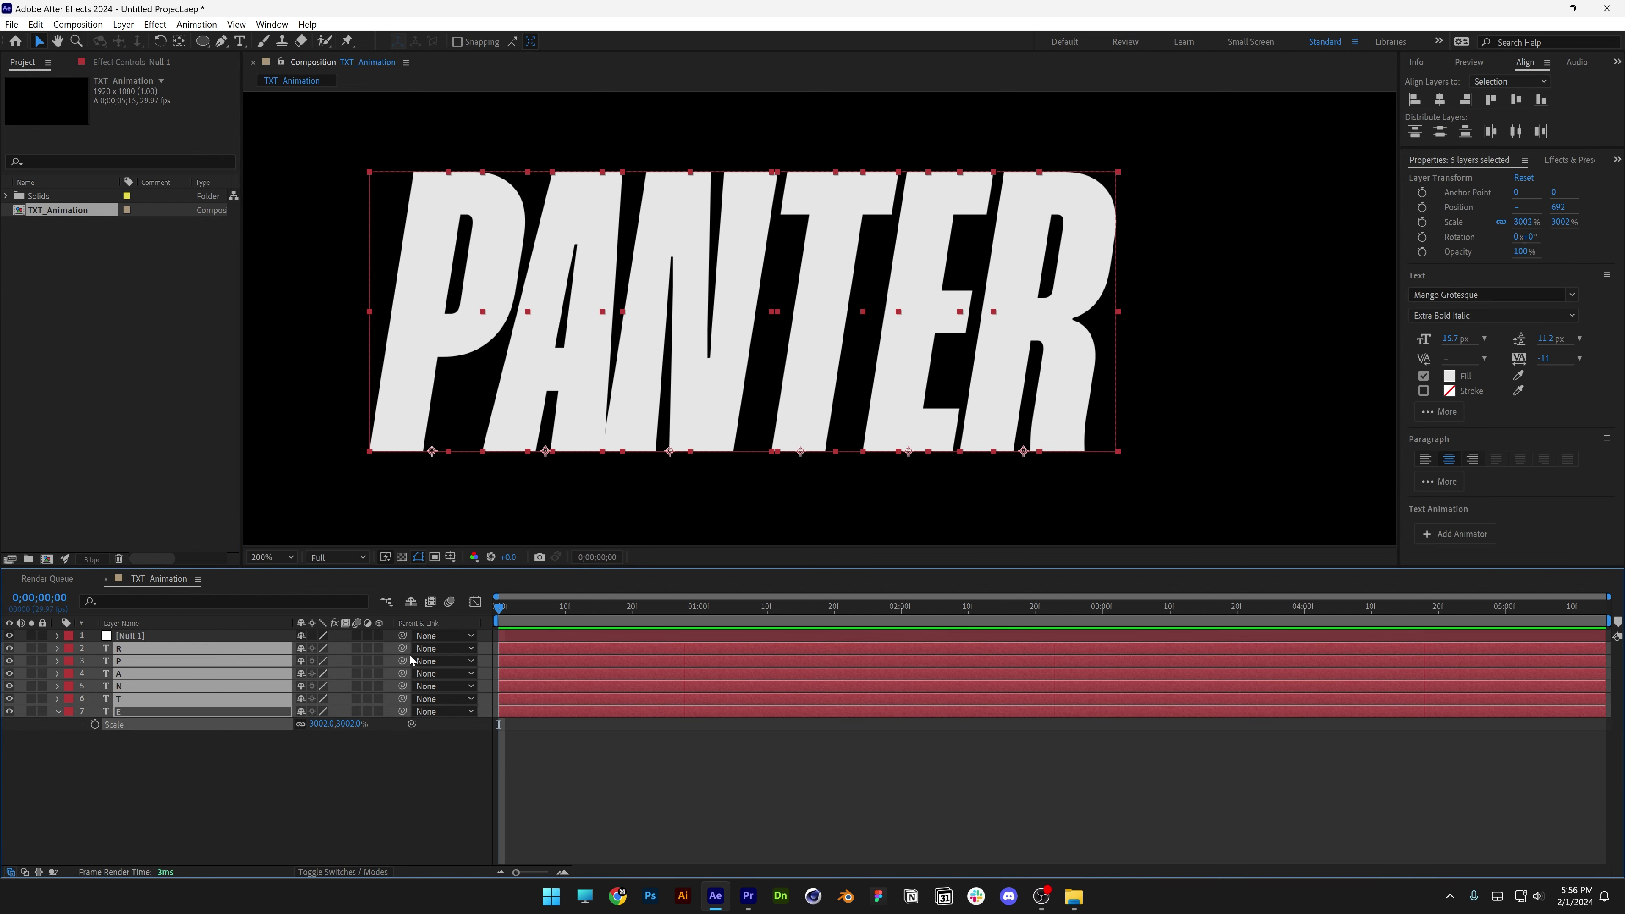
{"action": "left_click_drag", "start_coordinate": [403, 660], "coordinate": [137, 638]}
- Center the null object horizontally and vertically in the composition
{"action": "key", "text": "F2"}
{"action": "left_click", "coordinate": [143, 635]}
{"action": "scroll", "coordinate": [789, 349], "scroll_direction": "down", "scroll_amount": 1}
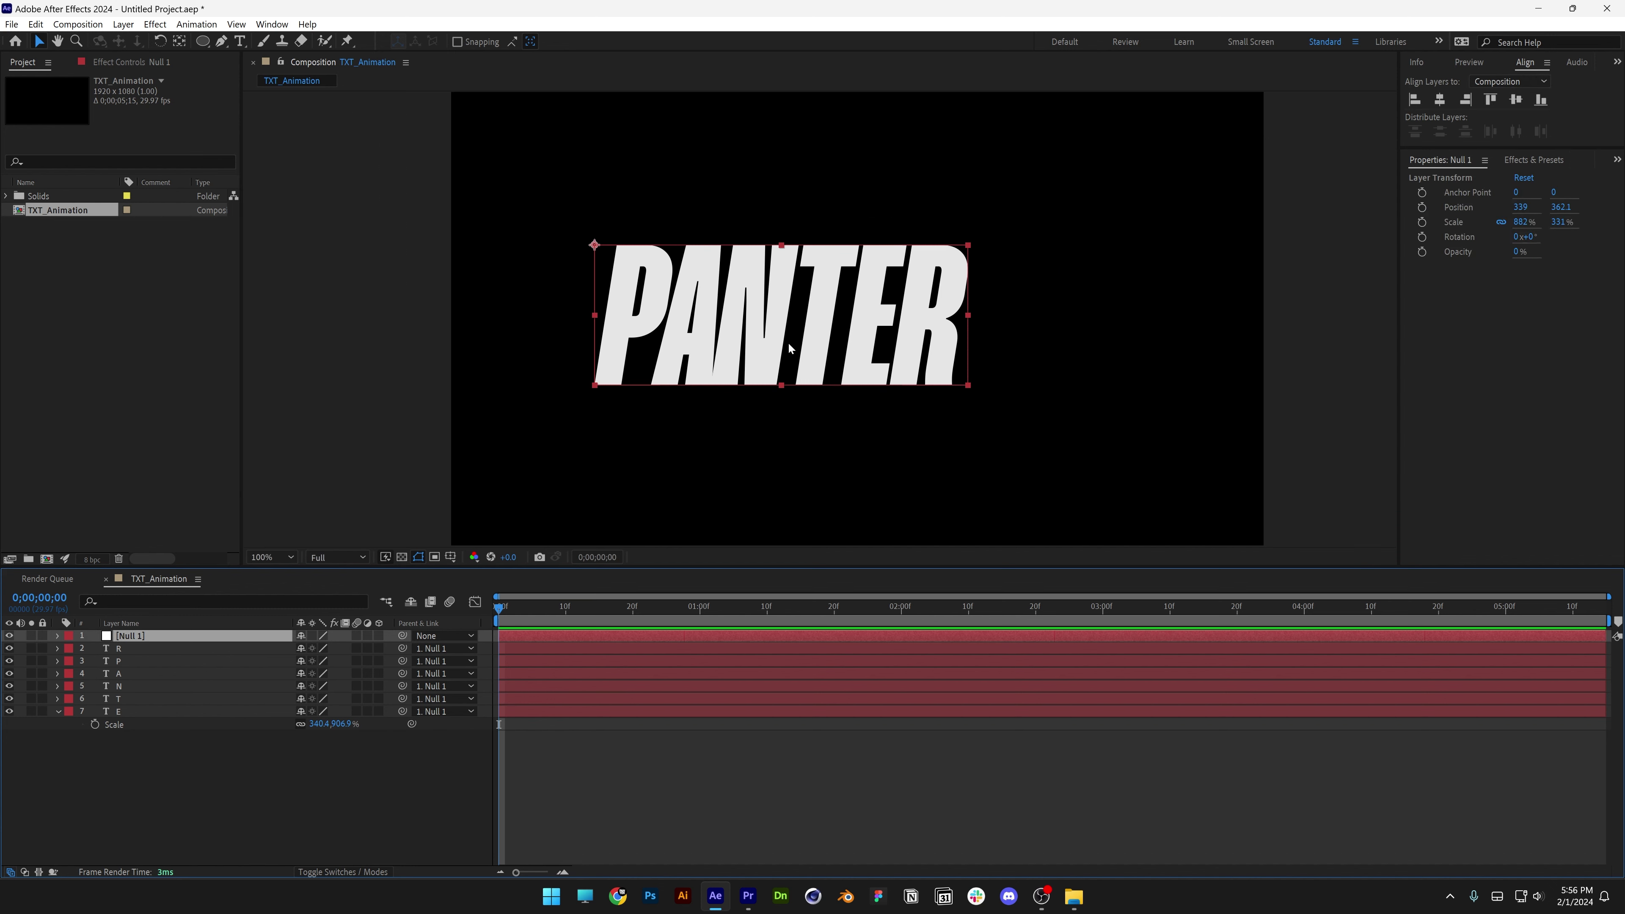
{"action": "left_click", "coordinate": [1440, 99]}
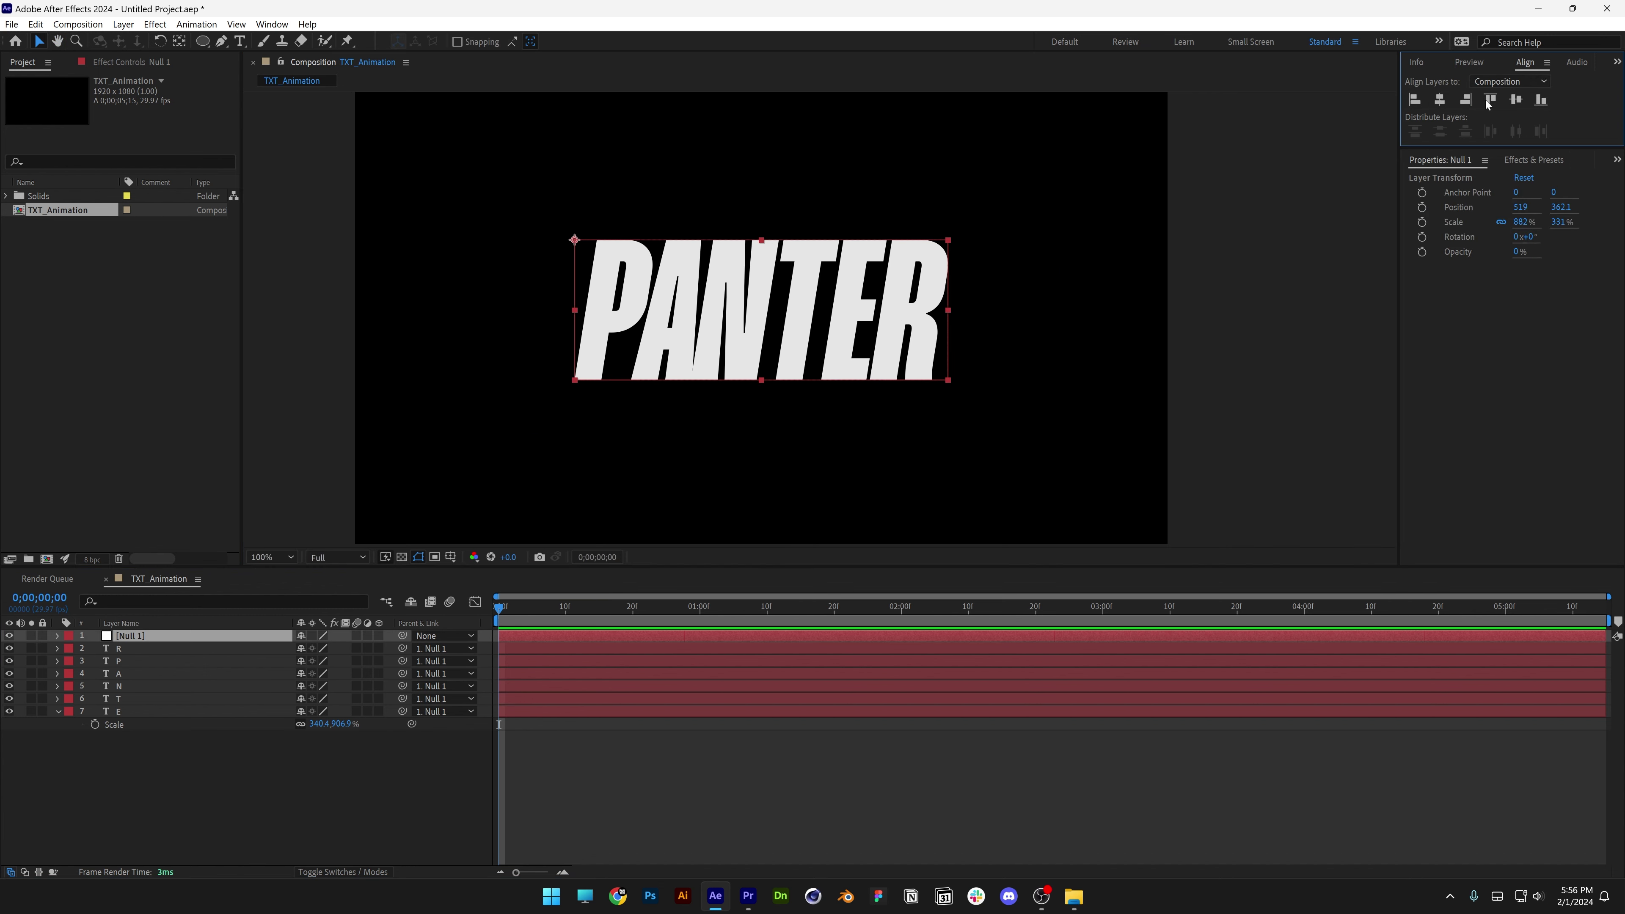
{"action": "left_click", "coordinate": [1515, 99]}
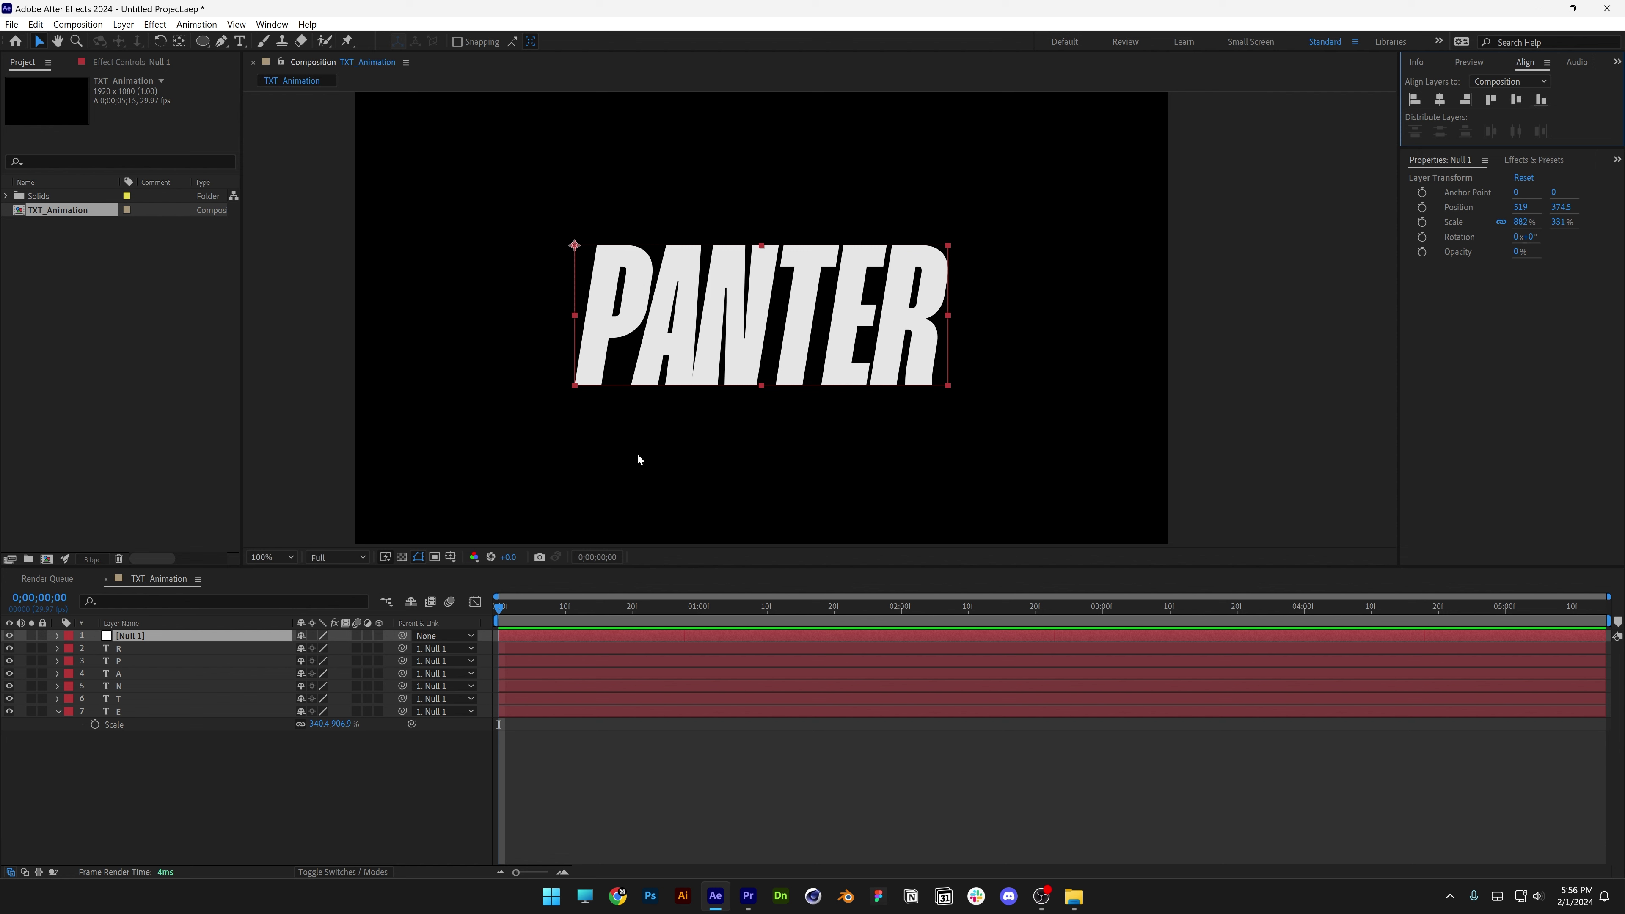
- Try to enlarge the null object from its corner anchor point to about 1339% by 502.5% scale
{"action": "key", "text": "s"}
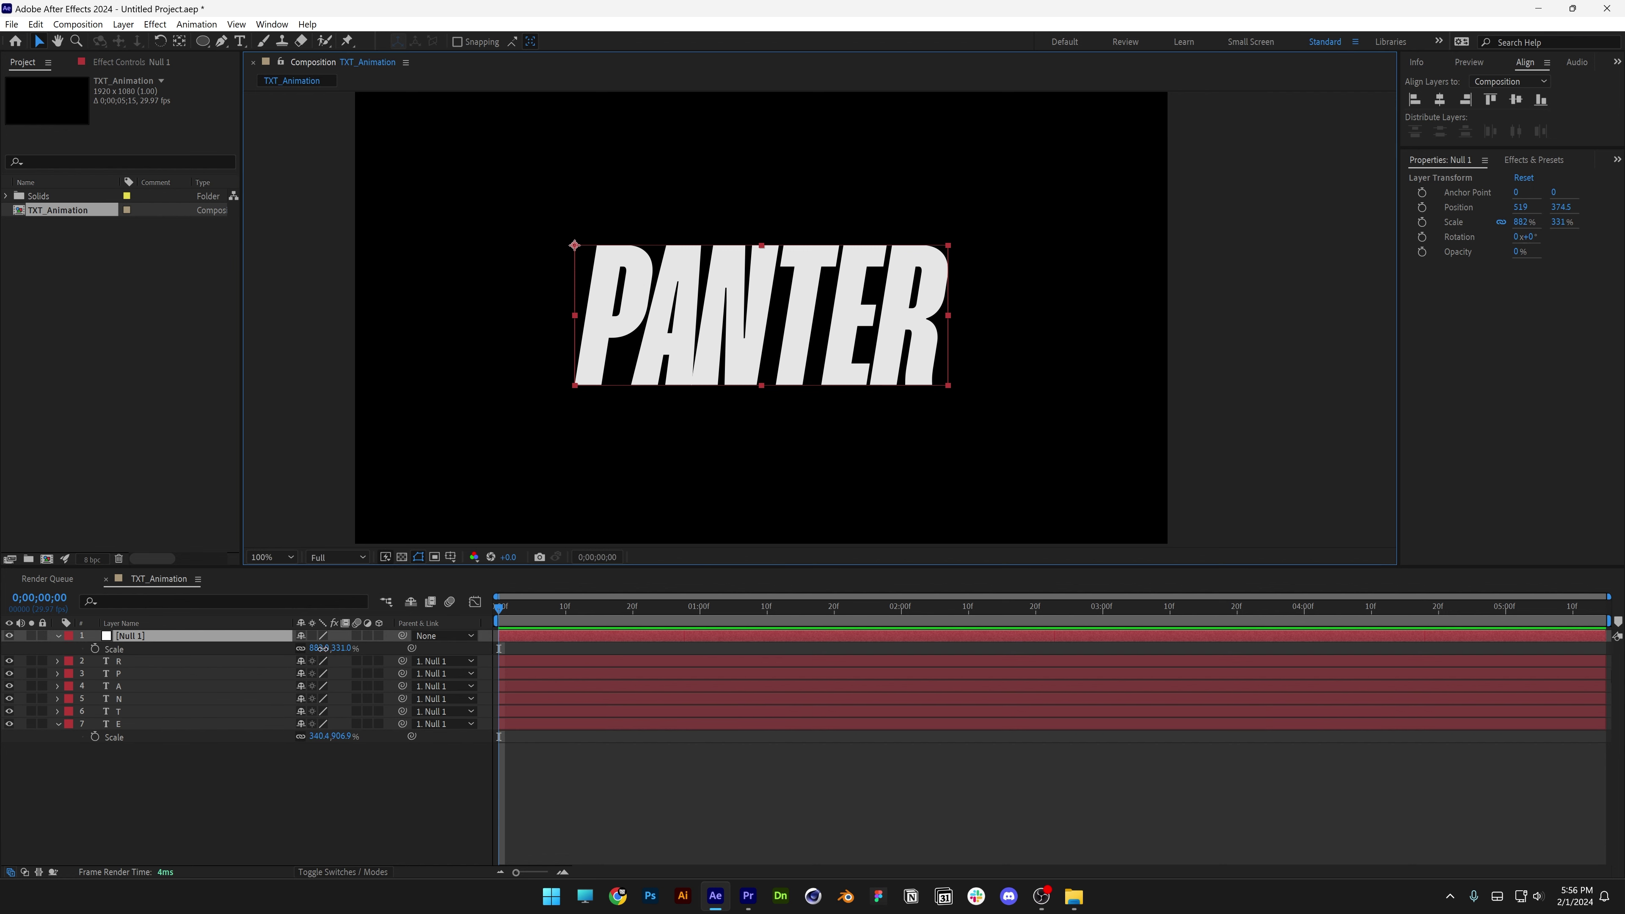
{"action": "left_click_drag", "start_coordinate": [323, 648], "coordinate": [763, 699]}
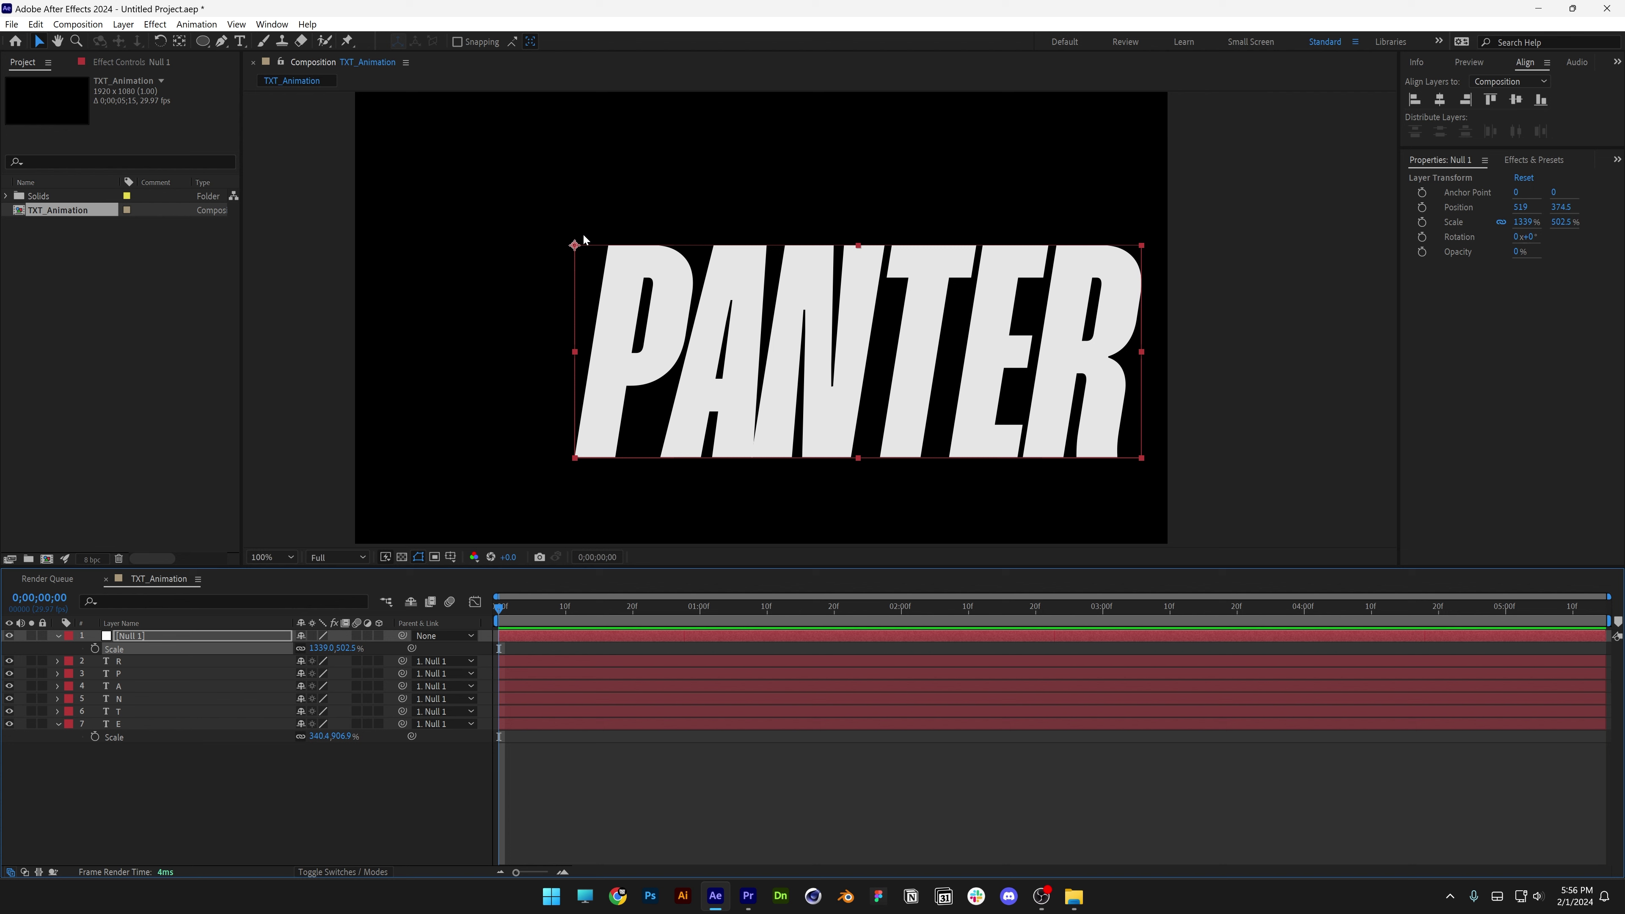
{"action": "key", "text": "ctrl+z"}
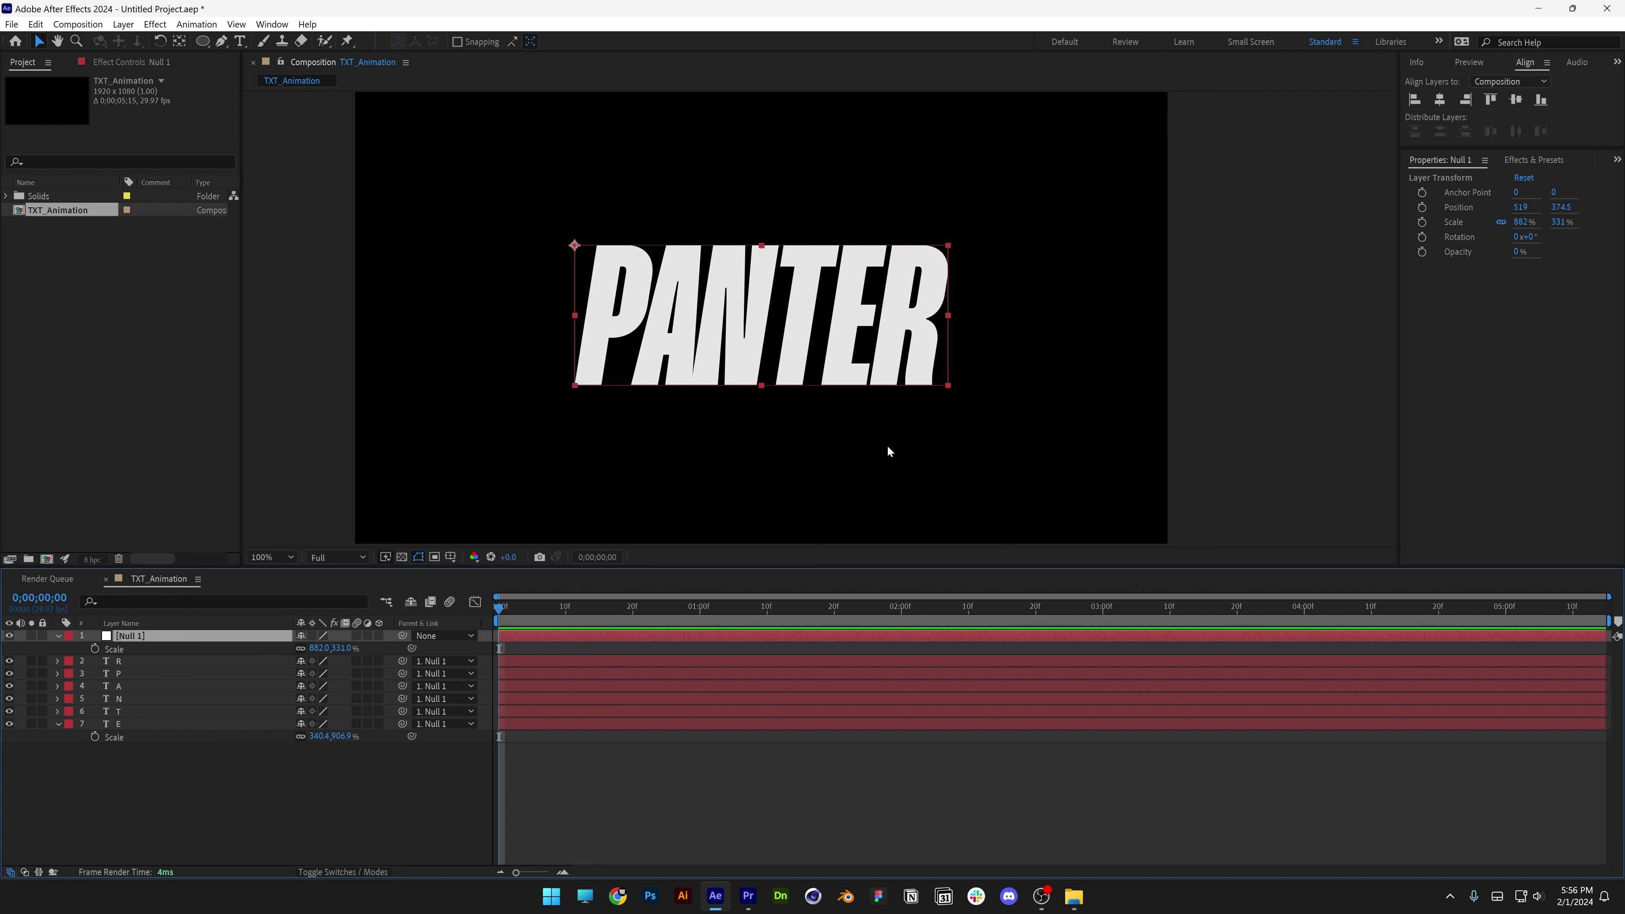
- Center the null object's anchor point and scale the null up proportionally to about 1530% by 574.2%
{"action": "double_click", "coordinate": [178, 42]}
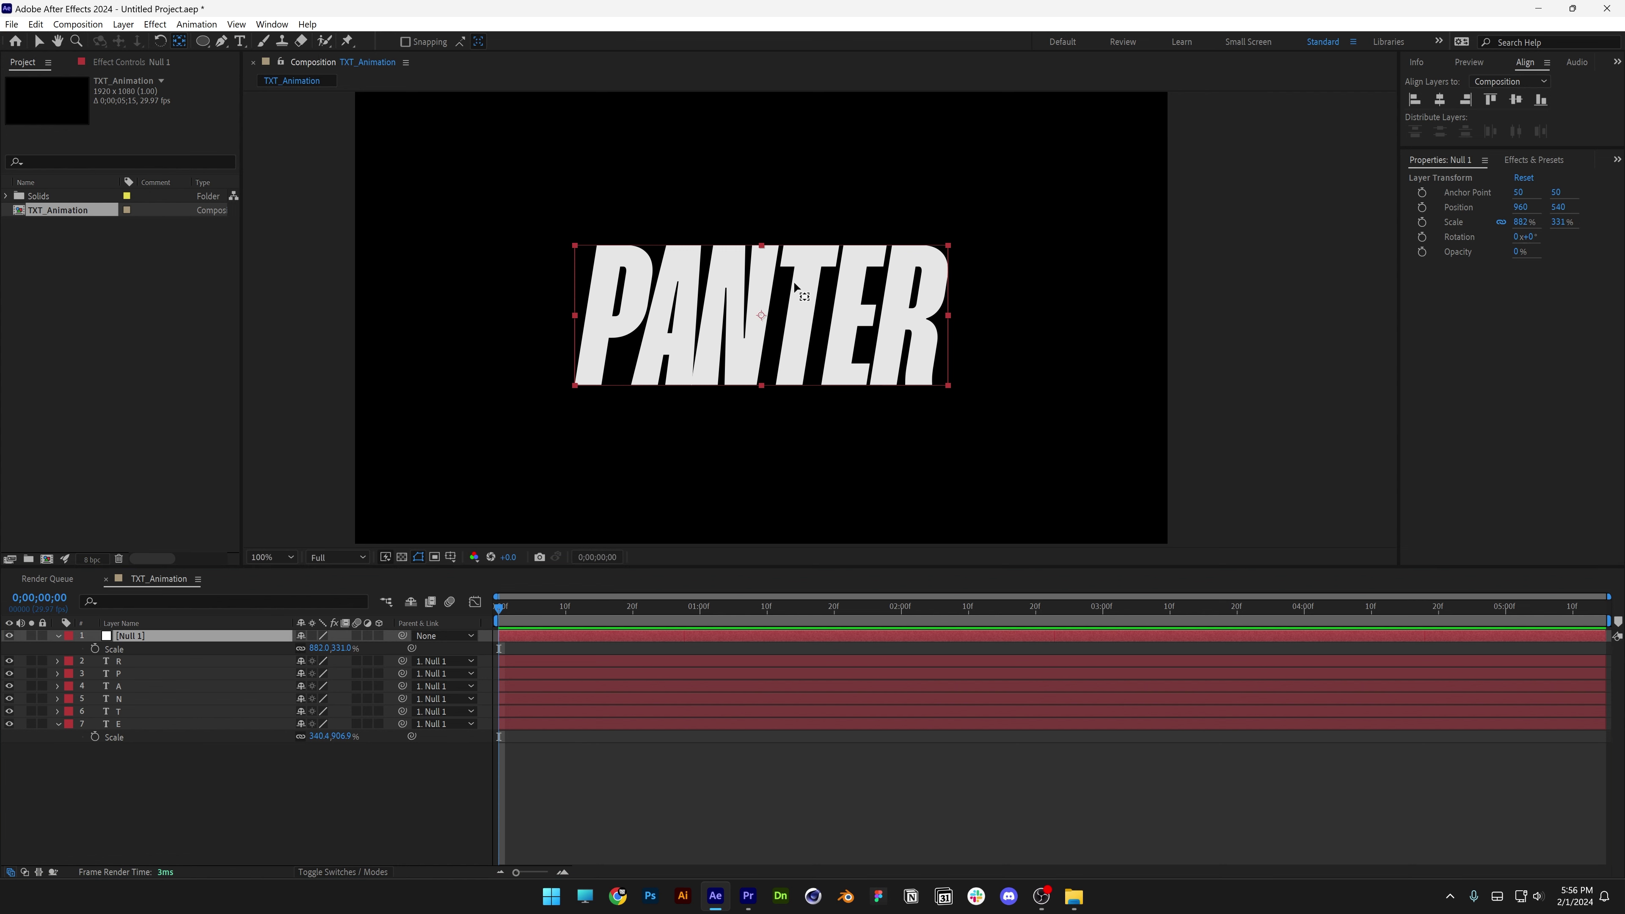
{"action": "left_click_drag", "start_coordinate": [320, 649], "coordinate": [762, 579]}
{"action": "key", "text": "v"}
{"action": "key", "text": "ctrl+shift+a"}
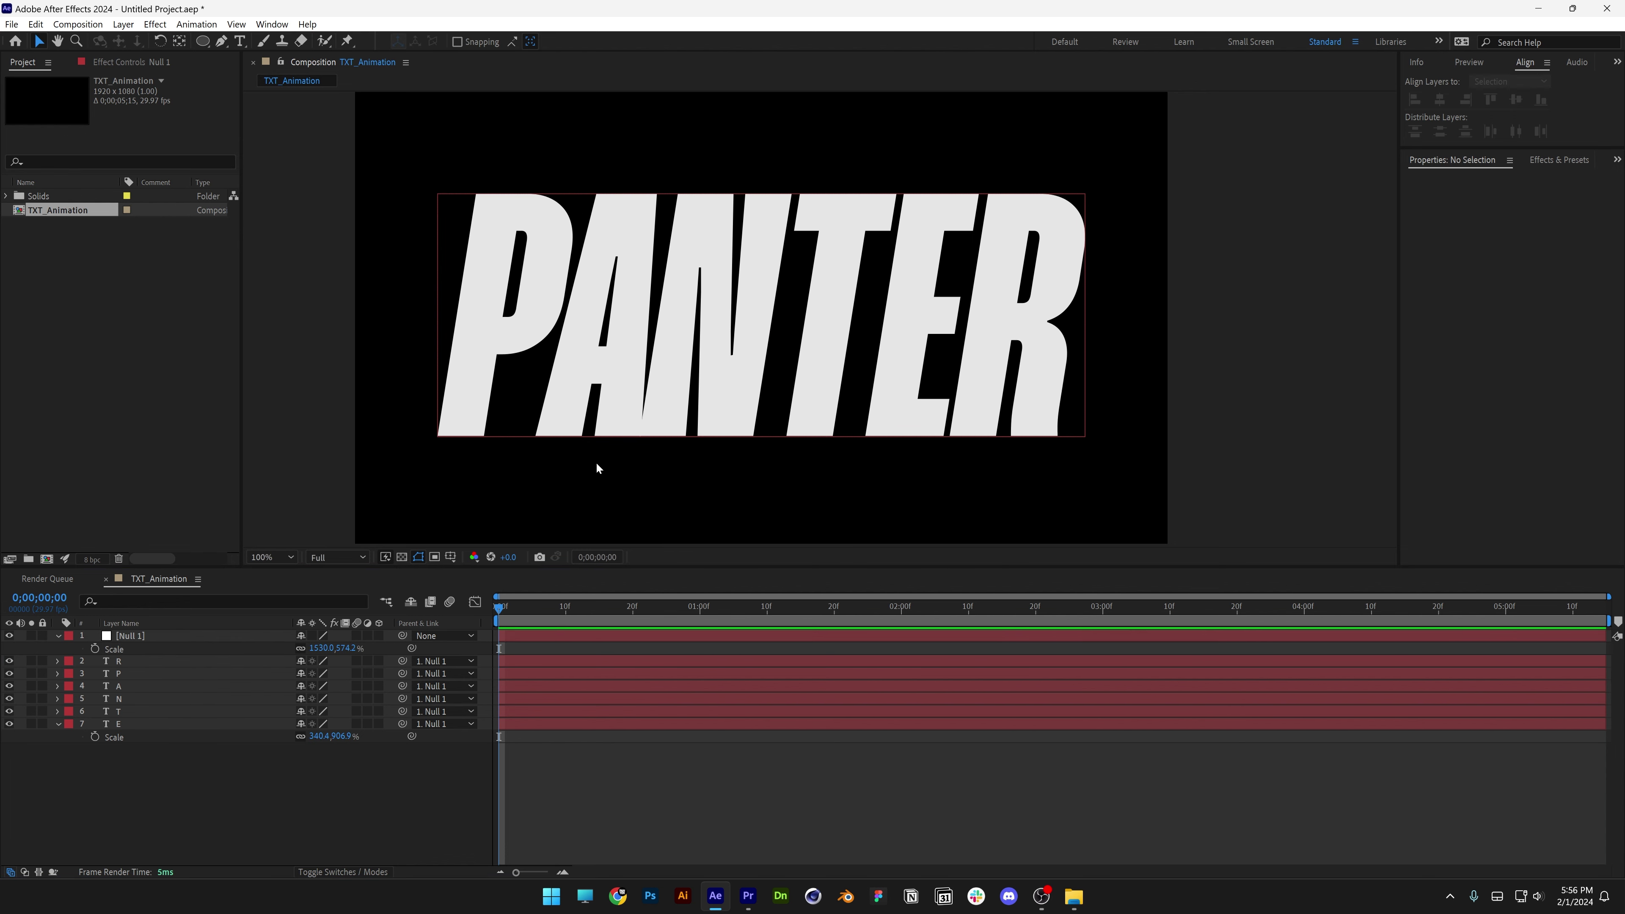
- Draw a circle about 80 px in diameter above the letter P with the blue fill 6A9DFF
{"action": "left_click", "coordinate": [202, 41]}
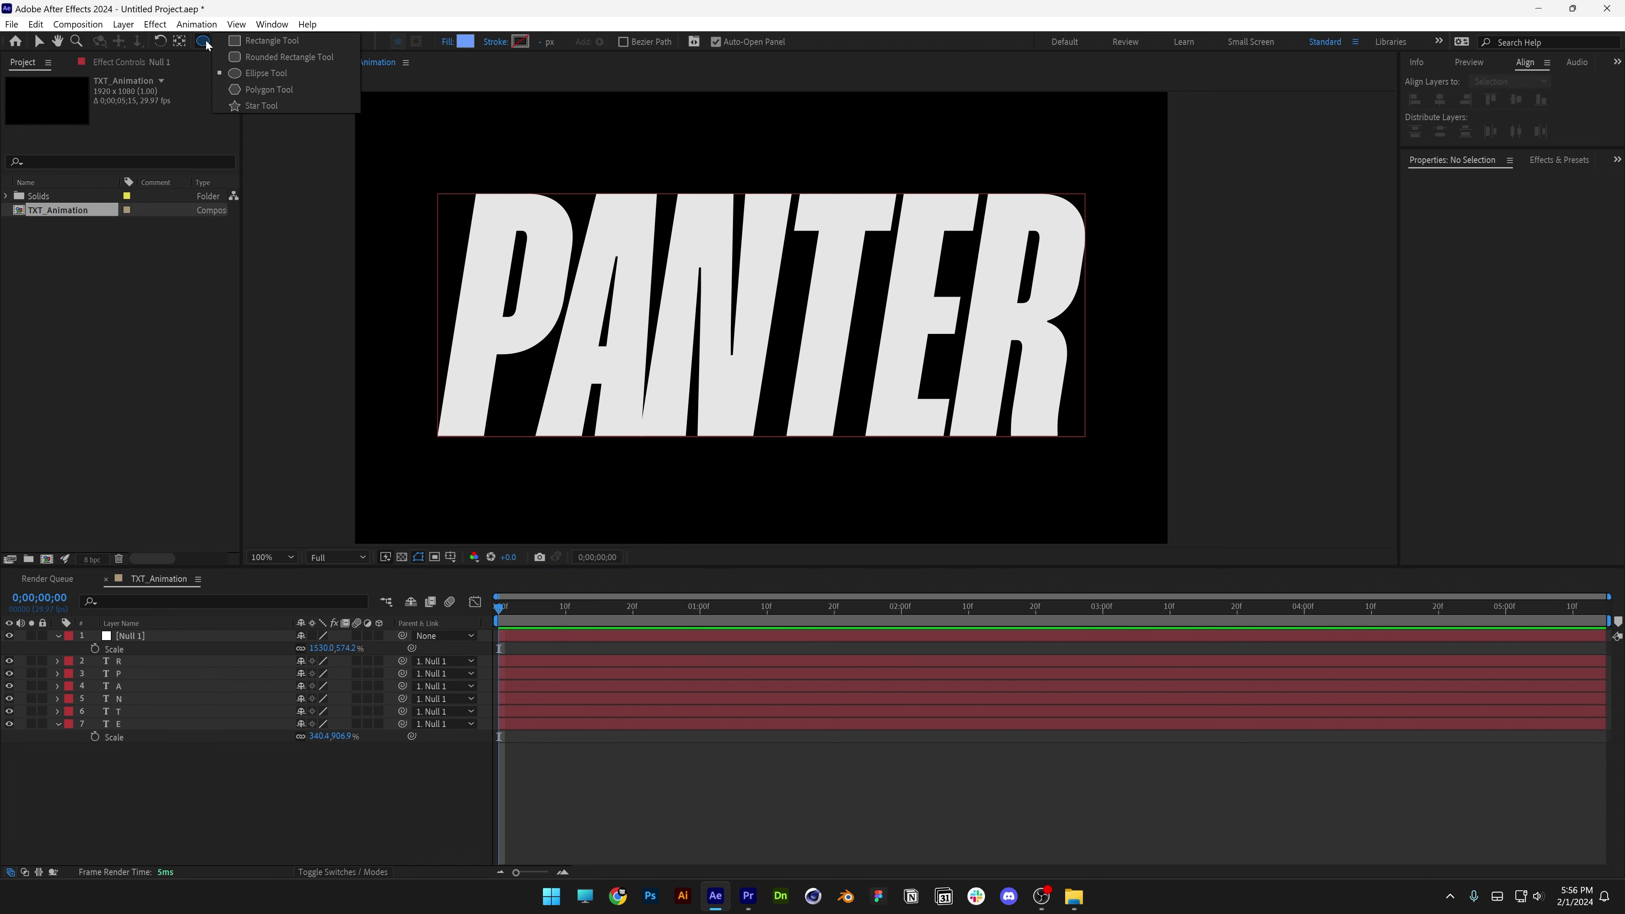
{"action": "left_click", "coordinate": [275, 71]}
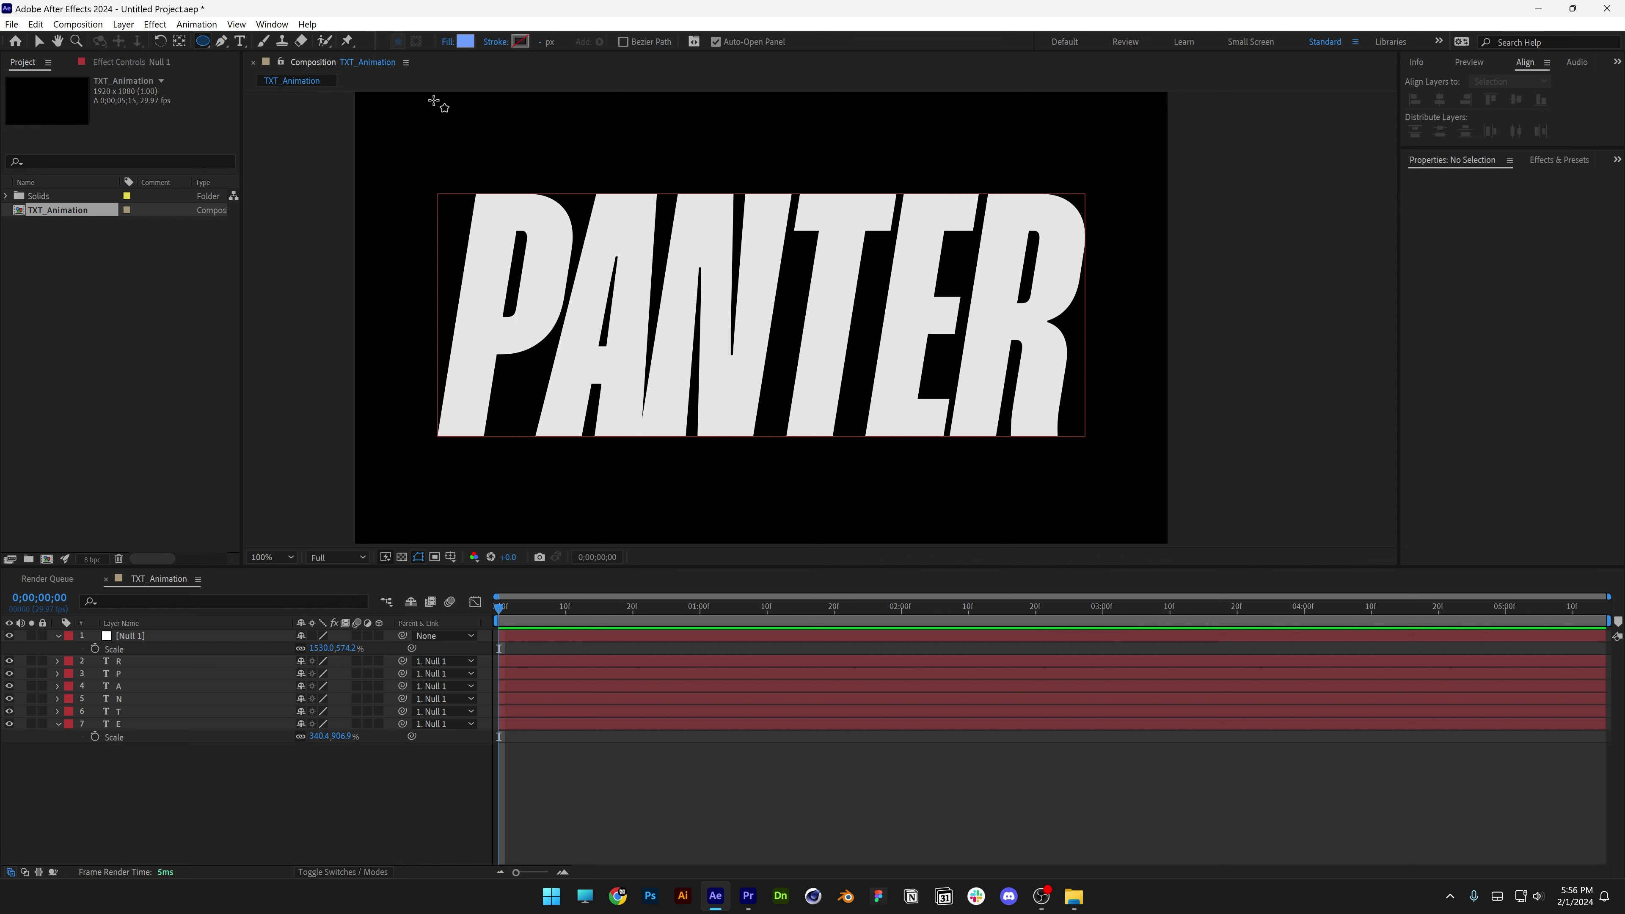
{"action": "left_click", "coordinate": [466, 42]}
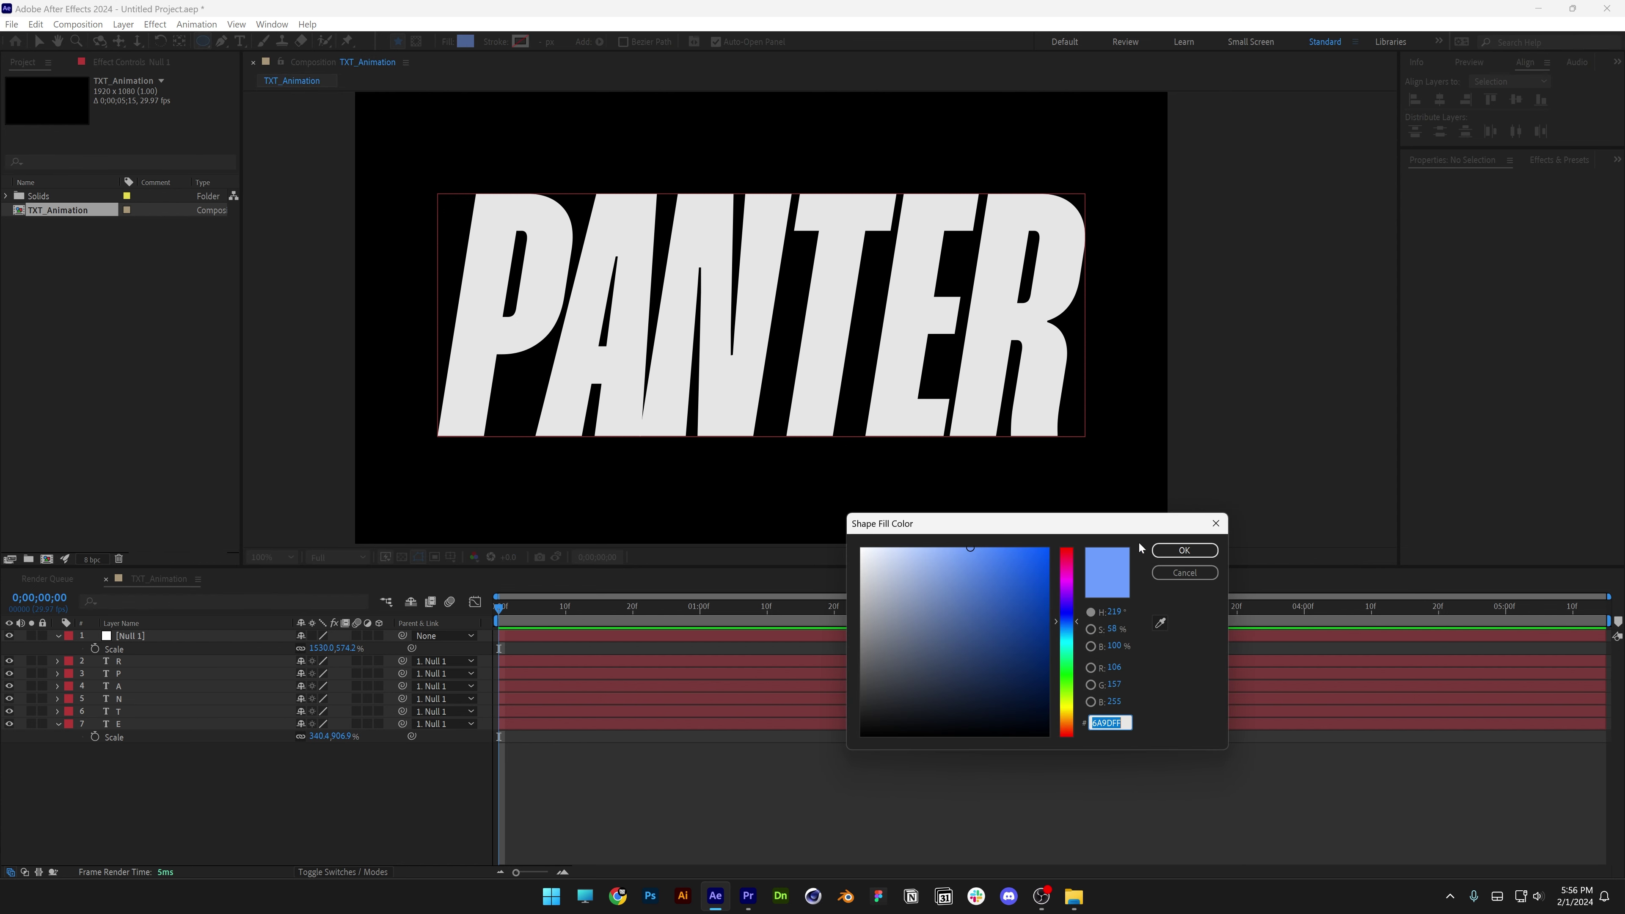
{"action": "left_click", "coordinate": [1182, 550]}
{"action": "mouse_move", "coordinate": [463, 135]}
{"action": "left_mouse_down"}
{"action": "mouse_move", "coordinate": [828, 464]}
{"action": "mouse_move", "coordinate": [613, 167]}
{"action": "mouse_move", "coordinate": [708, 276]}
{"action": "mouse_move", "coordinate": [690, 255]}
{"action": "left_mouse_up"}
{"action": "key", "text": "v"}
- Center the circle's anchor point and move the ellipse down and right until it sits just above the letter P
{"action": "scroll", "coordinate": [448, 131], "scroll_direction": "up", "scroll_amount": 1}
{"action": "key", "text": "space"}
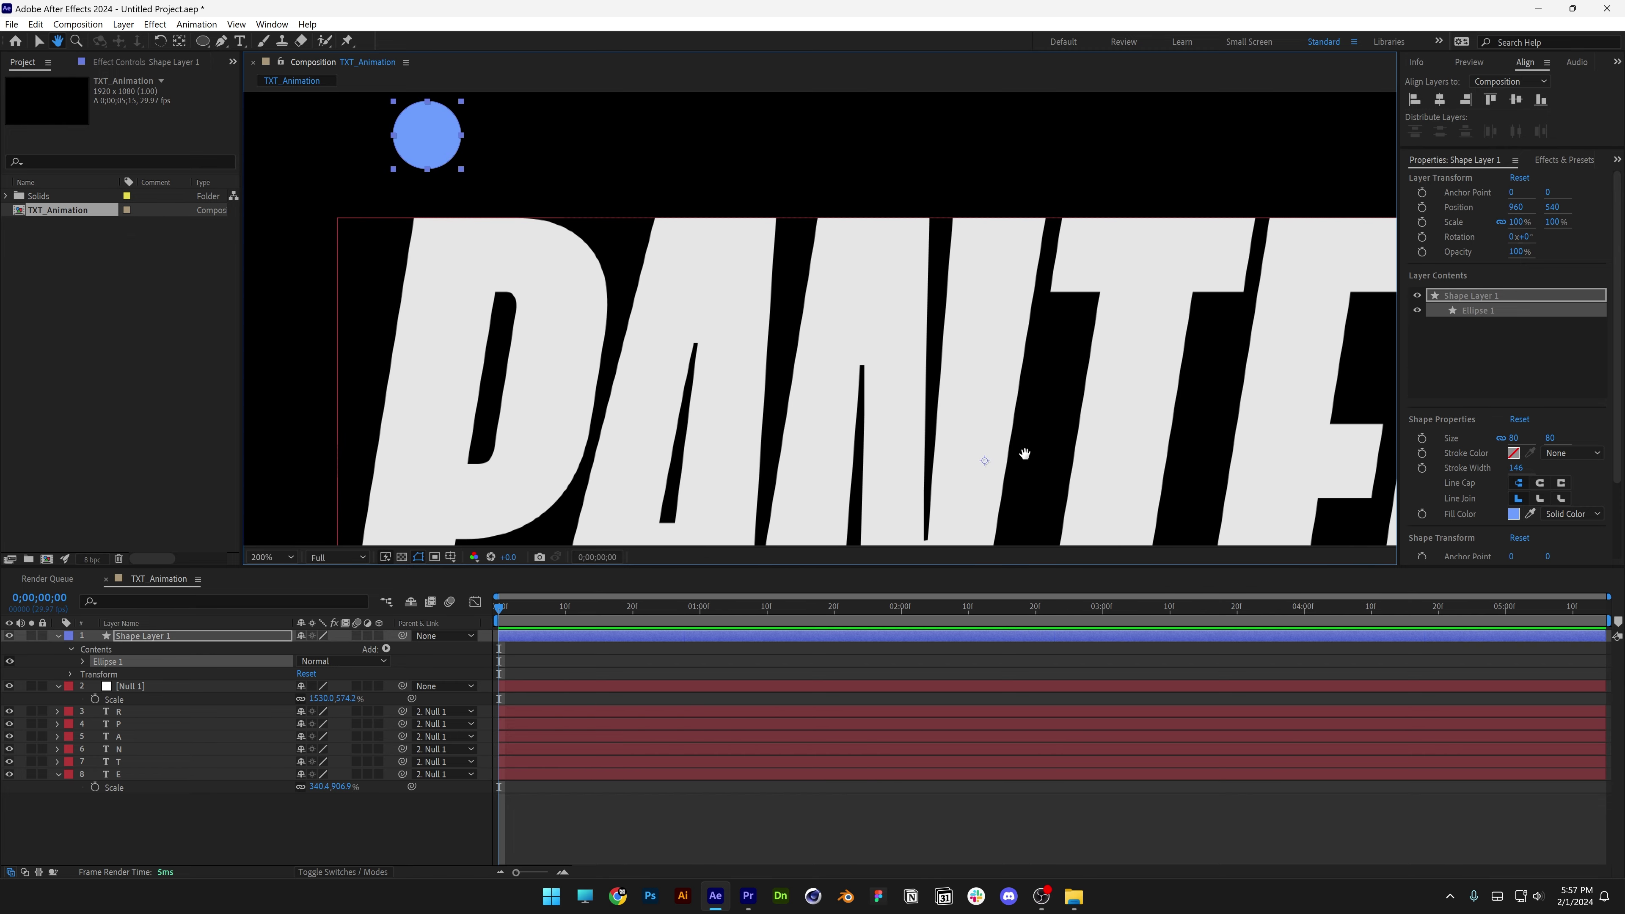
{"action": "left_click_drag", "start_coordinate": [933, 392], "coordinate": [1075, 459]}
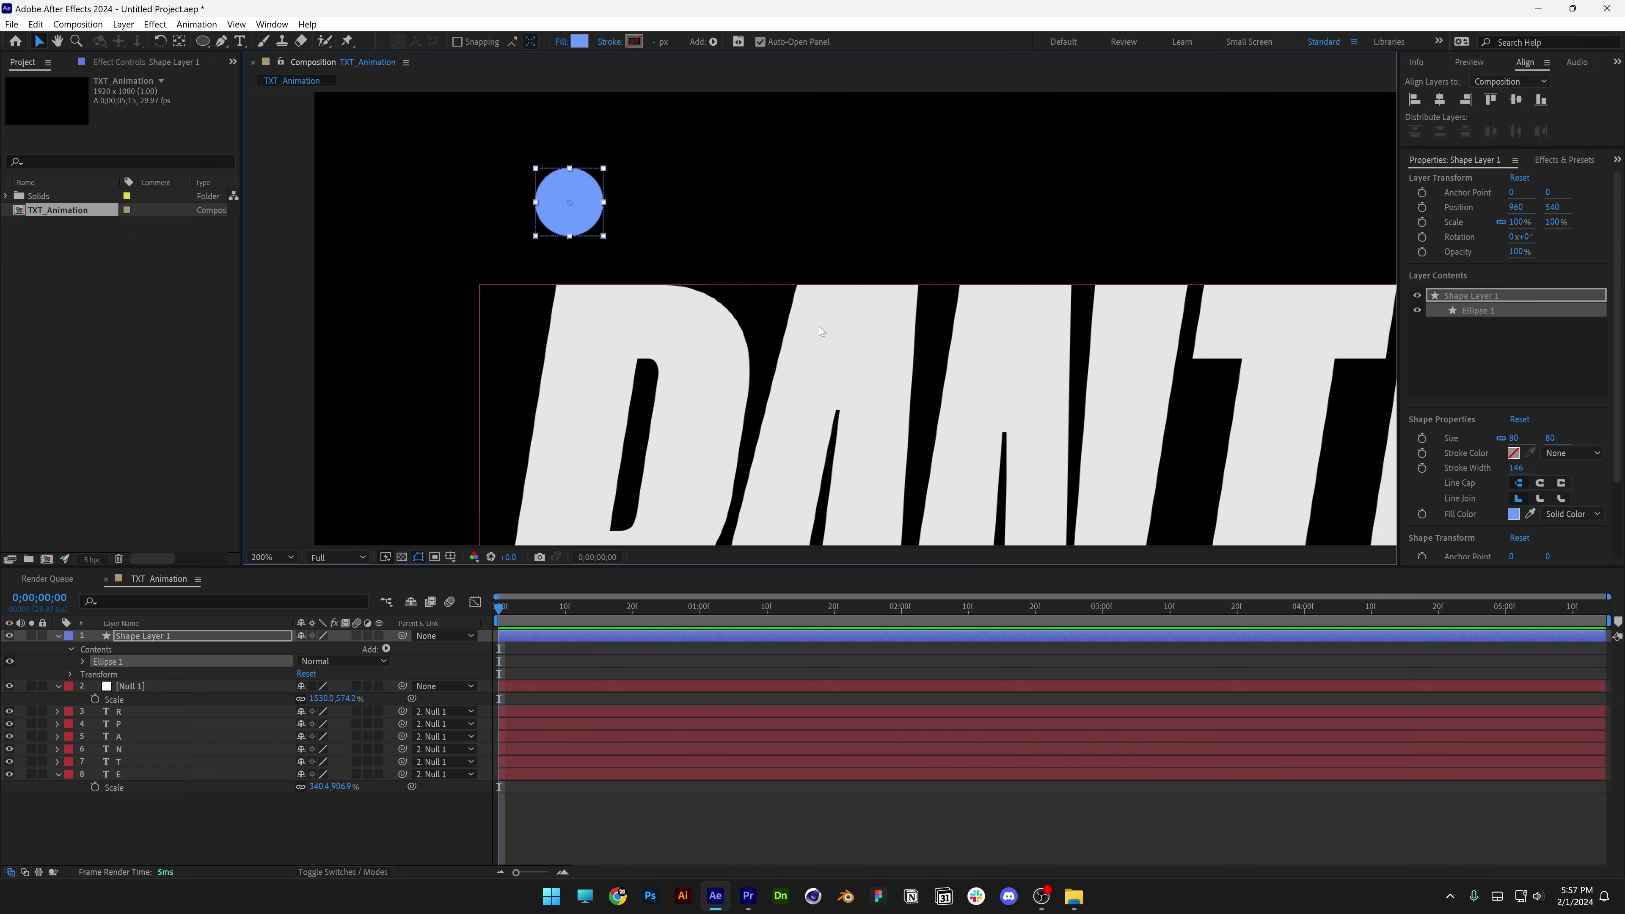
{"action": "double_click", "coordinate": [180, 43], "text": "ctrl"}
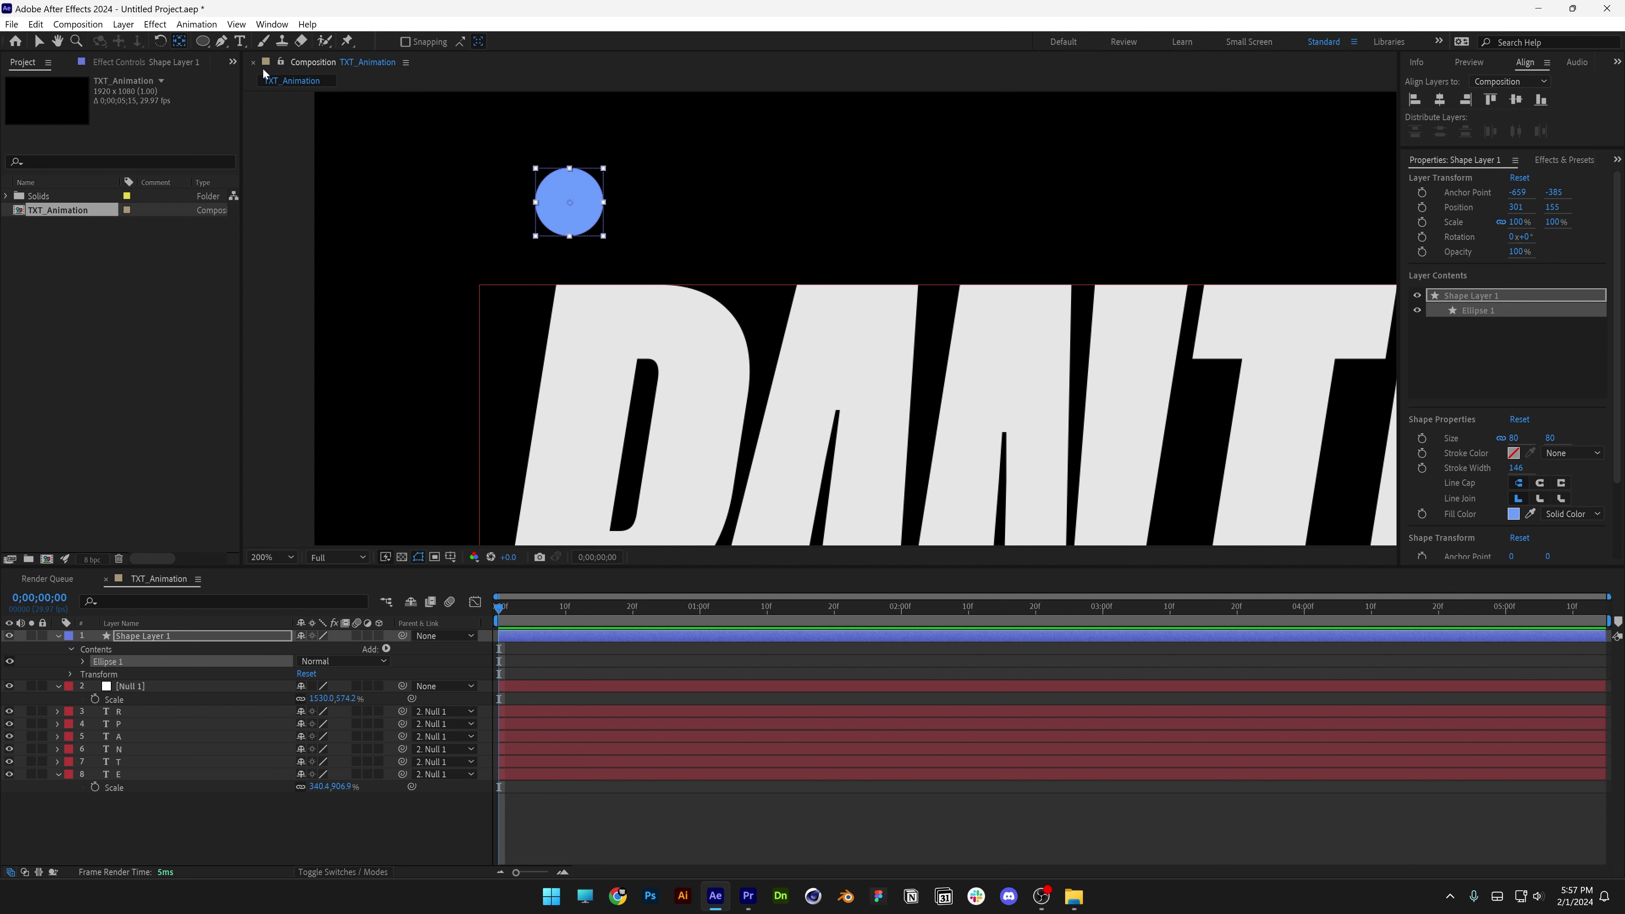
{"action": "key", "text": "space"}
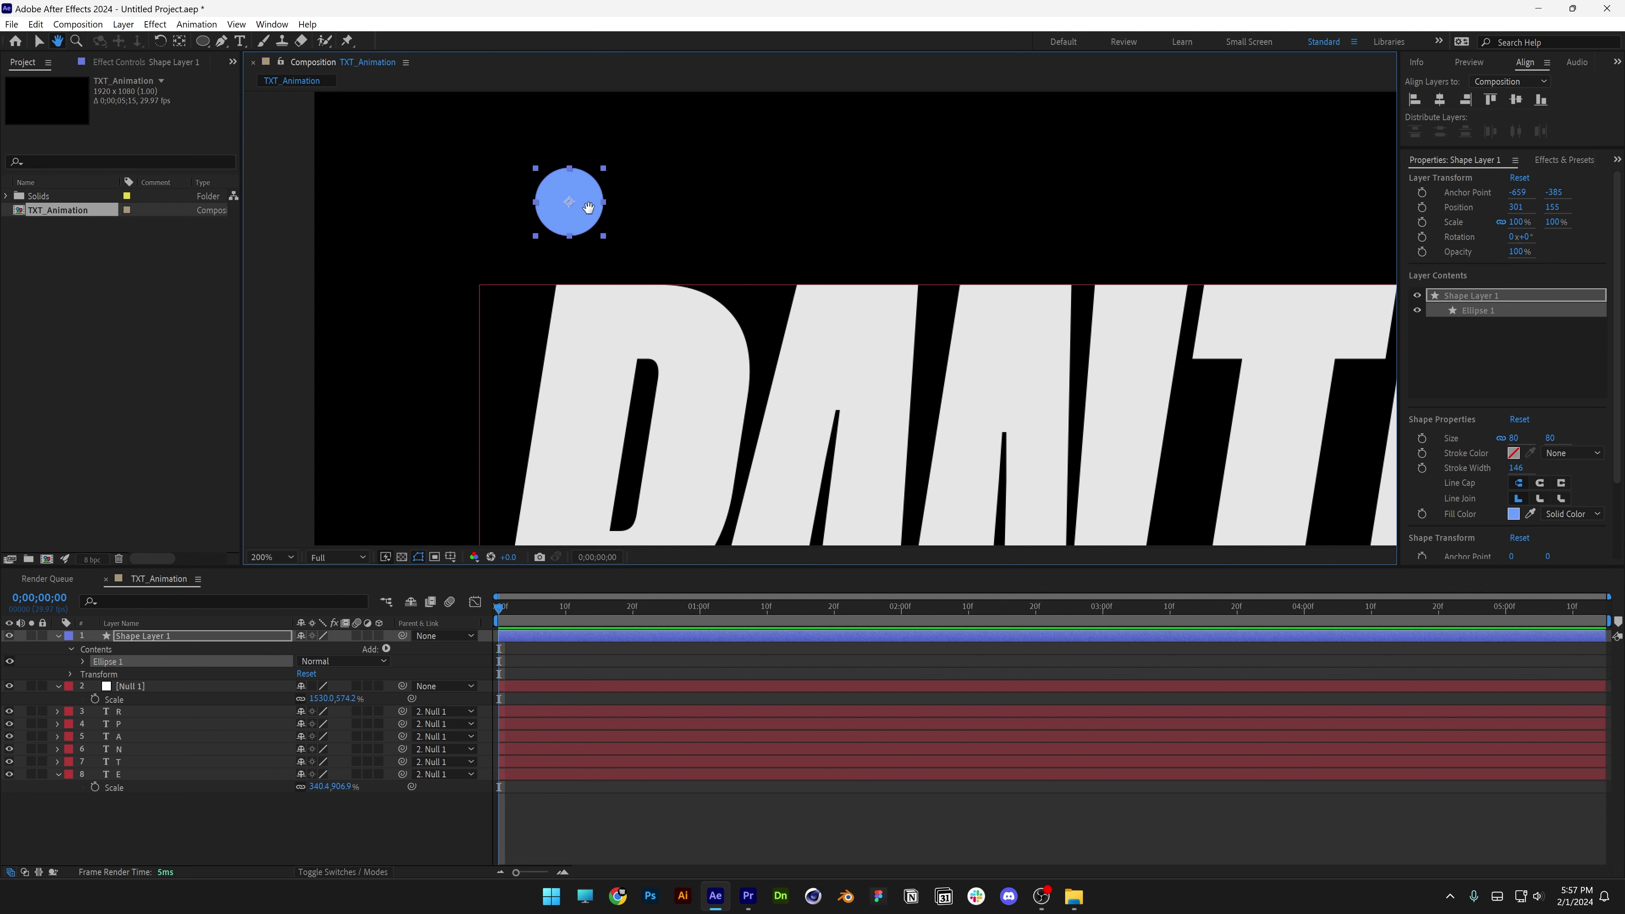
{"action": "scroll", "coordinate": [587, 208], "scroll_direction": "down", "scroll_amount": 1}
{"action": "scroll", "coordinate": [587, 208], "scroll_direction": "up", "scroll_amount": 1}
{"action": "key", "text": "space"}
{"action": "left_click_drag", "start_coordinate": [537, 192], "coordinate": [944, 420]}
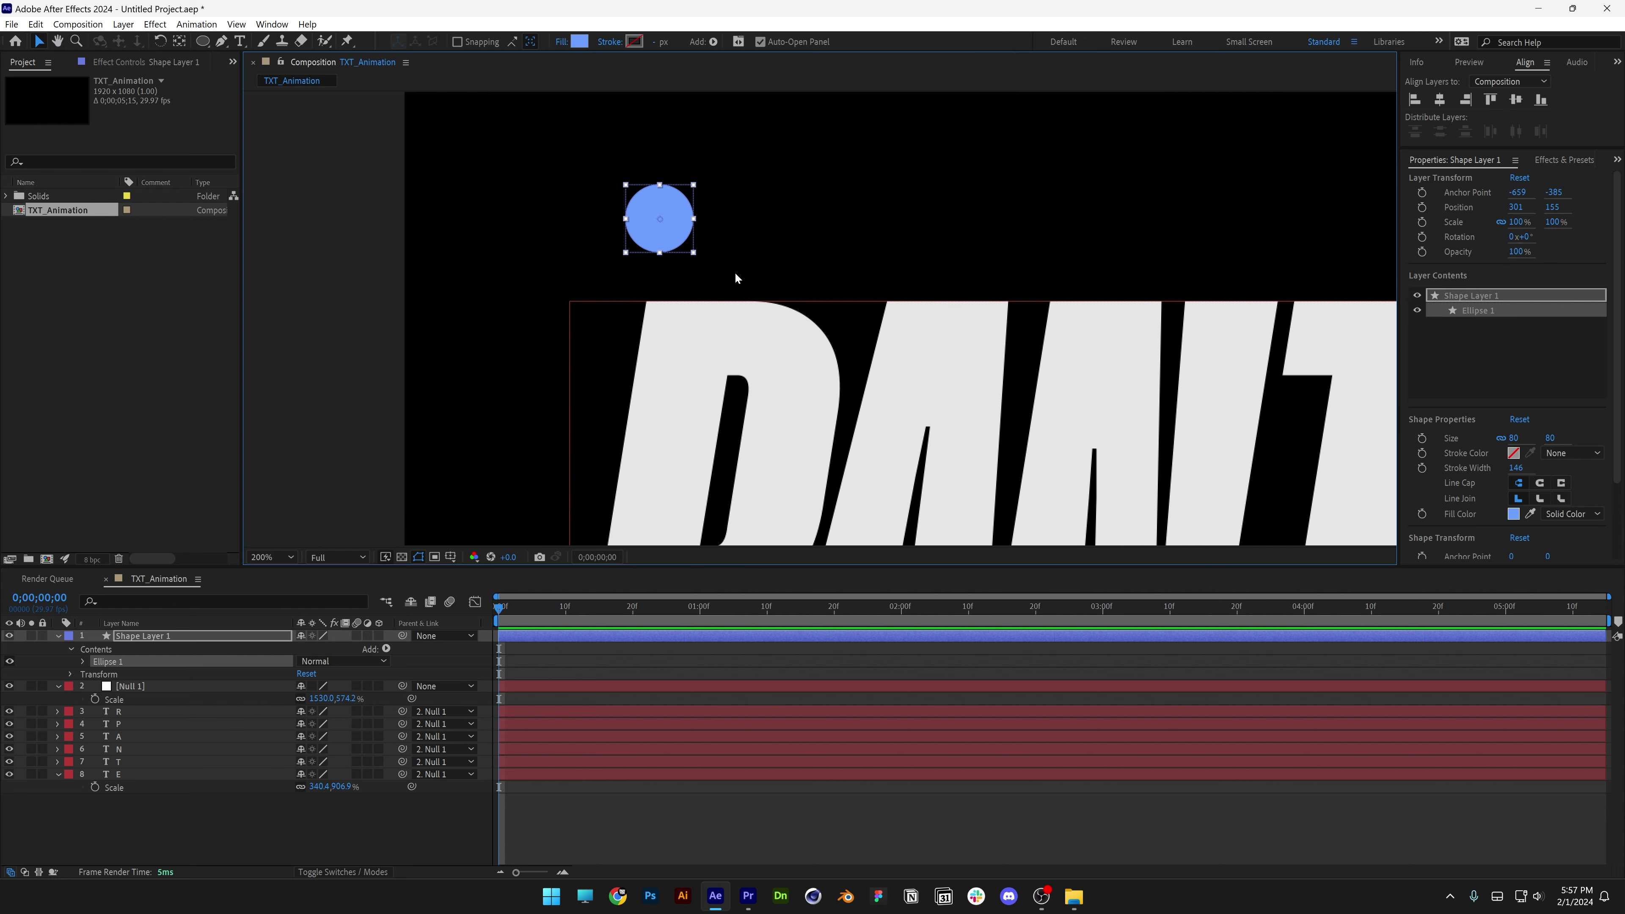
{"action": "left_click_drag", "start_coordinate": [670, 215], "coordinate": [711, 256]}
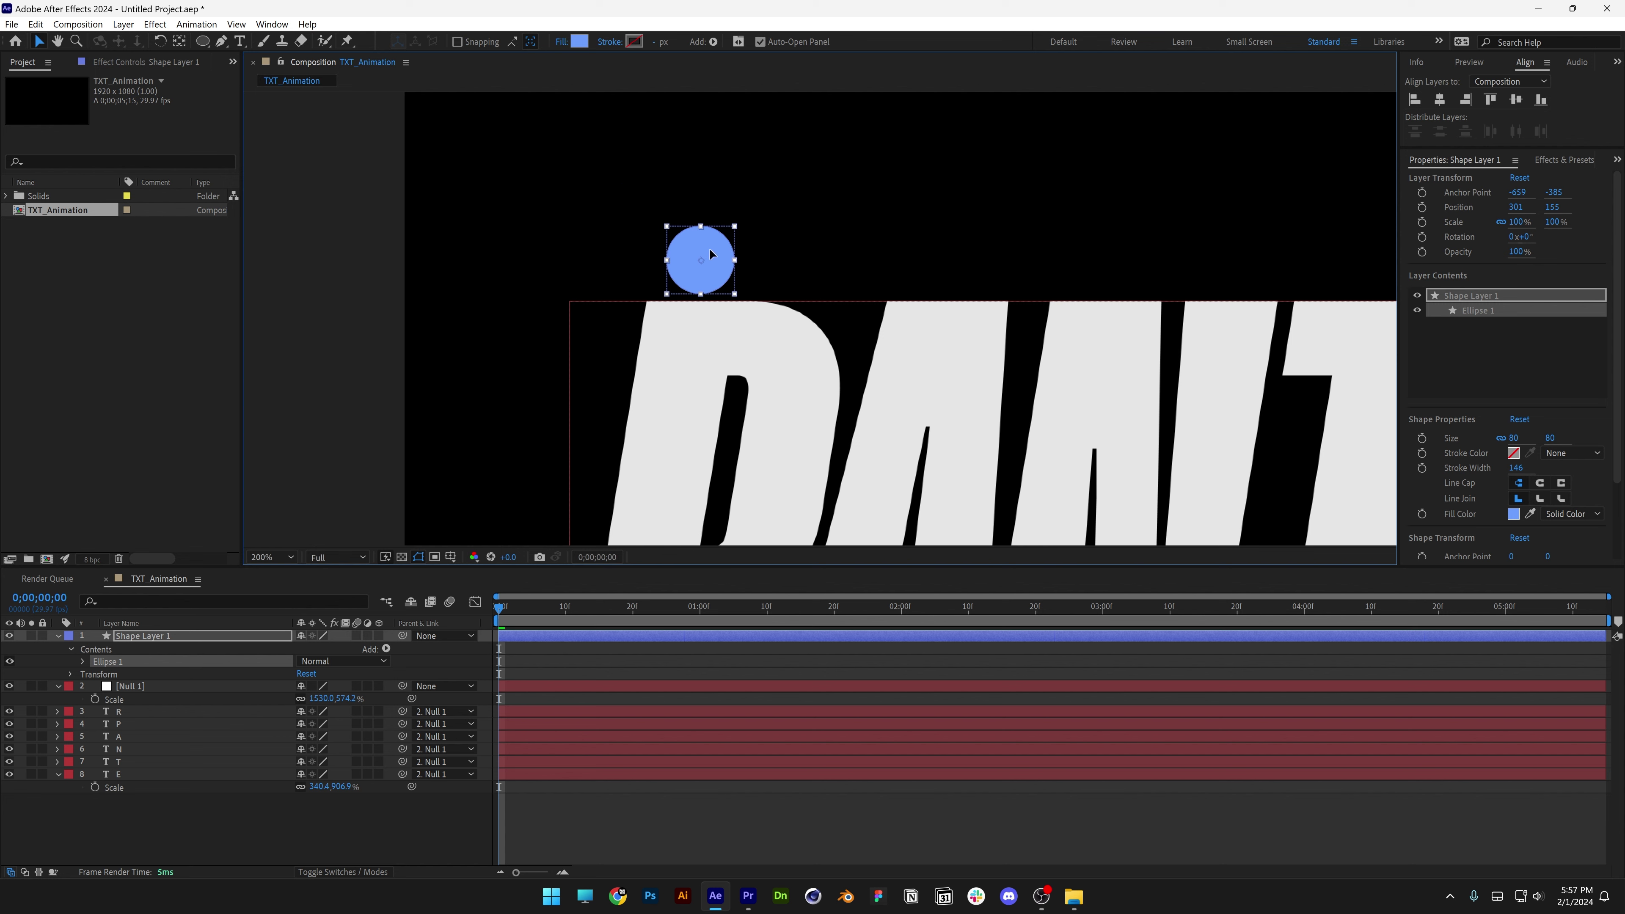
- Rename the circle's shape layer as Ball
{"action": "right_click", "coordinate": [154, 640]}
{"action": "left_click", "coordinate": [269, 595]}
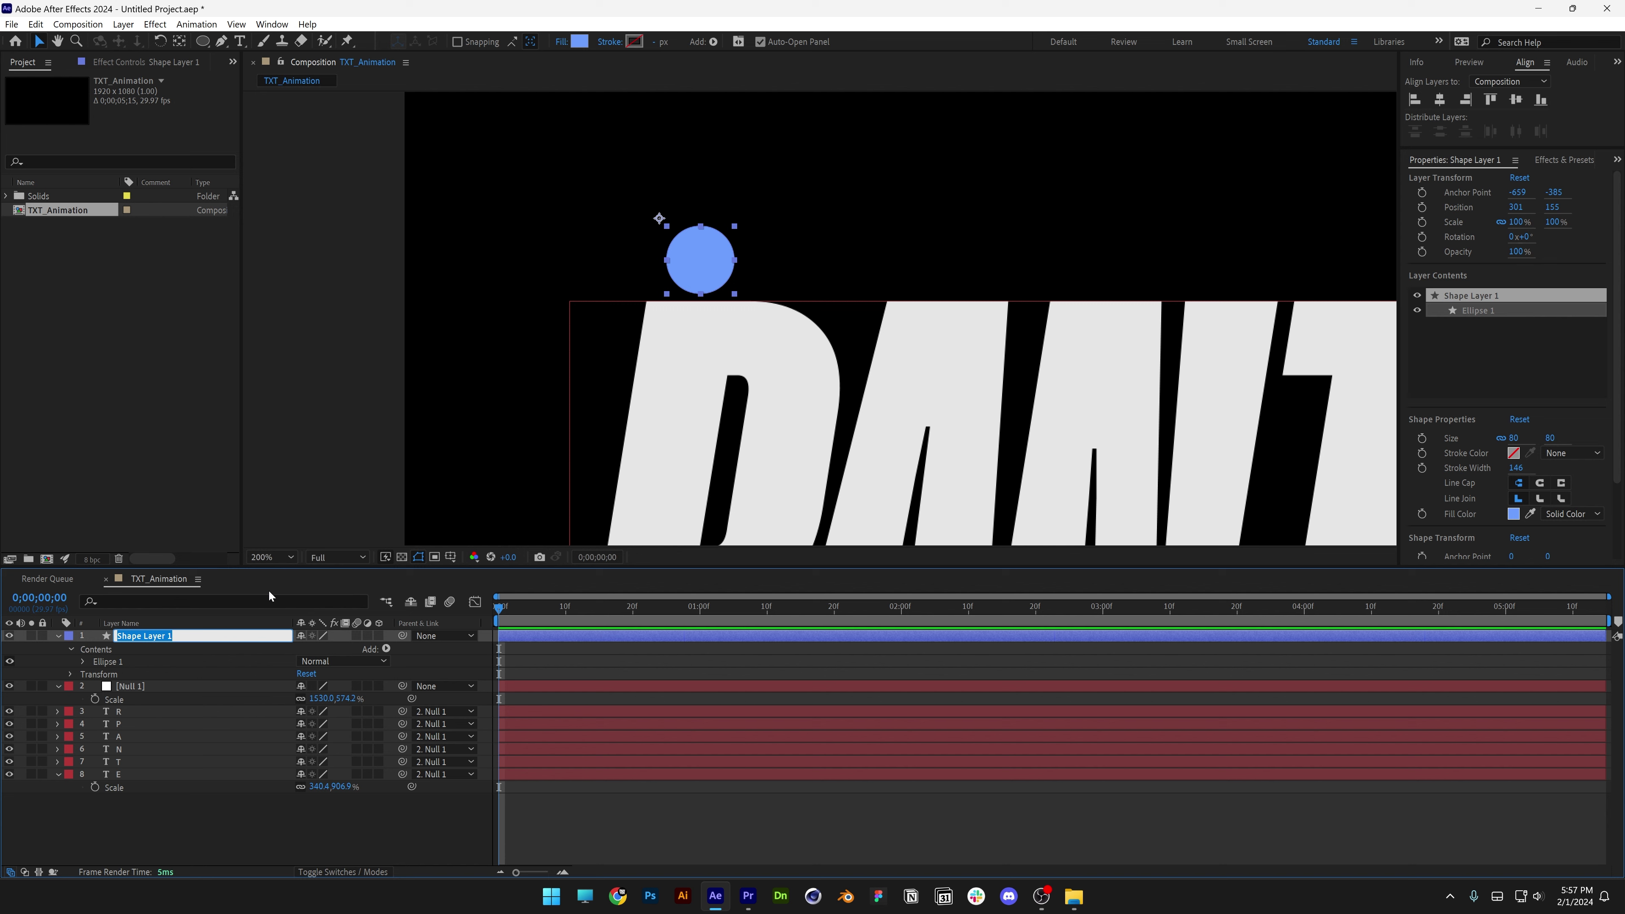
{"action": "type", "text": "Ball"}
{"action": "key", "text": "Return"}
- Recenter Ball's anchor point and set its starting Position keyframe off-frame beside the composition, at about -99, 204
{"action": "key", "text": "p"}
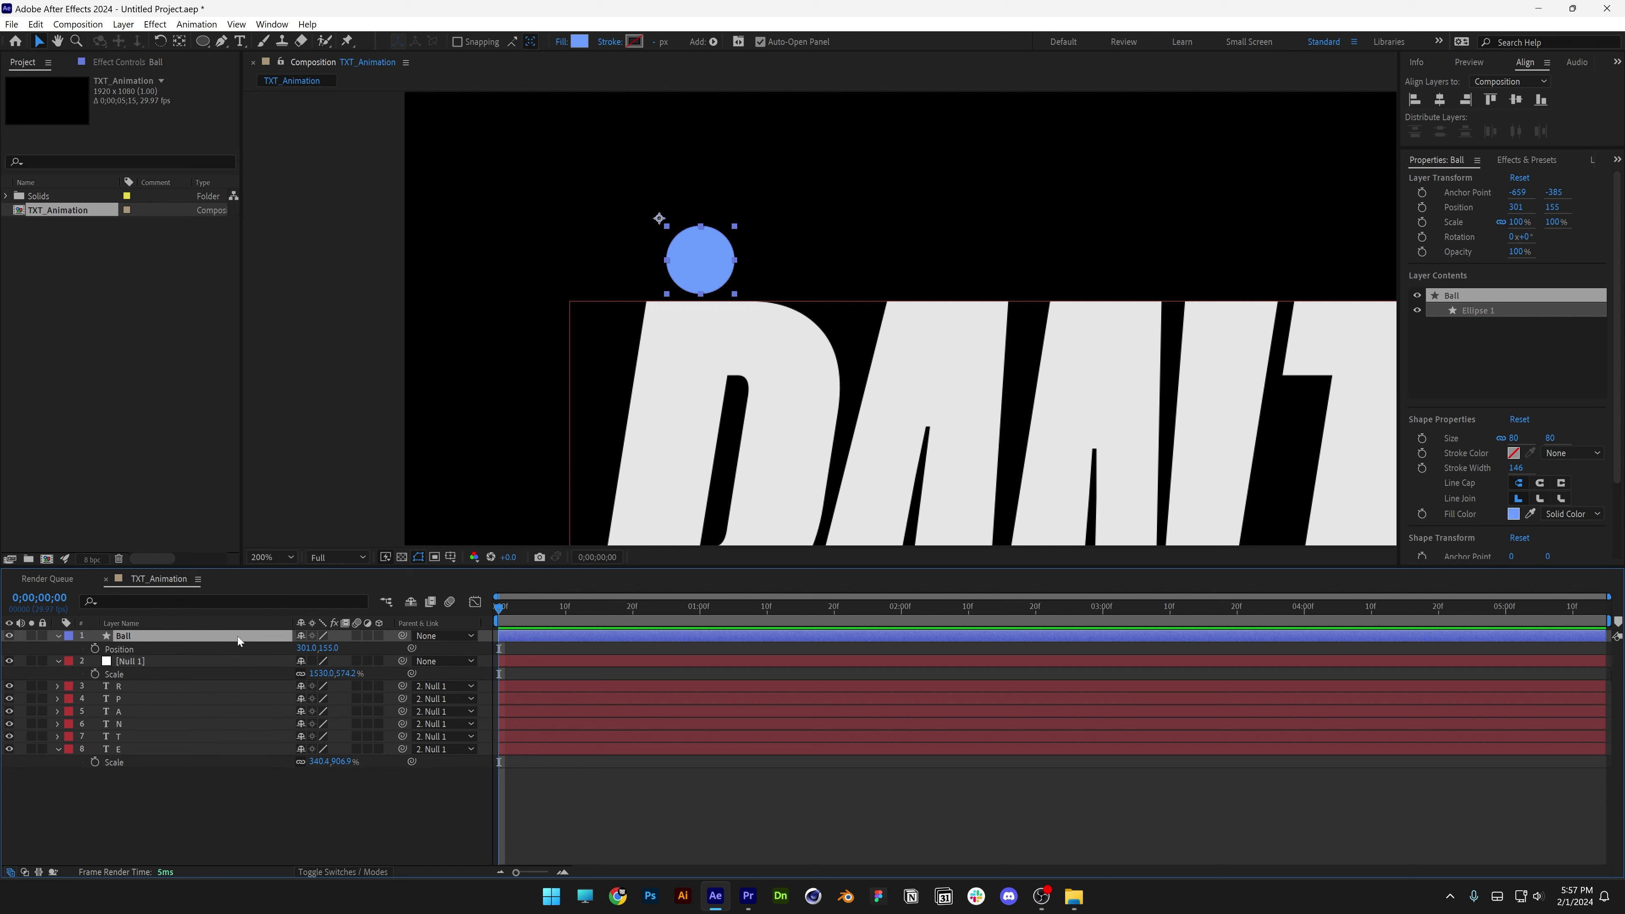
{"action": "key", "text": "ctrl+alt+Home"}
{"action": "left_click_drag", "start_coordinate": [725, 275], "coordinate": [344, 276]}
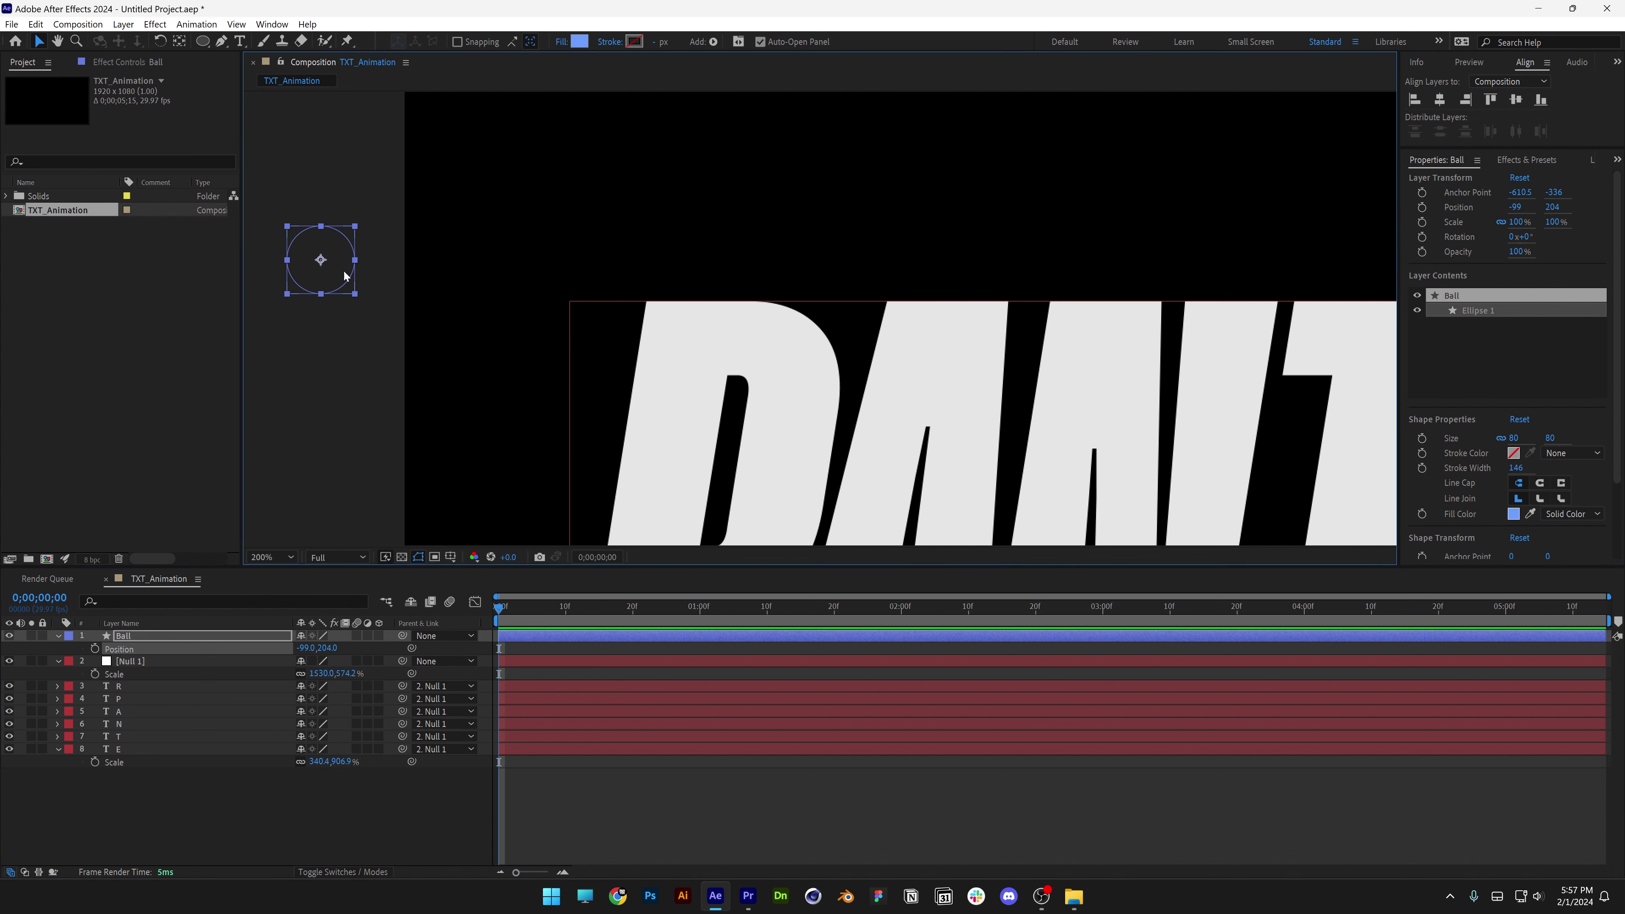
{"action": "left_click", "coordinate": [95, 648]}
- Keyframe Ball's position above the gap between P and A at 0;15 (about 564, 204) and below P at 1;00 (about 382, 905)
{"action": "scroll", "coordinate": [484, 237], "scroll_direction": "down", "scroll_amount": 2}
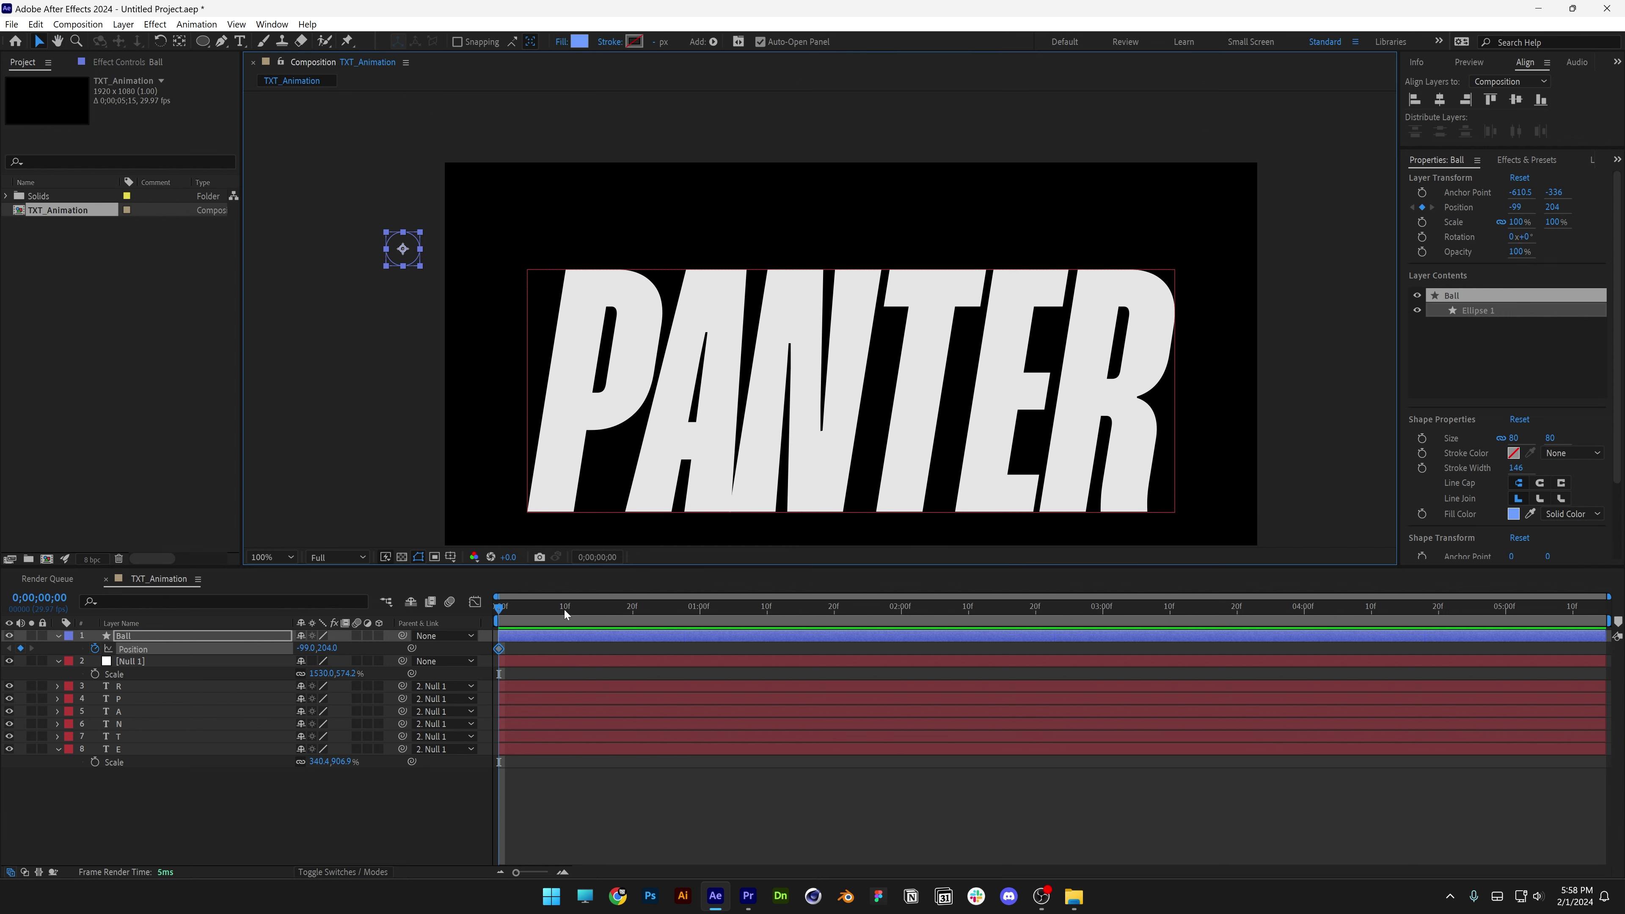
{"action": "left_click_drag", "start_coordinate": [560, 613], "coordinate": [599, 614]}
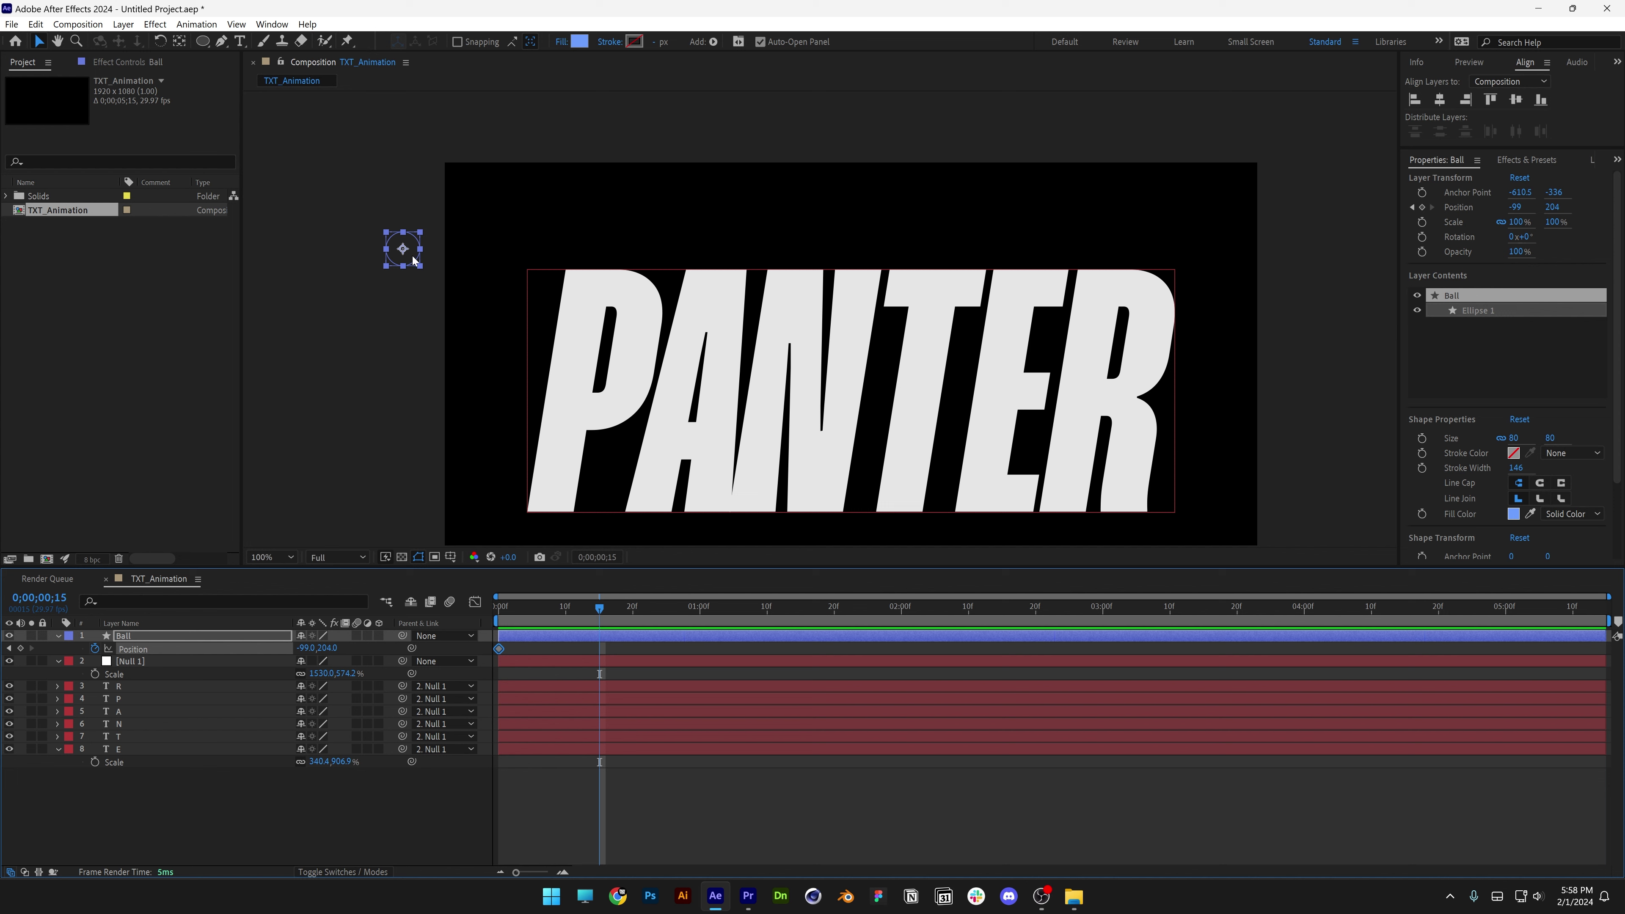
{"action": "left_click_drag", "start_coordinate": [413, 260], "coordinate": [691, 185]}
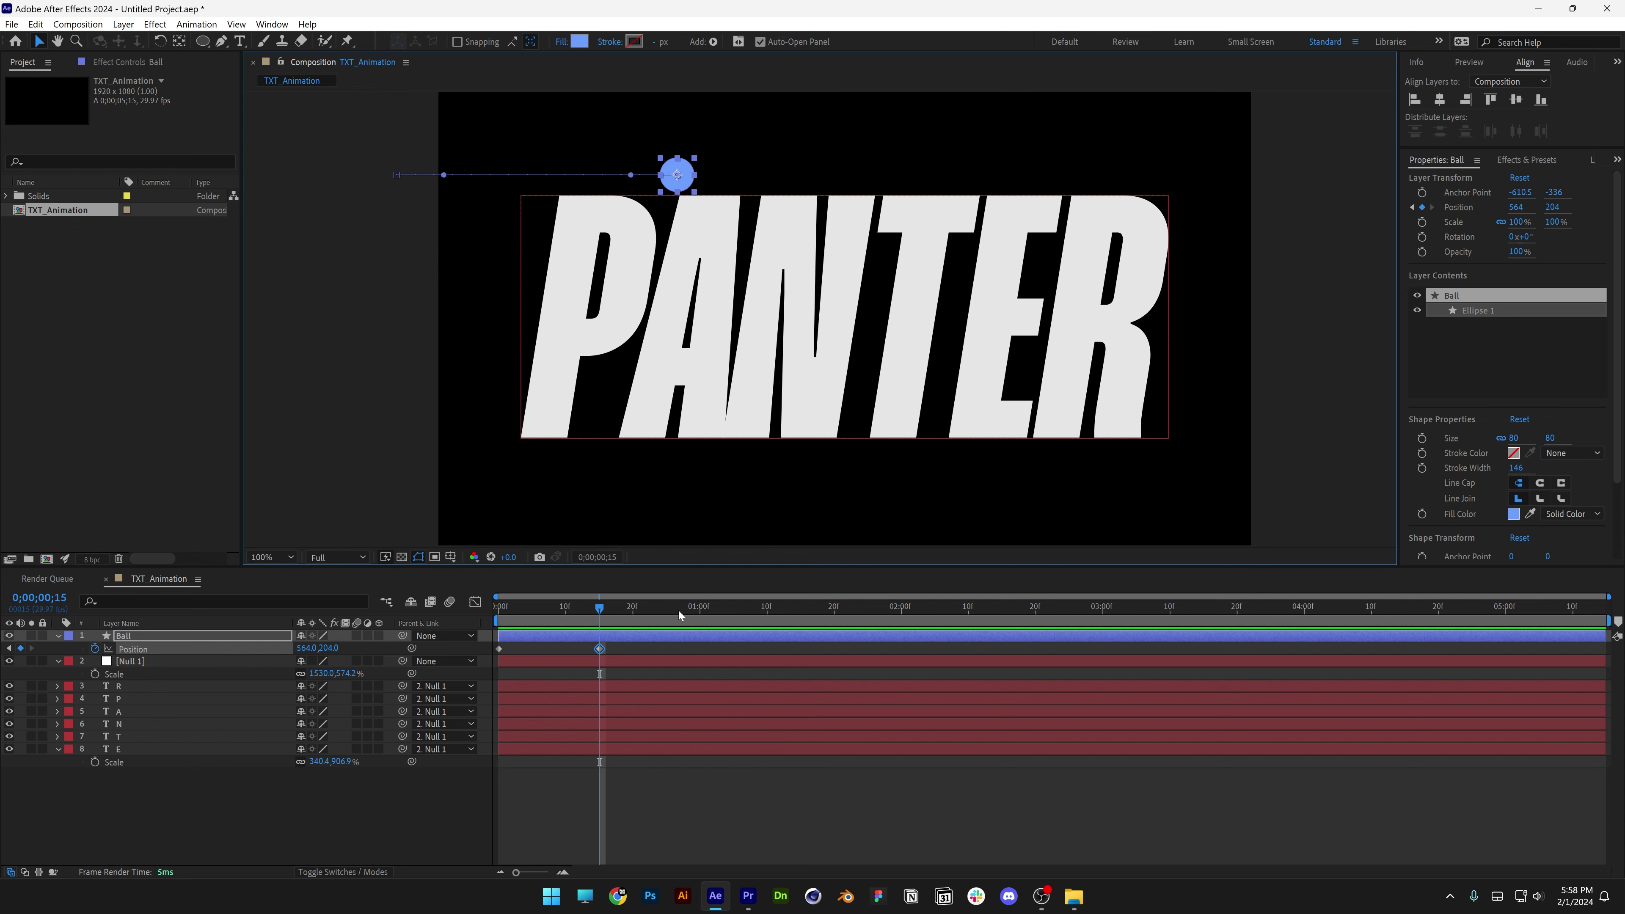
{"action": "left_click_drag", "start_coordinate": [707, 613], "coordinate": [700, 613]}
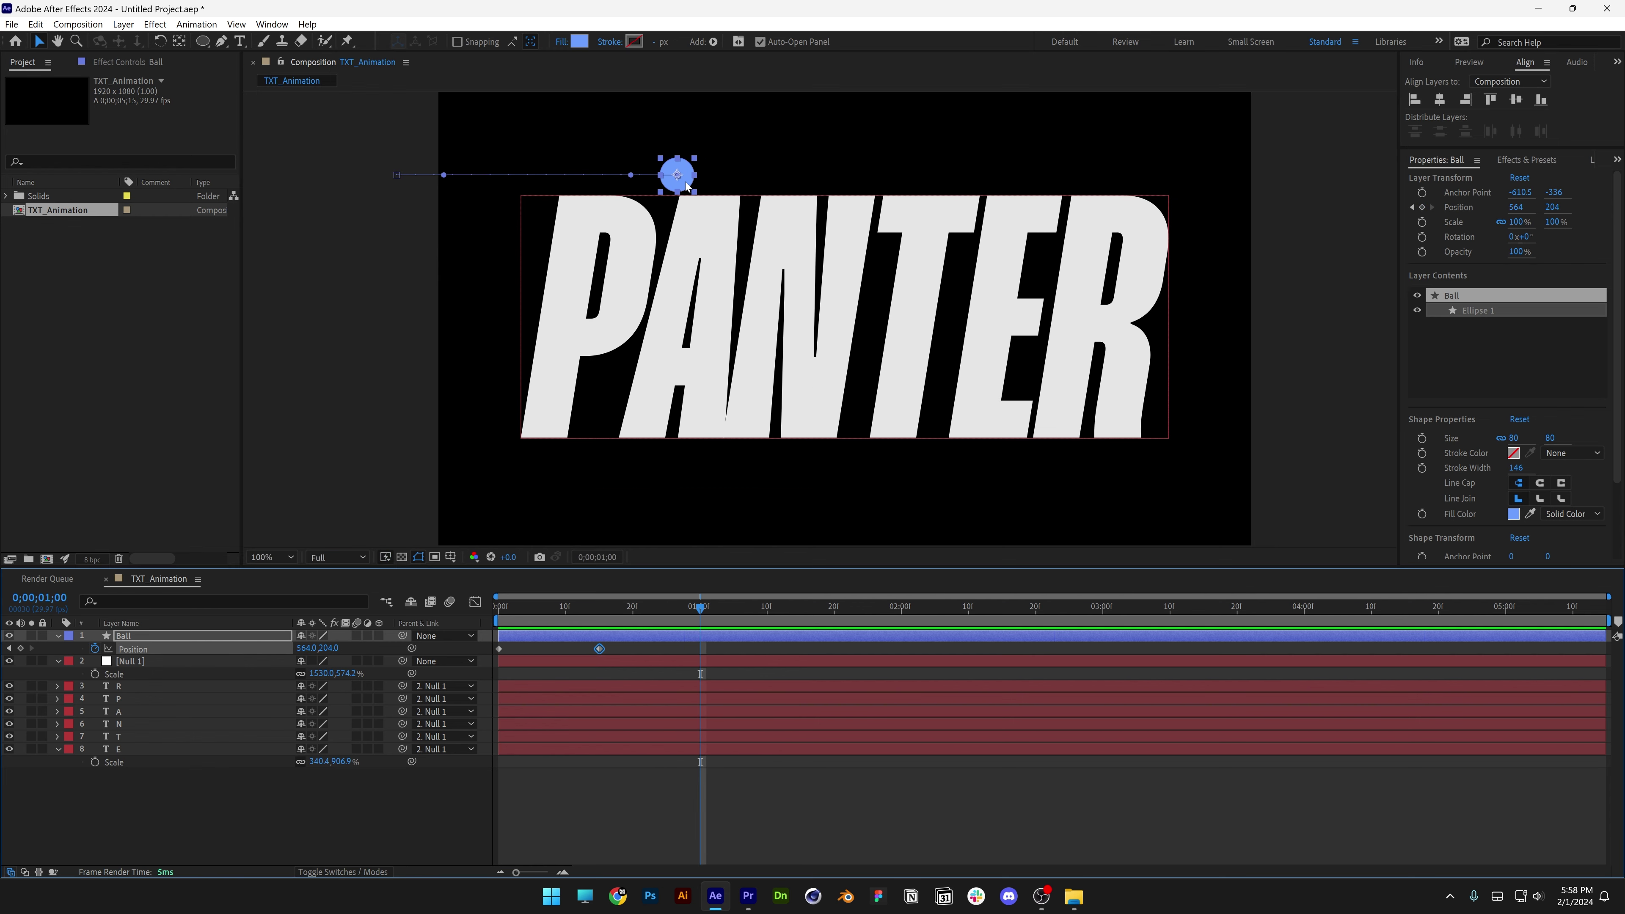
{"action": "left_click_drag", "start_coordinate": [686, 186], "coordinate": [610, 481]}
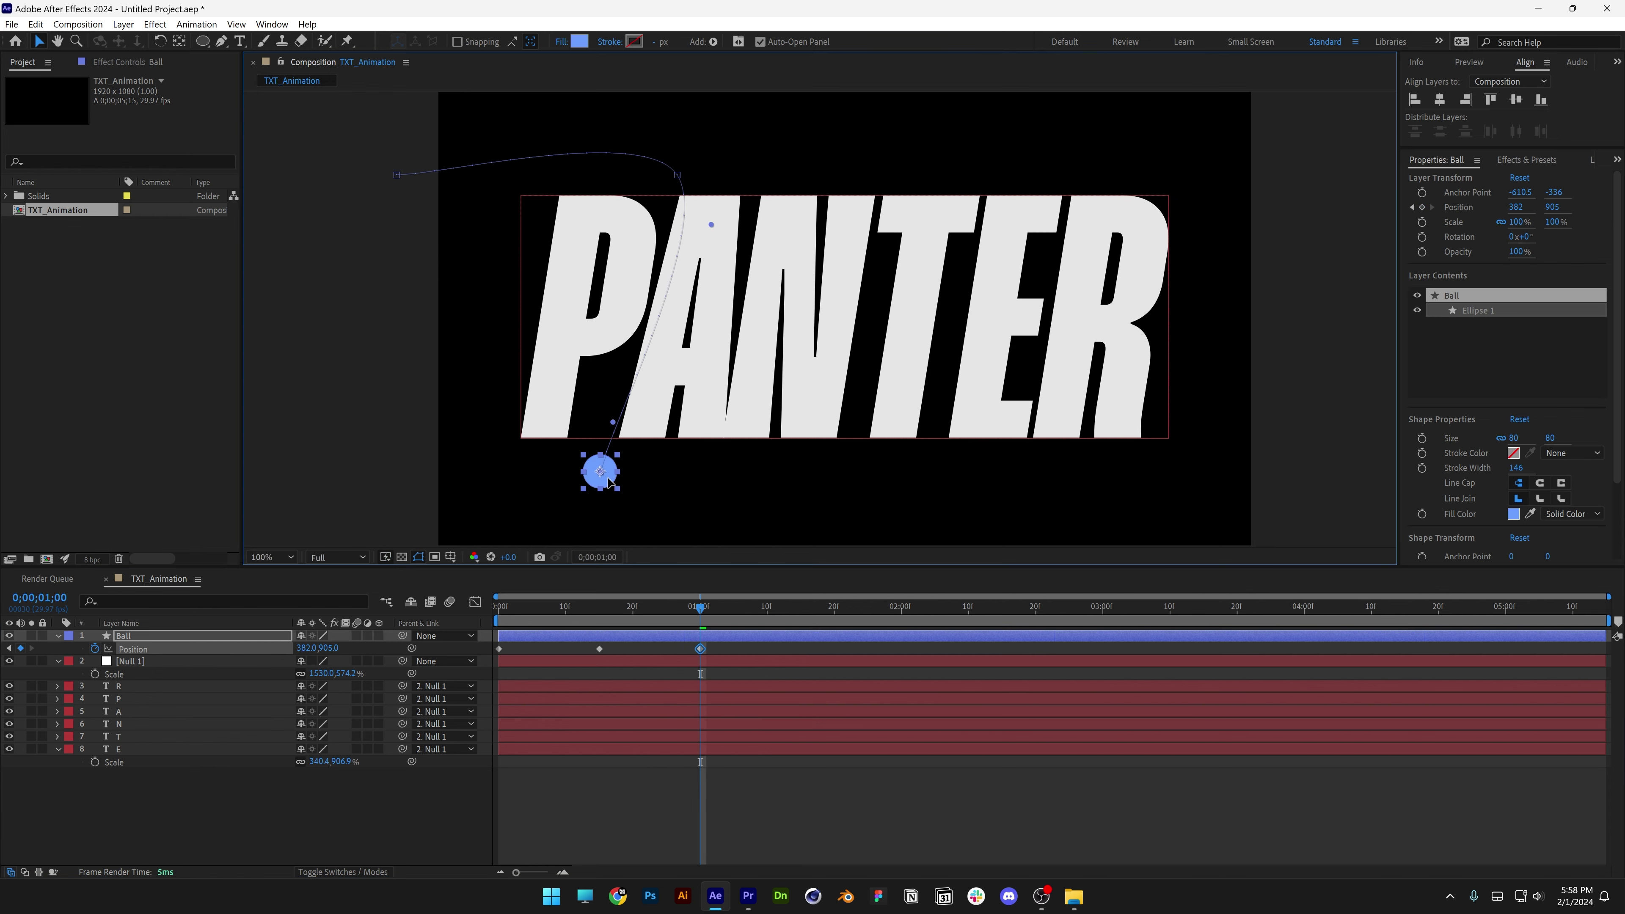
- Convert the motion path's point above the P and A from a smooth curve to a sharp corner
{"action": "key", "text": "g"}
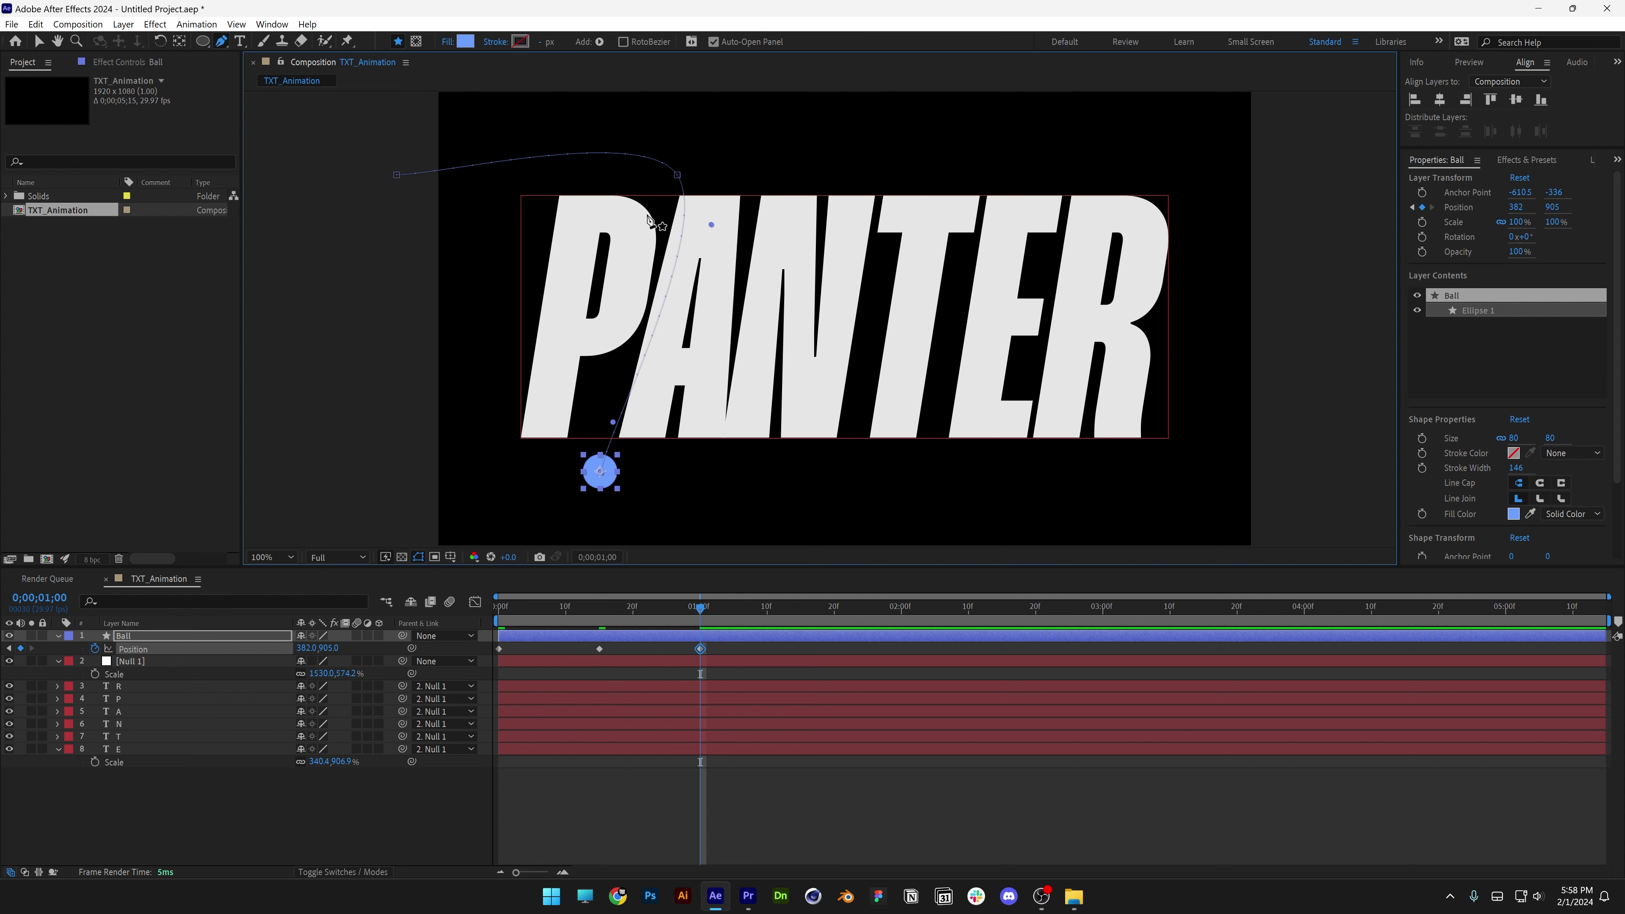
{"action": "left_click", "coordinate": [678, 176]}
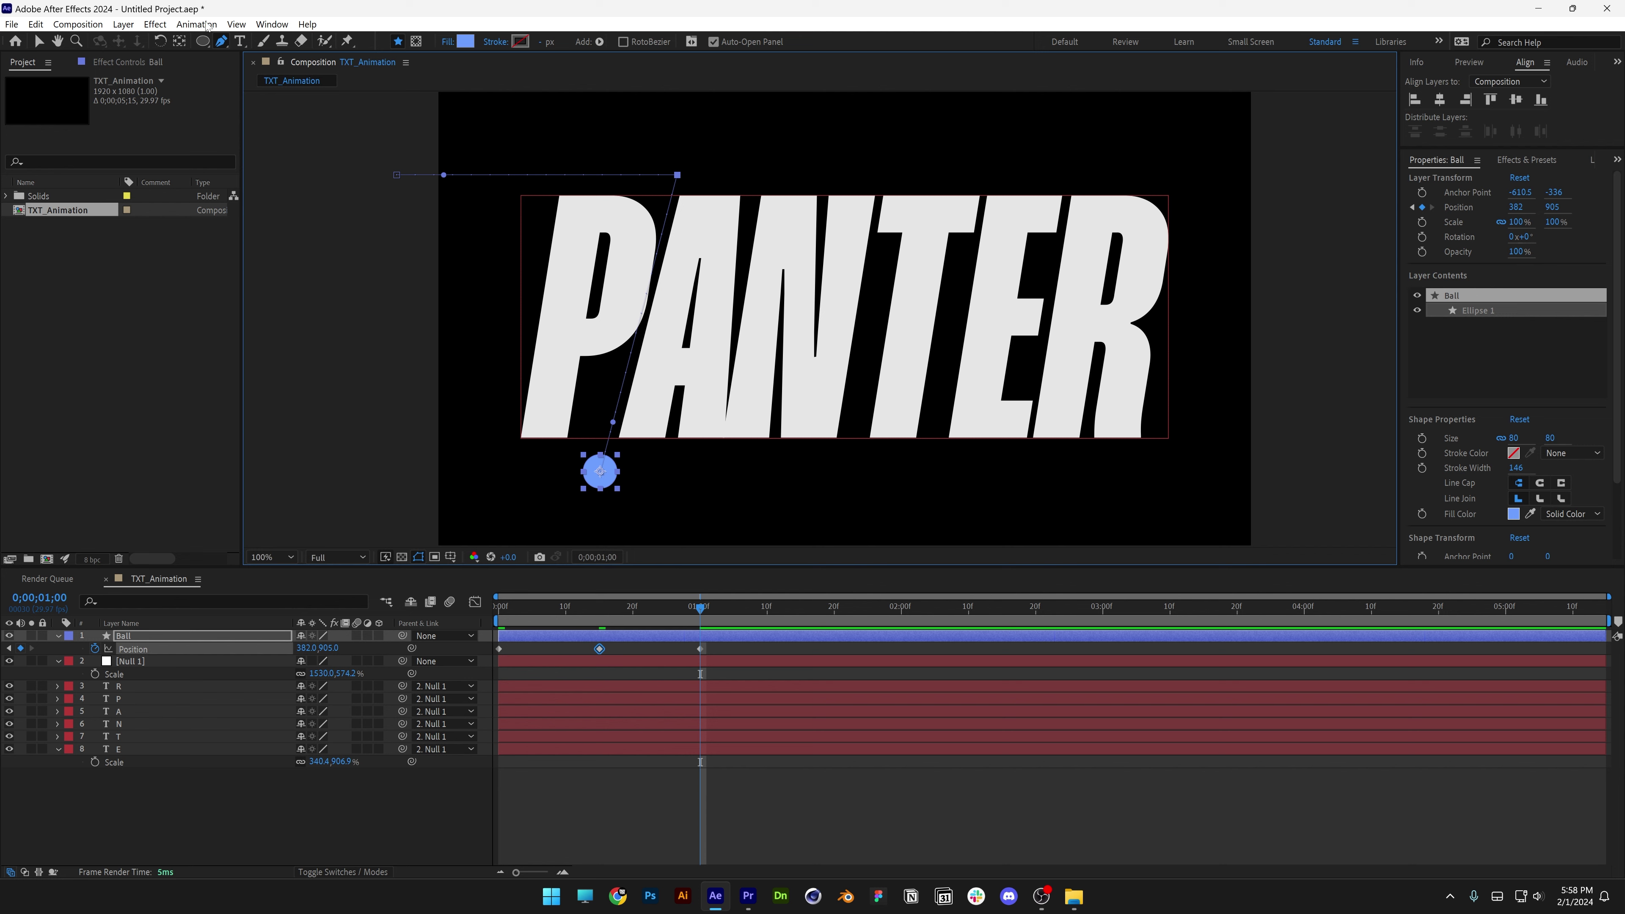
{"action": "left_click", "coordinate": [37, 44]}
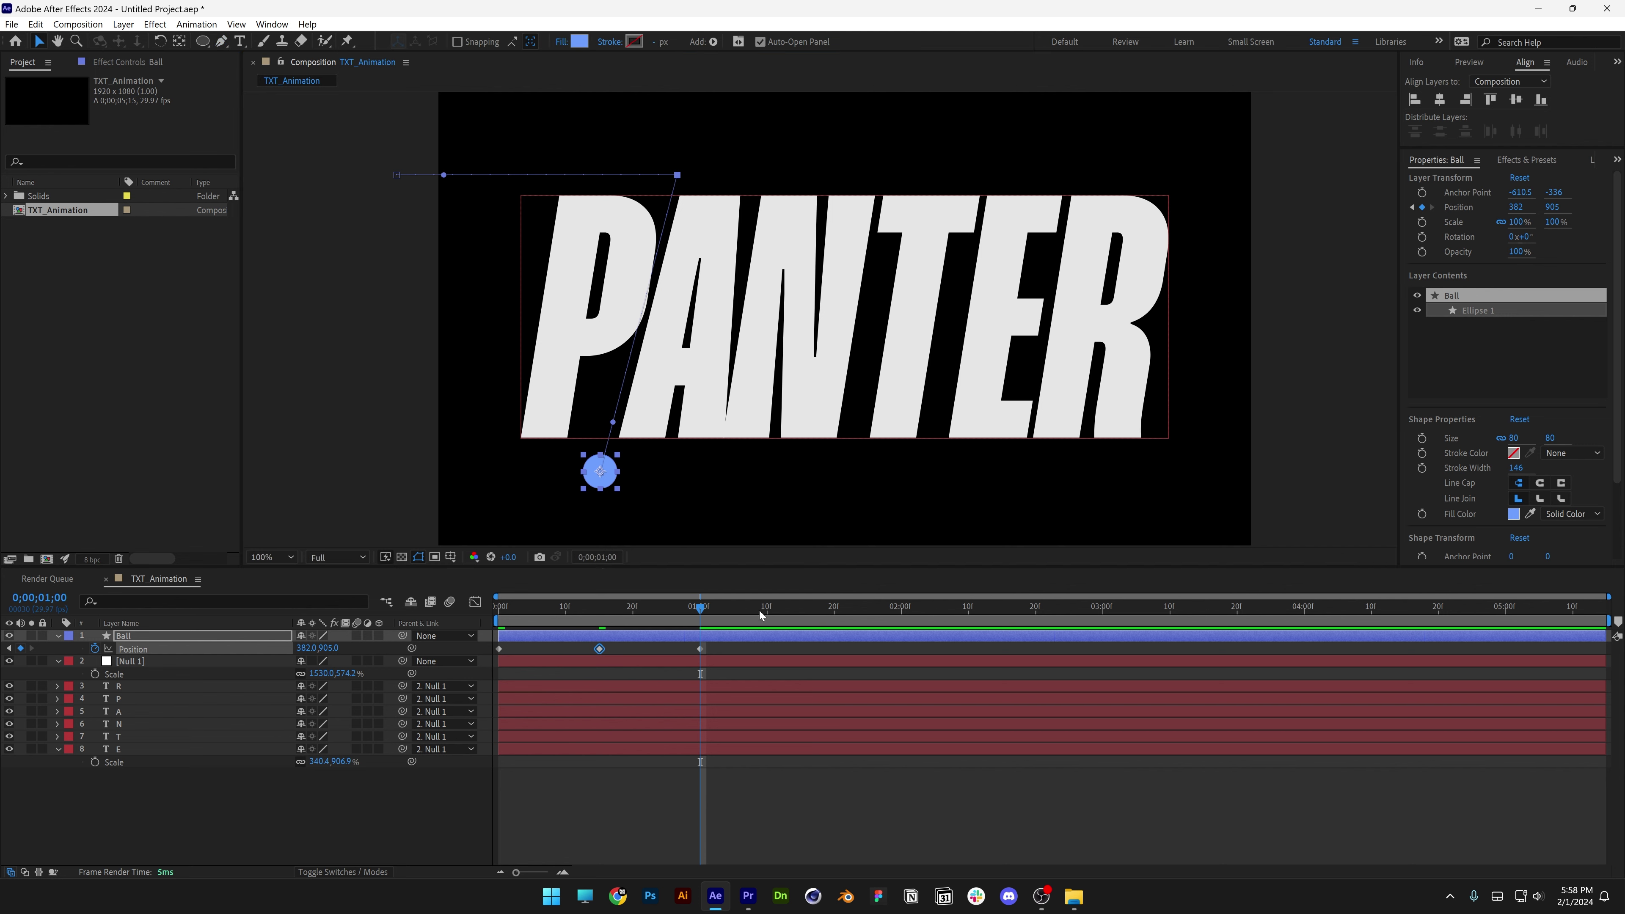
- Keyframe Ball's position below the word at 1;15 (about 656, 909) and above the gap between A and N at 2;00 (about 764, 205)
{"action": "left_click_drag", "start_coordinate": [733, 616], "coordinate": [804, 618]}
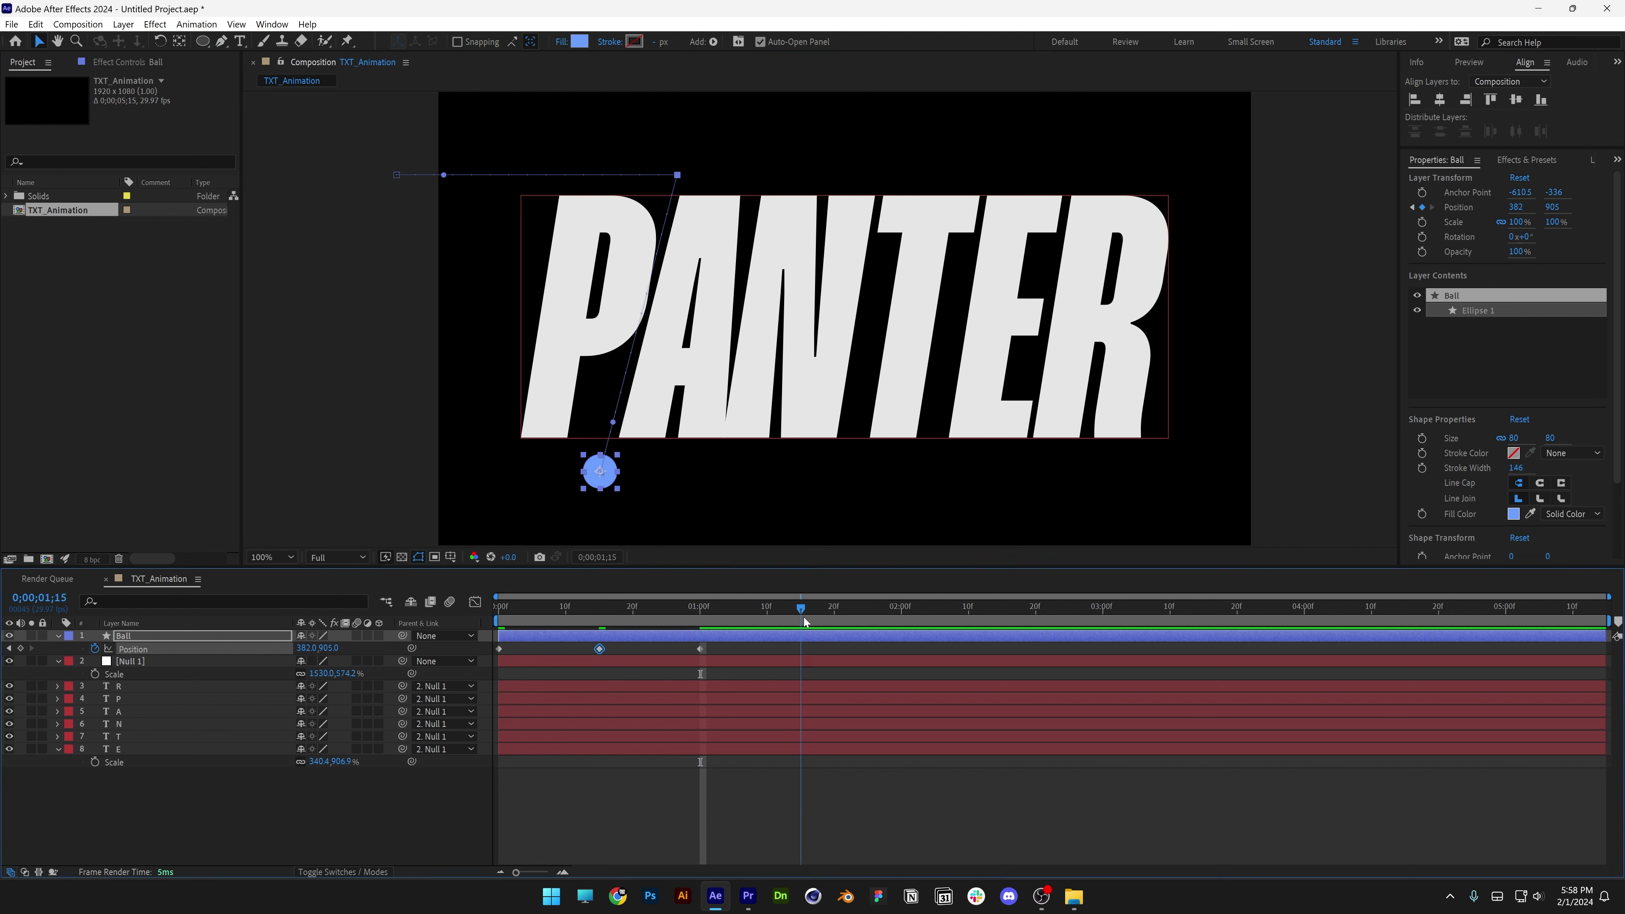
{"action": "left_click_drag", "start_coordinate": [613, 487], "coordinate": [728, 483]}
{"action": "left_click_drag", "start_coordinate": [905, 611], "coordinate": [900, 610]}
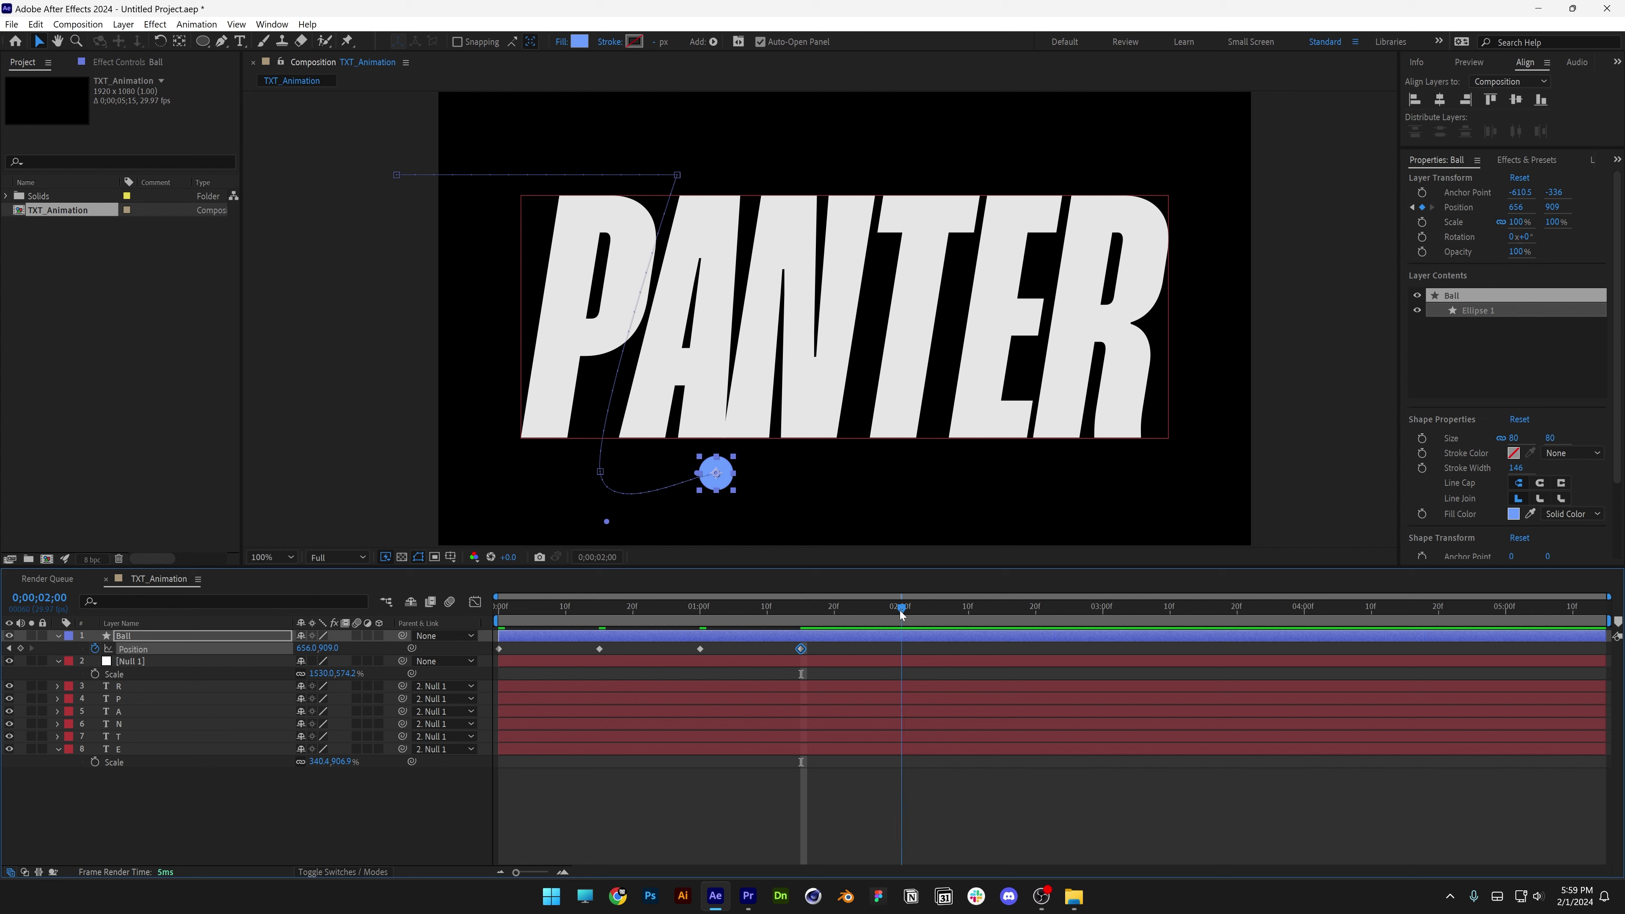
{"action": "left_click_drag", "start_coordinate": [720, 481], "coordinate": [763, 175]}
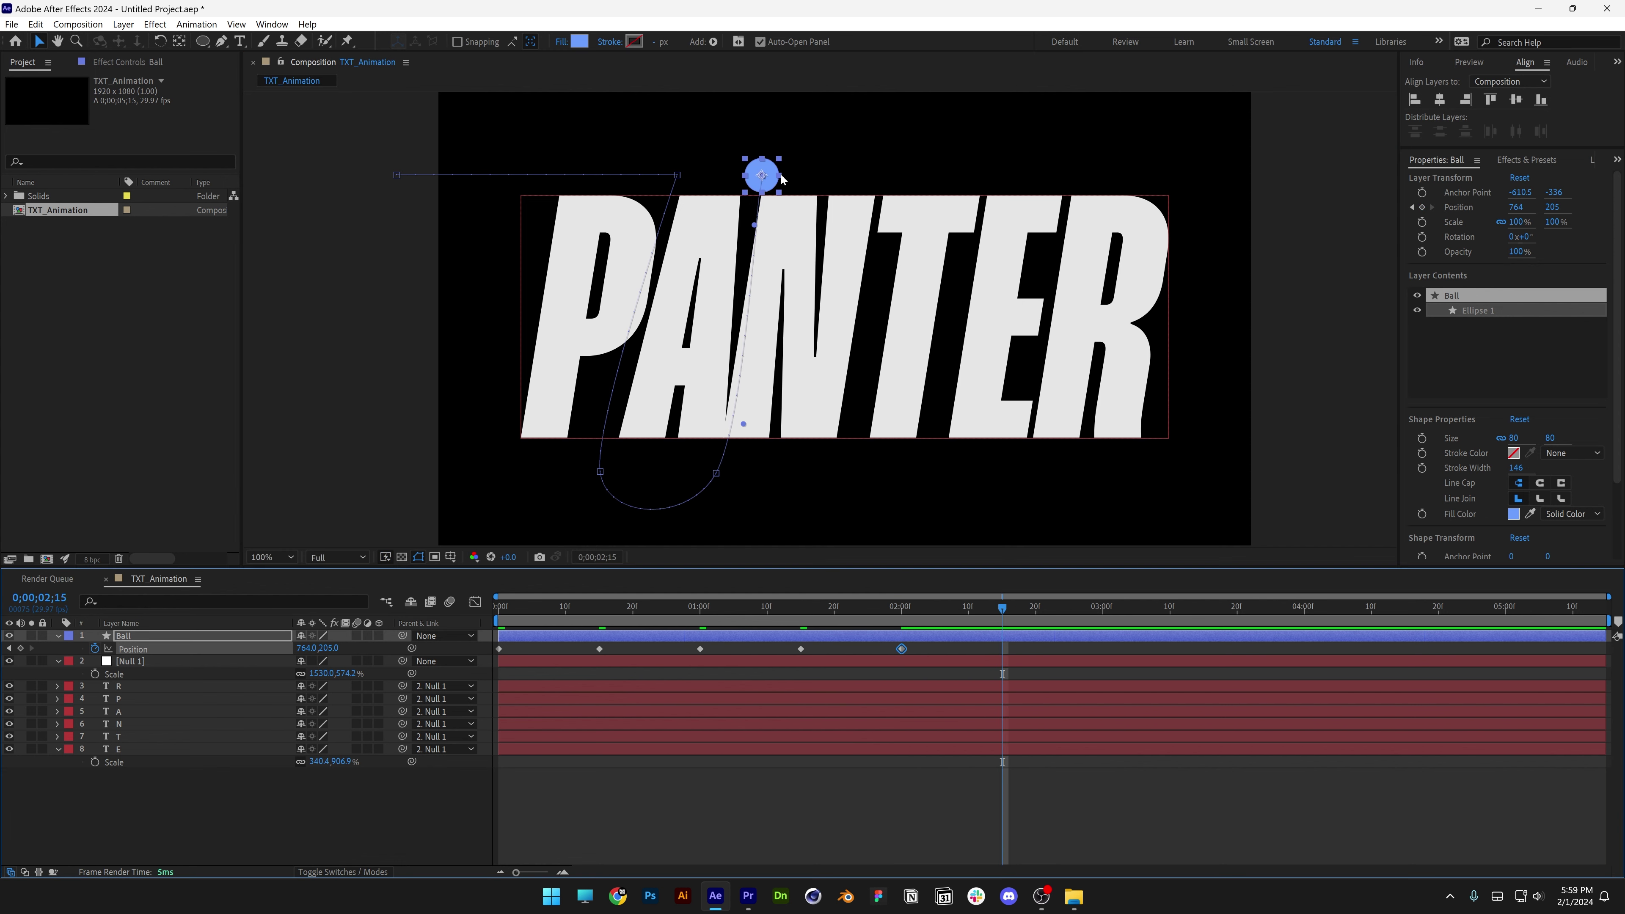
- Keyframe Ball's position every 15 frames from 2;15 to 5;00, weaving between the remaining letters and ending below E and R at about 1378, 947
{"action": "left_click_drag", "start_coordinate": [759, 175], "coordinate": [989, 162]}
{"action": "left_click", "coordinate": [1102, 612]}
{"action": "left_click", "coordinate": [1203, 612]}
{"action": "left_click", "coordinate": [1303, 612]}
{"action": "left_click", "coordinate": [1404, 612]}
{"action": "left_click_drag", "start_coordinate": [1404, 608], "coordinate": [1506, 608]}
{"action": "left_click_drag", "start_coordinate": [999, 157], "coordinate": [1032, 496]}
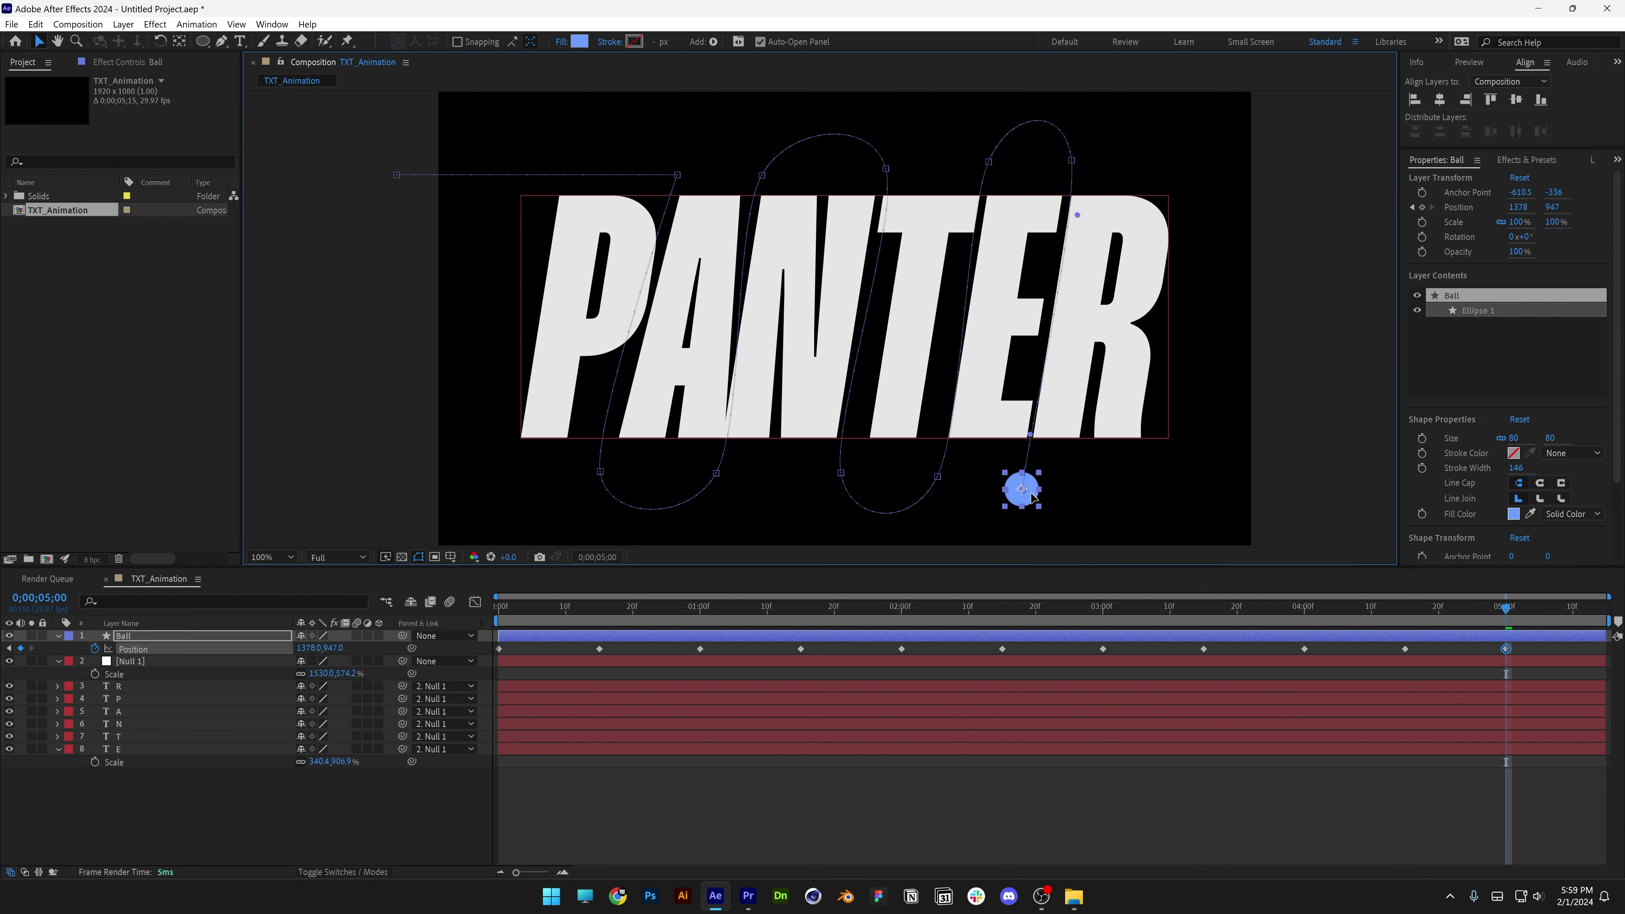
- Keyframe Ball off-frame beyond the R at about 1998, 947 and move that keyframe to the very end of the composition
{"action": "left_click_drag", "start_coordinate": [1511, 609], "coordinate": [1602, 607]}
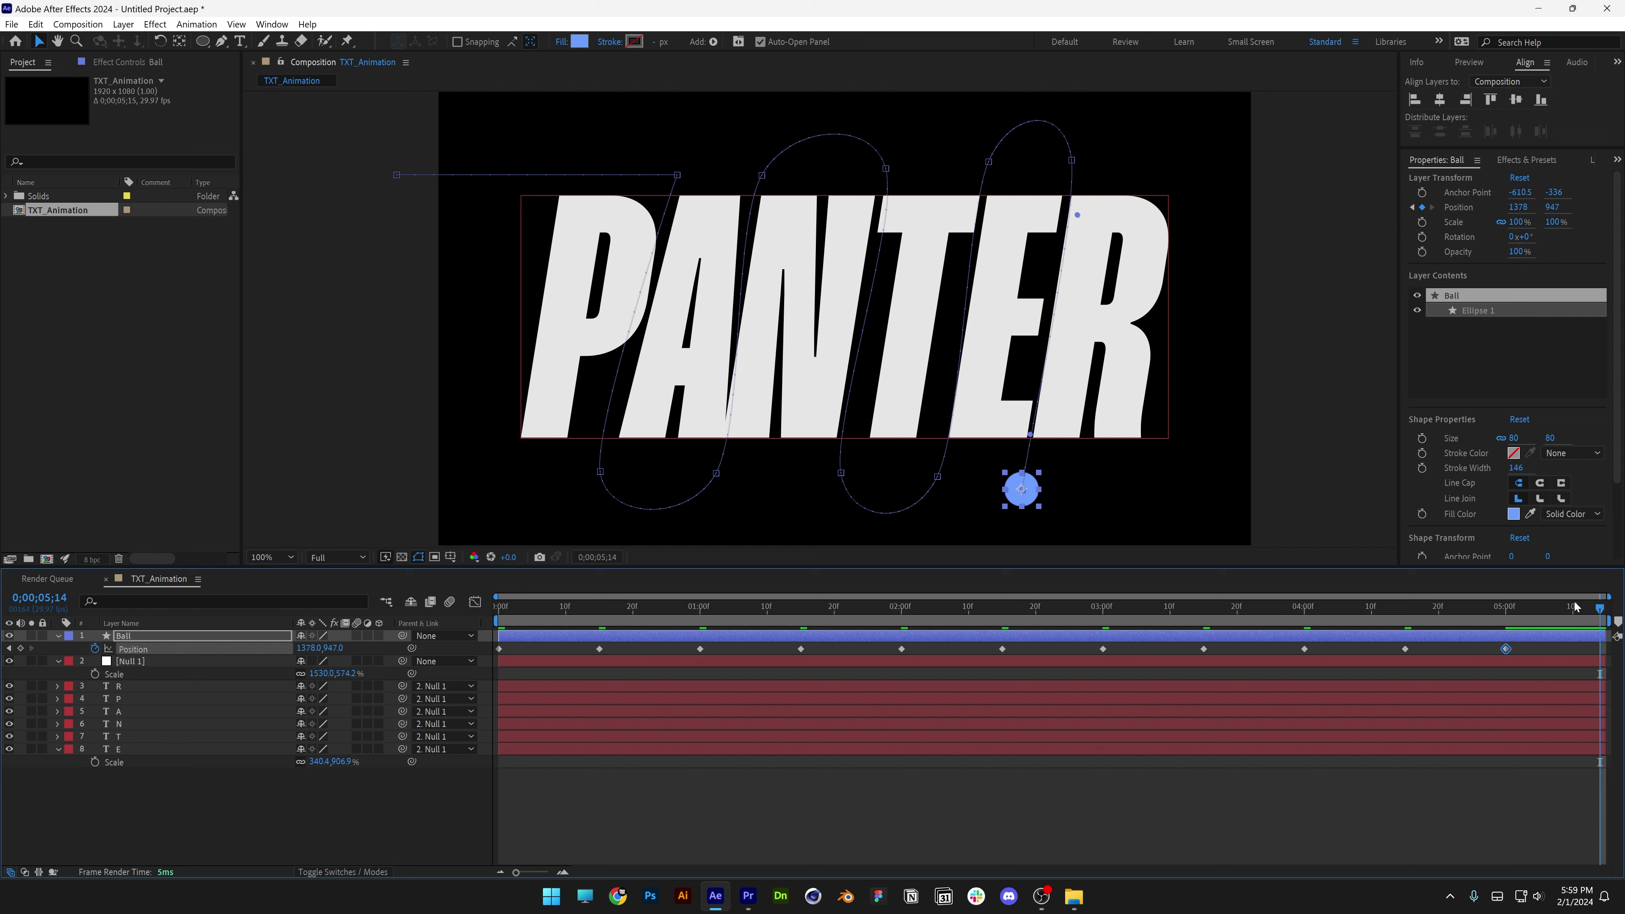
{"action": "left_click_drag", "start_coordinate": [1031, 499], "coordinate": [1295, 498]}
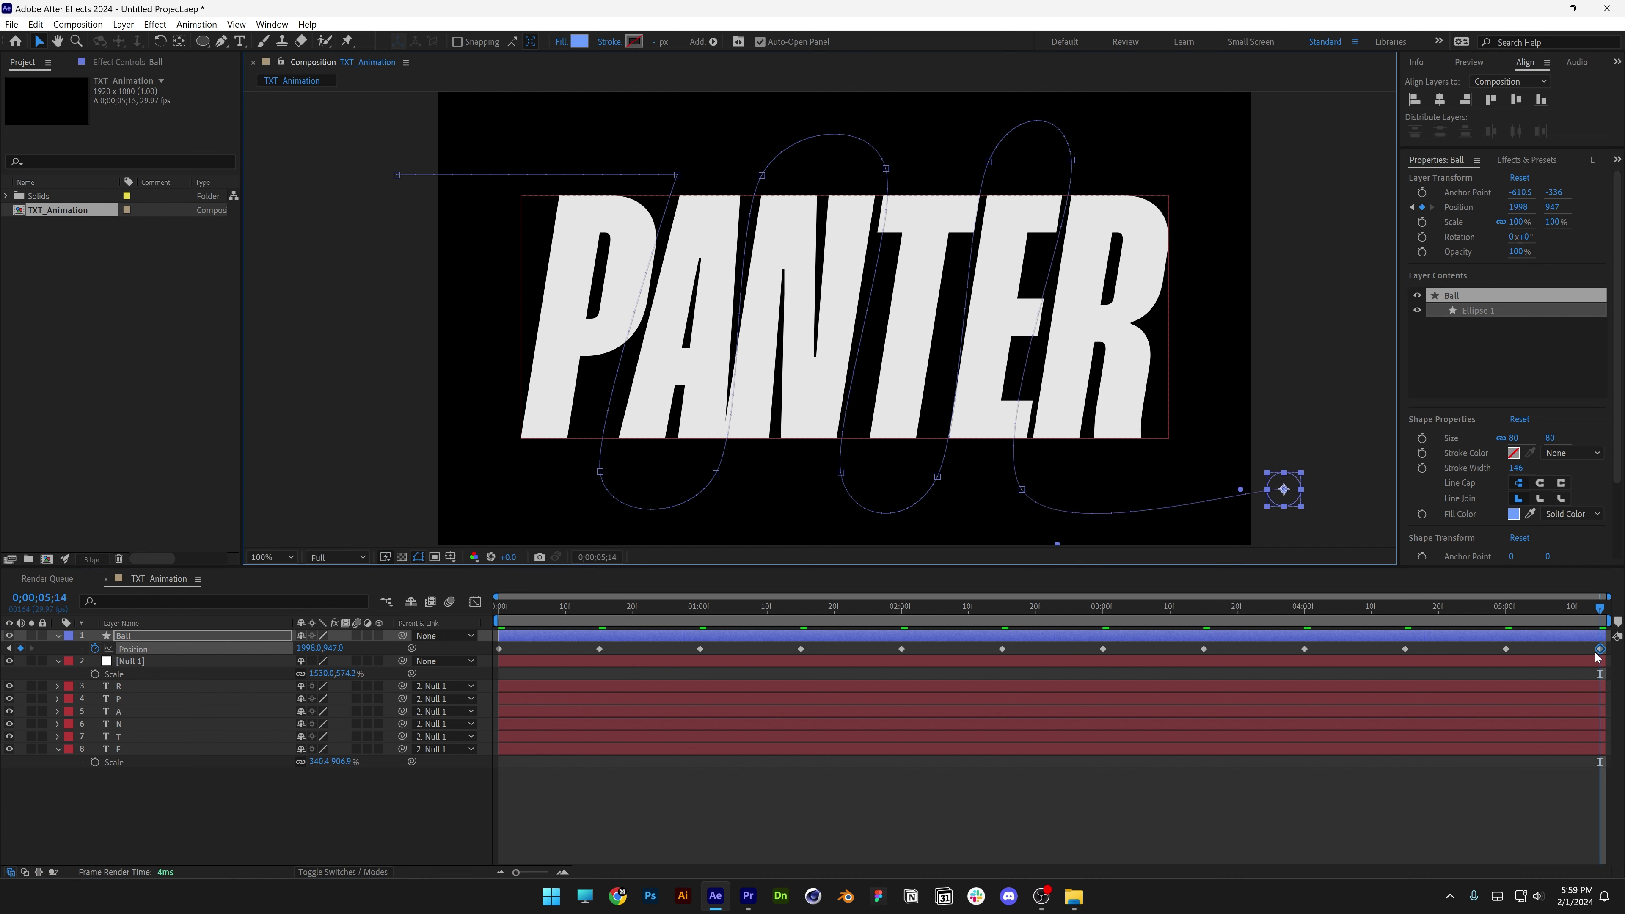
{"action": "left_click", "coordinate": [1560, 608]}
{"action": "left_click_drag", "start_coordinate": [1601, 651], "coordinate": [1605, 652]}
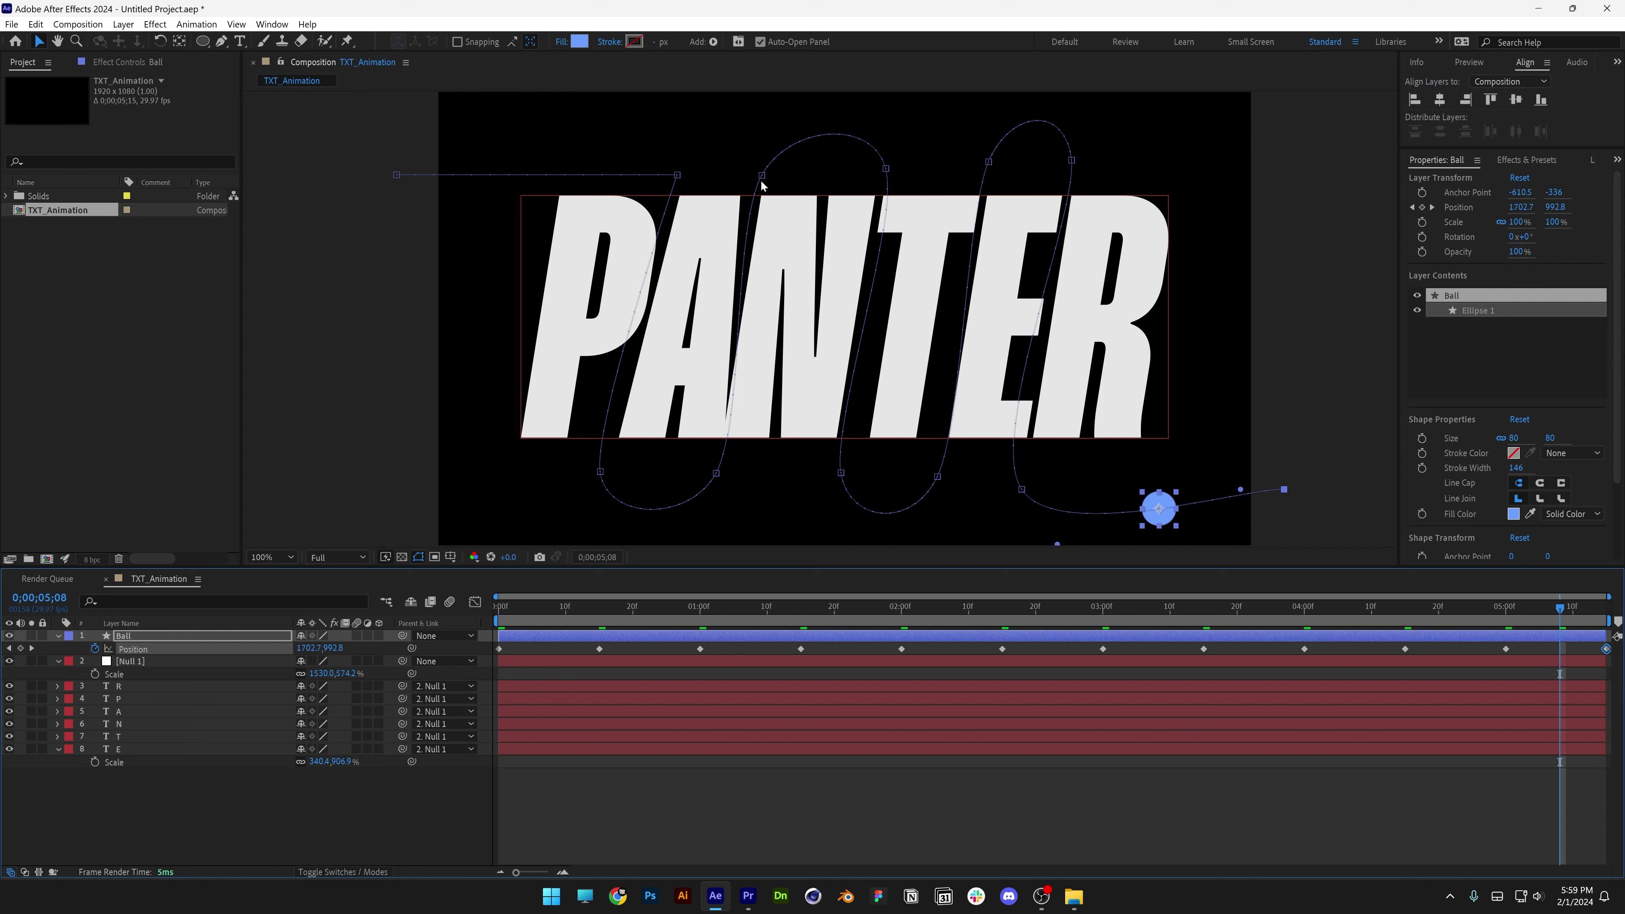
- Convert the remaining curved points of Ball's motion path to sharp corners with the Convert Vertex Tool
{"action": "key", "text": "g"}
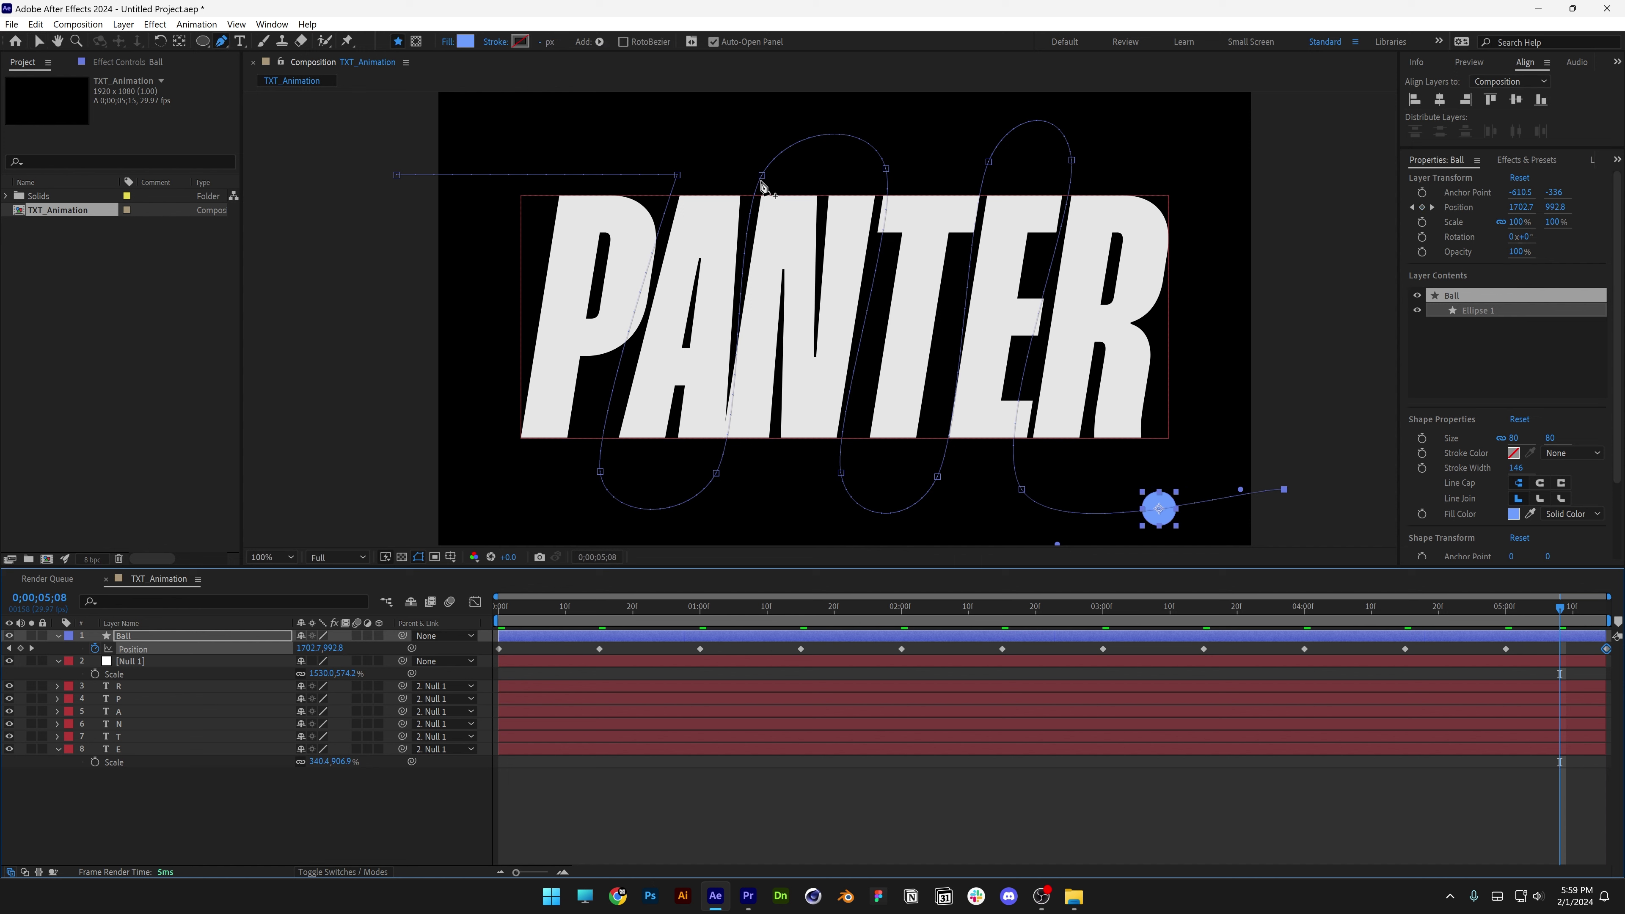
{"action": "left_click", "coordinate": [225, 45]}
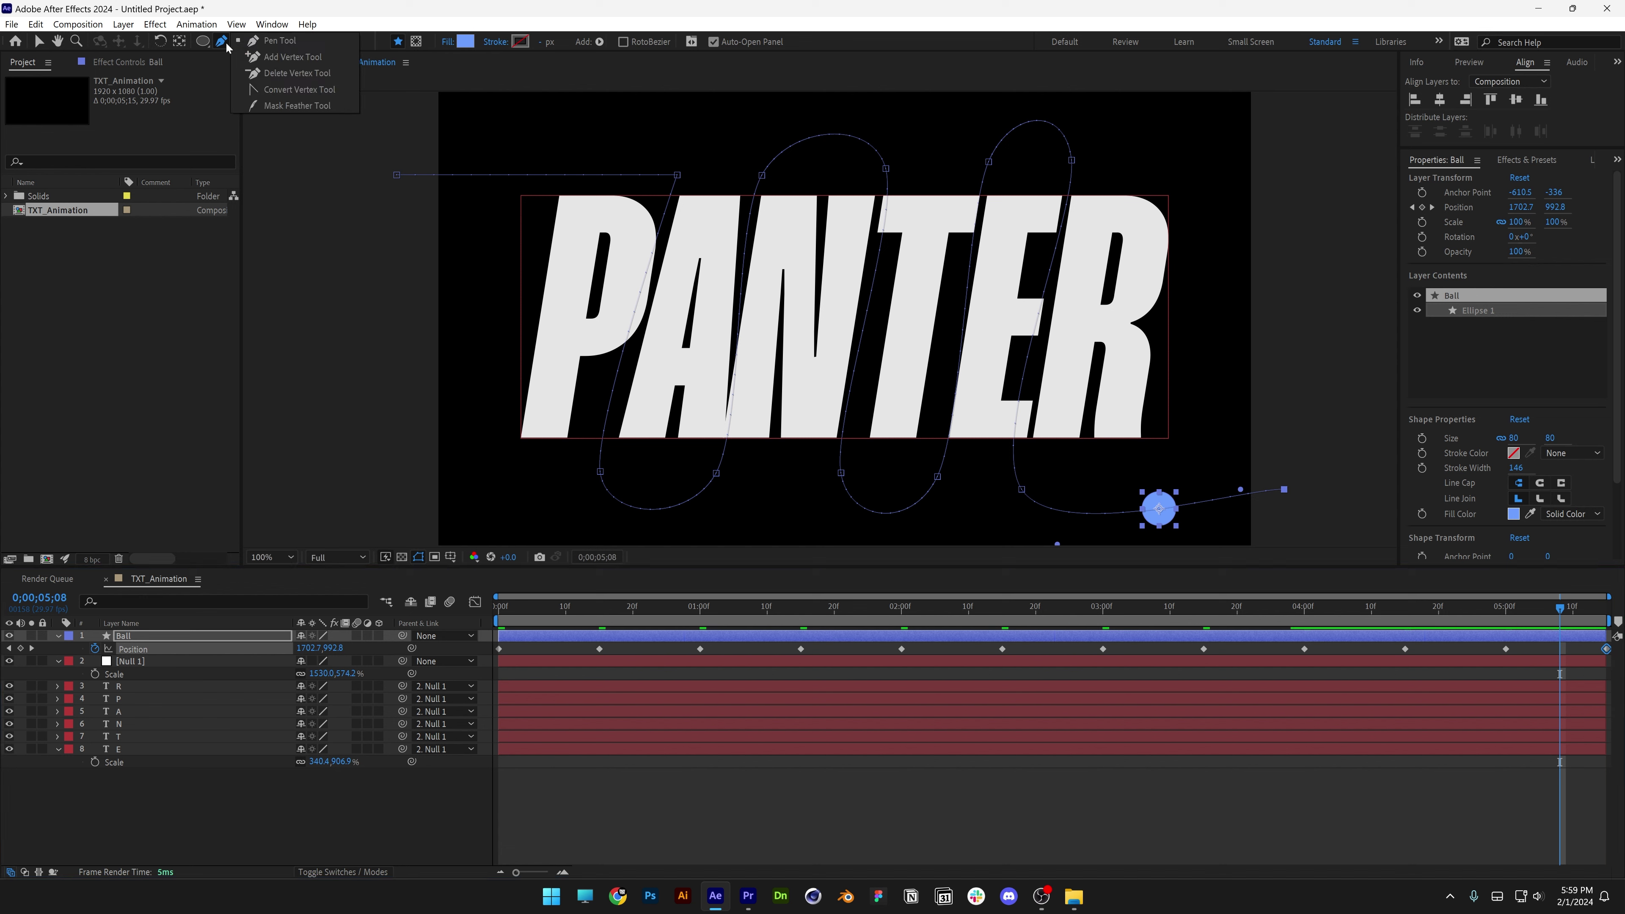
{"action": "left_click", "coordinate": [300, 90]}
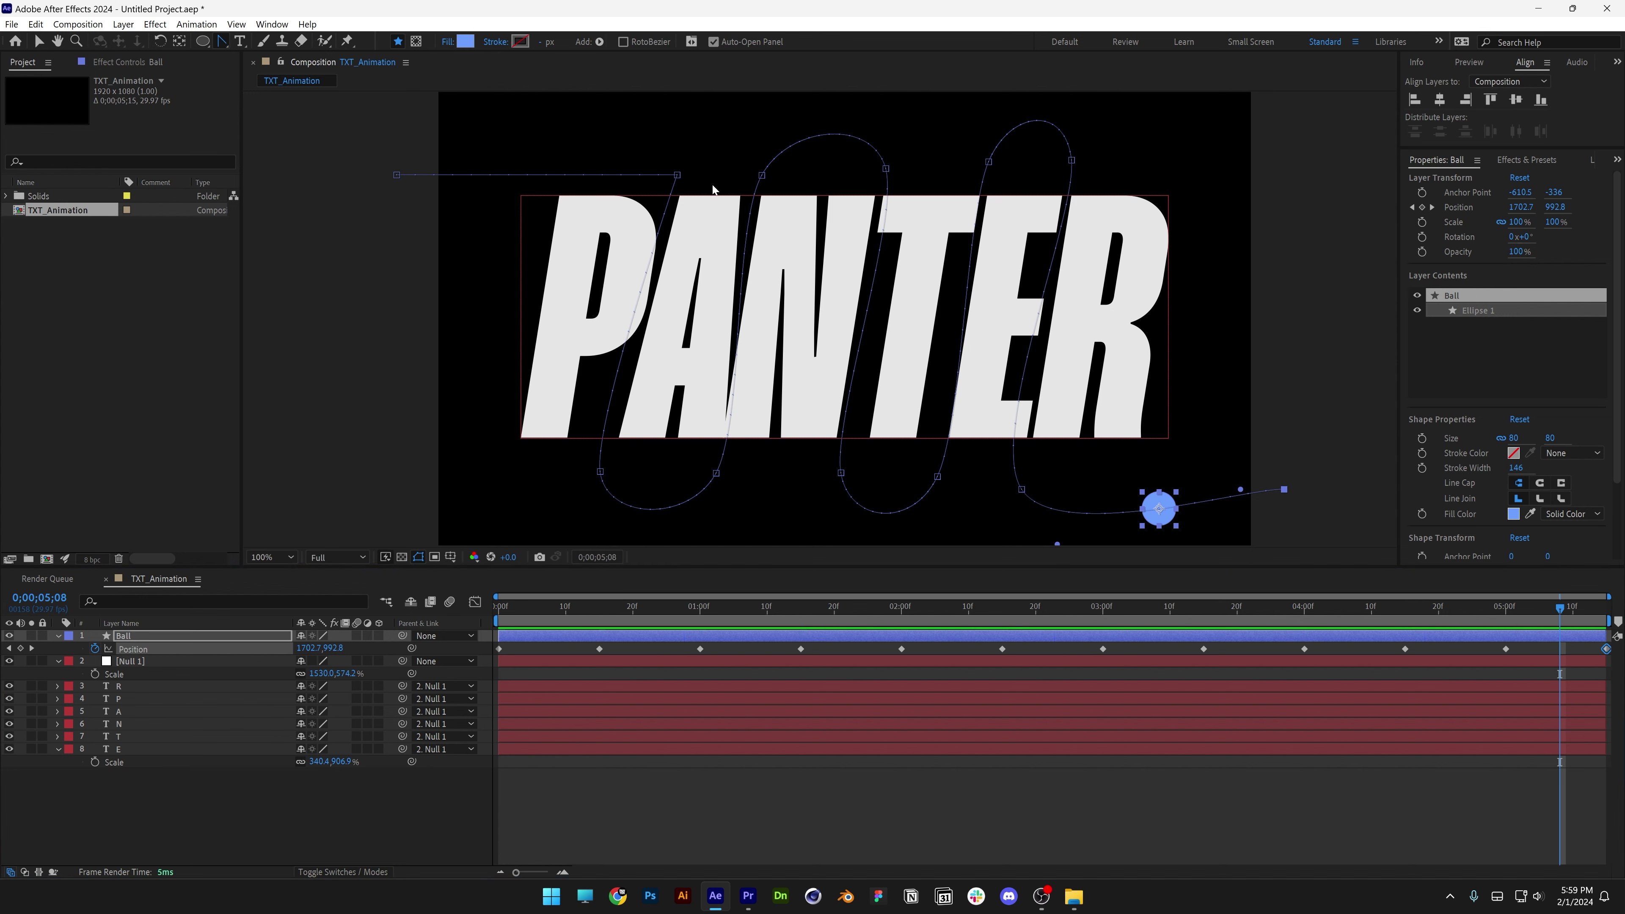
{"action": "left_click", "coordinate": [600, 473]}
{"action": "left_click", "coordinate": [716, 474]}
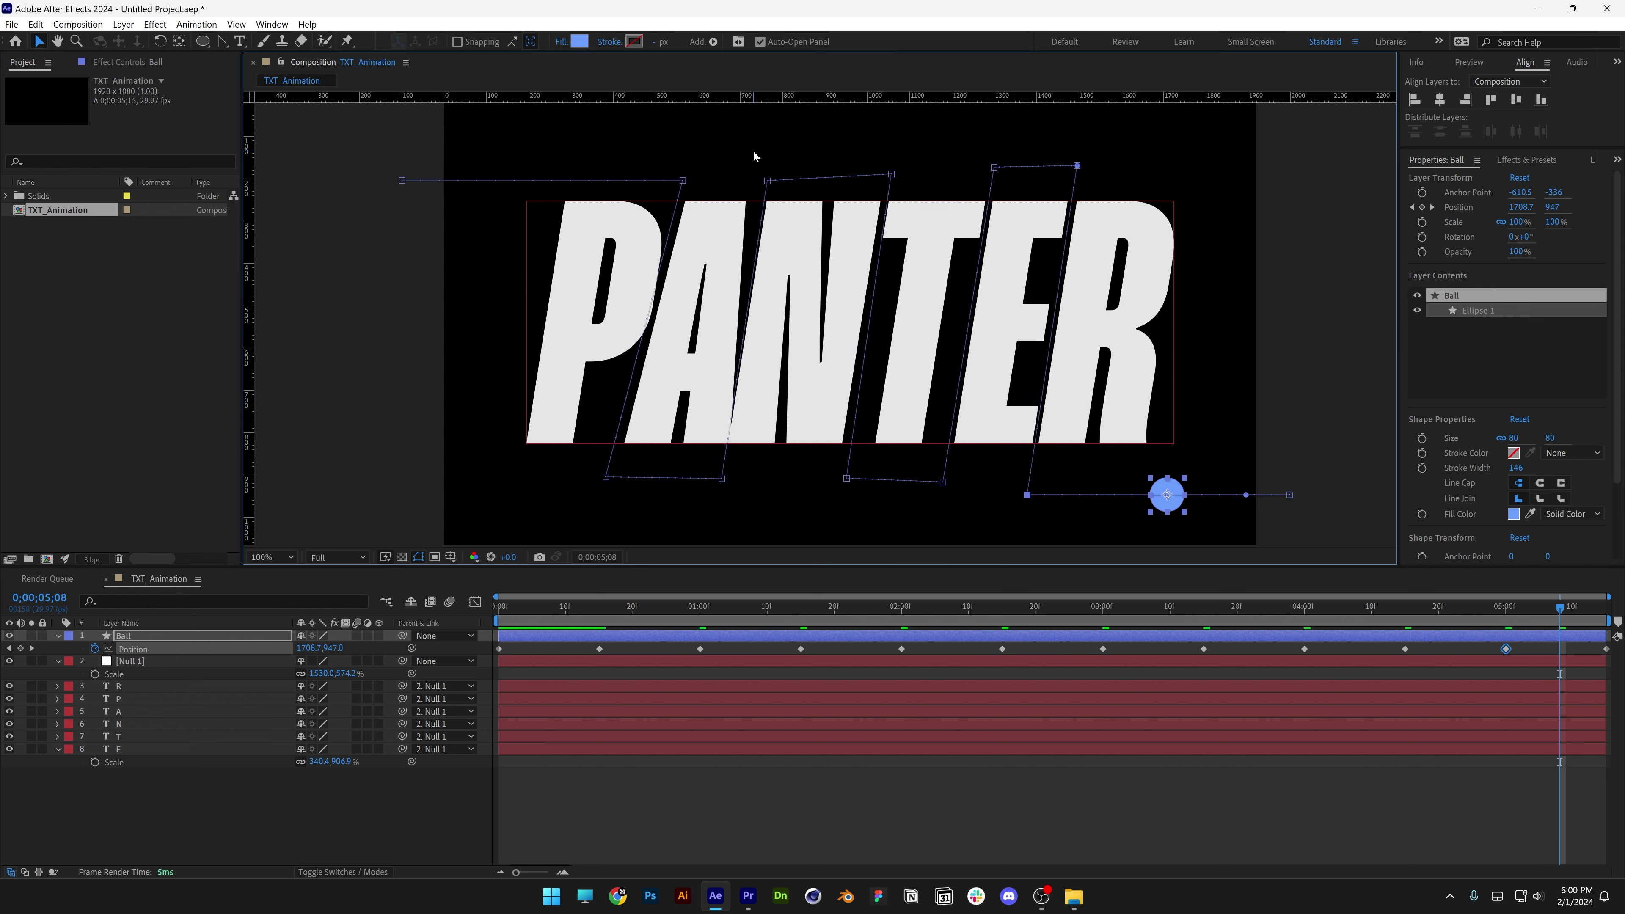
- Place horizontal guides above and below the word PANTER and align Ball's motion path points to them
{"action": "left_click_drag", "start_coordinate": [748, 99], "coordinate": [498, 180]}
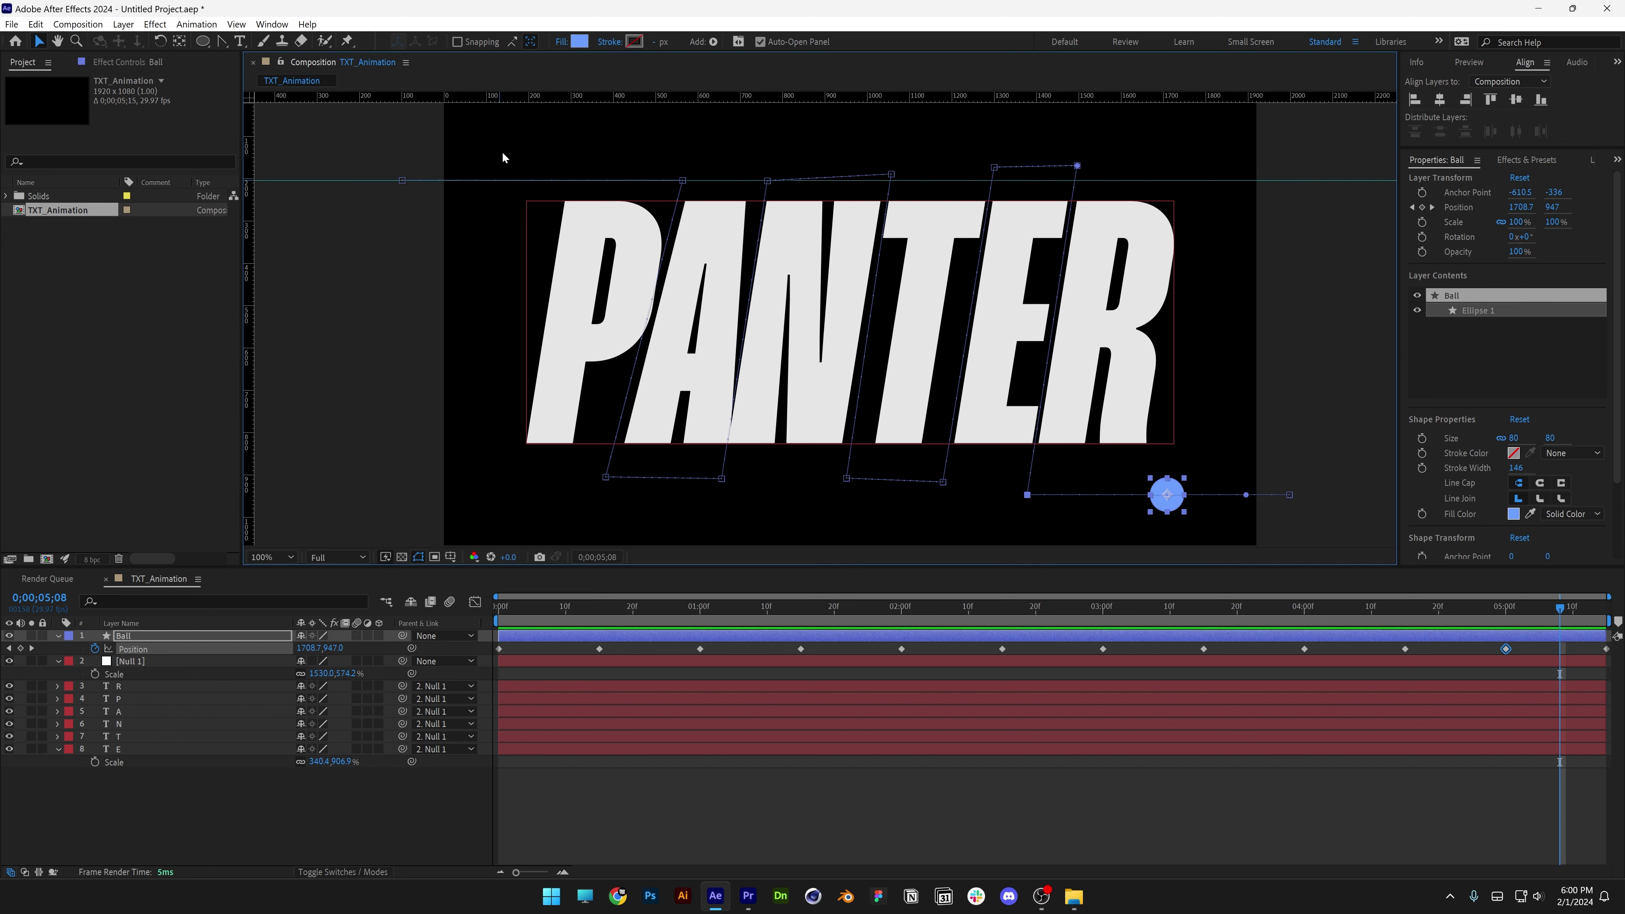
{"action": "left_click_drag", "start_coordinate": [510, 99], "coordinate": [1079, 463]}
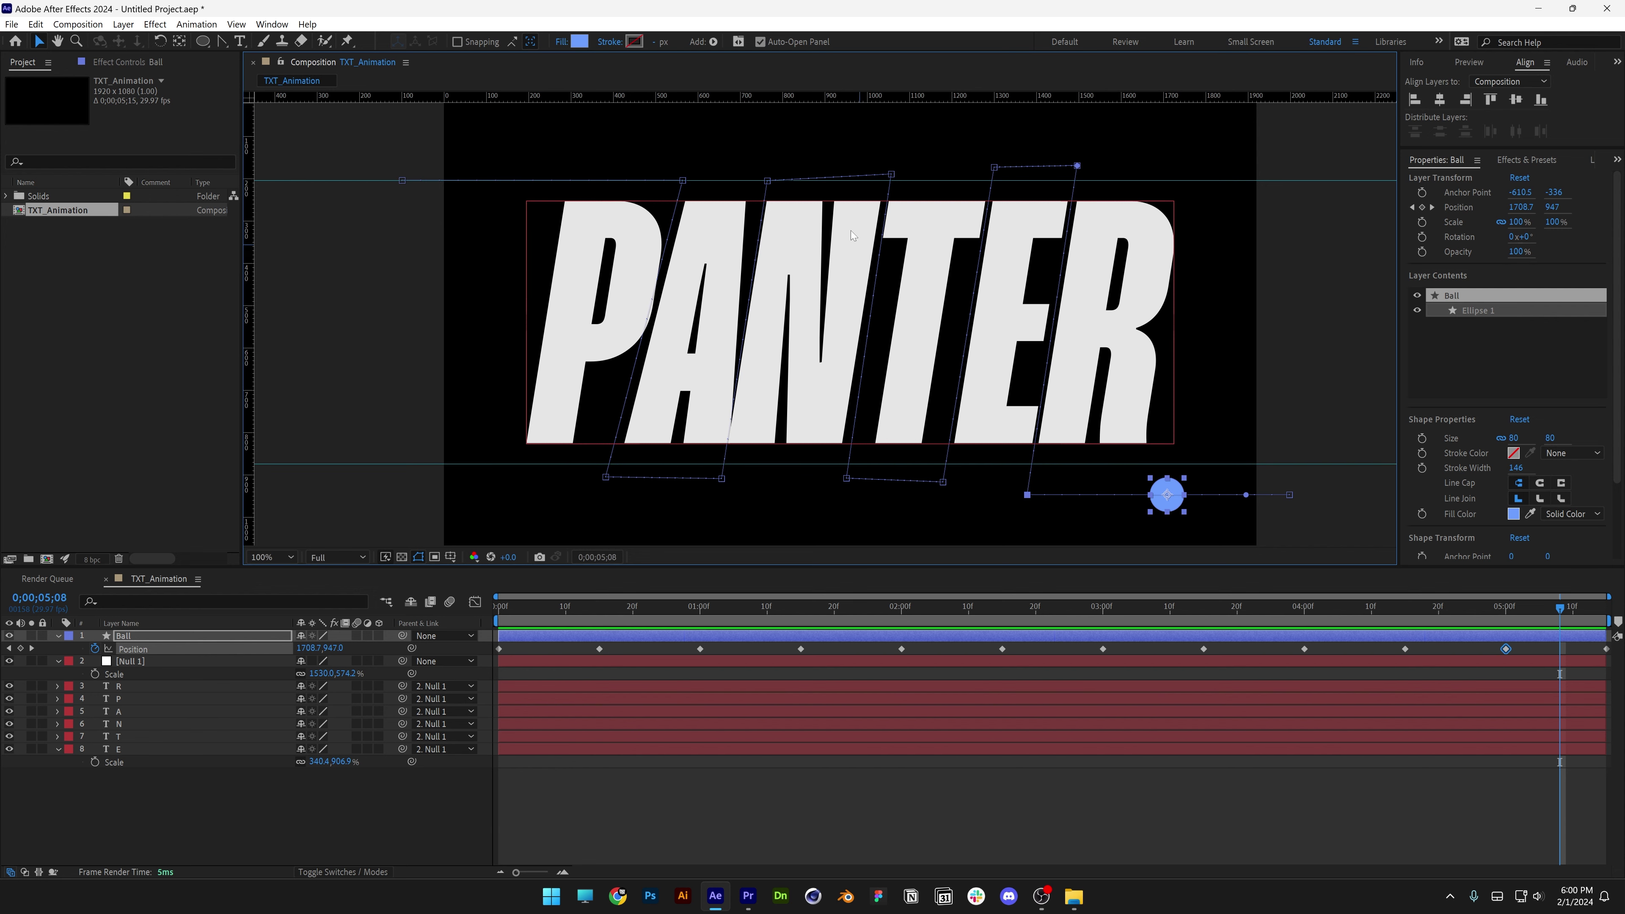
{"action": "scroll", "coordinate": [851, 235], "scroll_direction": "up", "scroll_amount": 2}
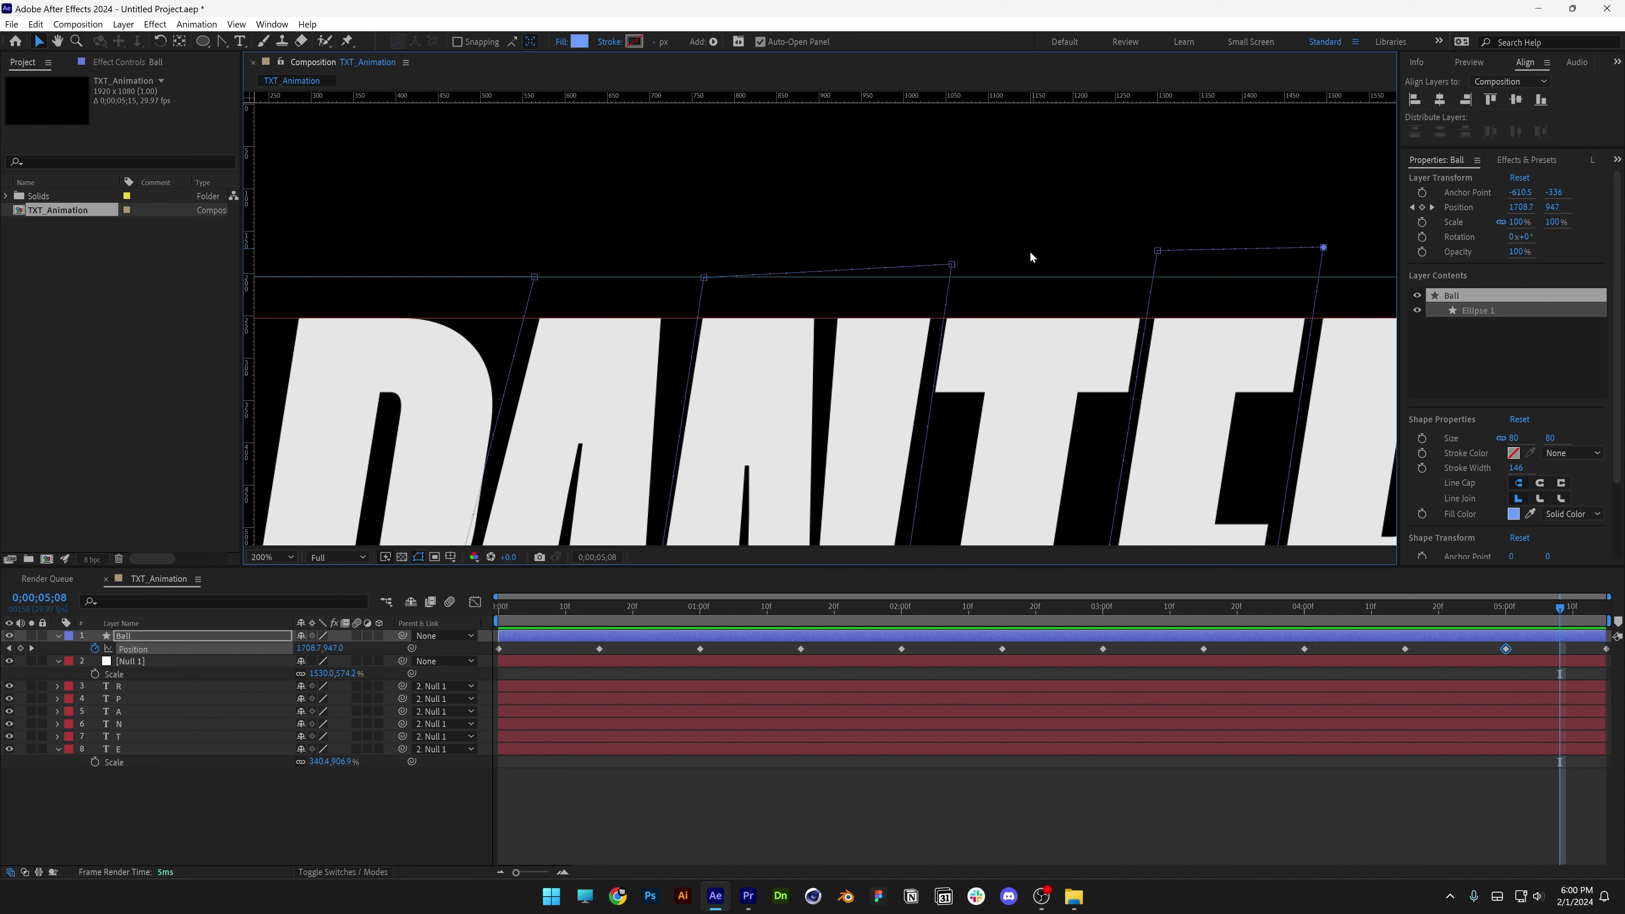
{"action": "left_click_drag", "start_coordinate": [952, 265], "coordinate": [740, 269]}
{"action": "left_click_drag", "start_coordinate": [948, 241], "coordinate": [943, 280]}
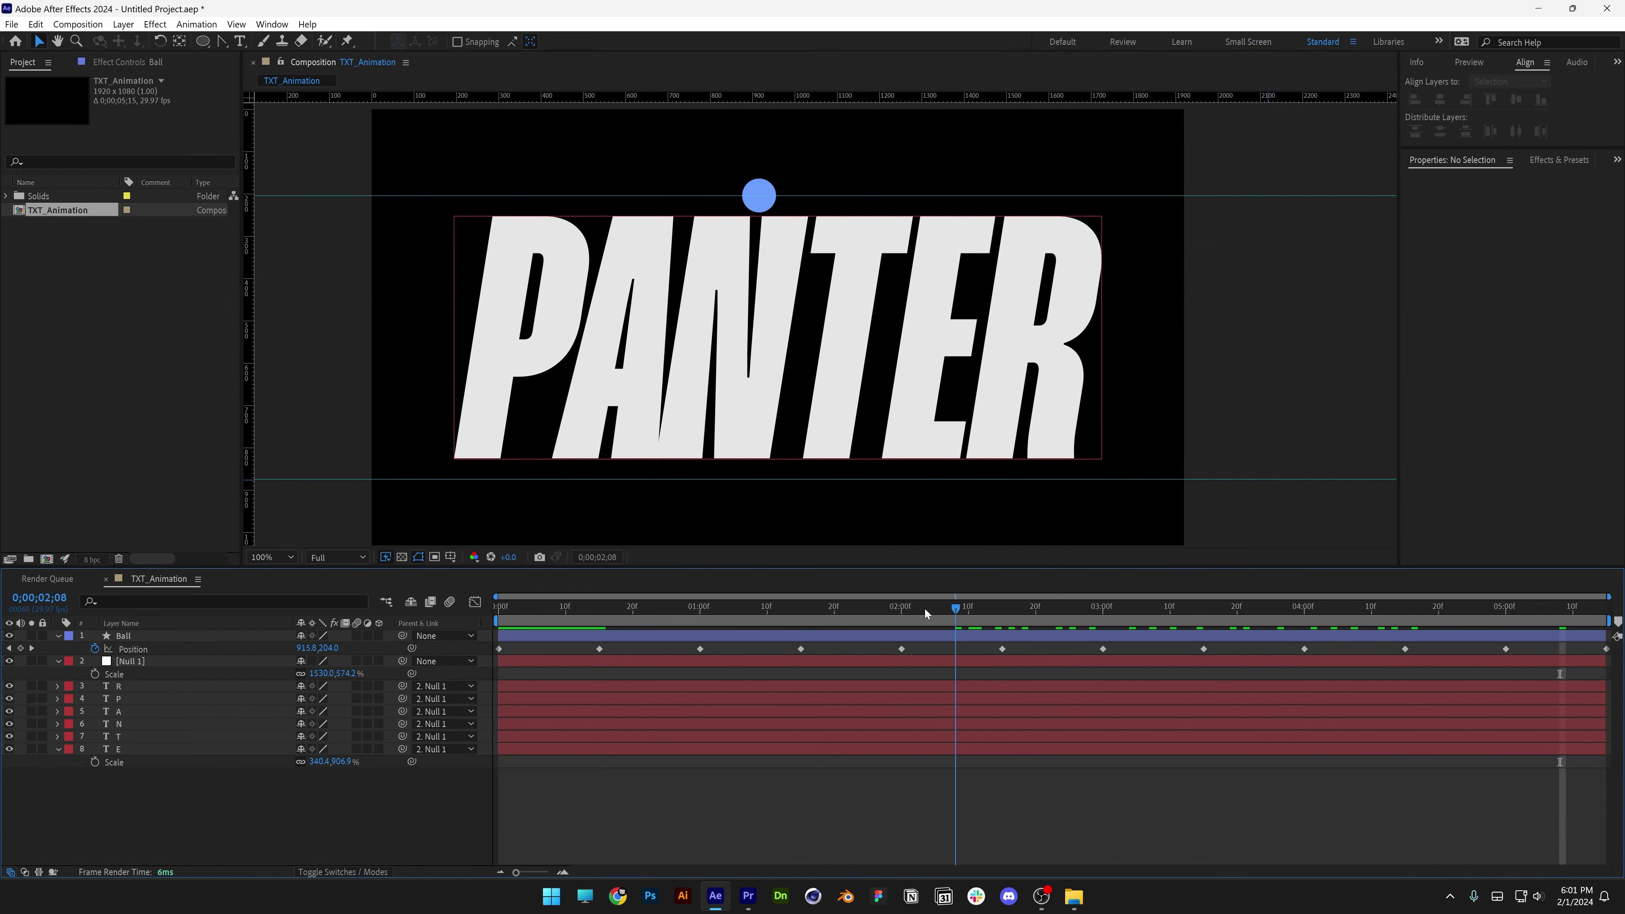
- Apply Easy Ease to all of Ball's Position keyframes and preview the animation from the start
{"action": "left_click_drag", "start_coordinate": [926, 613], "coordinate": [781, 678]}
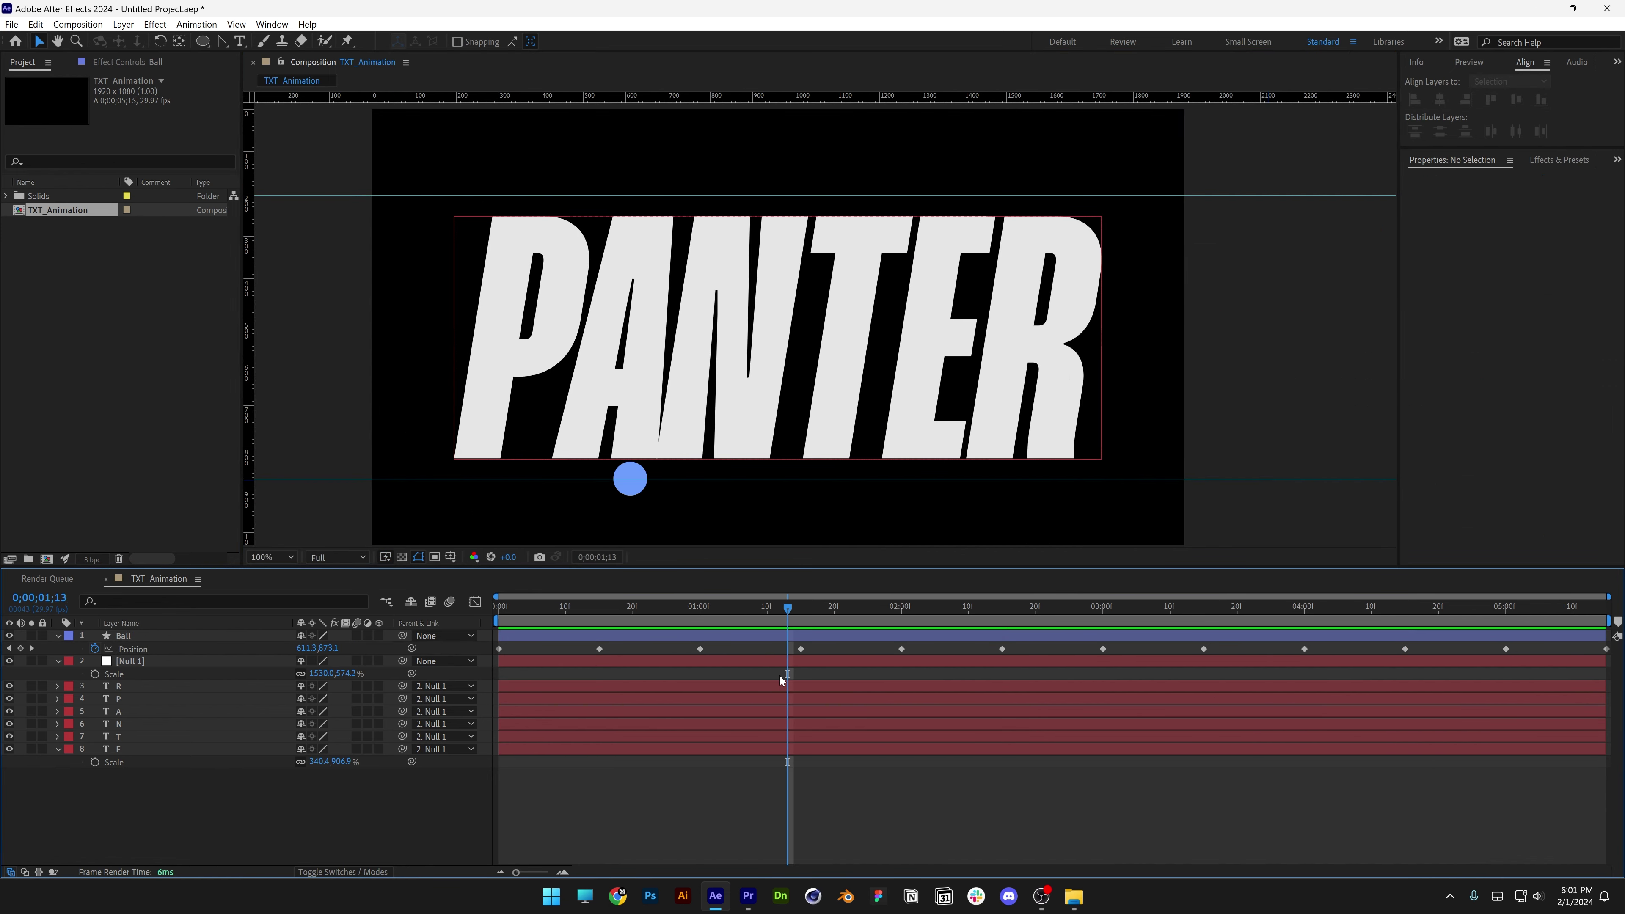
{"action": "left_click", "coordinate": [126, 650]}
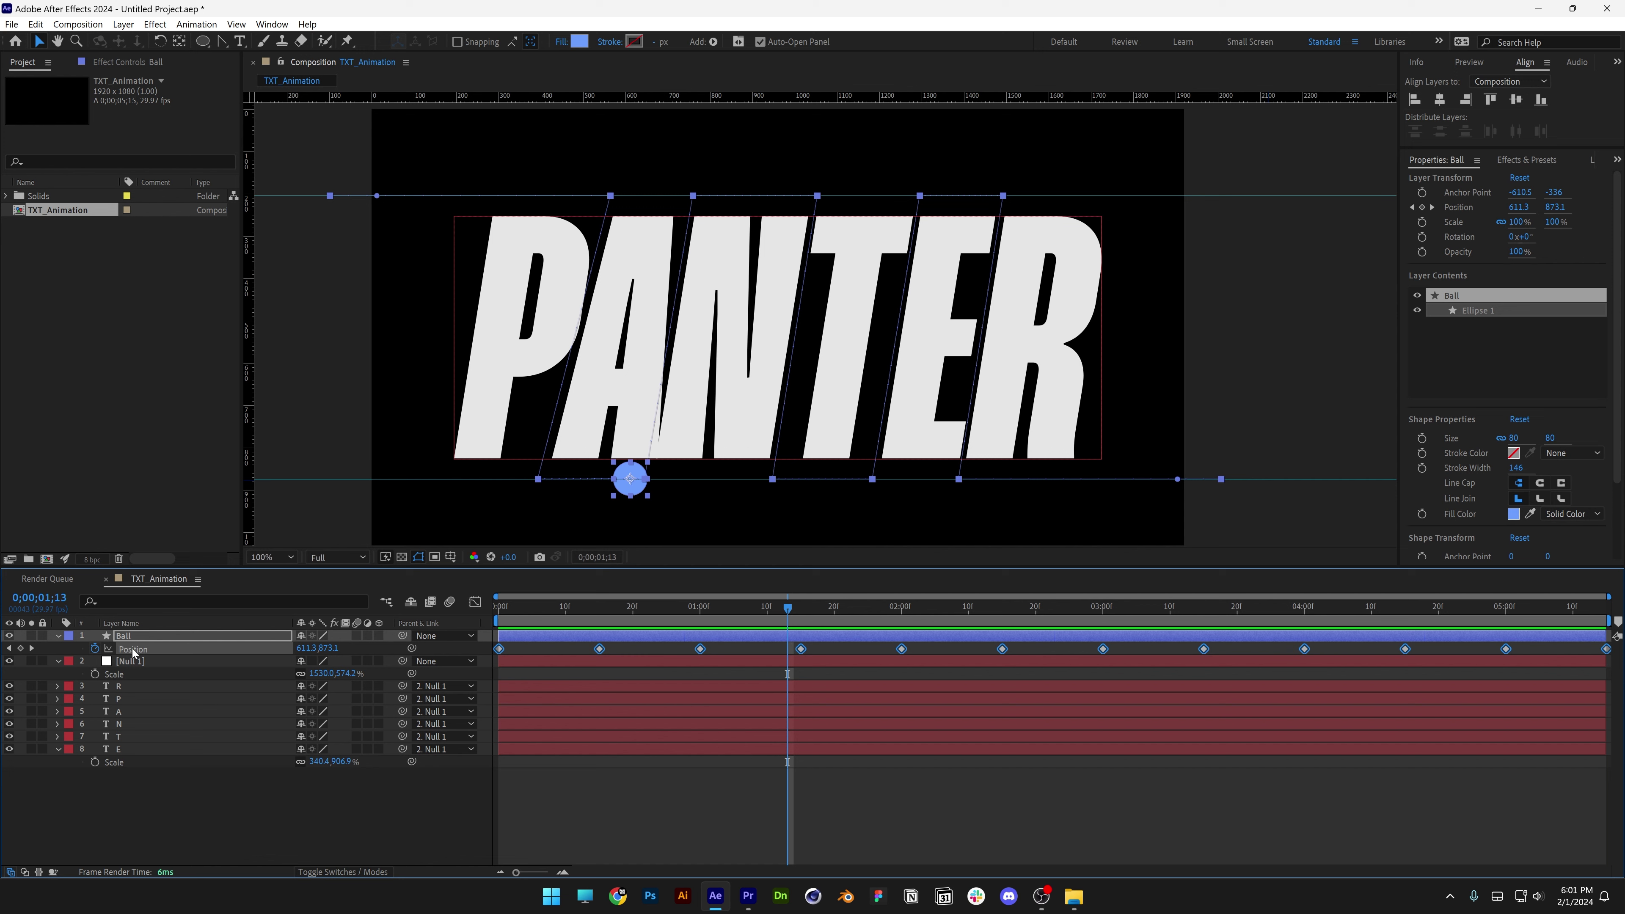
{"action": "right_click", "coordinate": [902, 651]}
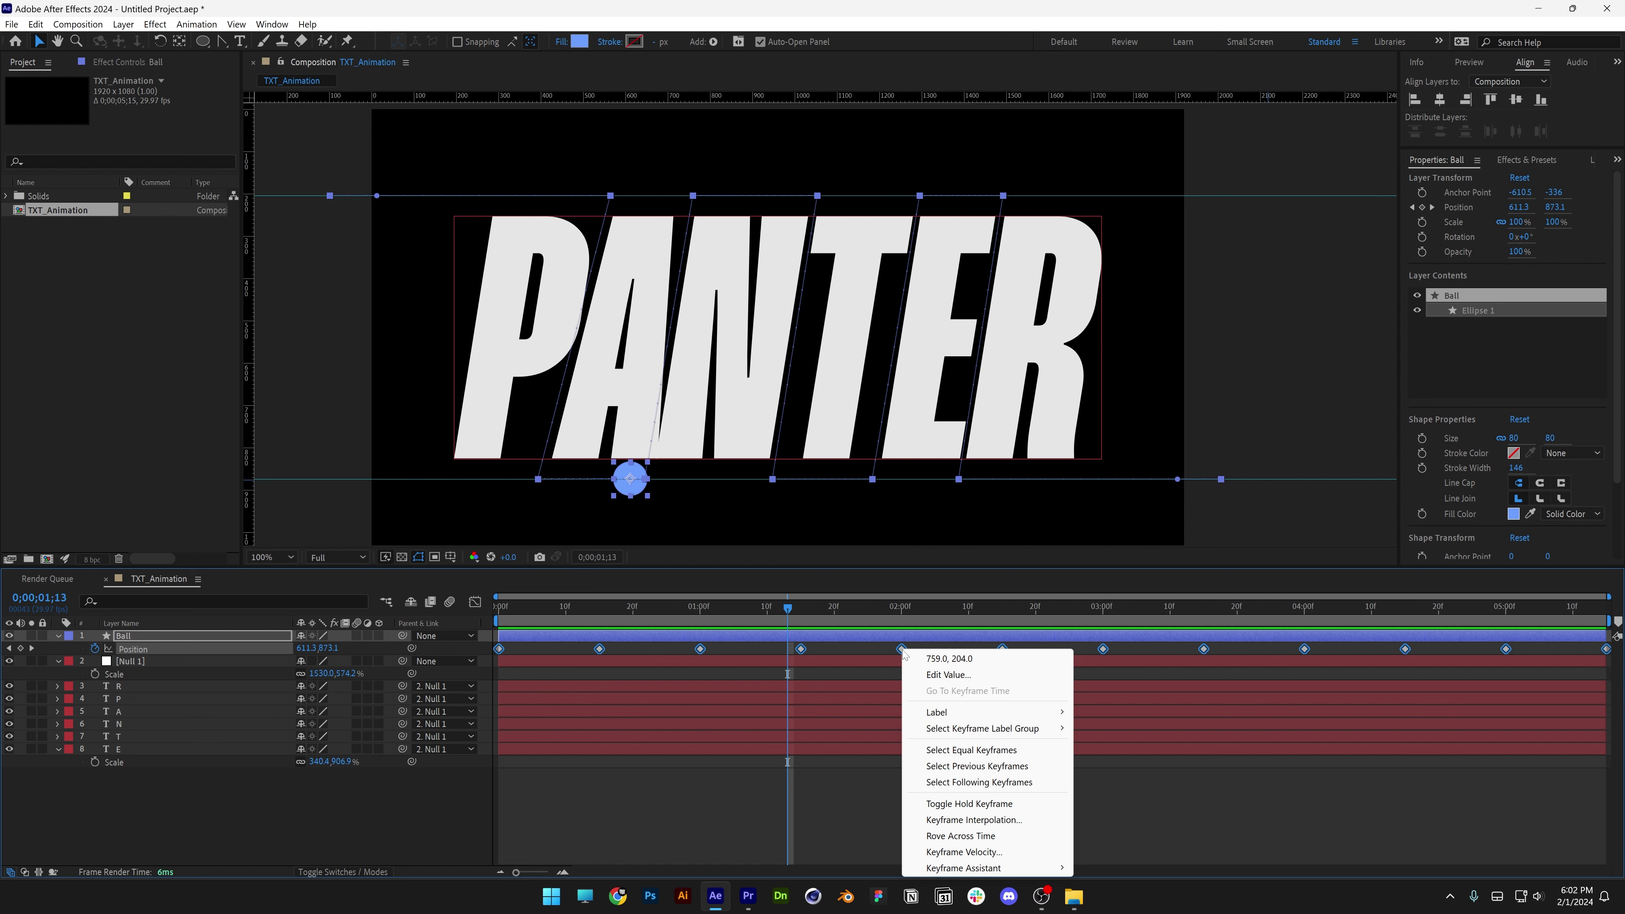
{"action": "mouse_move", "coordinate": [1004, 869]}
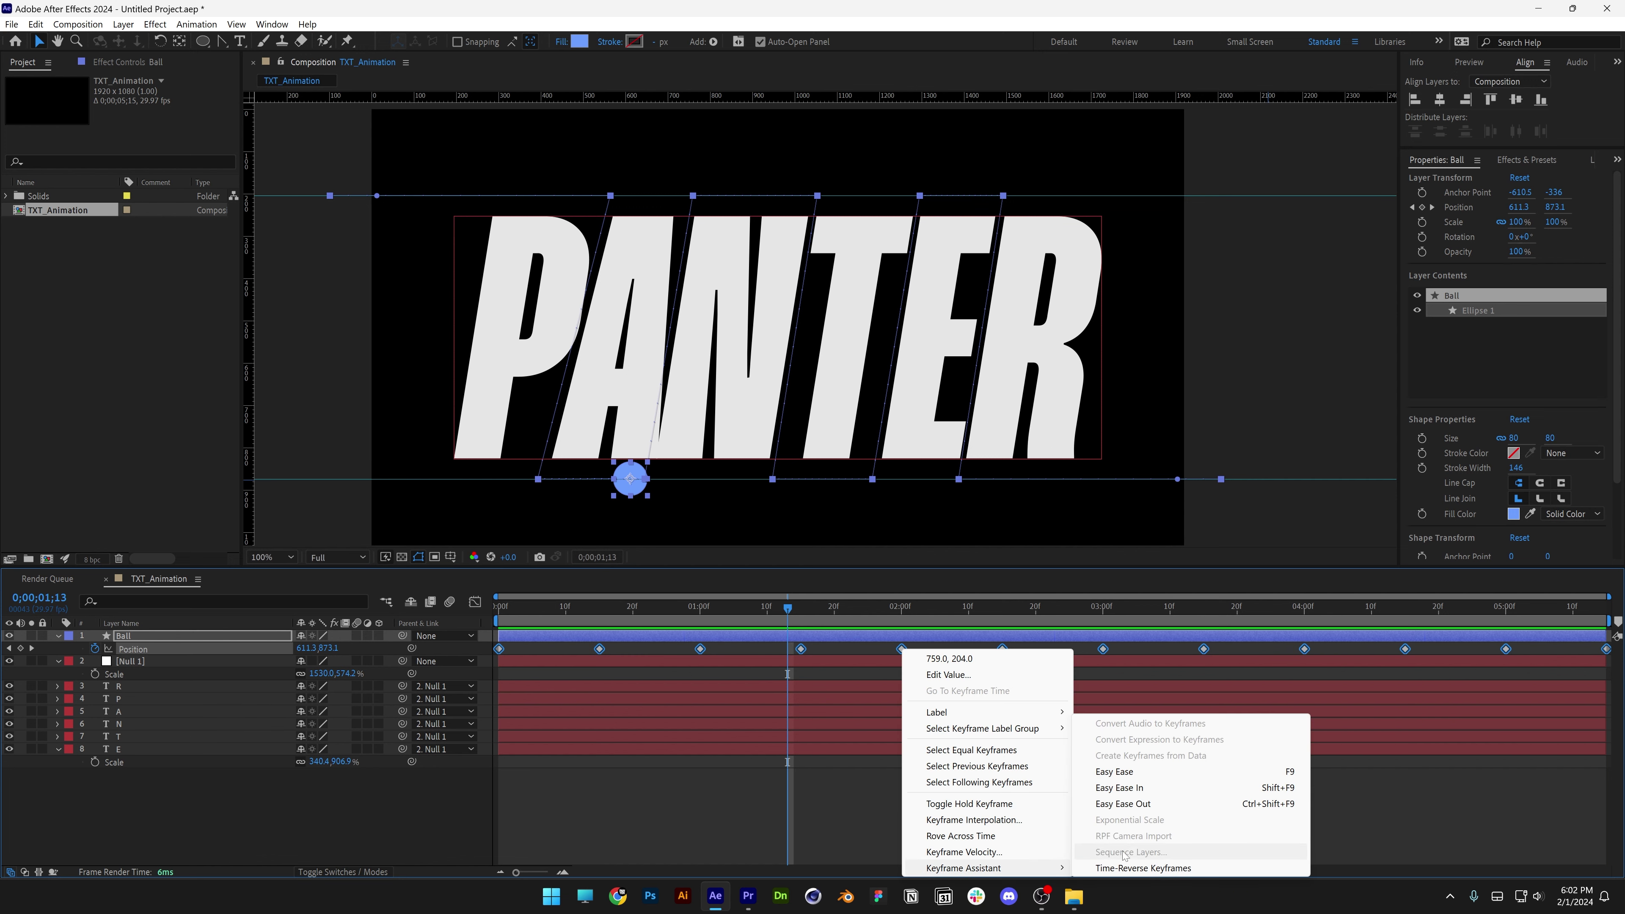
{"action": "left_click", "coordinate": [1149, 777]}
{"action": "key", "text": "Home"}
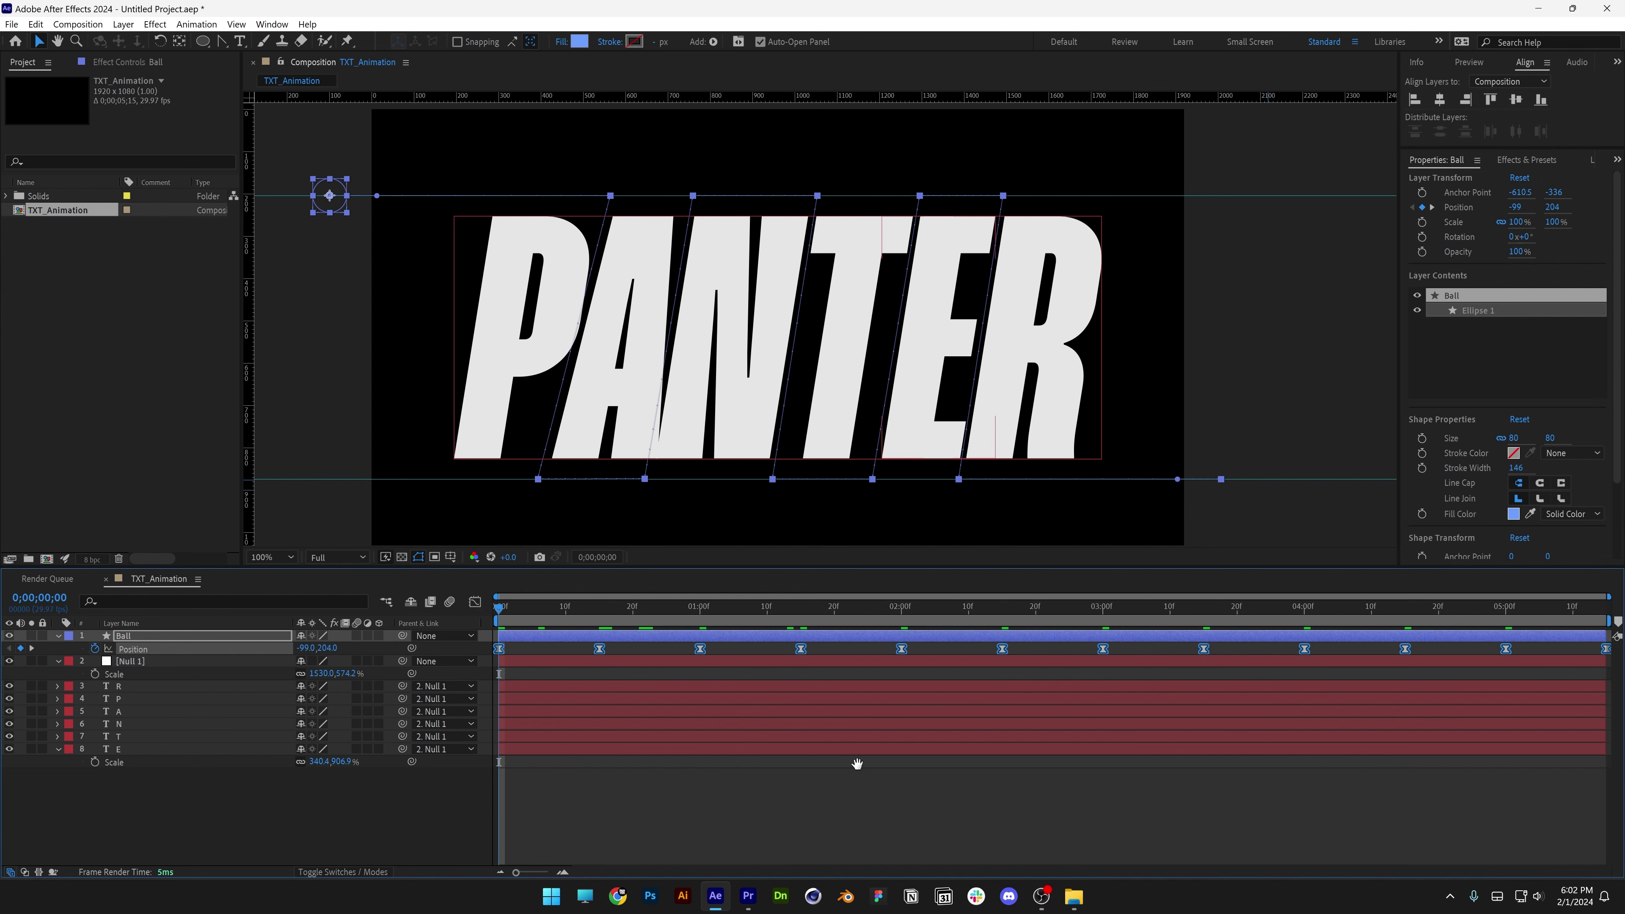
{"action": "key", "text": "space"}
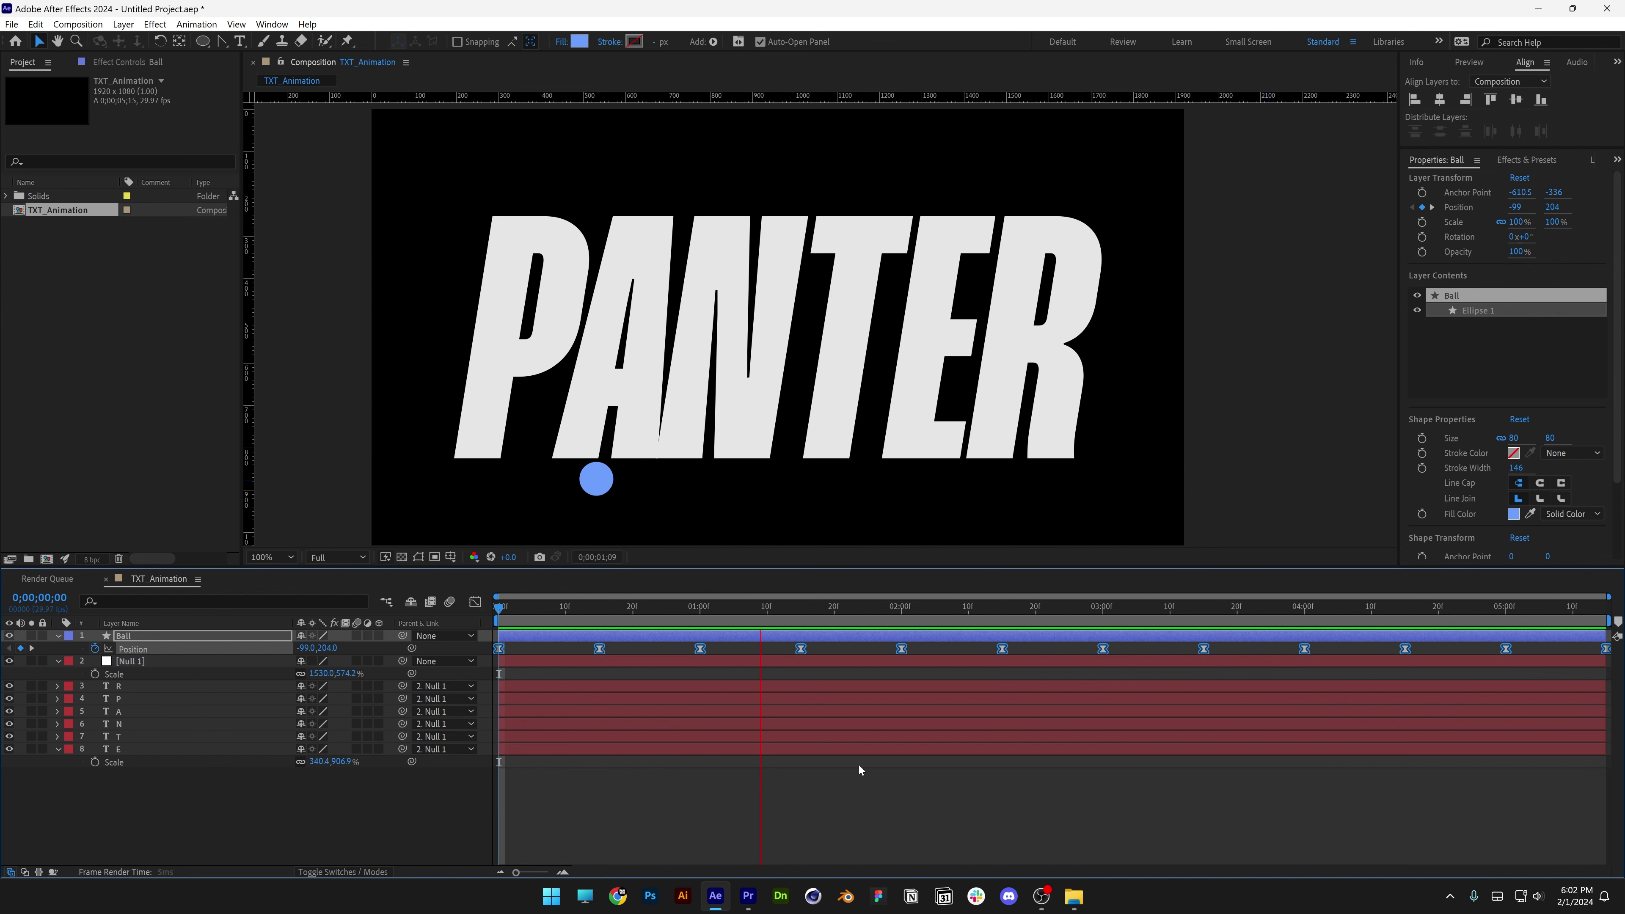
- Reveal Position on all six letter layers and add starting Position keyframes for them at 0;15
{"action": "left_click", "coordinate": [356, 791]}
{"action": "left_click_drag", "start_coordinate": [344, 798], "coordinate": [136, 683]}
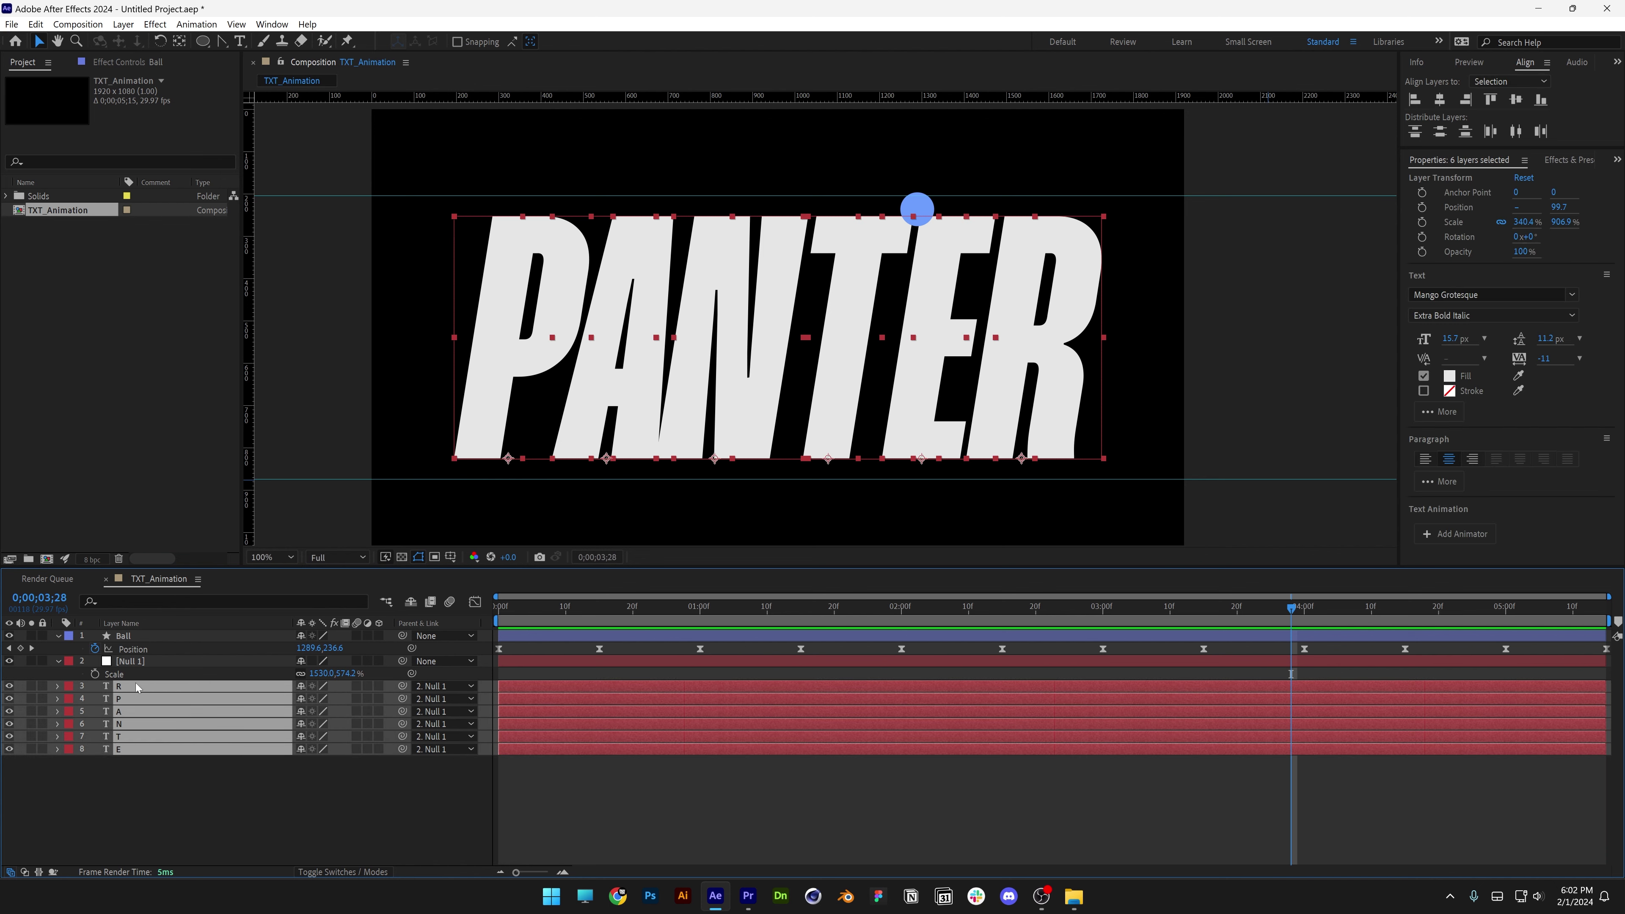
{"action": "key", "text": "p"}
{"action": "left_click_drag", "start_coordinate": [531, 609], "coordinate": [601, 616]}
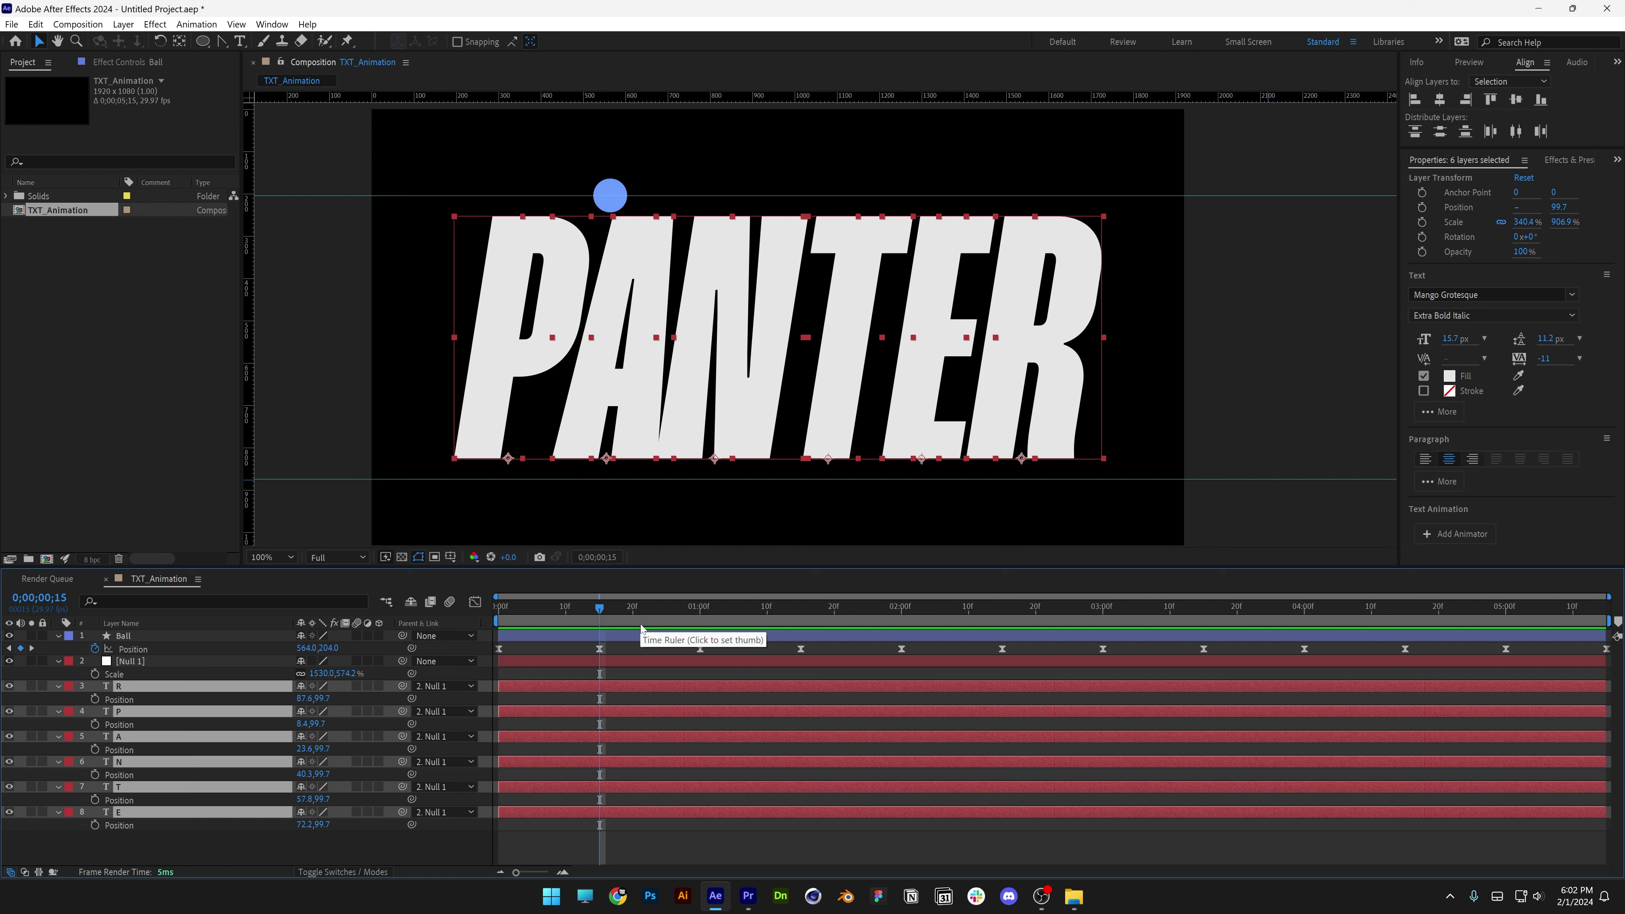
{"action": "left_click", "coordinate": [95, 699]}
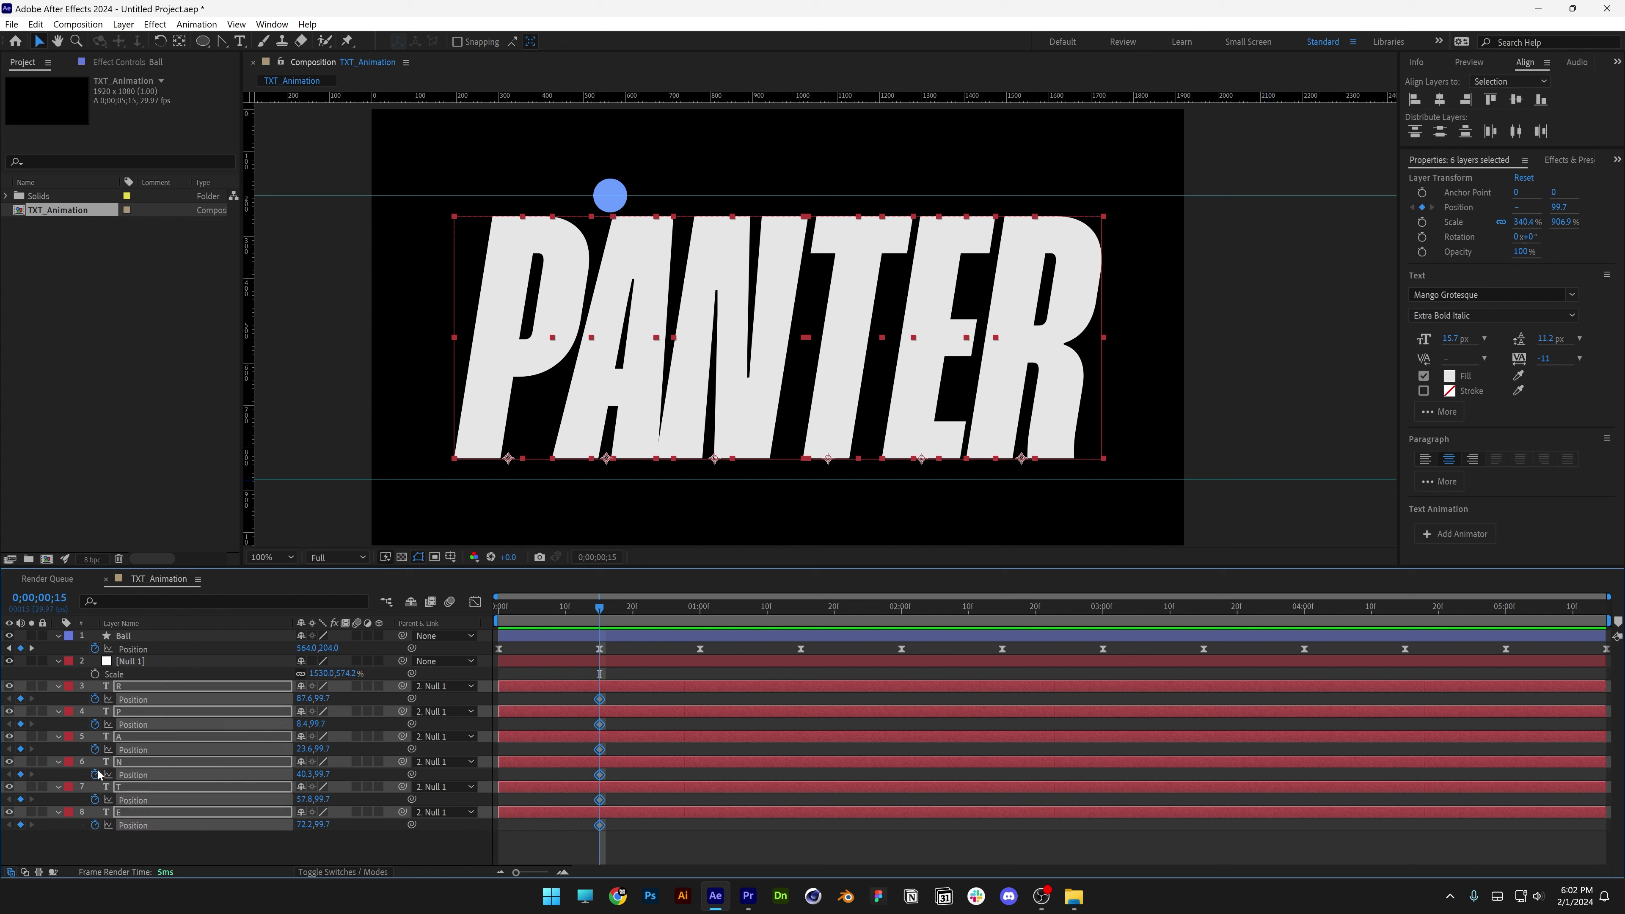
- Reorder the letter layers so they spell P, A, N, T, E, R from first to last
{"action": "left_click_drag", "start_coordinate": [600, 614], "coordinate": [700, 613]}
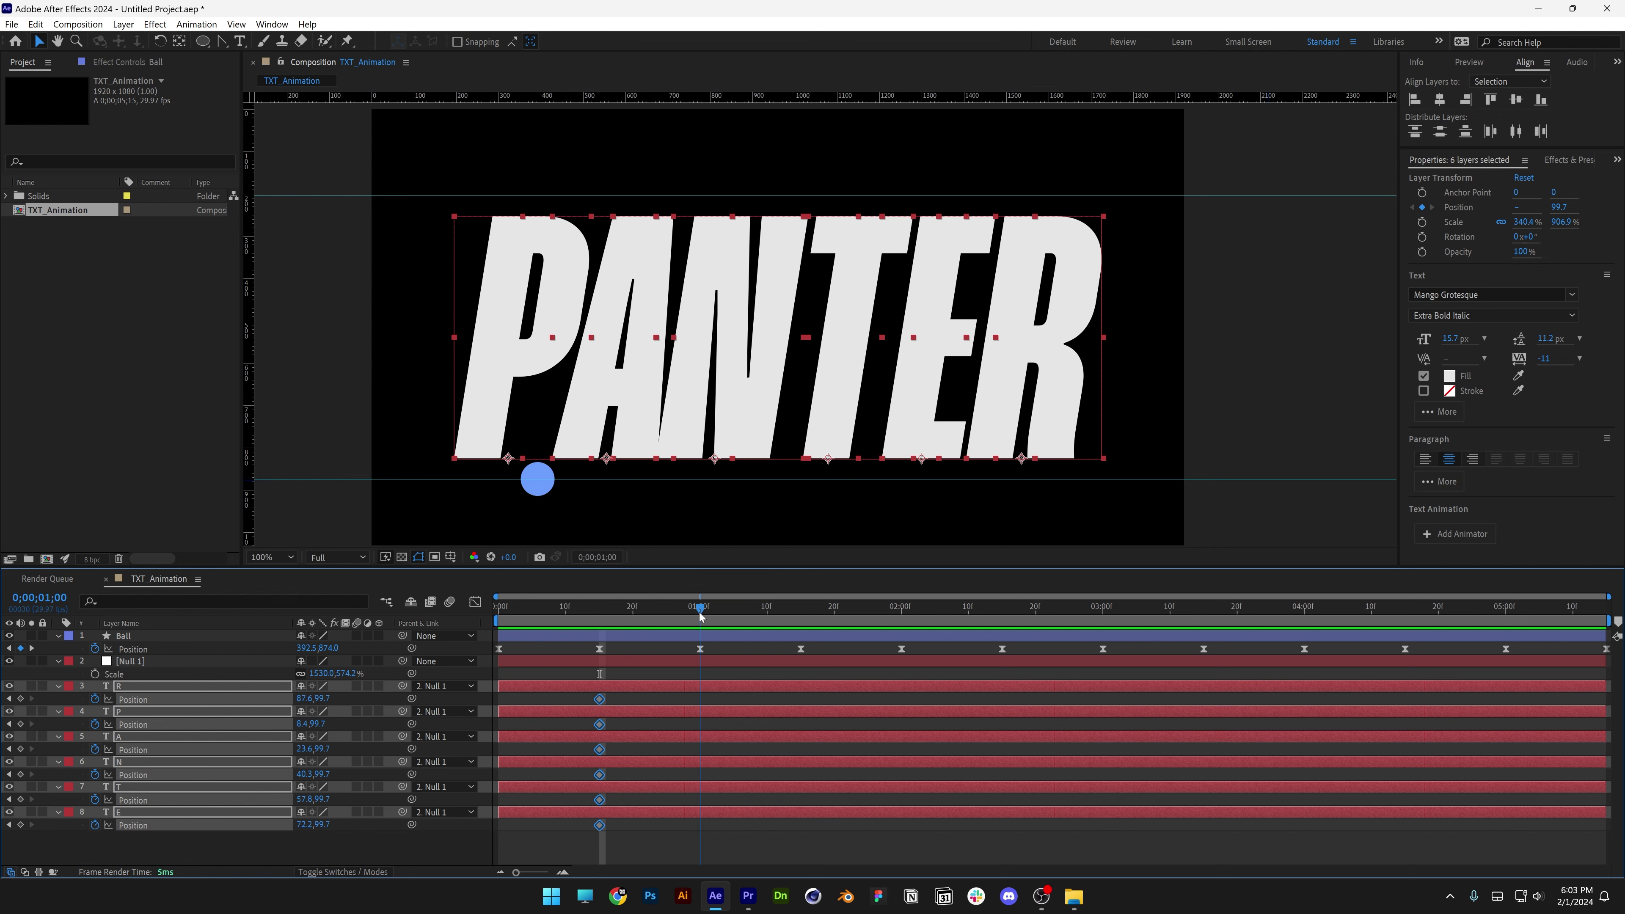
{"action": "left_click", "coordinate": [293, 839]}
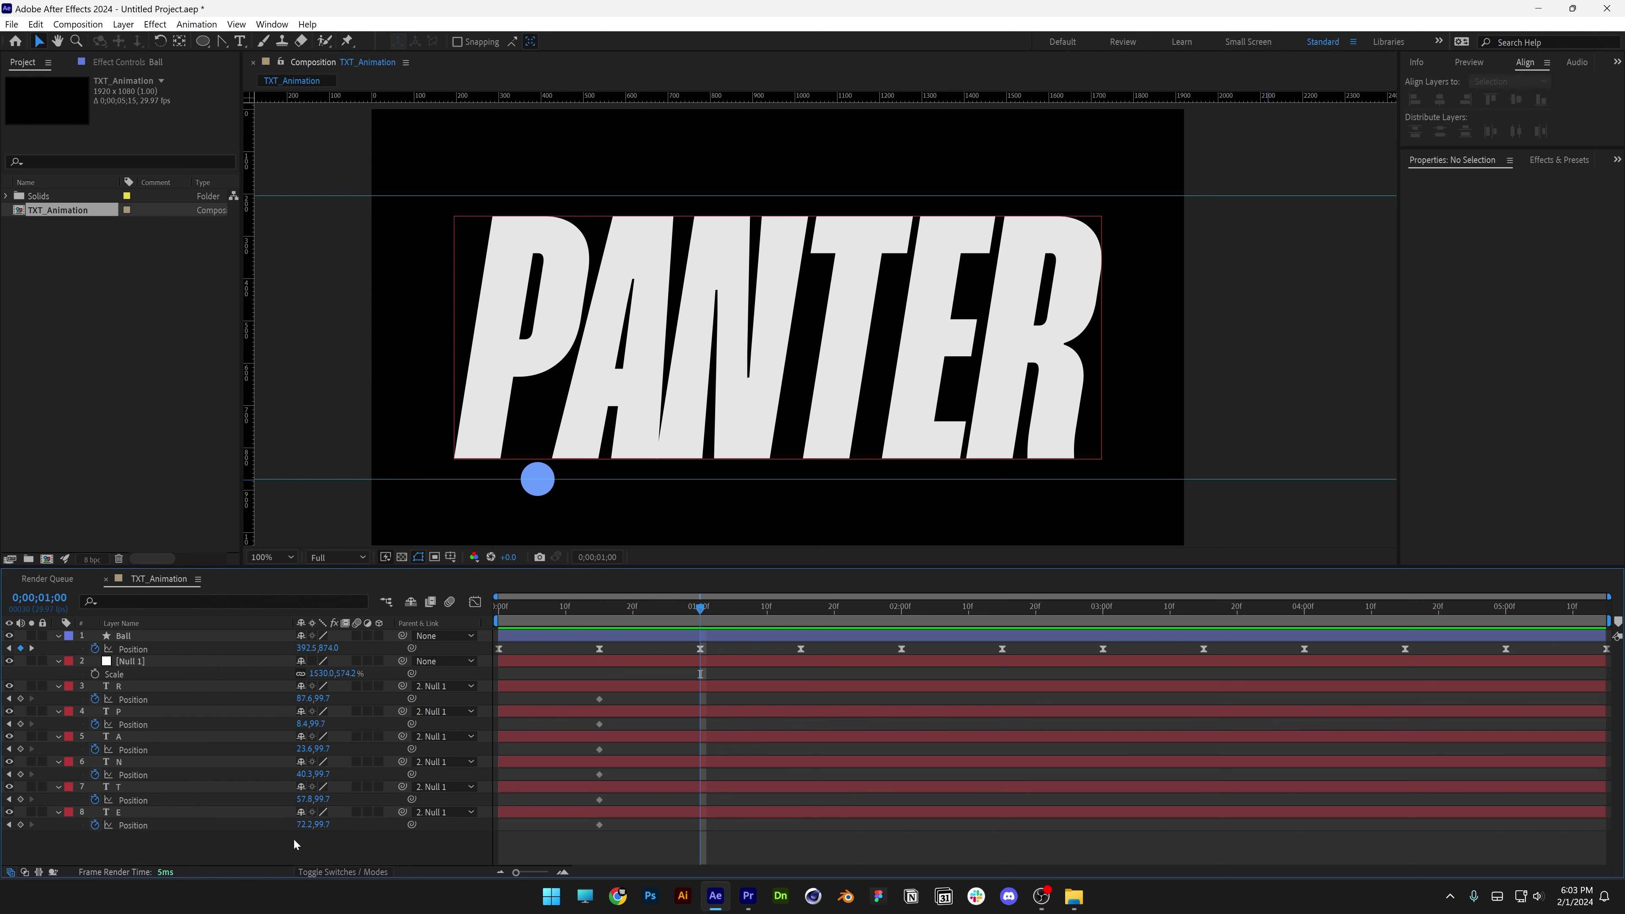
{"action": "left_click", "coordinate": [141, 711]}
{"action": "left_click_drag", "start_coordinate": [143, 715], "coordinate": [165, 832]}
{"action": "left_click", "coordinate": [153, 760]}
{"action": "left_click", "coordinate": [146, 689]}
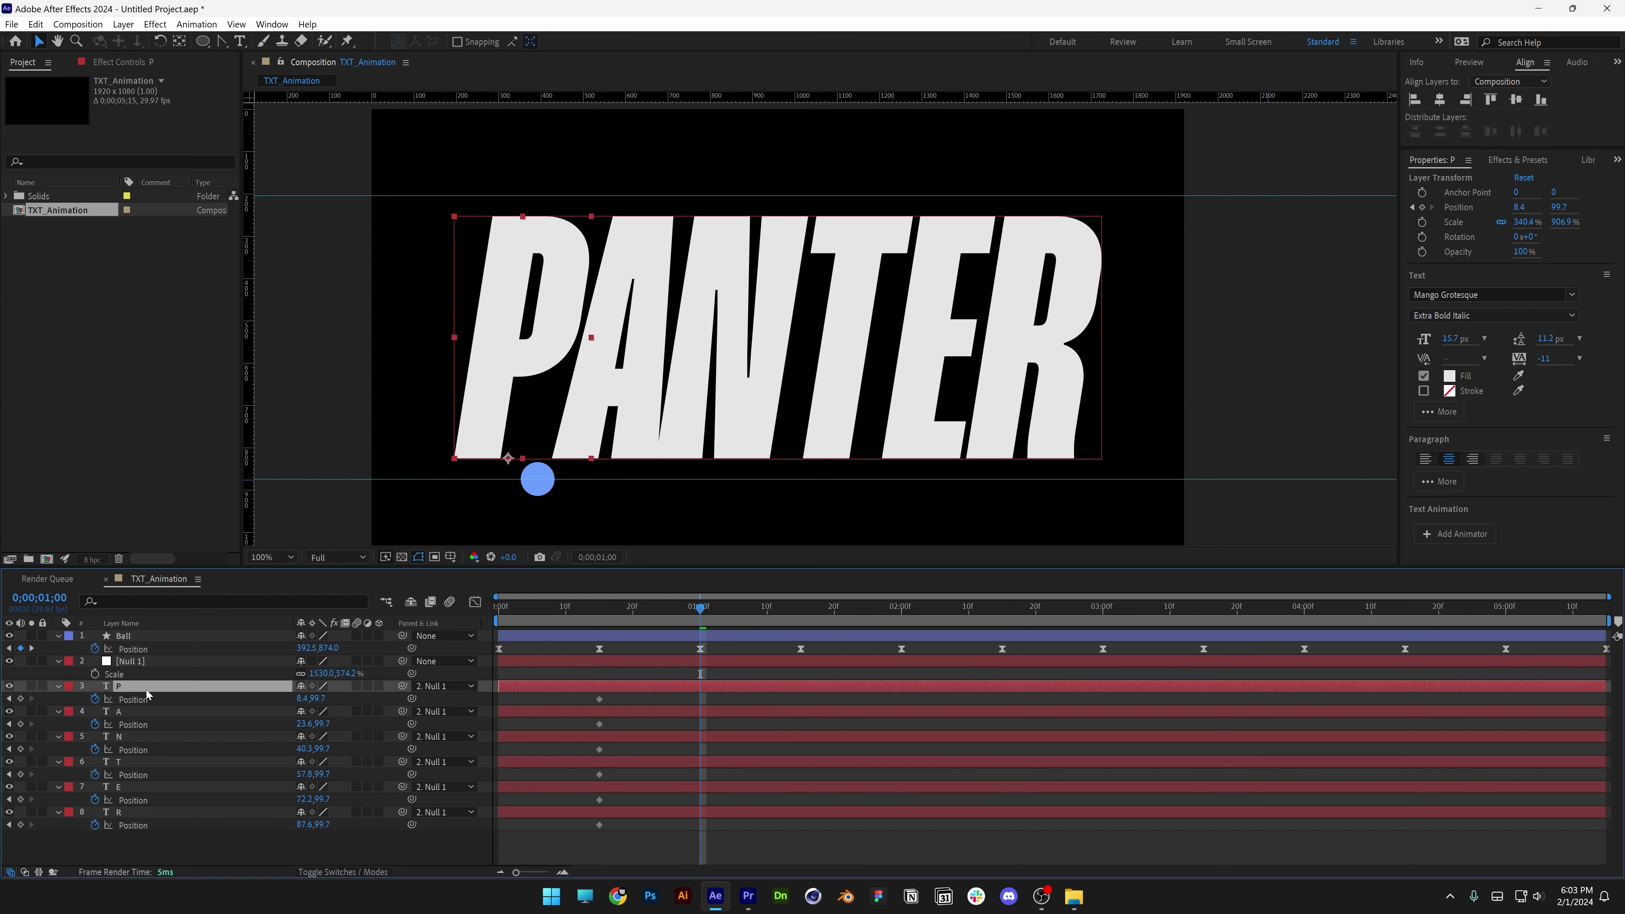
- Keyframe a gap for the ball at 0;22 by shifting P left to about 4.7 and A, N, T, E, R right, with A at about 25.5
{"action": "left_click_drag", "start_coordinate": [703, 623], "coordinate": [653, 618]}
{"action": "key", "text": "Page_Up"}
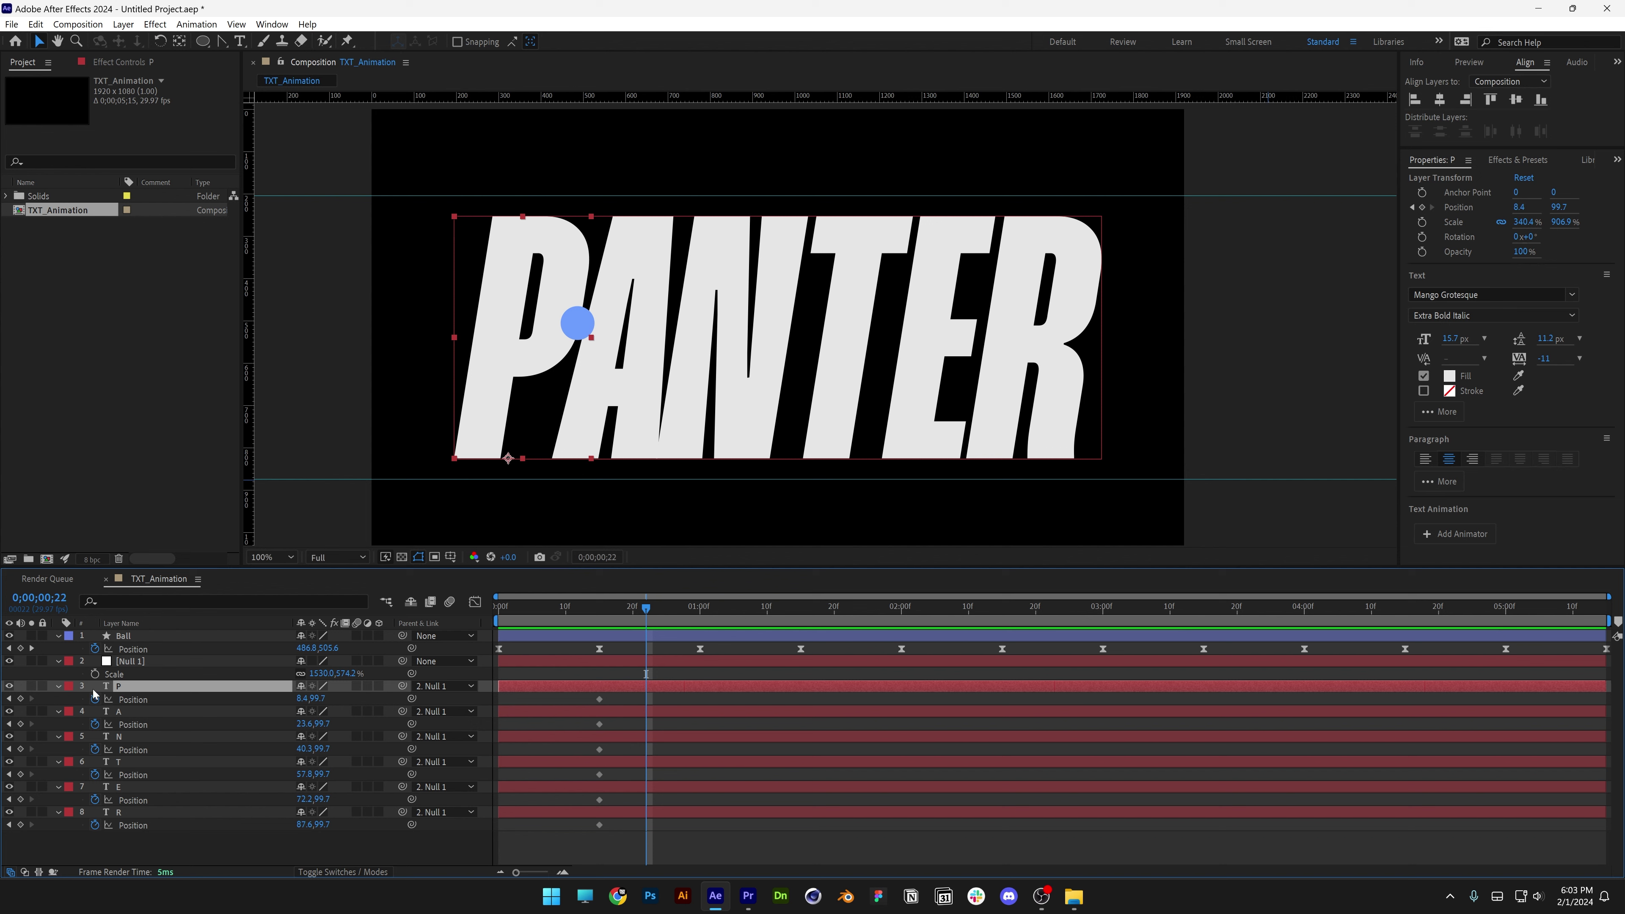
{"action": "left_click_drag", "start_coordinate": [543, 344], "coordinate": [519, 351]}
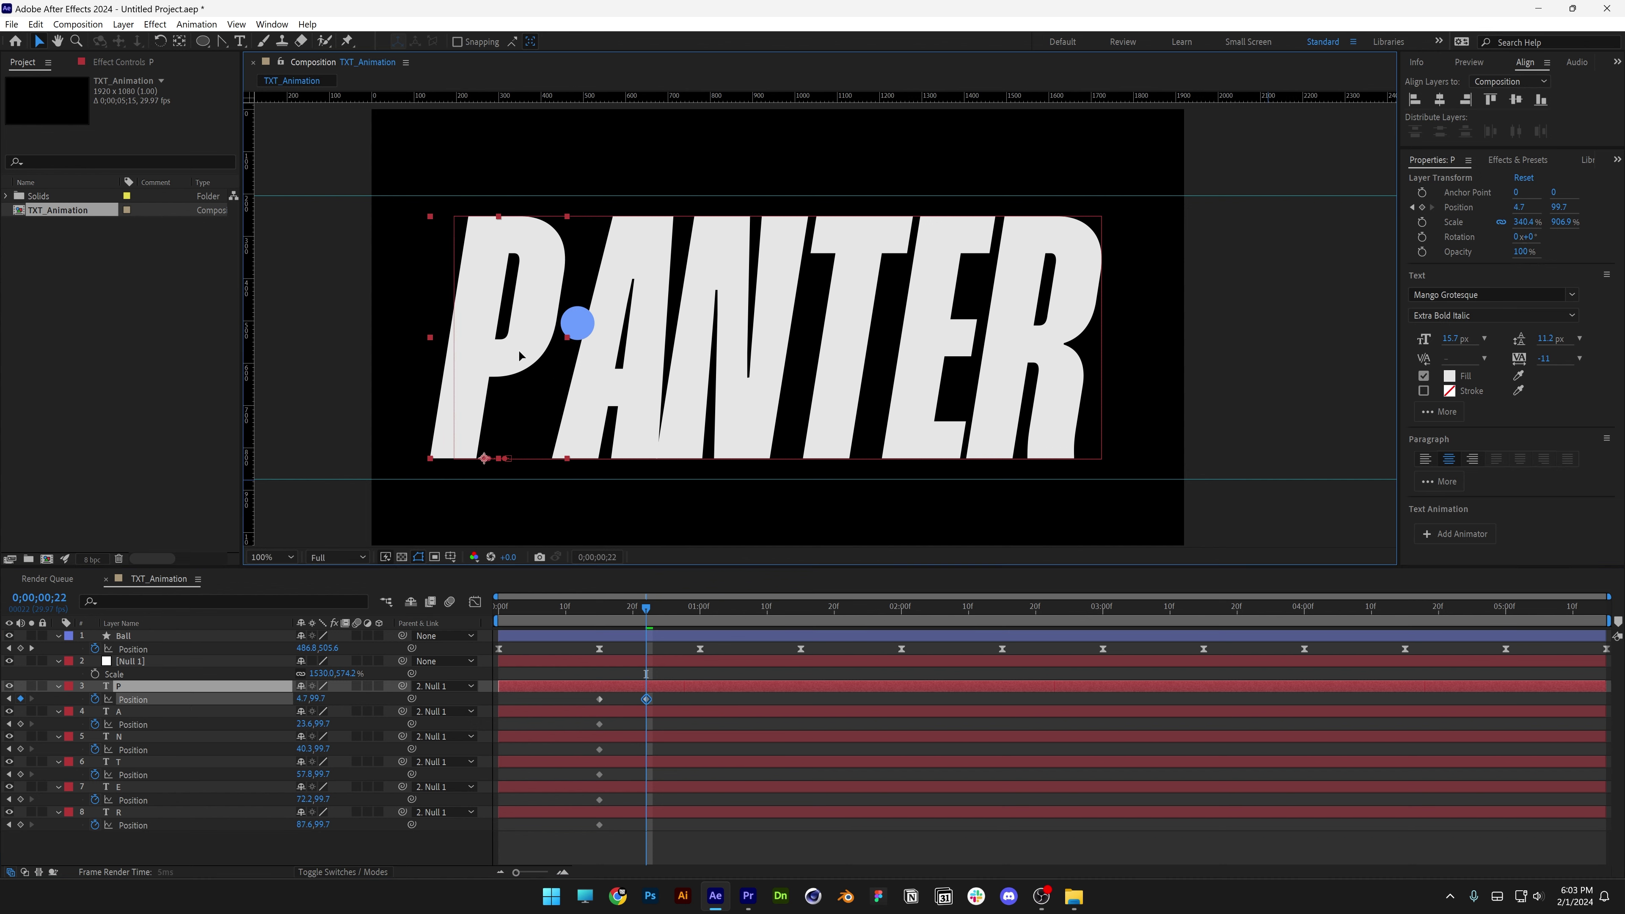
{"action": "left_click", "coordinate": [131, 710]}
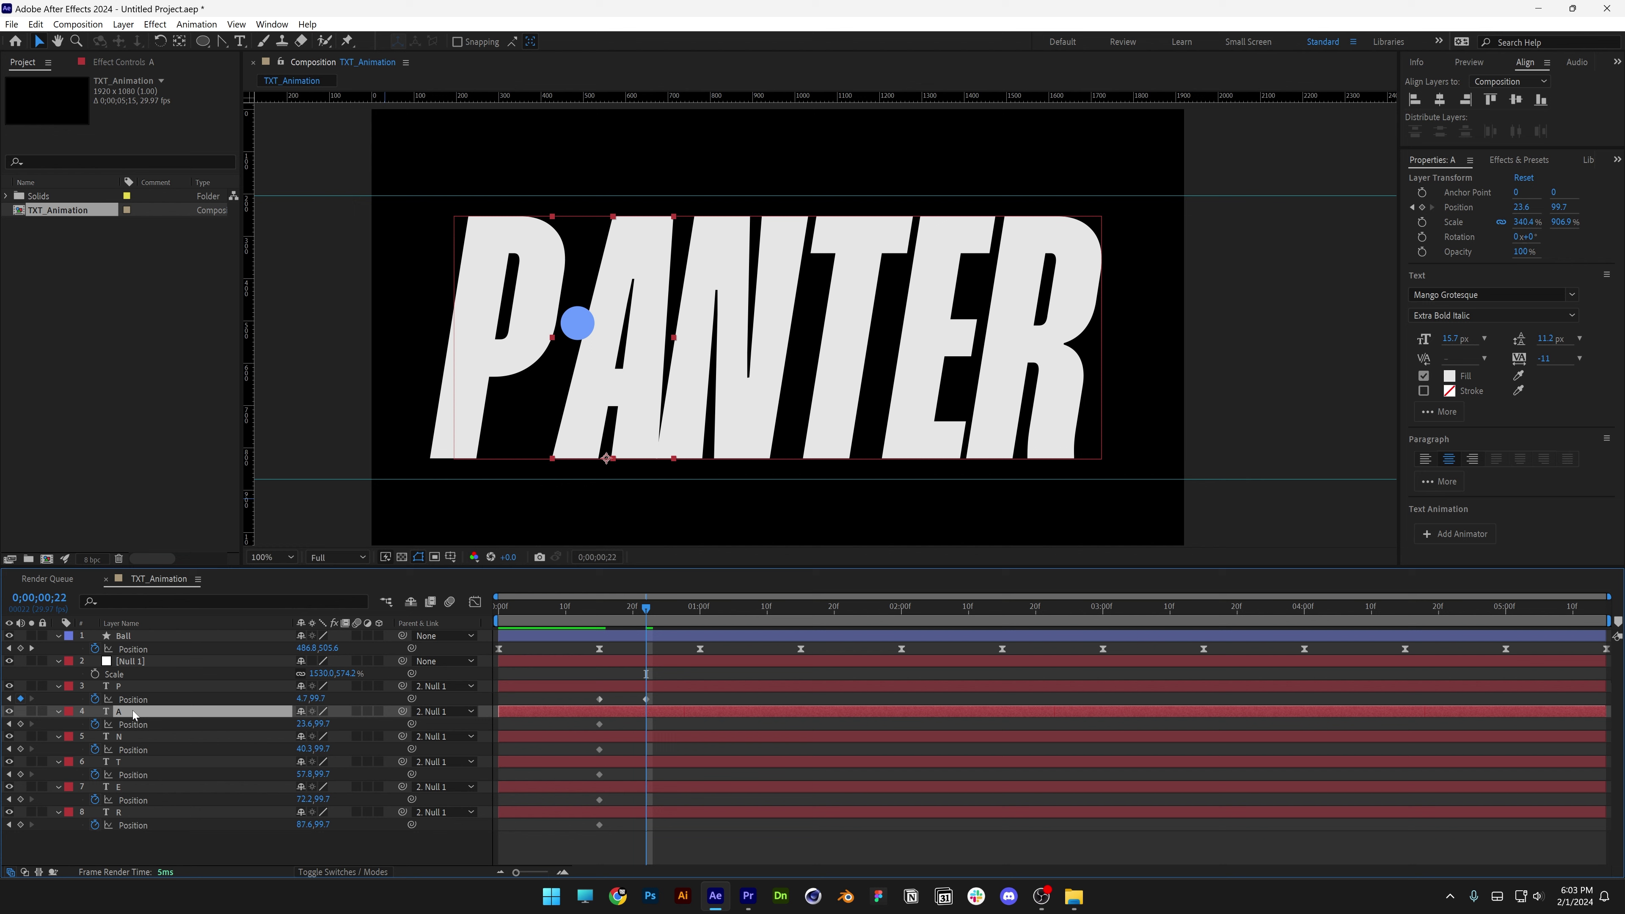
{"action": "left_click", "coordinate": [133, 811], "text": "shift"}
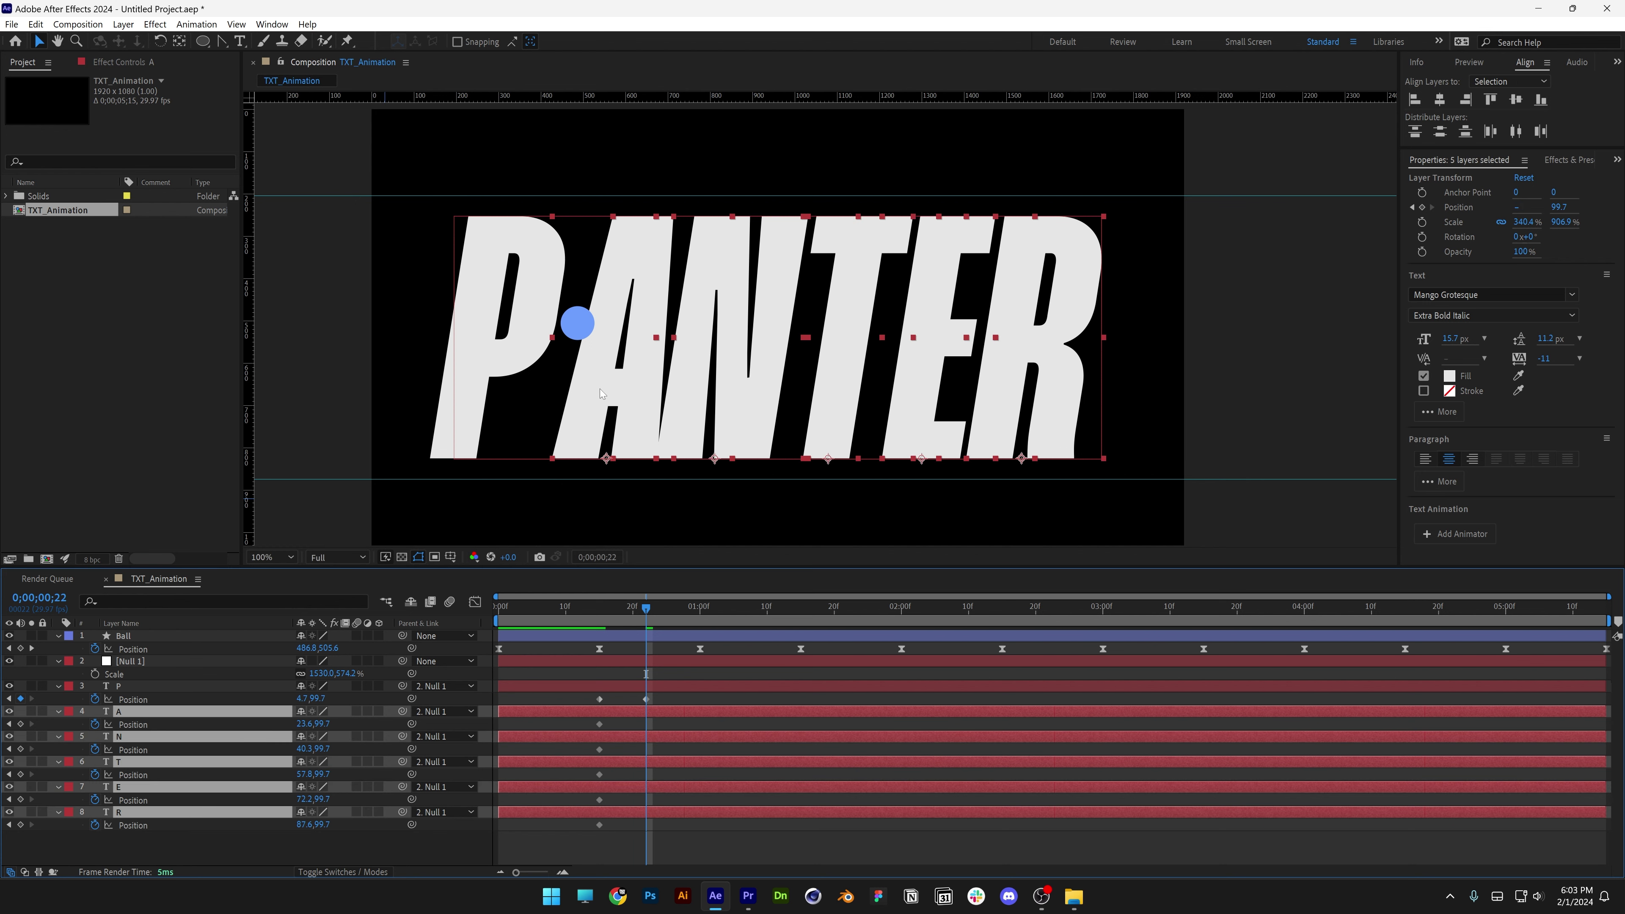
{"action": "left_click_drag", "start_coordinate": [599, 389], "coordinate": [611, 391]}
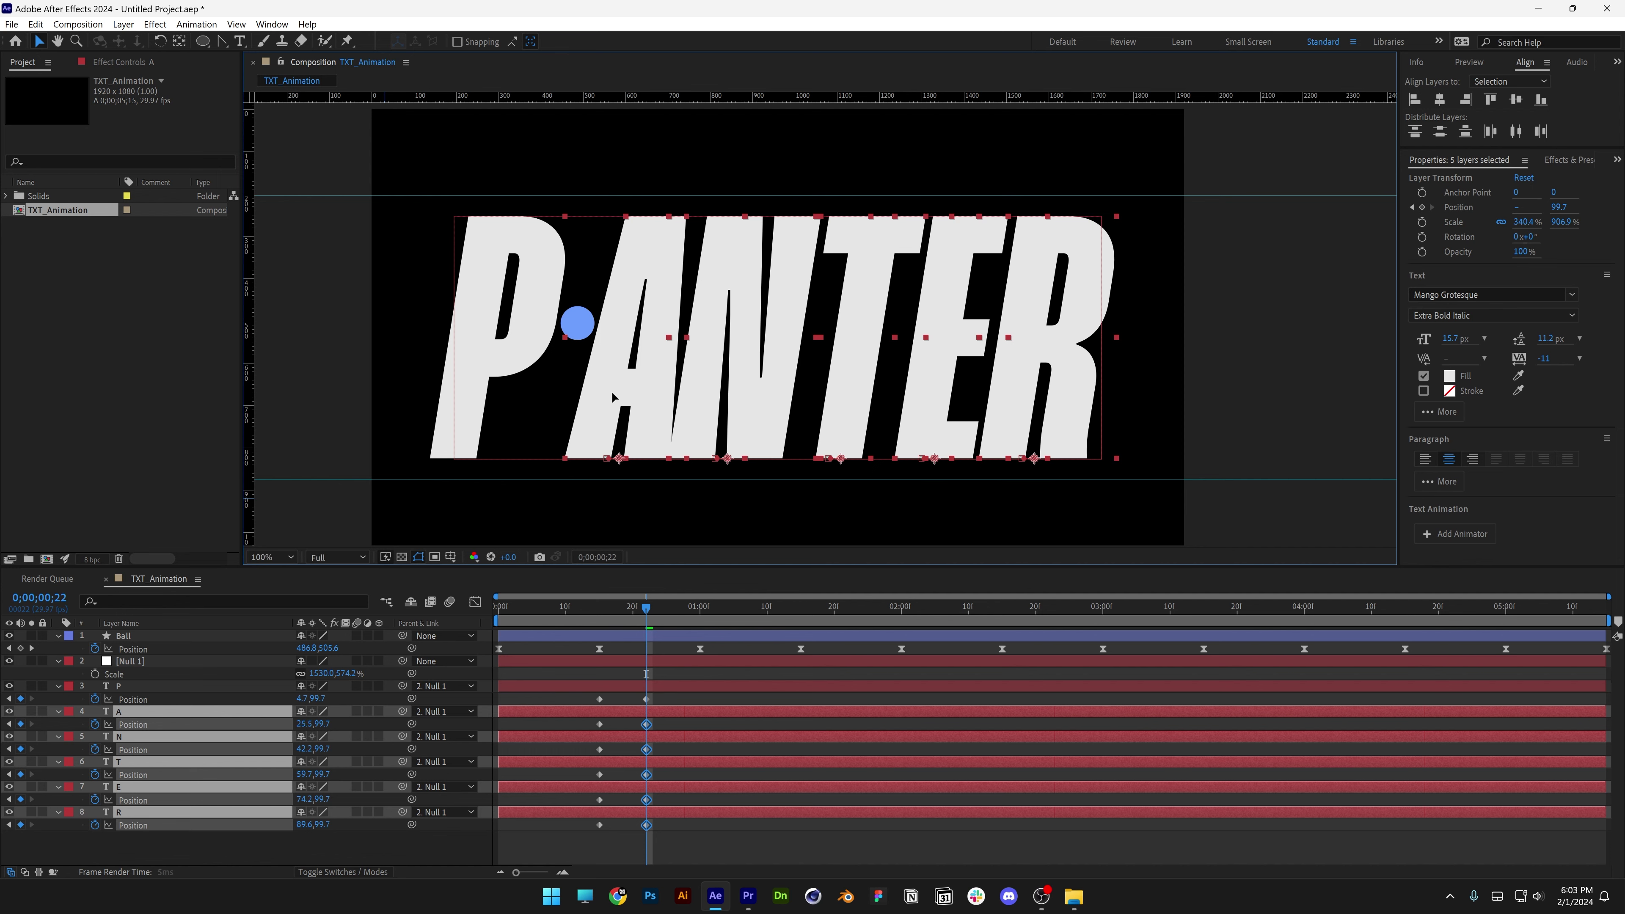
- Move all six letters' second Position keyframes to 1;00 and check how the gap opens around the ball
{"action": "left_click_drag", "start_coordinate": [699, 856], "coordinate": [672, 834]}
{"action": "left_click", "coordinate": [700, 610]}
{"action": "left_click_drag", "start_coordinate": [688, 699], "coordinate": [700, 699]}
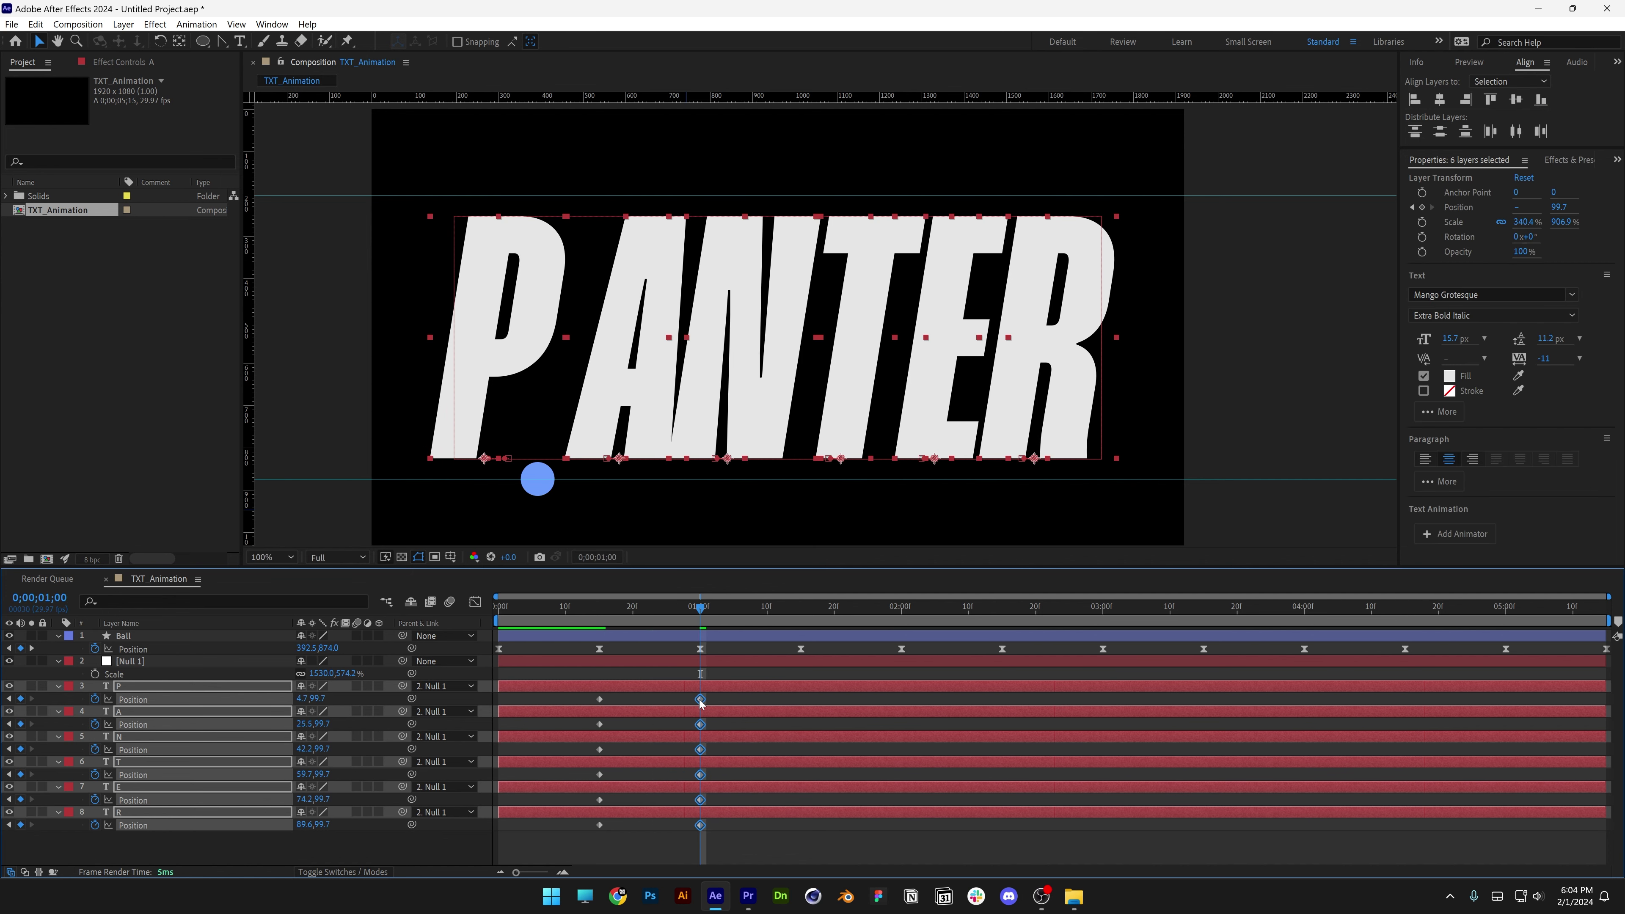
{"action": "left_click_drag", "start_coordinate": [794, 611], "coordinate": [647, 631]}
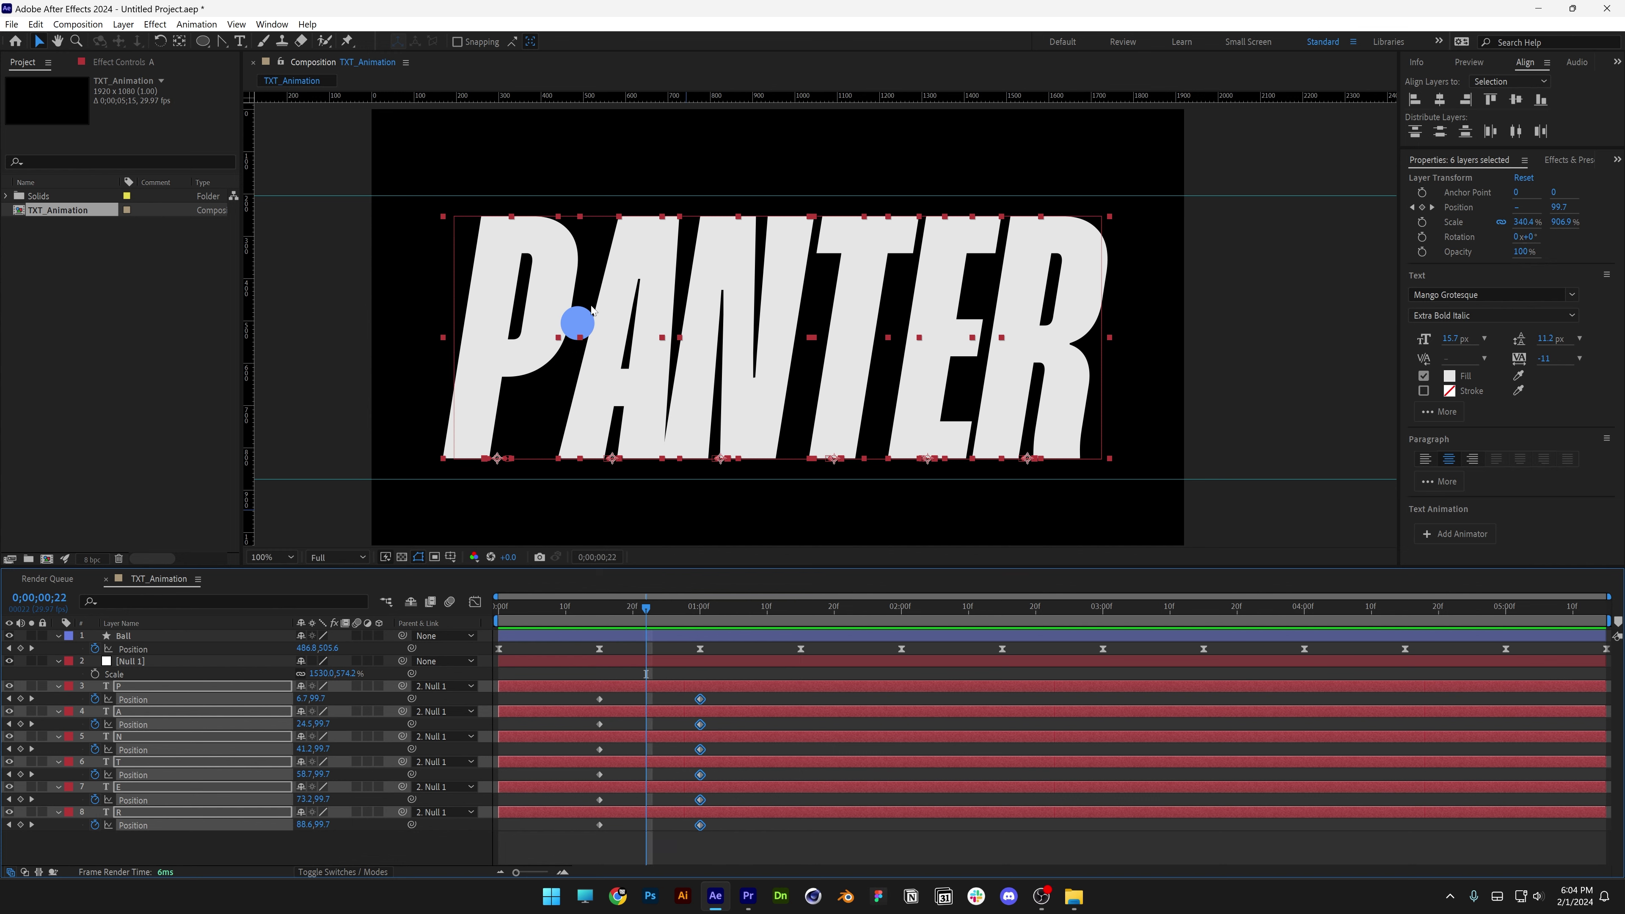
- Copy the starting Position keyframes of P, A and N from 0;15 and paste them at 1;15 to close the gap
{"action": "left_click_drag", "start_coordinate": [705, 610], "coordinate": [803, 619]}
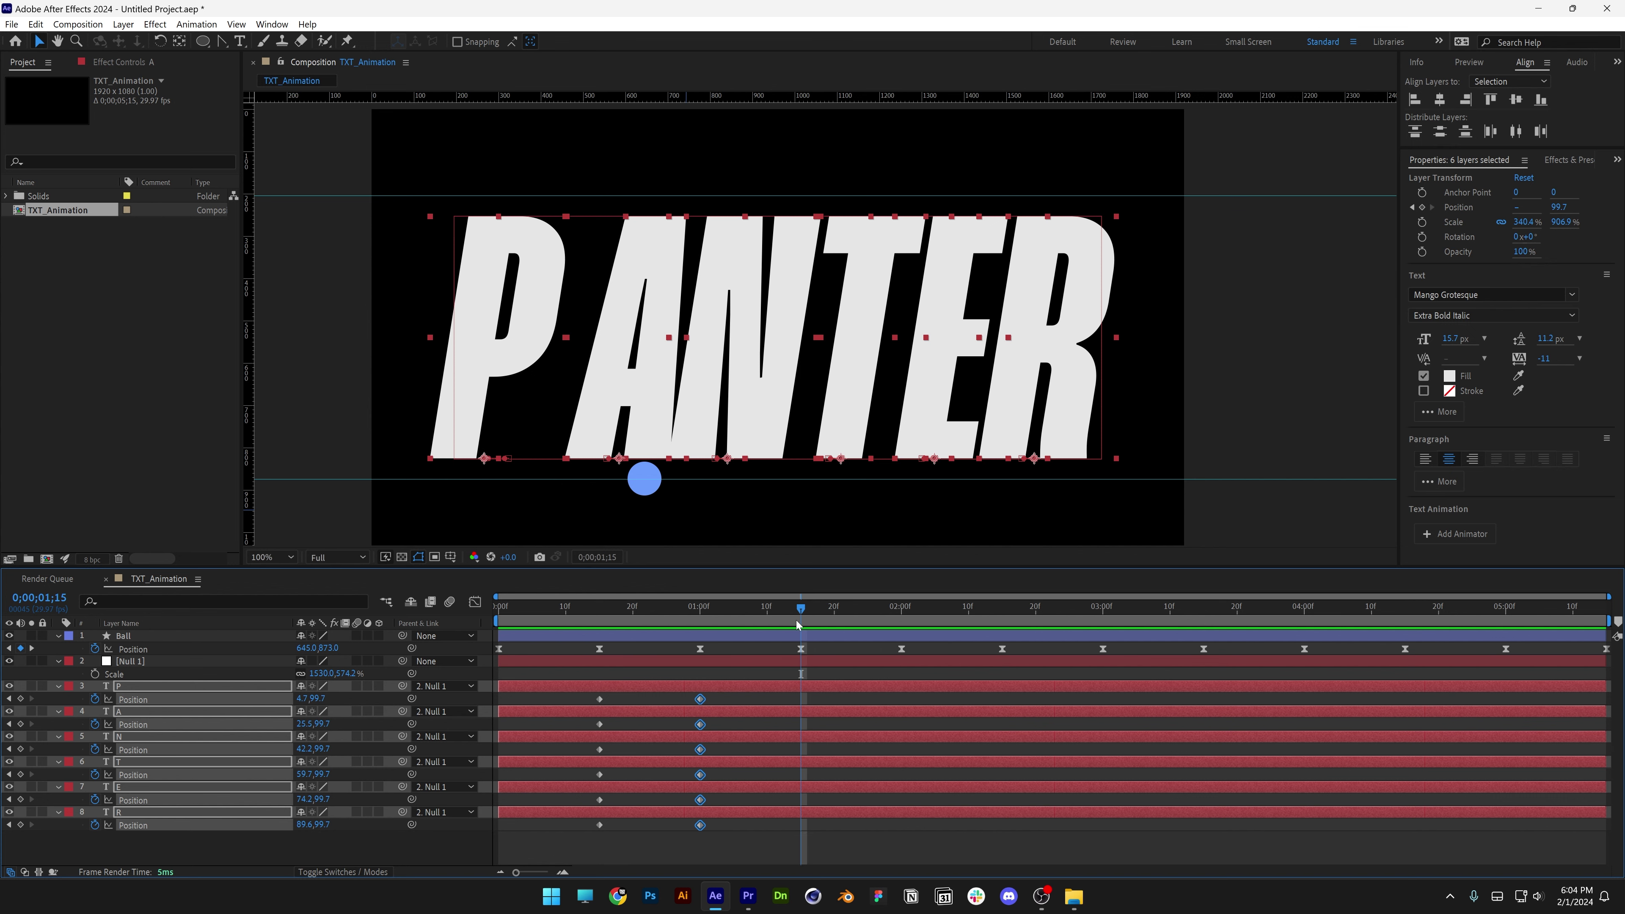
{"action": "left_click", "coordinate": [602, 702]}
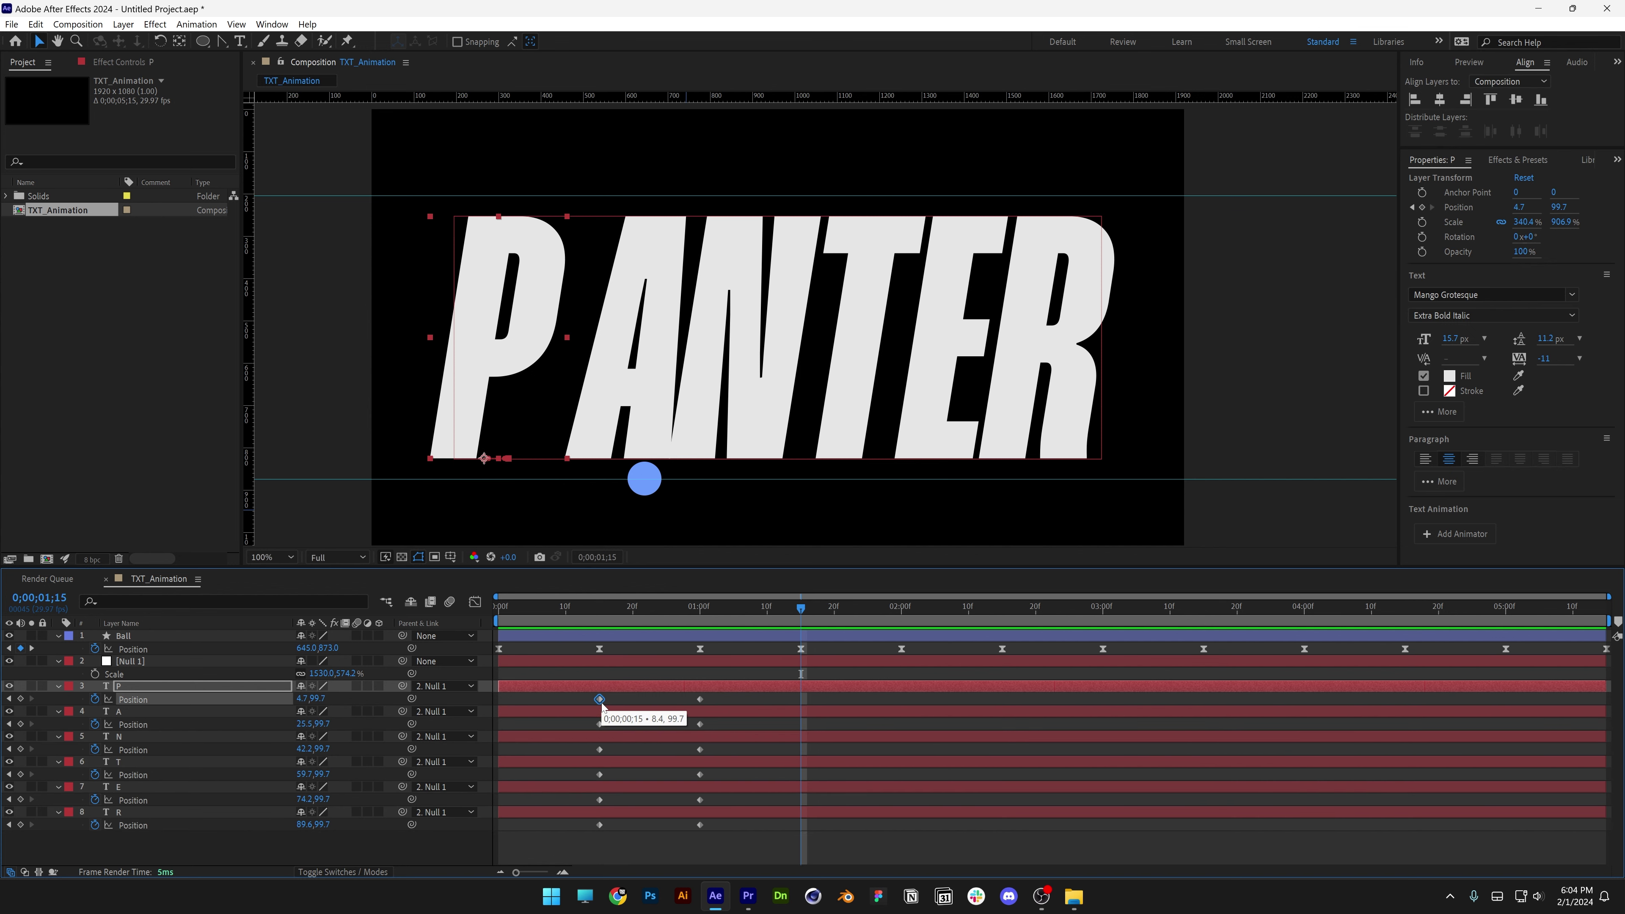
{"action": "key", "text": "ctrl+c"}
{"action": "key", "text": "ctrl+v"}
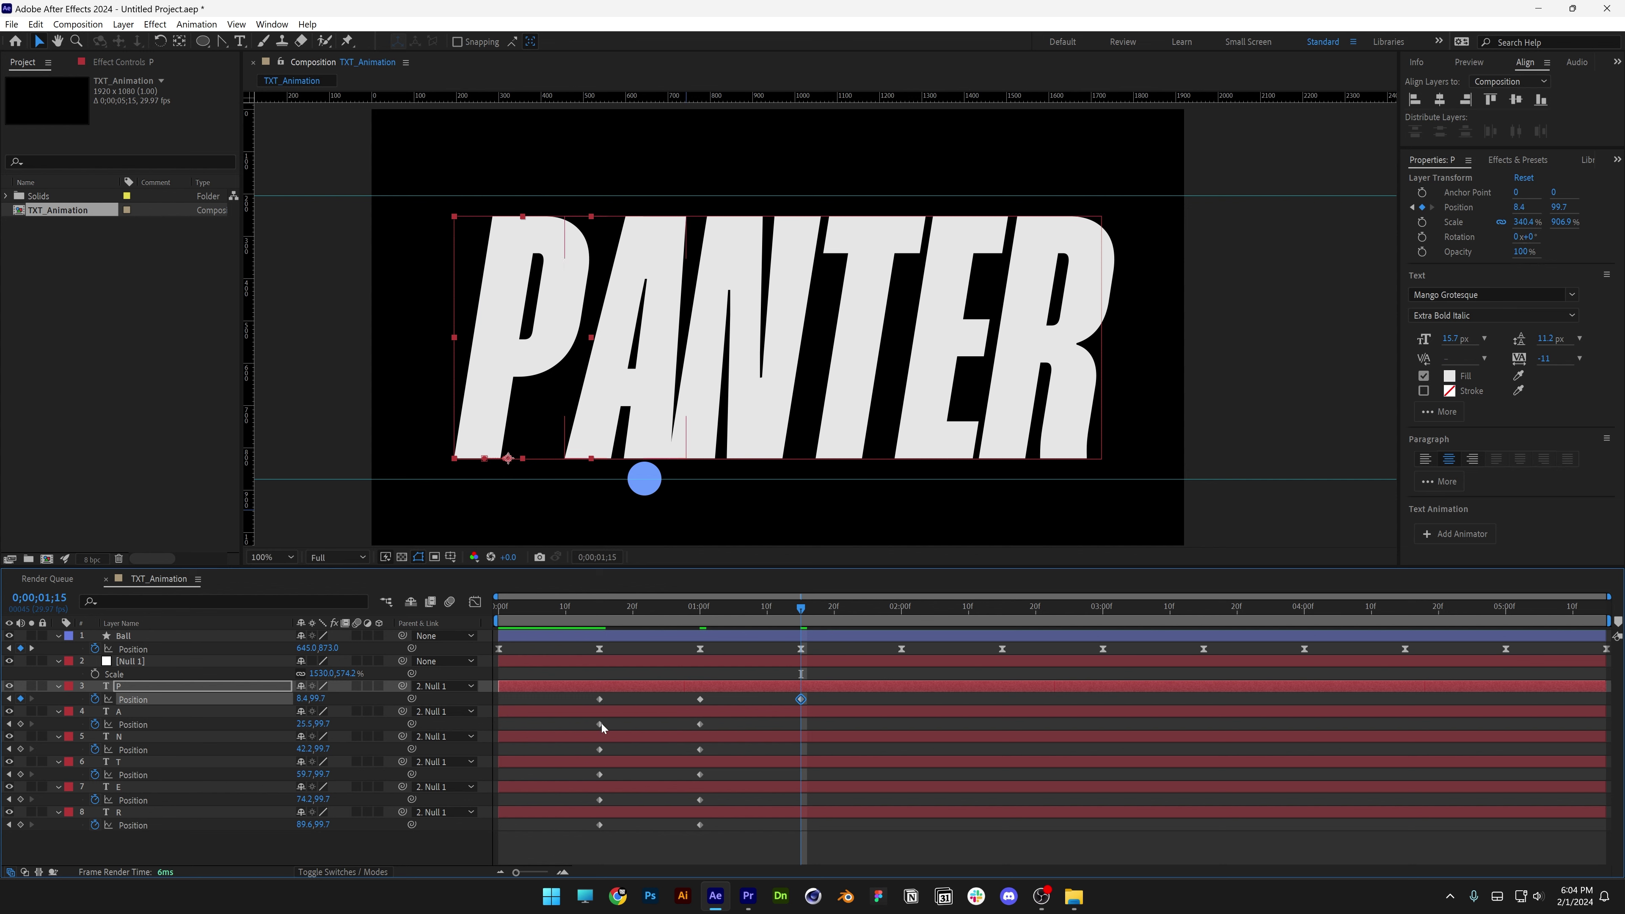
{"action": "left_click", "coordinate": [602, 724]}
{"action": "key", "text": "ctrl+c"}
{"action": "key", "text": "ctrl+v"}
{"action": "left_click", "coordinate": [599, 748]}
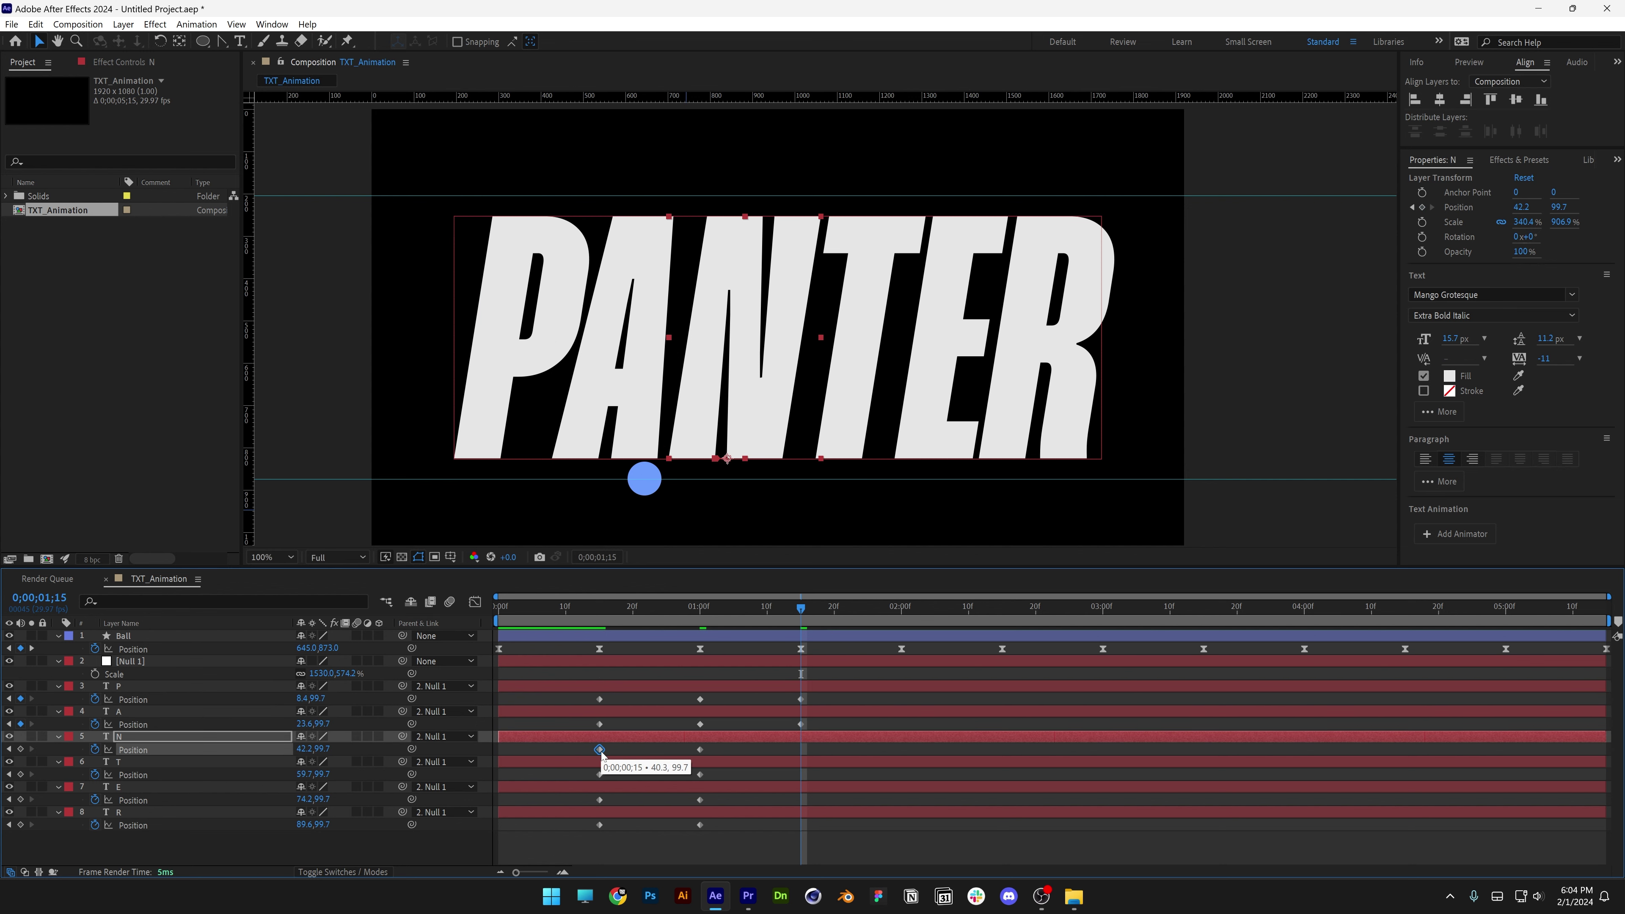
{"action": "key", "text": "ctrl+c"}
{"action": "key", "text": "ctrl+v"}
- Copy the starting Position keyframes of T, E and R from 0;15 and paste them at 1;15
{"action": "left_click", "coordinate": [599, 775]}
{"action": "key", "text": "ctrl+c"}
{"action": "key", "text": "ctrl+v"}
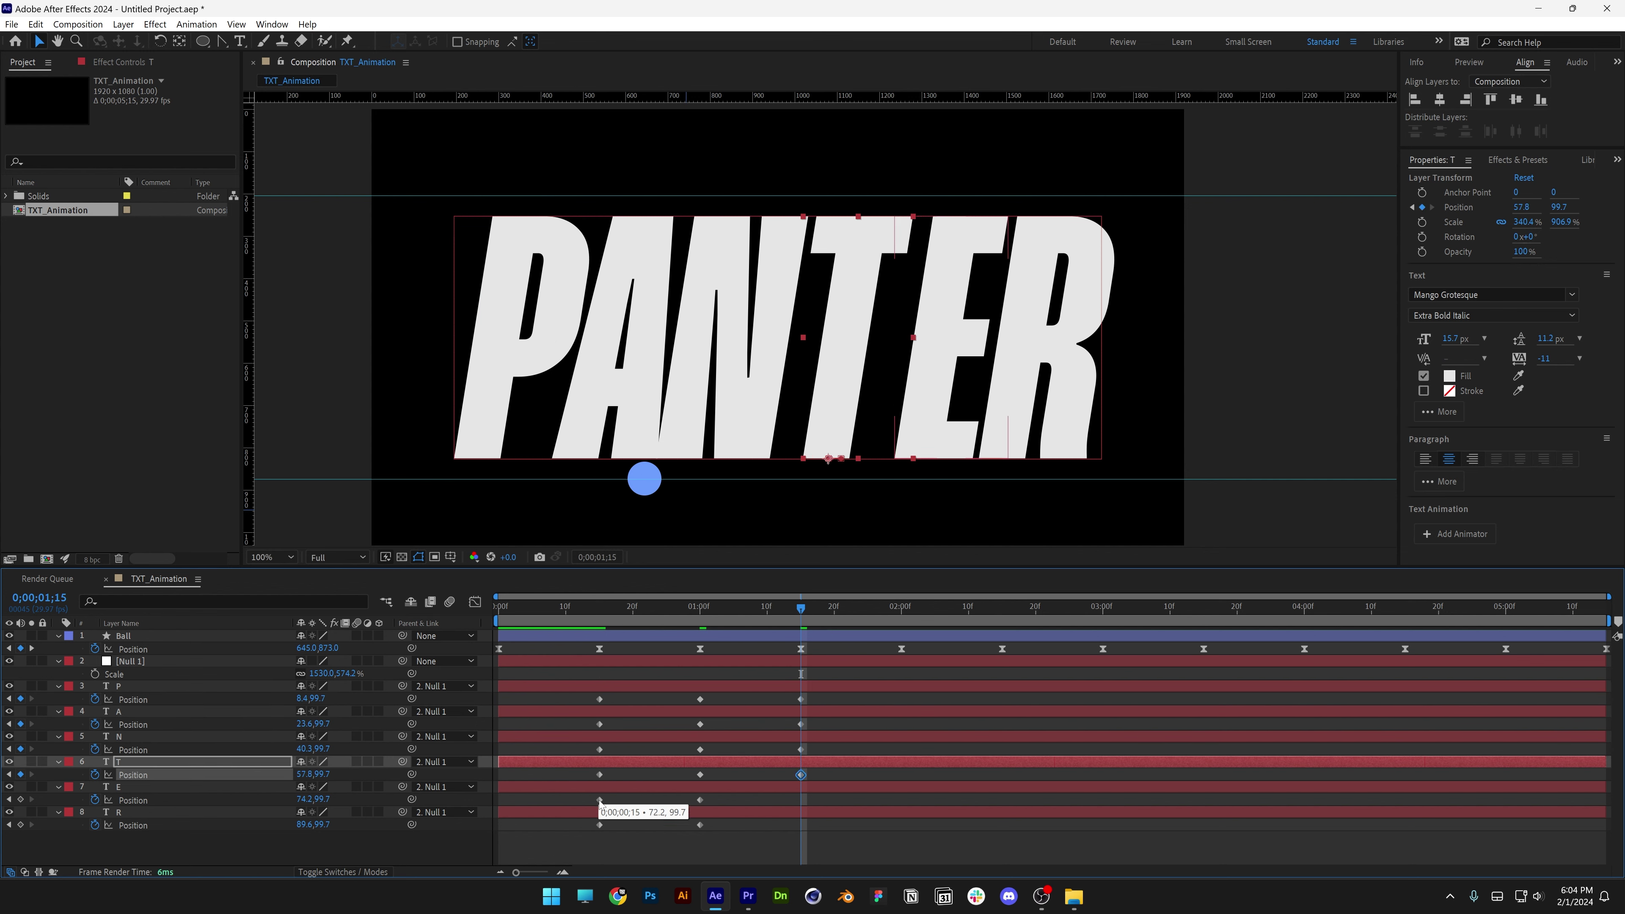
{"action": "left_click", "coordinate": [599, 800]}
{"action": "key", "text": "ctrl+c"}
{"action": "key", "text": "ctrl+v"}
{"action": "left_click", "coordinate": [599, 825]}
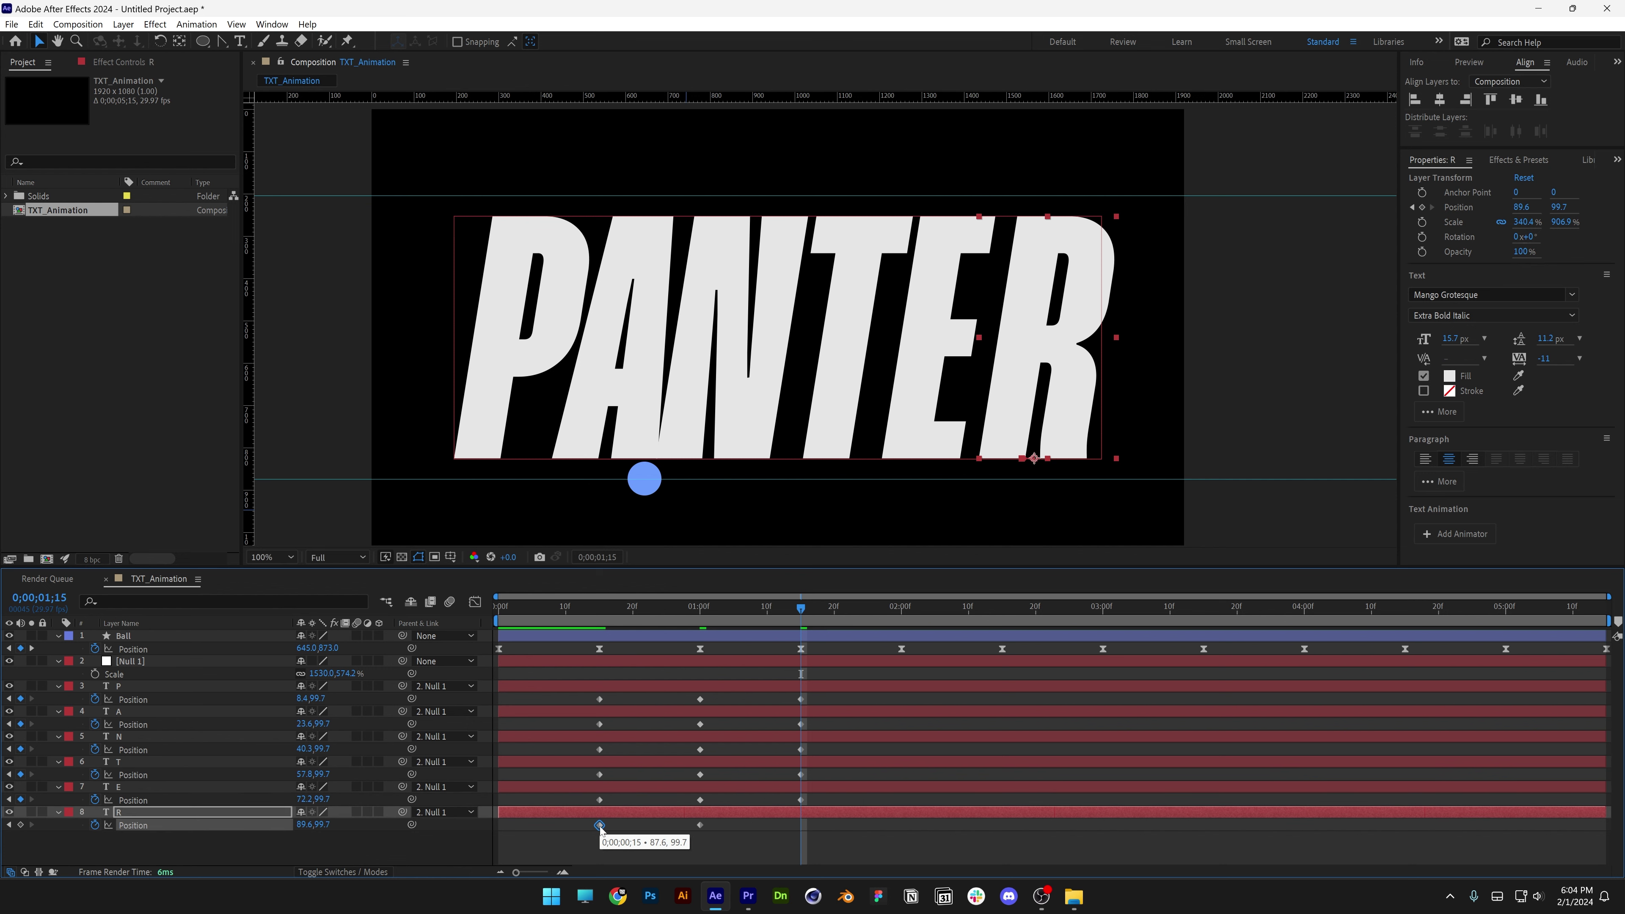
{"action": "key", "text": "ctrl+c"}
{"action": "key", "text": "ctrl+v"}
- At 1;18, open a gap for the ball by shifting P and A left to about 2.9 and 18.1, and N, T, E, R right, with N at about 42.4
{"action": "mouse_move", "coordinate": [813, 608]}
{"action": "left_mouse_down"}
{"action": "mouse_move", "coordinate": [853, 618]}
{"action": "mouse_move", "coordinate": [824, 618]}
{"action": "left_mouse_up"}
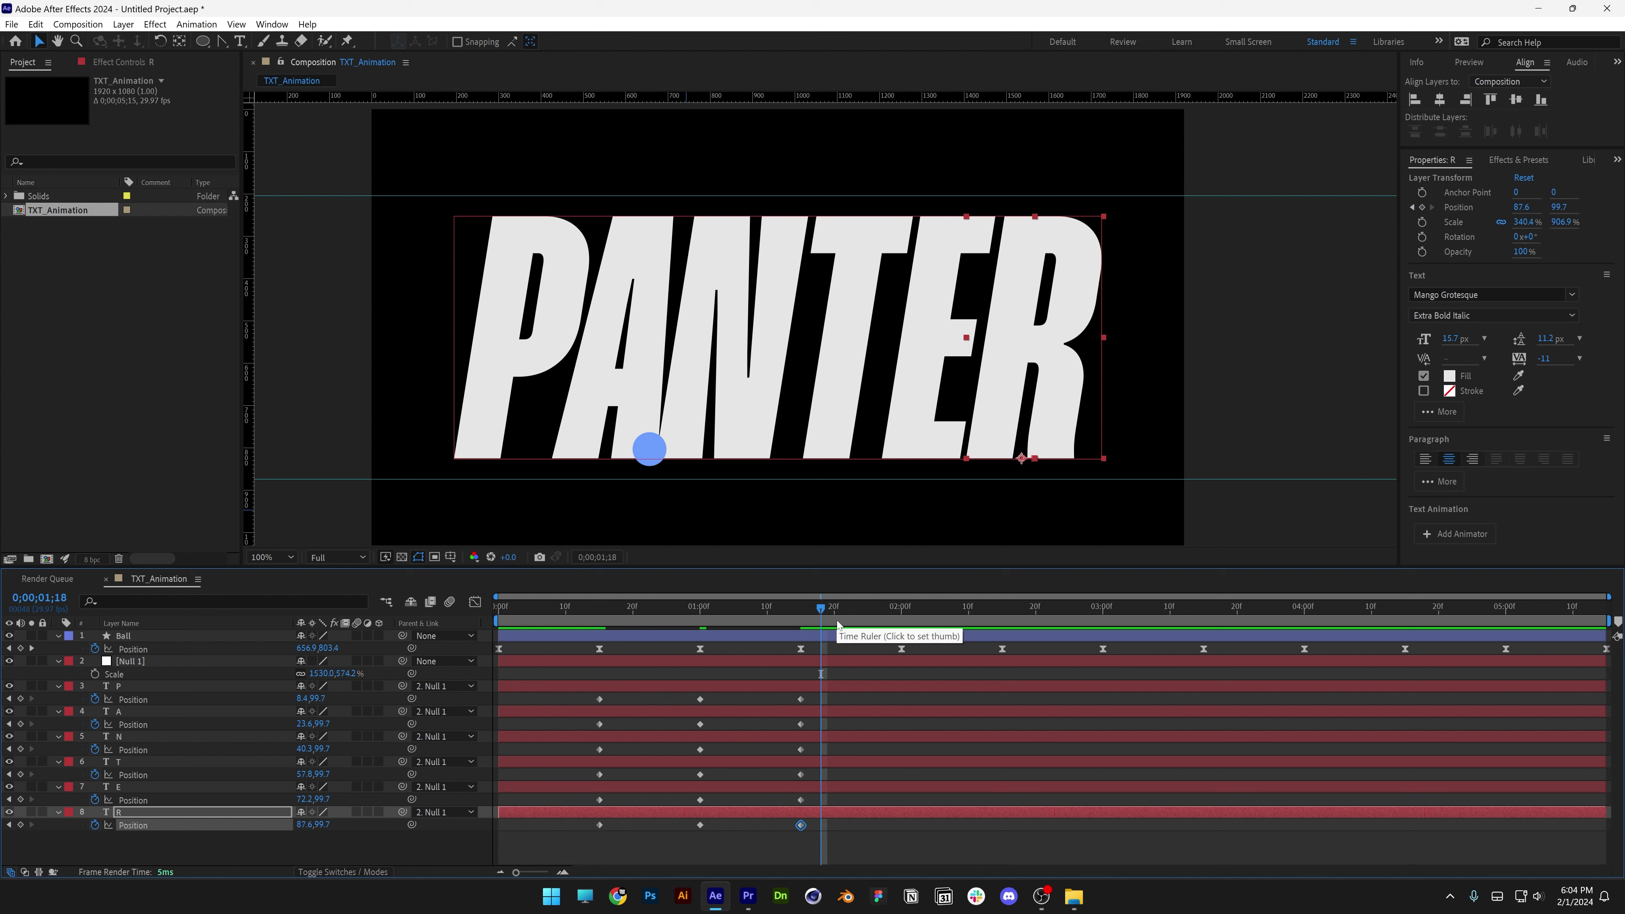
{"action": "left_click", "coordinate": [135, 686]}
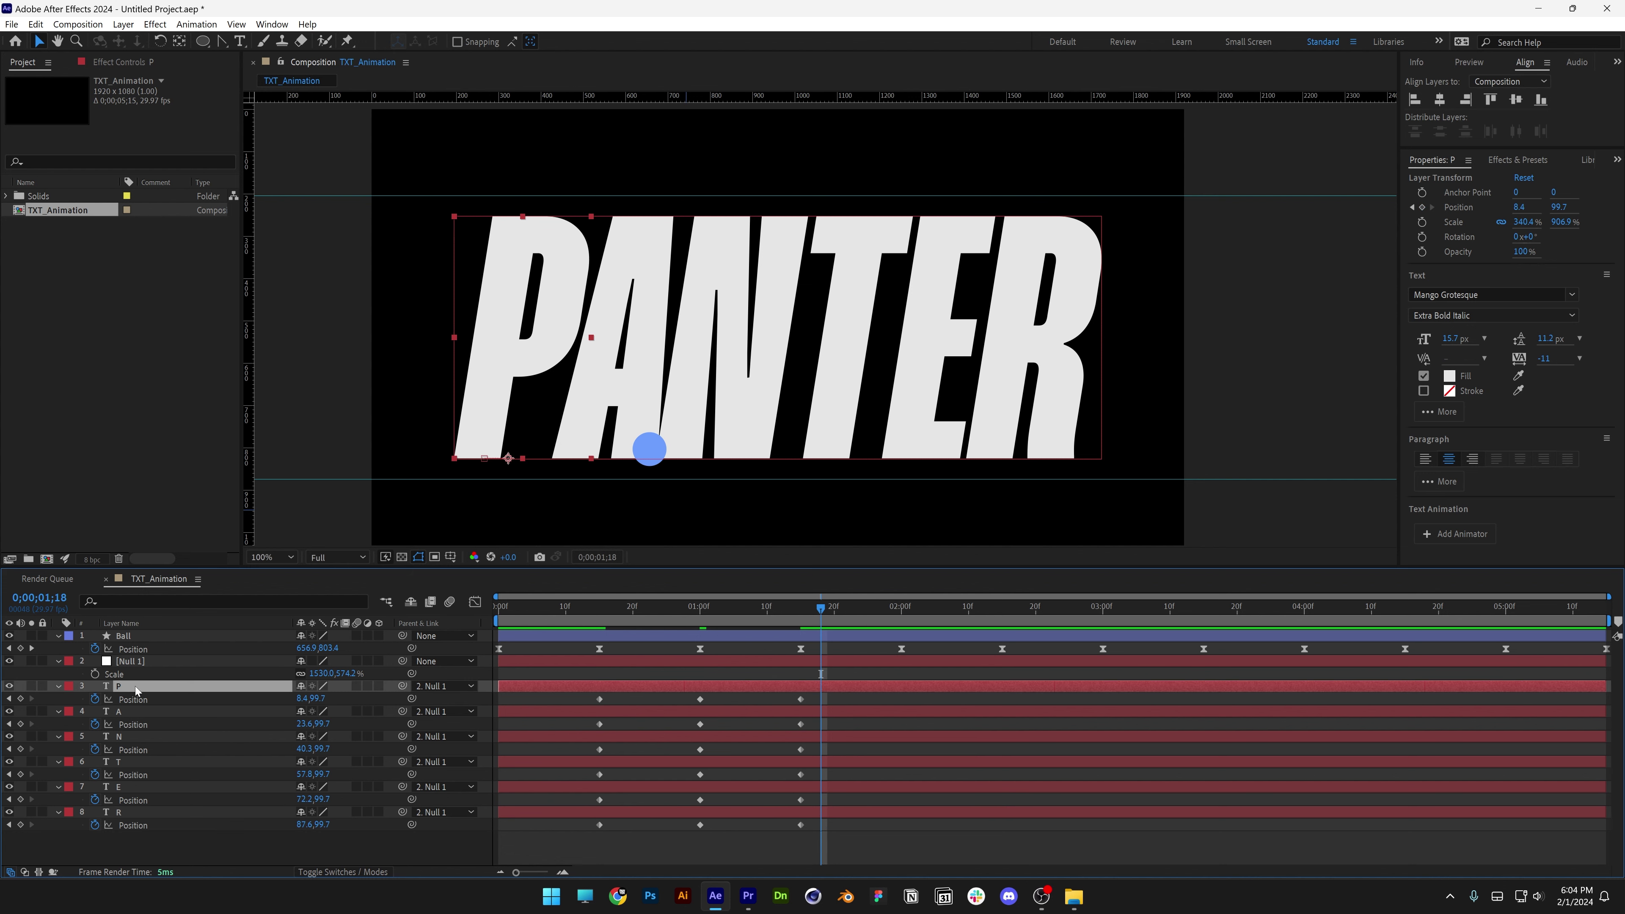
{"action": "left_click", "coordinate": [128, 712], "text": "ctrl"}
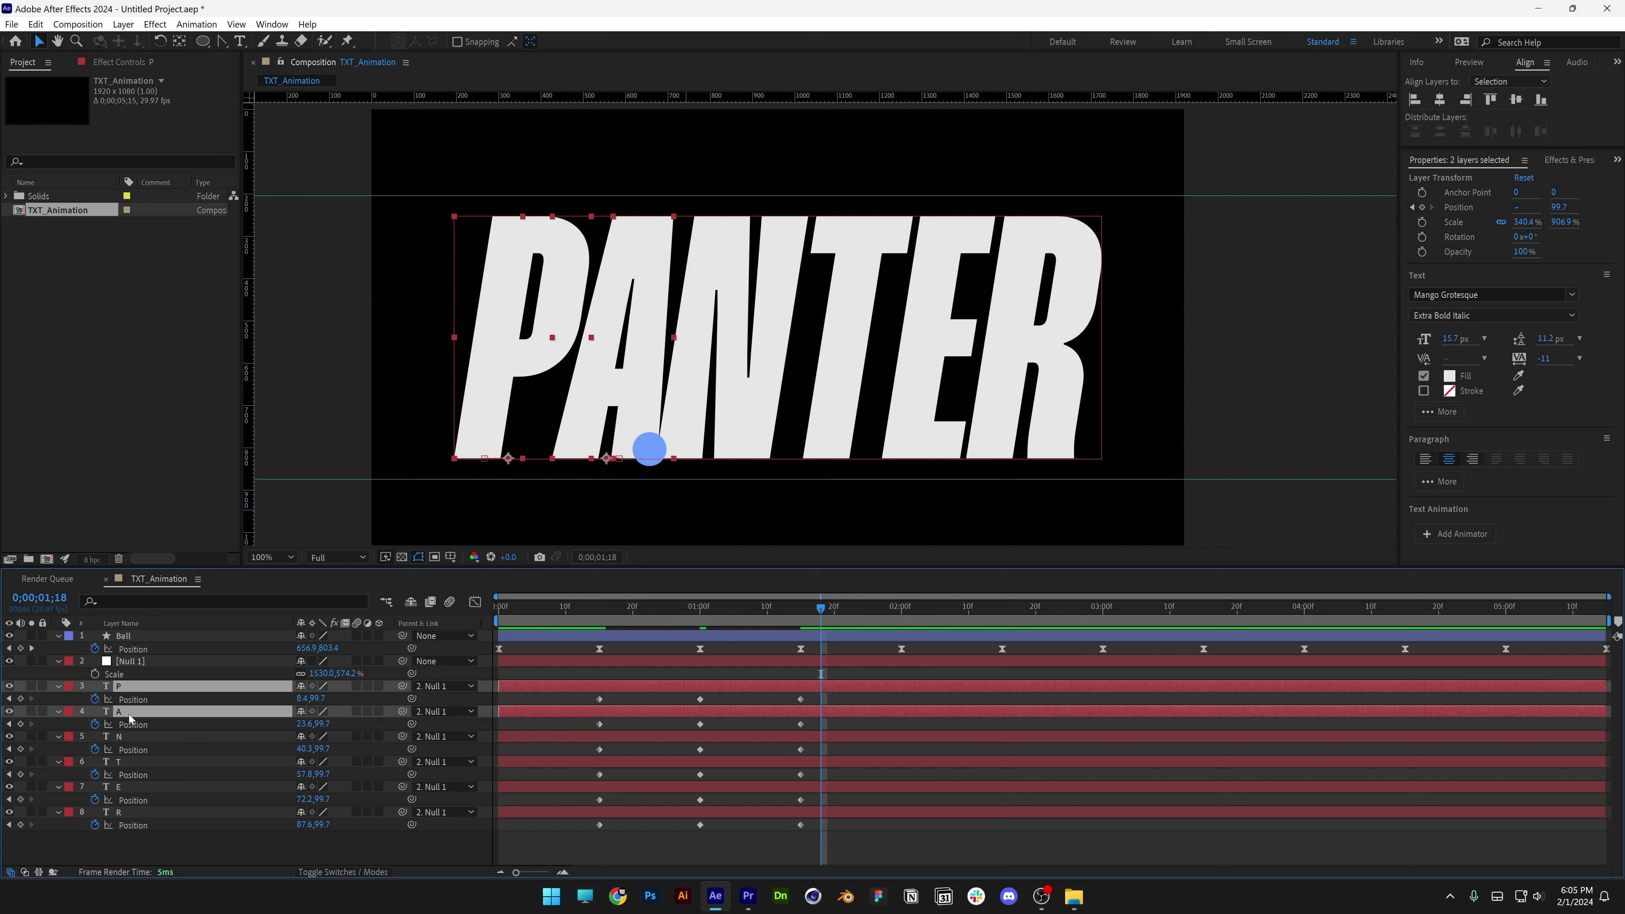
{"action": "left_click_drag", "start_coordinate": [640, 380], "coordinate": [607, 377]}
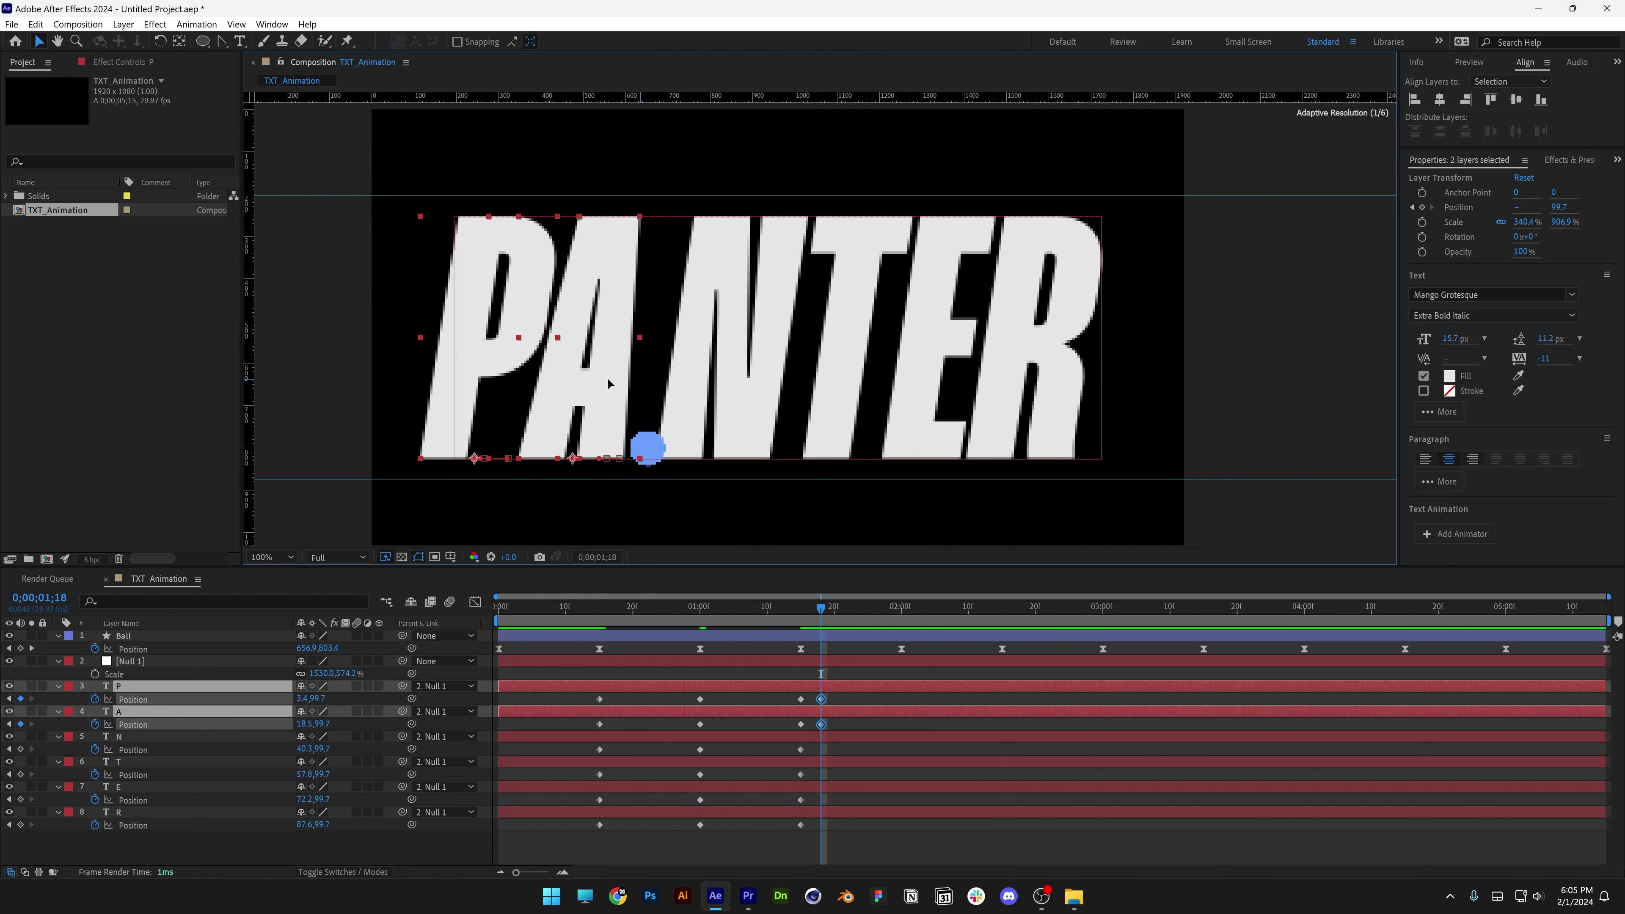
{"action": "left_click", "coordinate": [137, 736]}
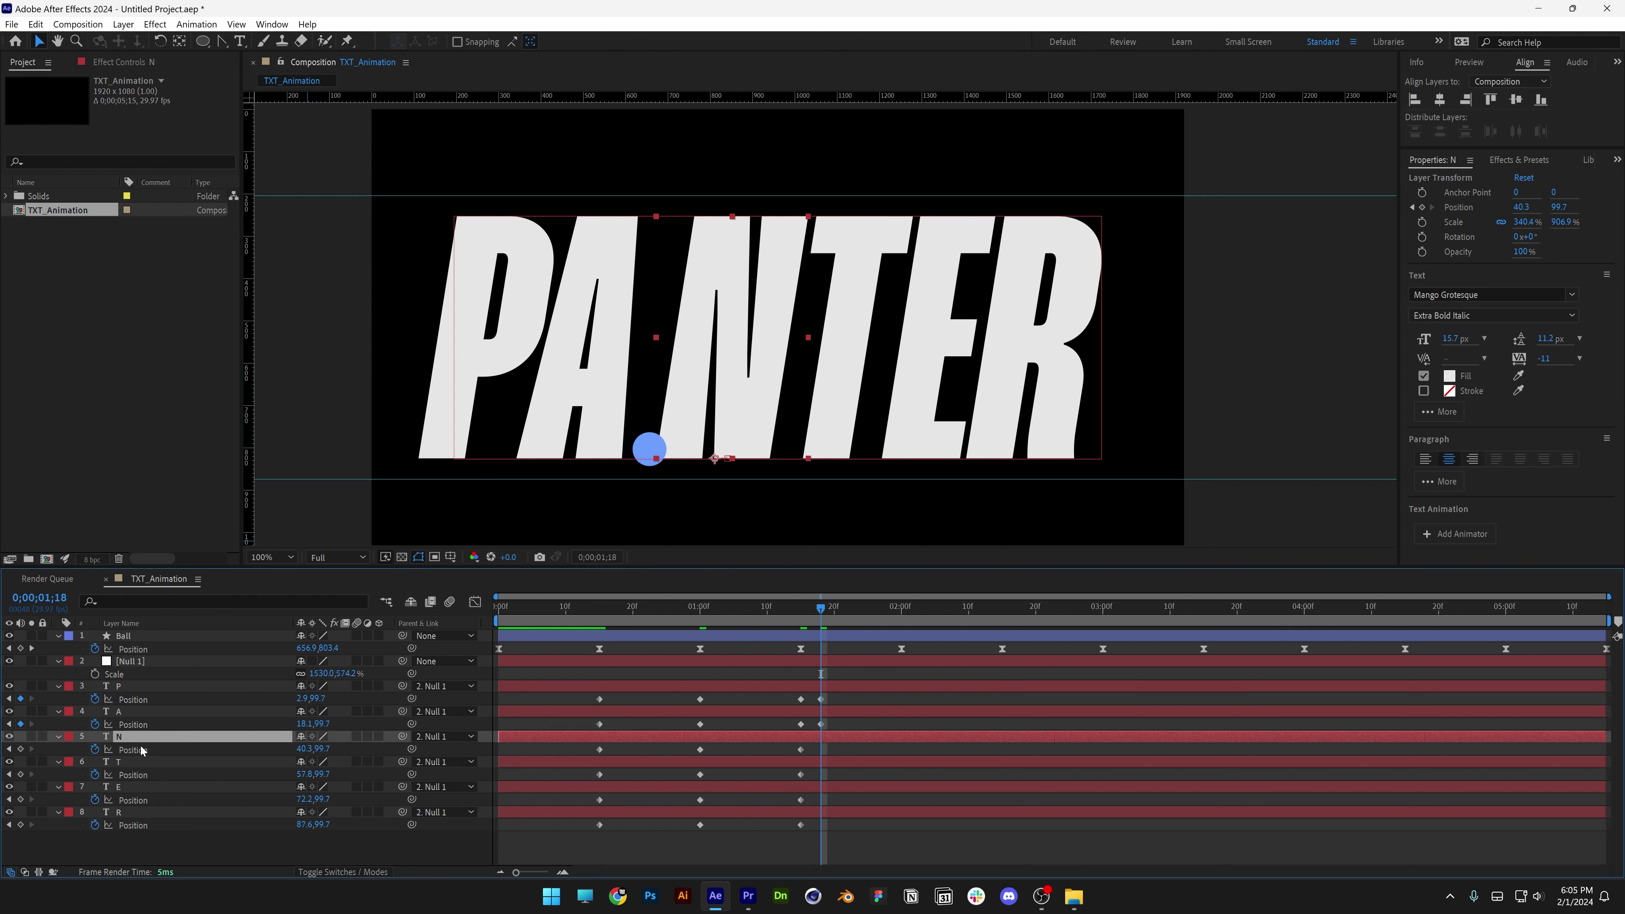
{"action": "left_click", "coordinate": [130, 812], "text": "shift"}
{"action": "left_click_drag", "start_coordinate": [729, 405], "coordinate": [742, 405]}
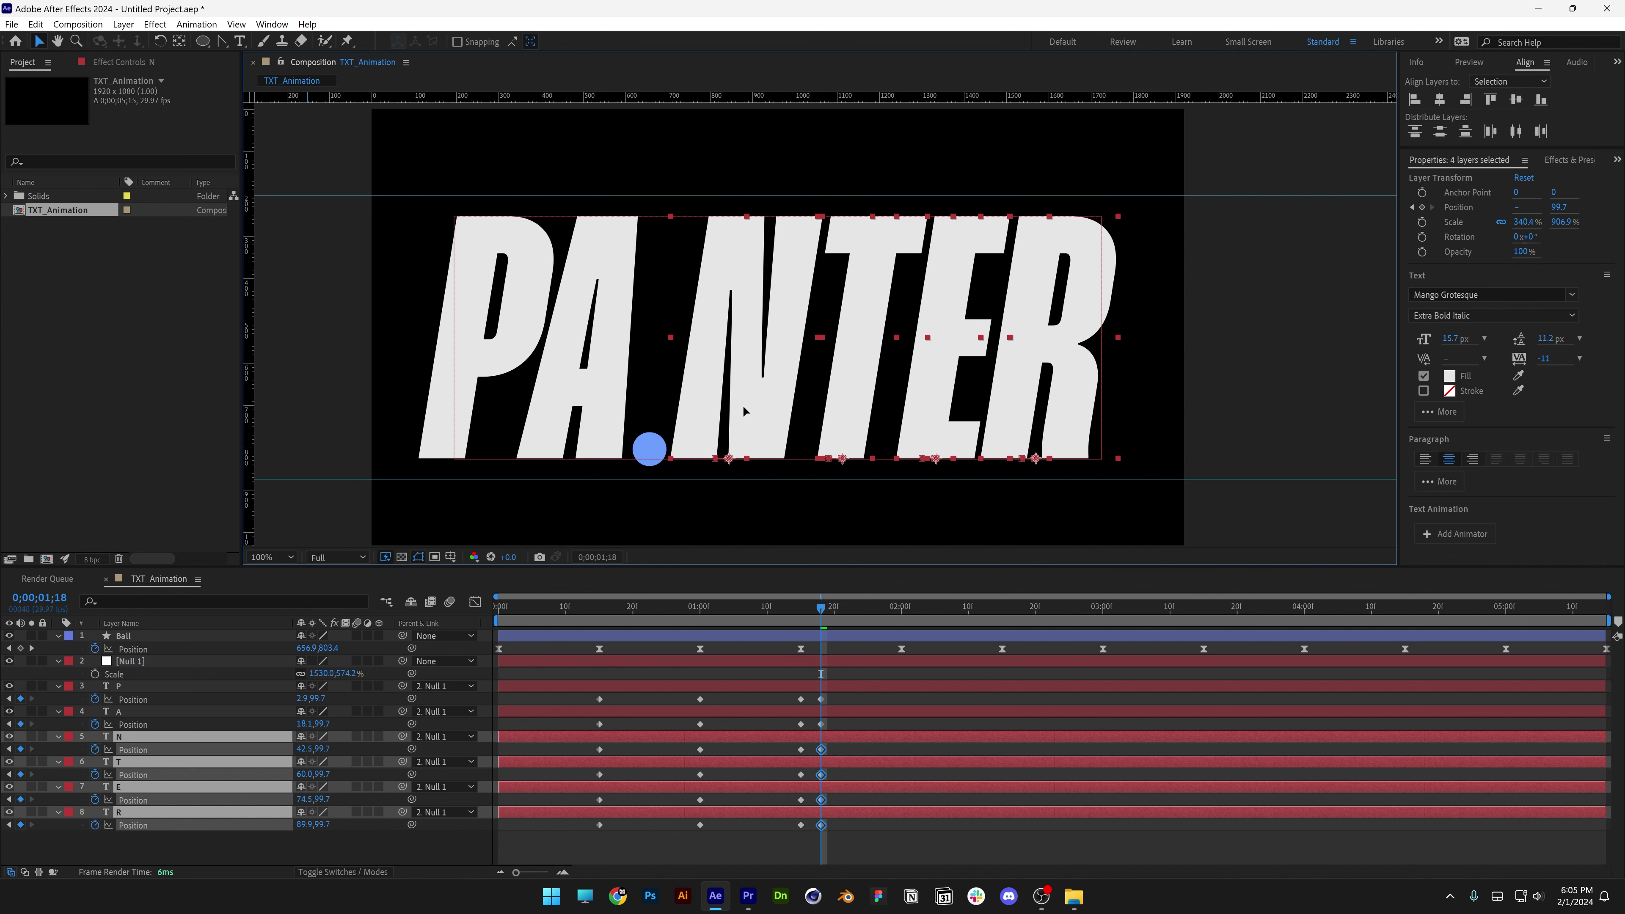
- Move all six letters' Position keyframes from 1;18 to 2;00
{"action": "left_click_drag", "start_coordinate": [851, 696], "coordinate": [813, 830]}
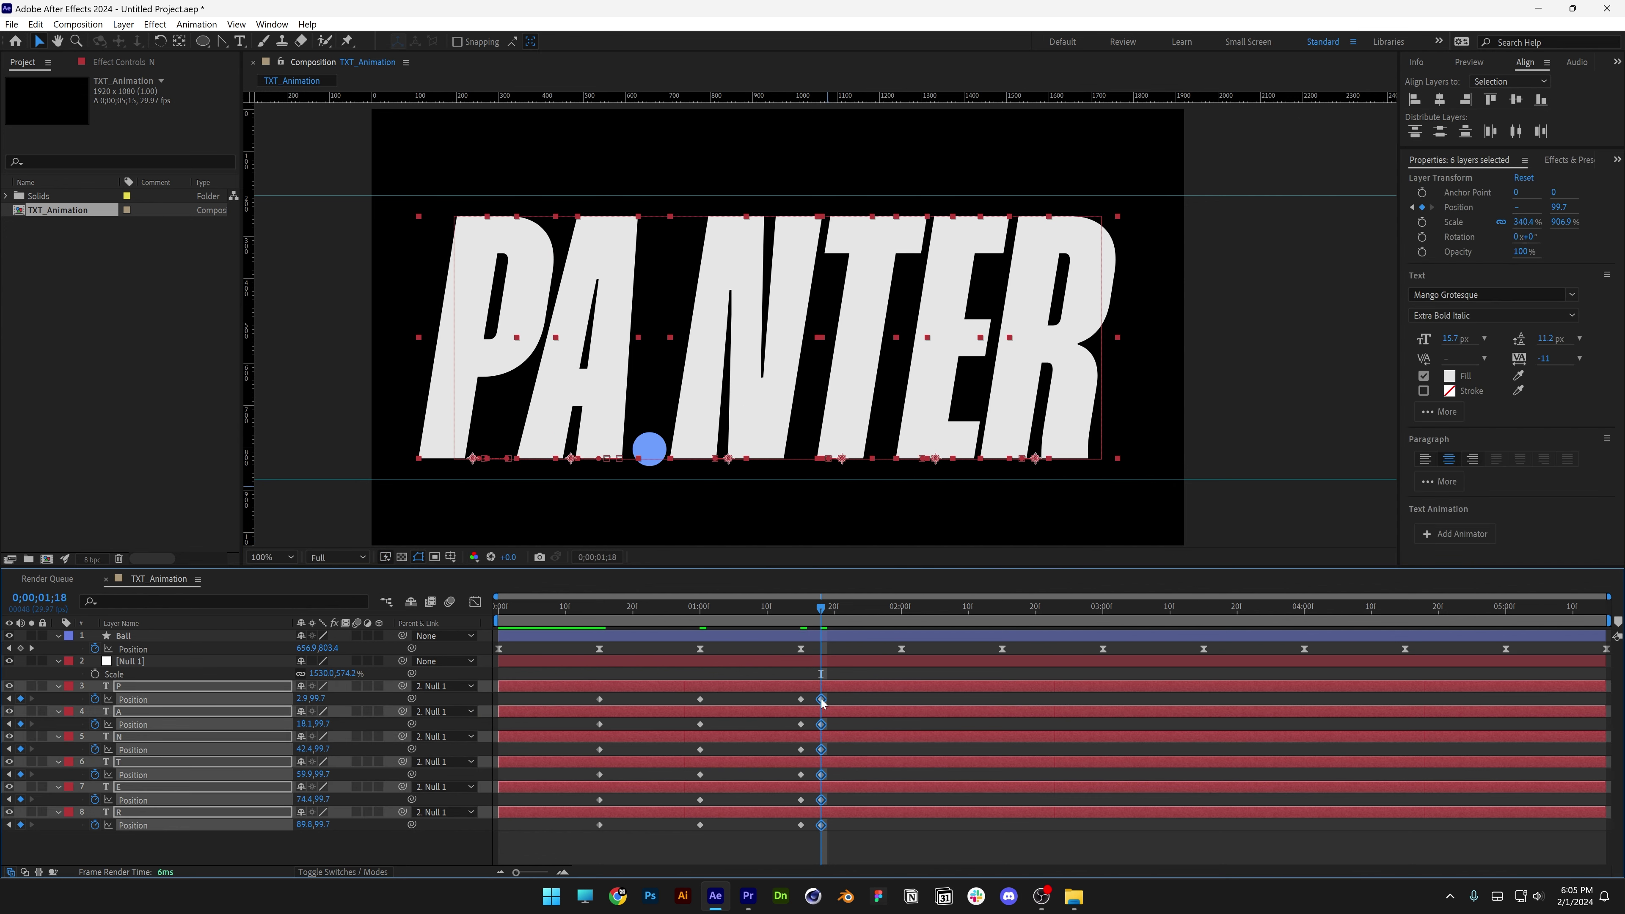
{"action": "left_click_drag", "start_coordinate": [821, 699], "coordinate": [901, 699]}
- Copy each letter's closed Position keyframe from 1;15 and paste it at 2;15
{"action": "left_click_drag", "start_coordinate": [904, 603], "coordinate": [1004, 615]}
{"action": "left_click", "coordinate": [801, 699]}
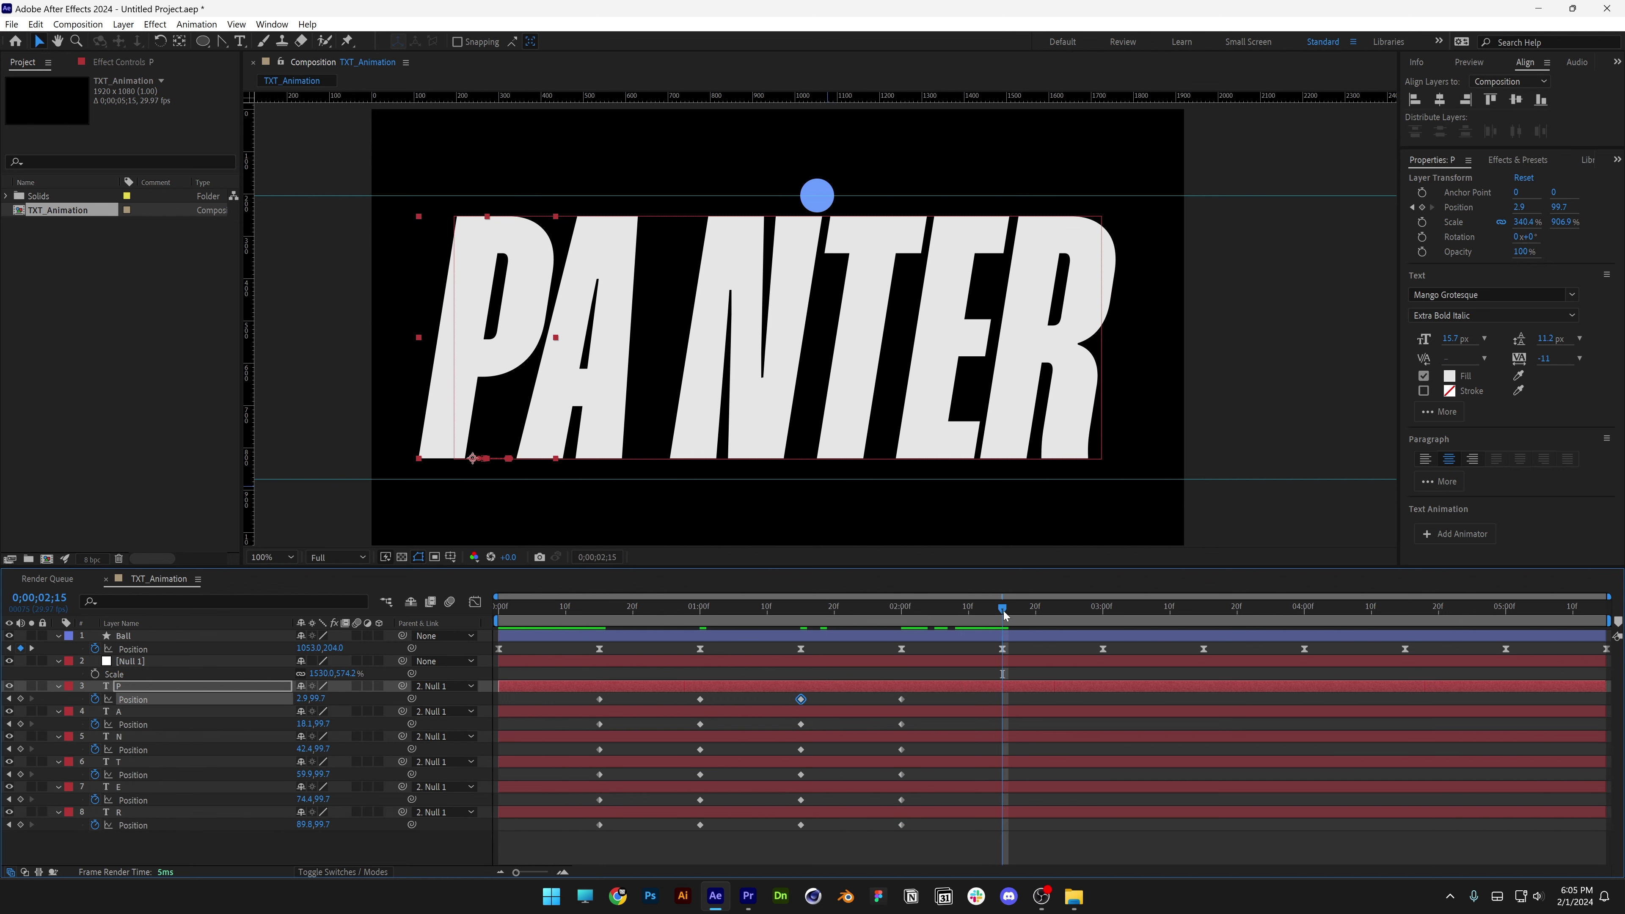
{"action": "key", "text": "ctrl+v"}
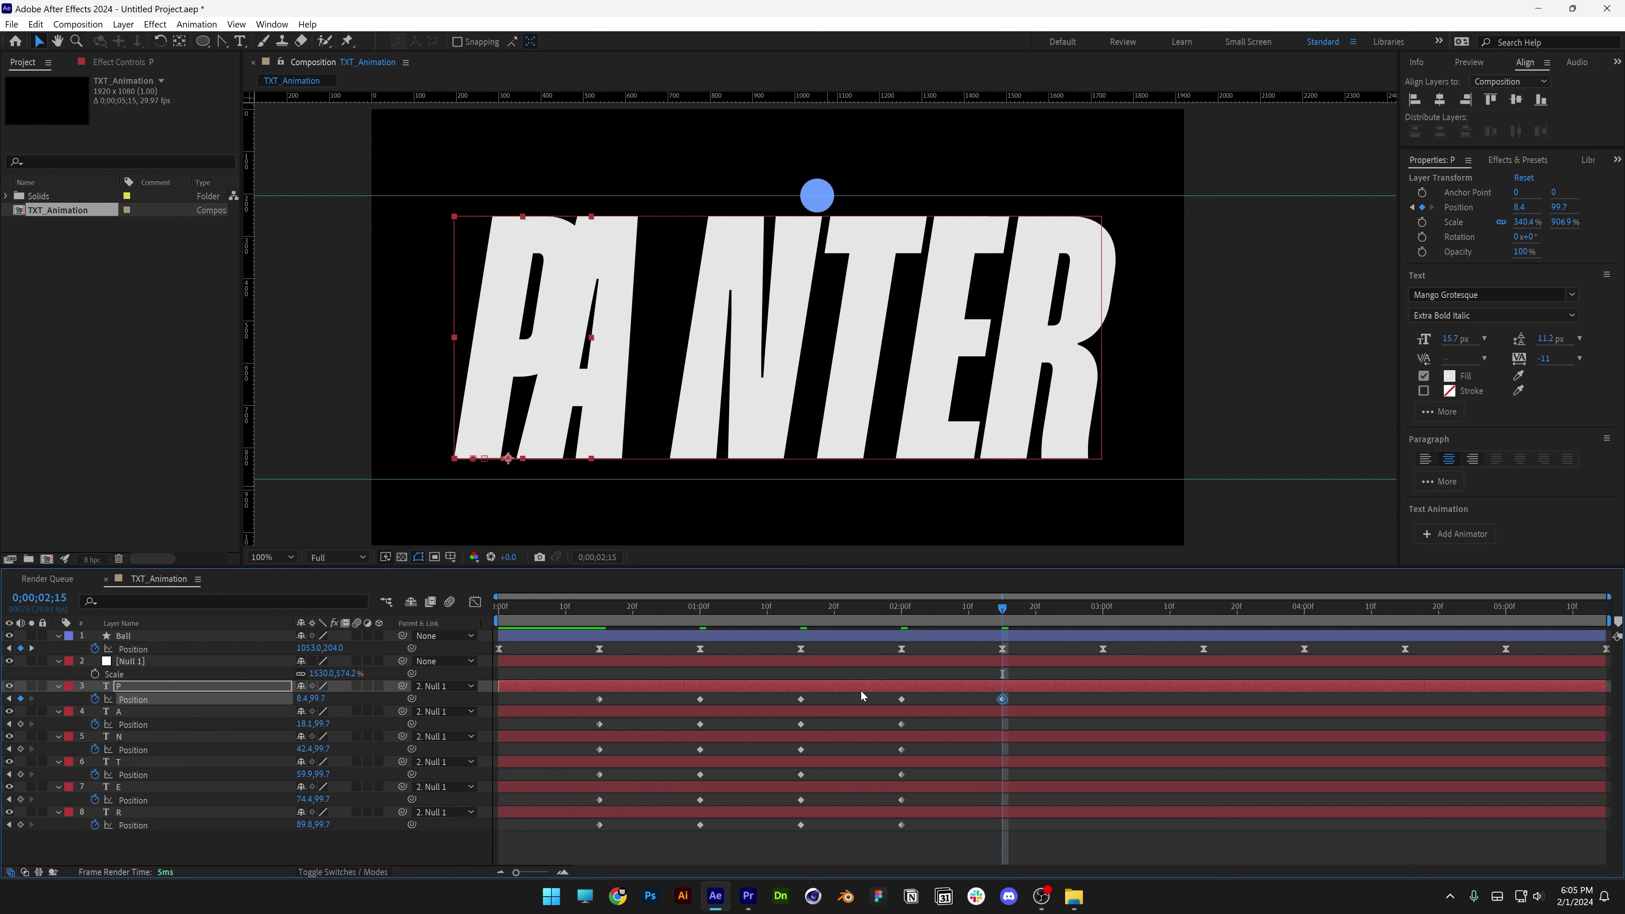
{"action": "left_click", "coordinate": [801, 724]}
{"action": "key", "text": "ctrl+c"}
{"action": "key", "text": "ctrl+v"}
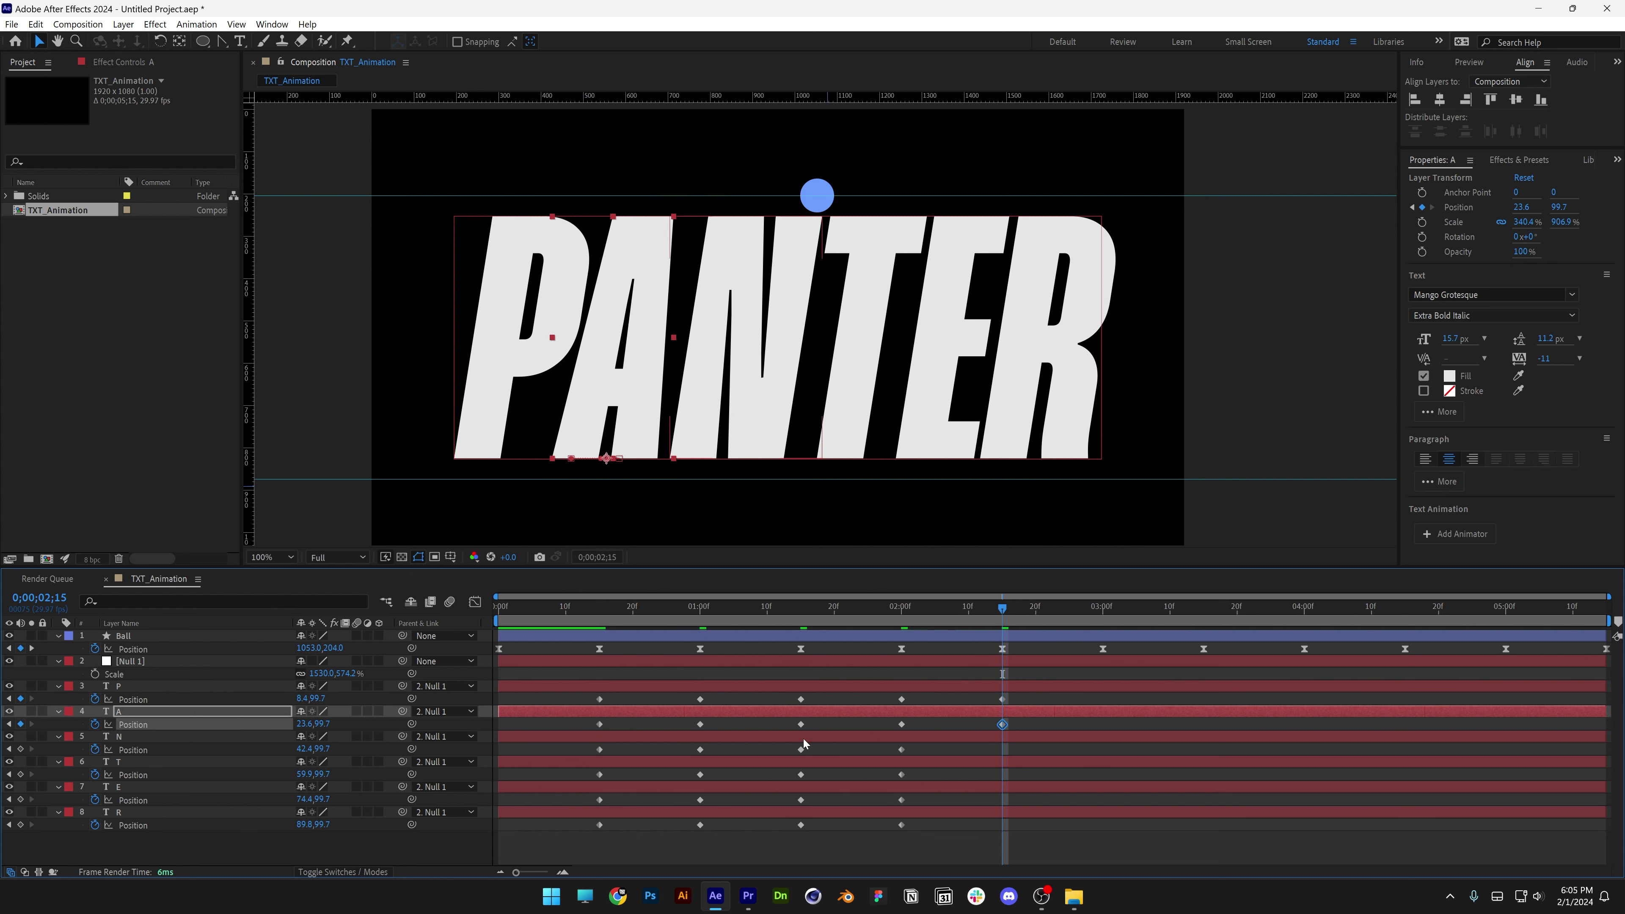
{"action": "left_click", "coordinate": [1003, 800]}
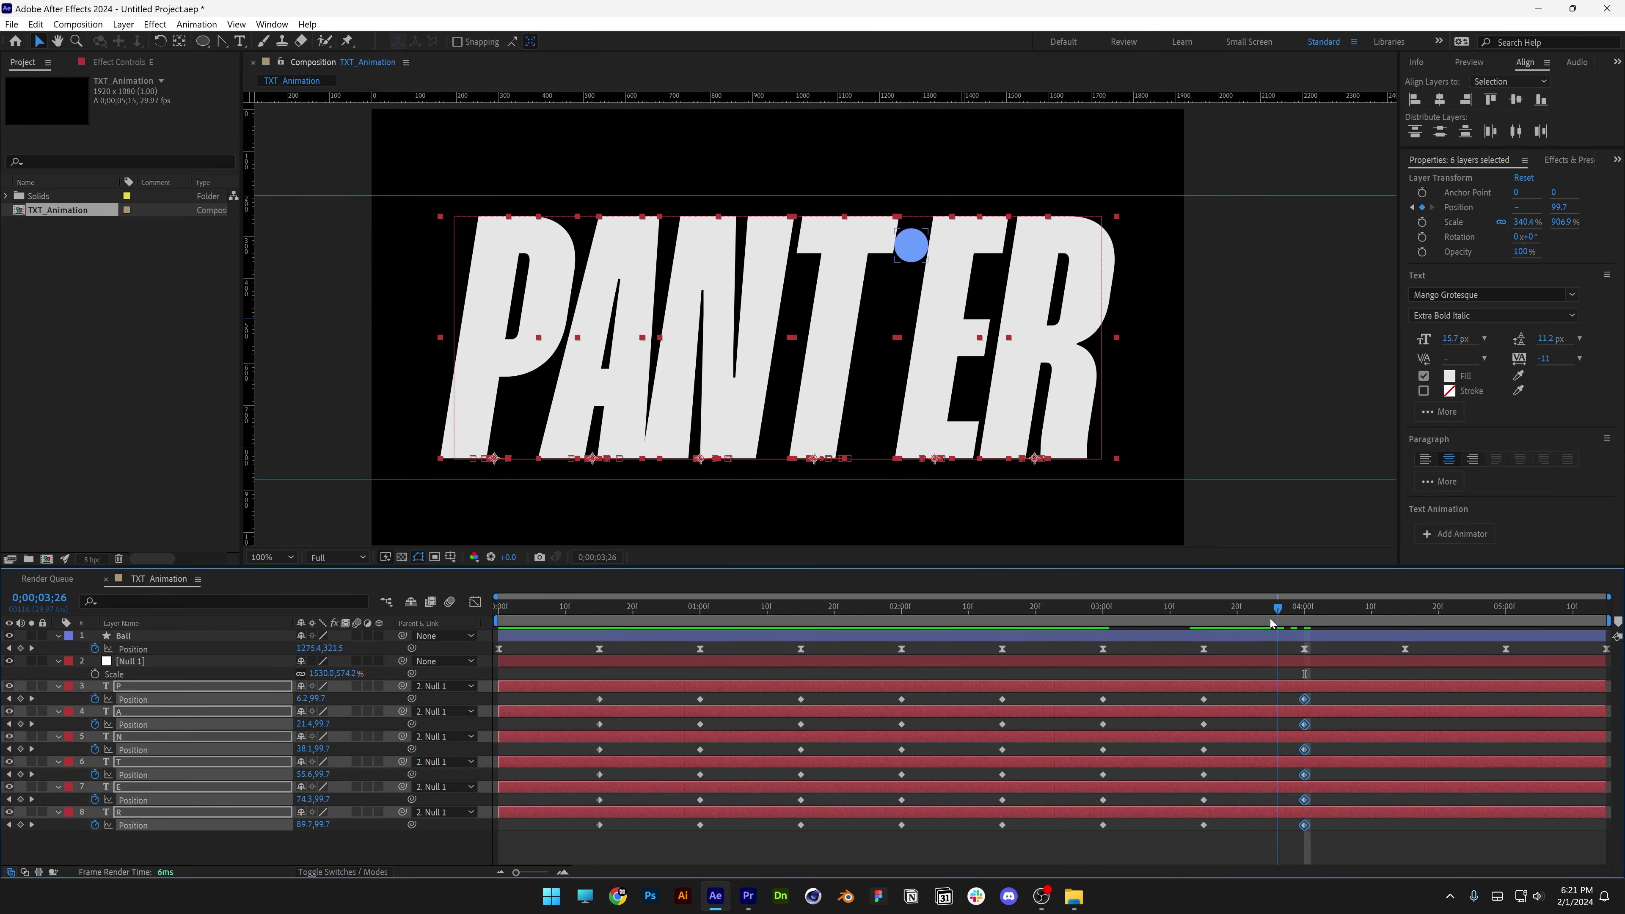
- Apply Easy Ease to all Position keyframes of the six letter layers
{"action": "left_click_drag", "start_coordinate": [1269, 618], "coordinate": [1450, 631]}
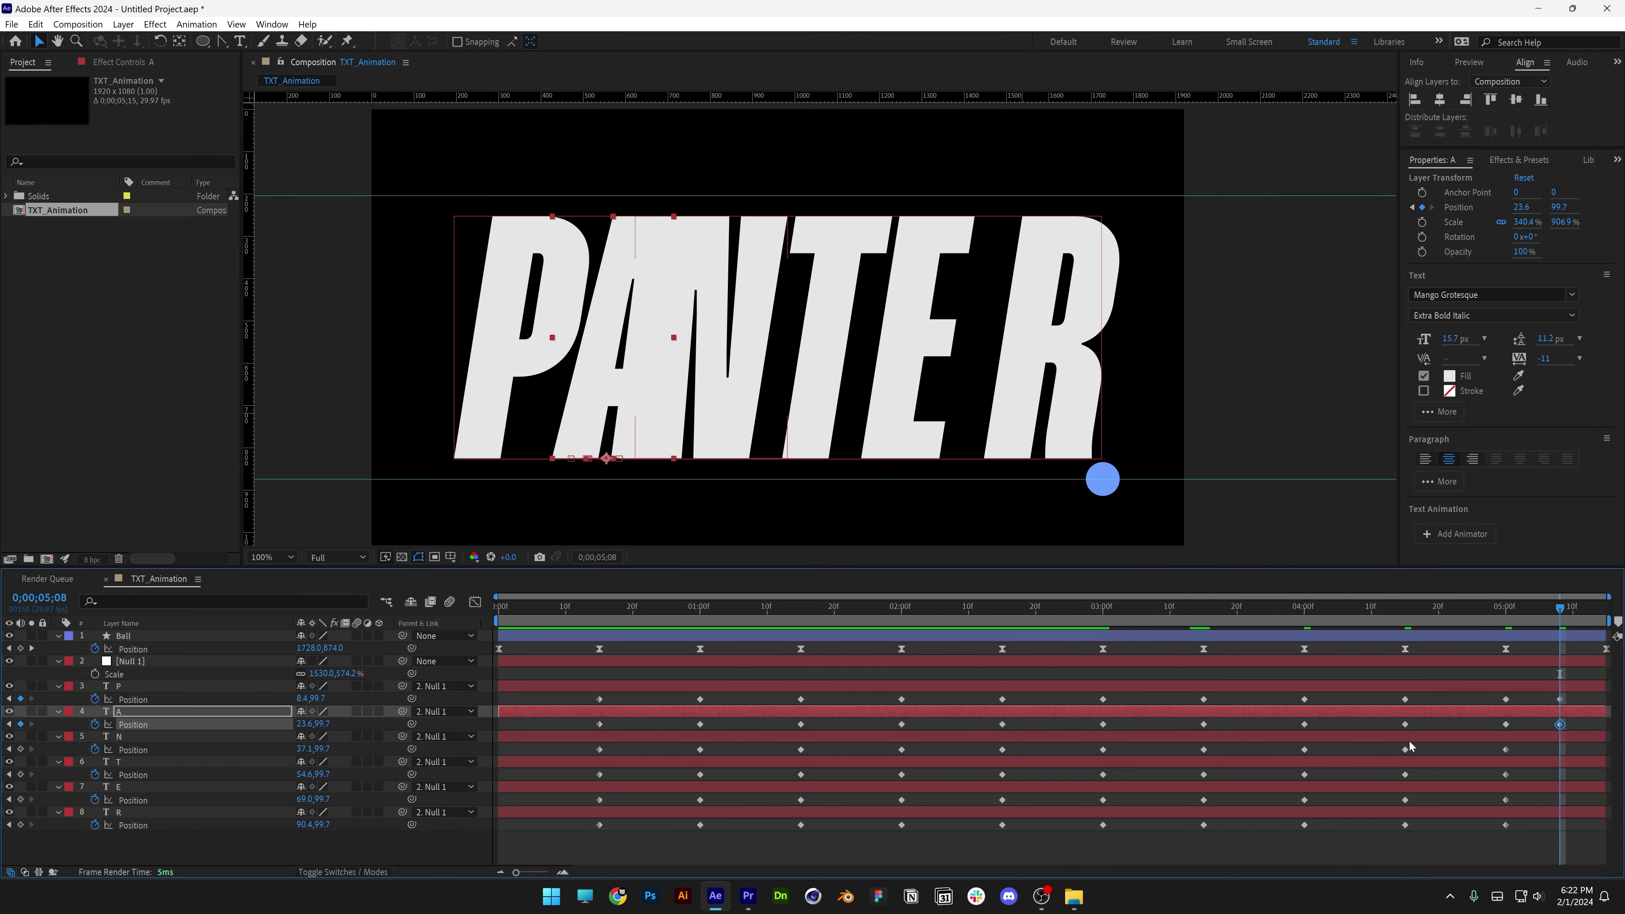
{"action": "left_click_drag", "start_coordinate": [1570, 843], "coordinate": [523, 675]}
{"action": "right_click", "coordinate": [599, 699]}
{"action": "mouse_move", "coordinate": [657, 692]}
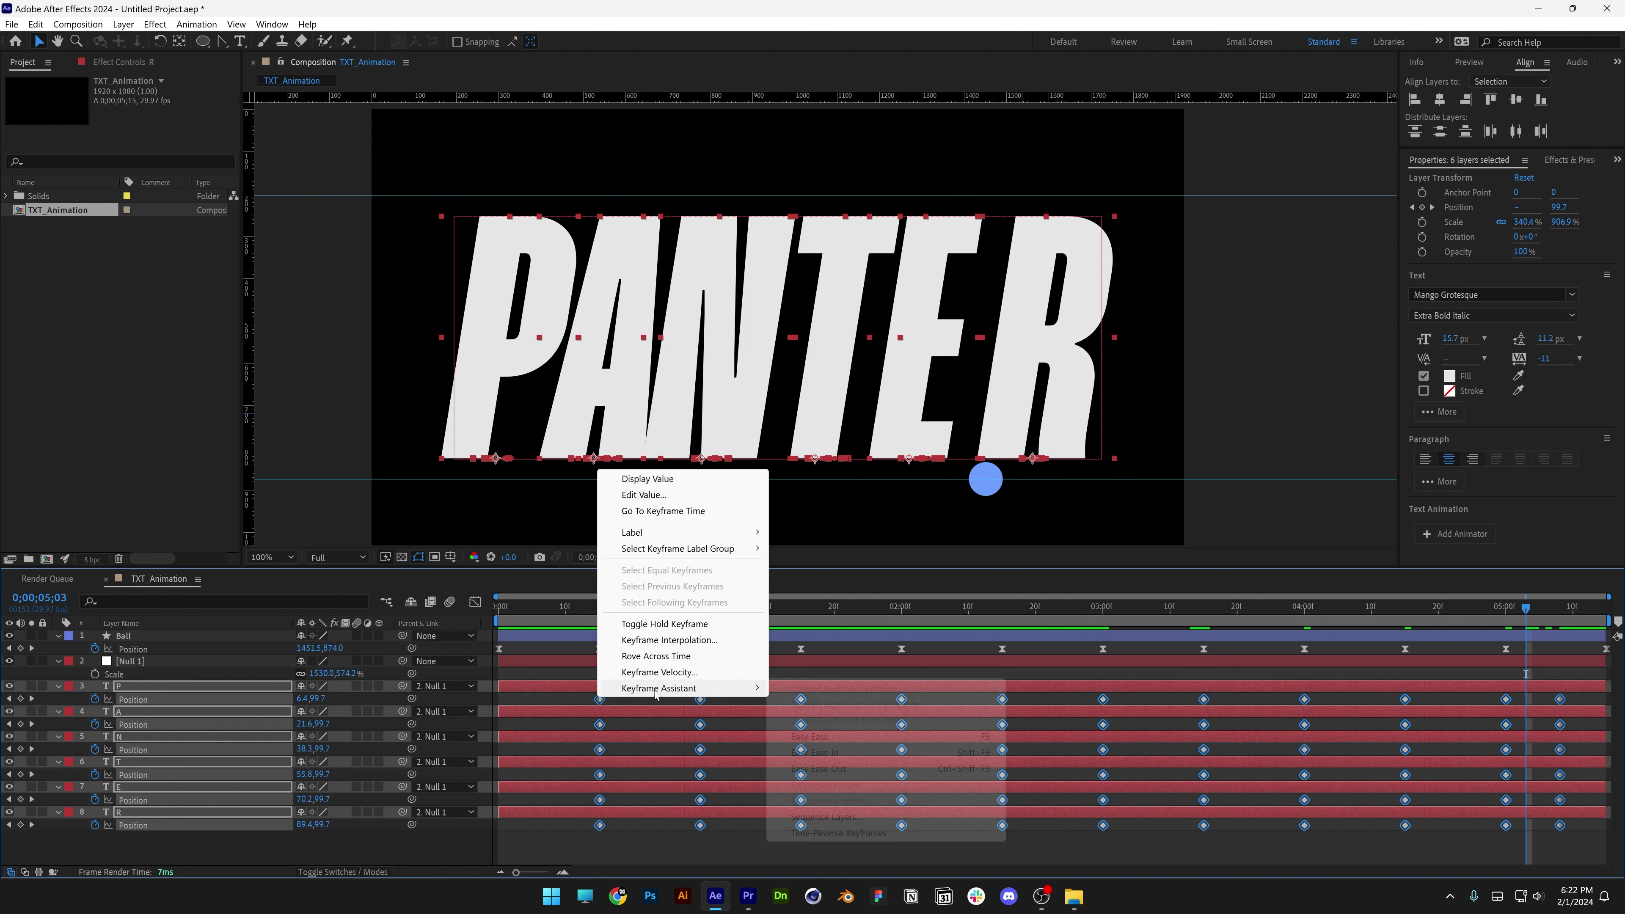
{"action": "left_click", "coordinate": [809, 736]}
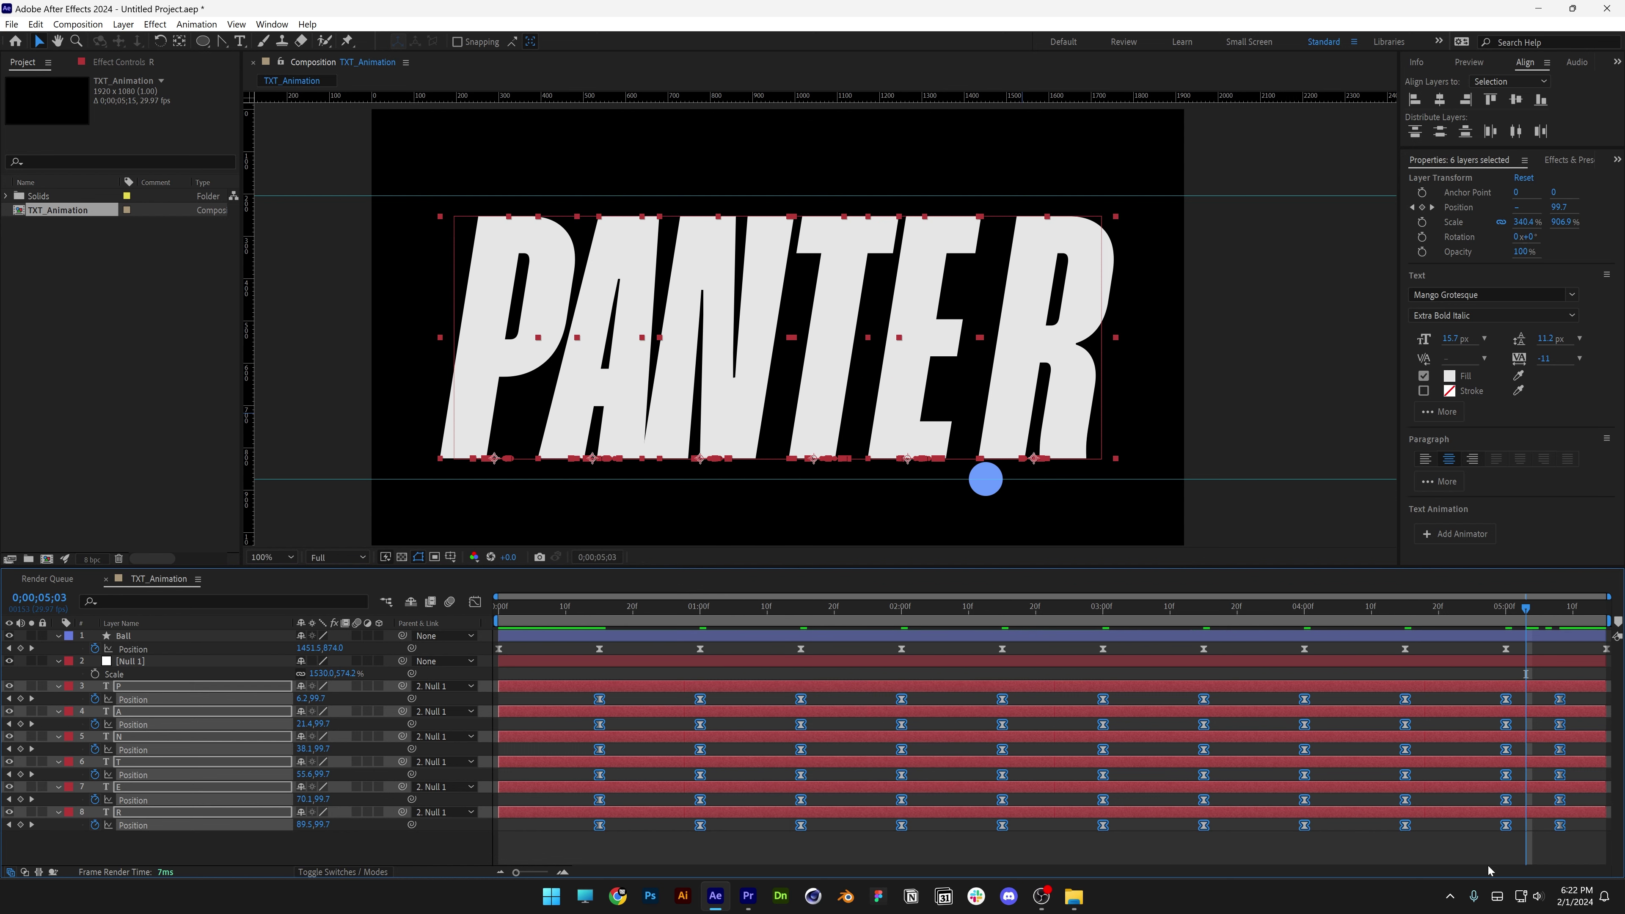
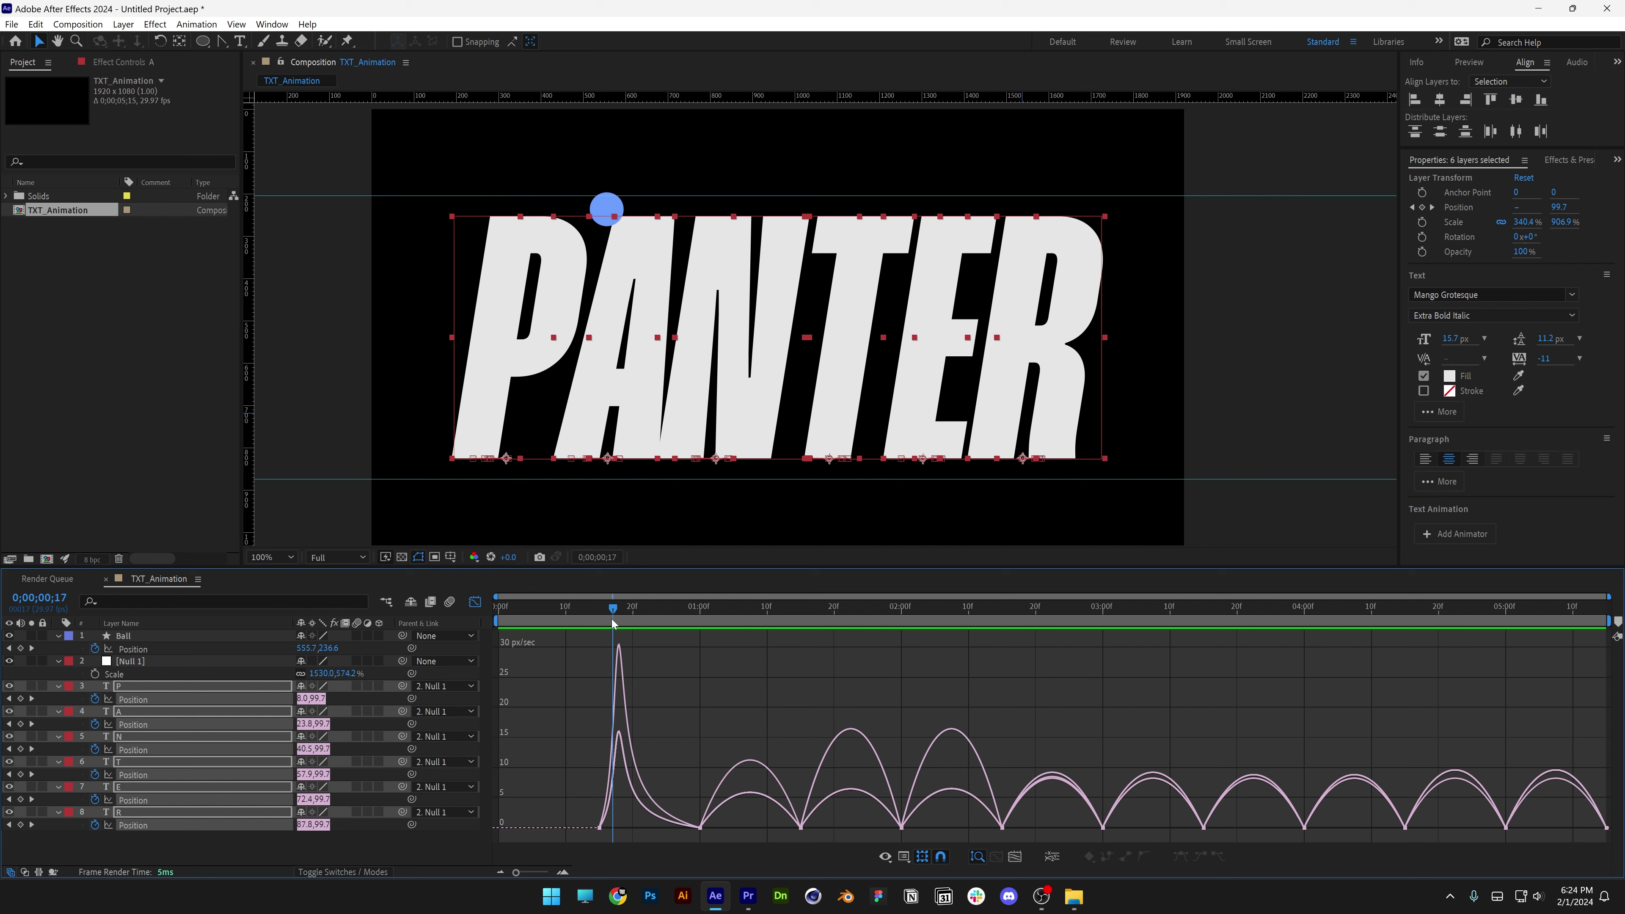
- Shape the letters' first speed curve so it peaks right after the 0;15 keyframes, and check the opening gap
{"action": "left_click_drag", "start_coordinate": [612, 618], "coordinate": [599, 621]}
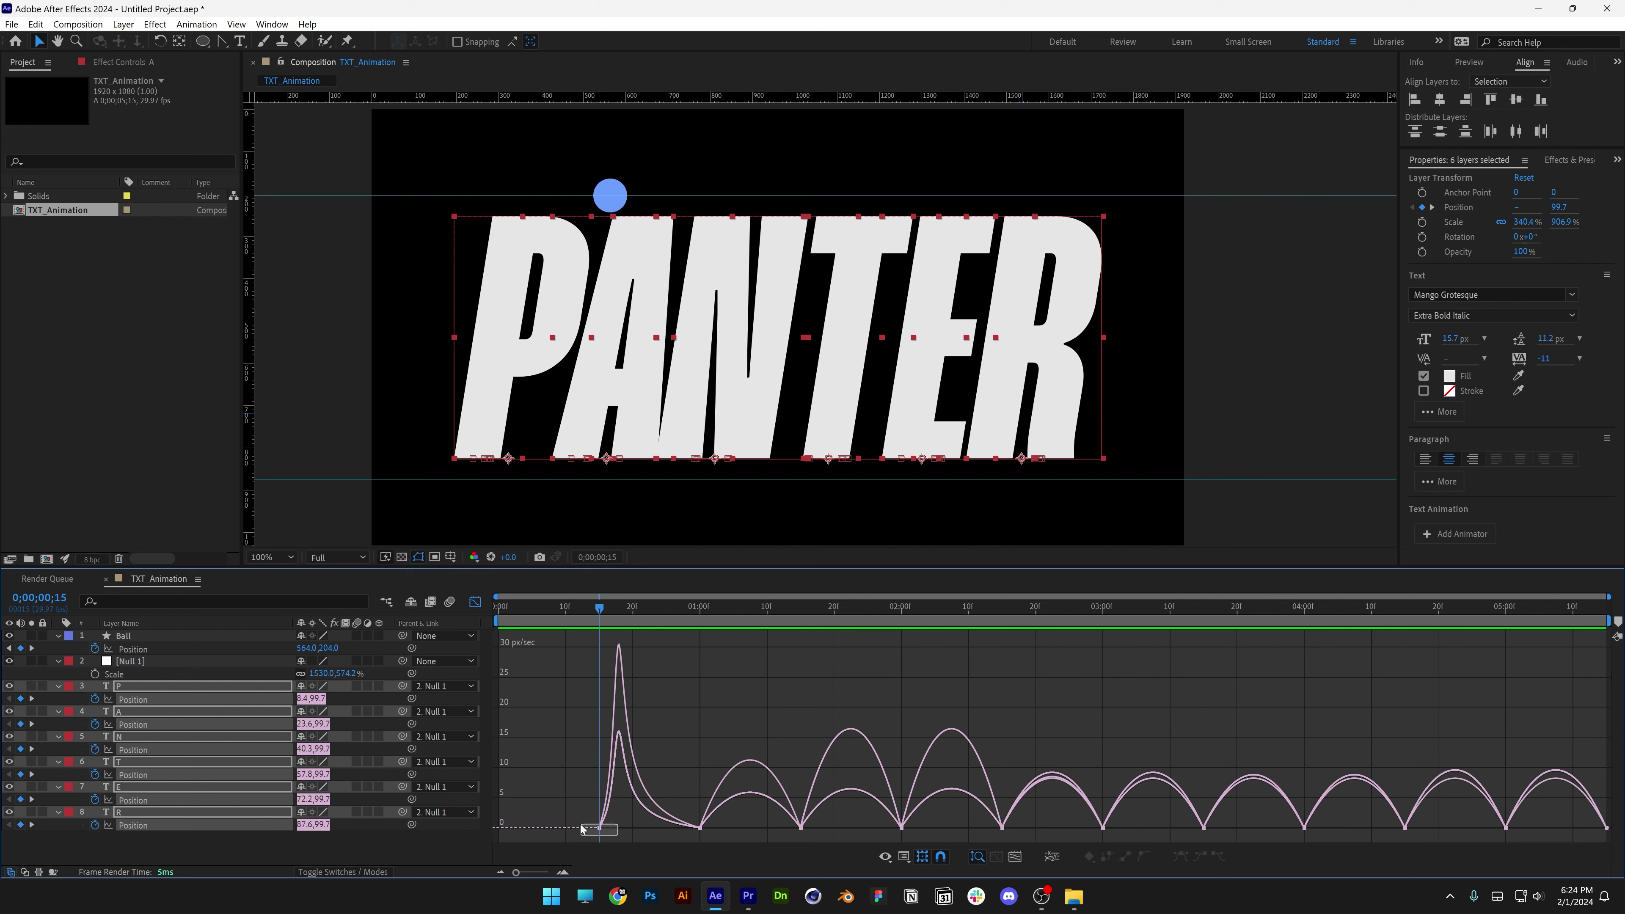
{"action": "left_click_drag", "start_coordinate": [580, 828], "coordinate": [600, 823]}
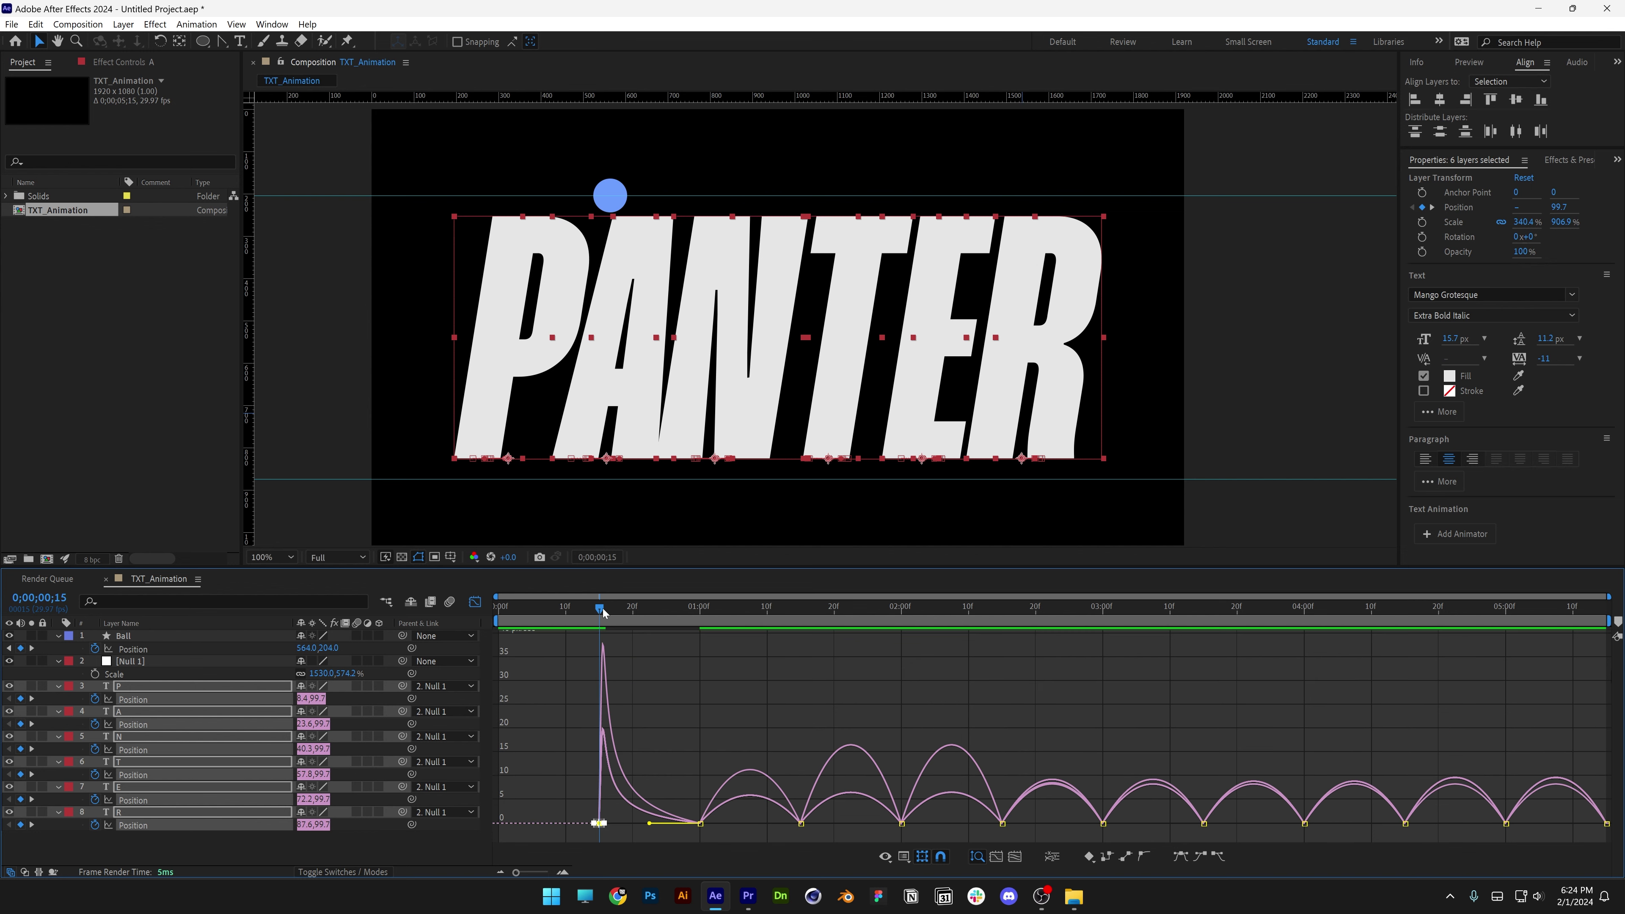
{"action": "left_click_drag", "start_coordinate": [600, 612], "coordinate": [635, 611]}
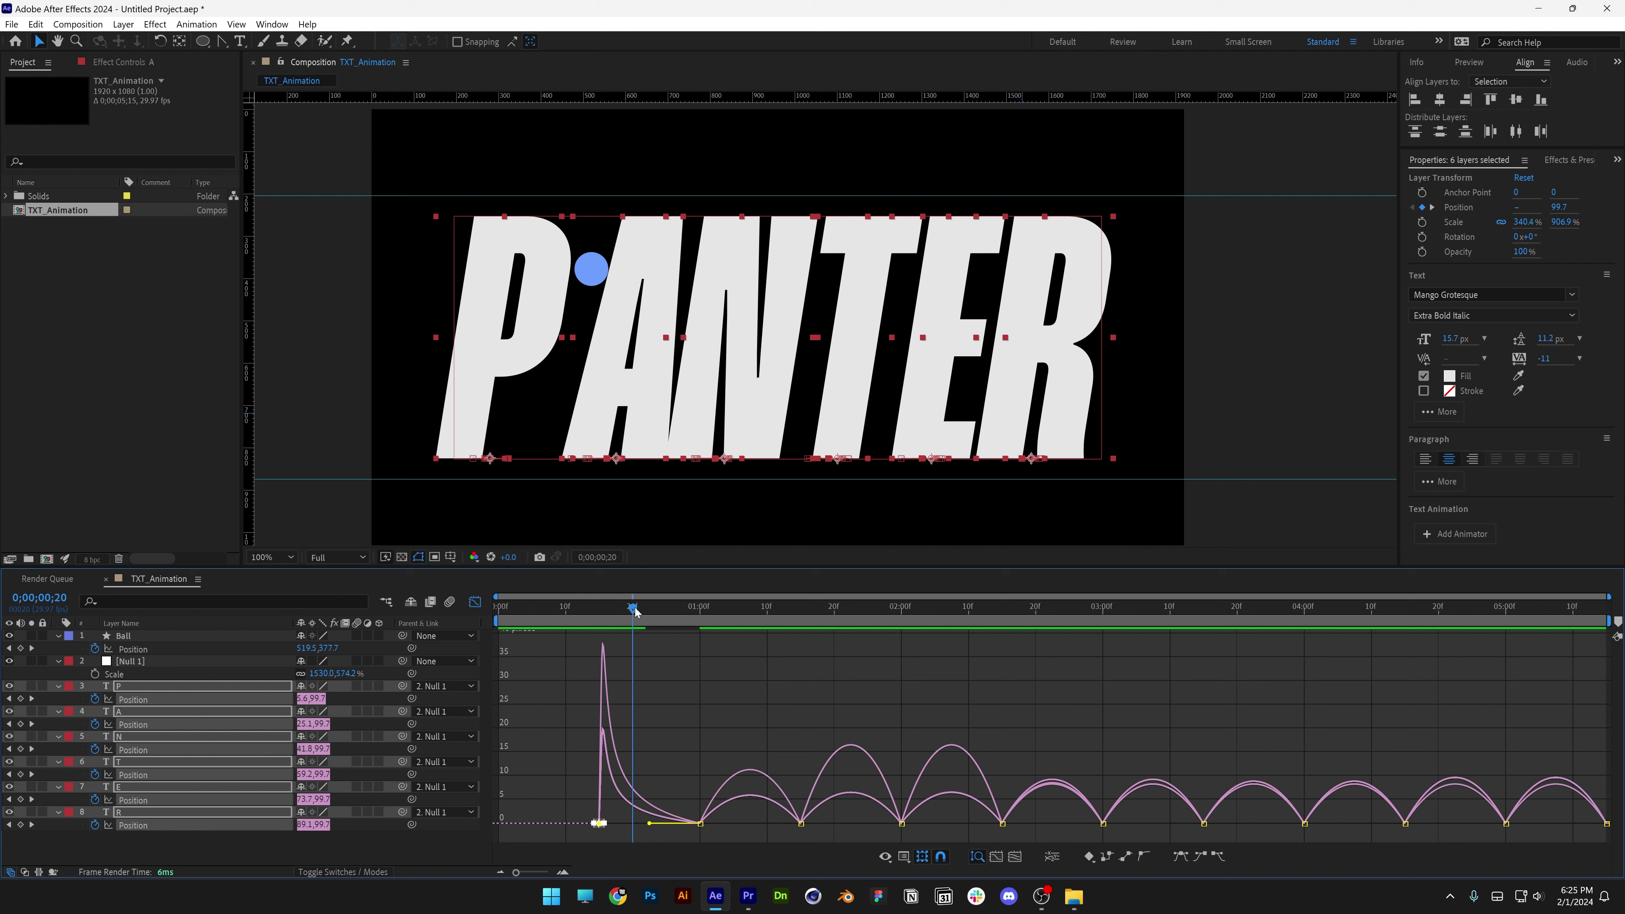
- Move the six letters' first Position keyframes from 0;15 to about 0;09 and scrub through the opening
{"action": "left_click", "coordinate": [475, 602]}
{"action": "left_click_drag", "start_coordinate": [611, 847], "coordinate": [563, 700]}
{"action": "left_click", "coordinate": [498, 608]}
{"action": "left_click_drag", "start_coordinate": [486, 608], "coordinate": [707, 618]}
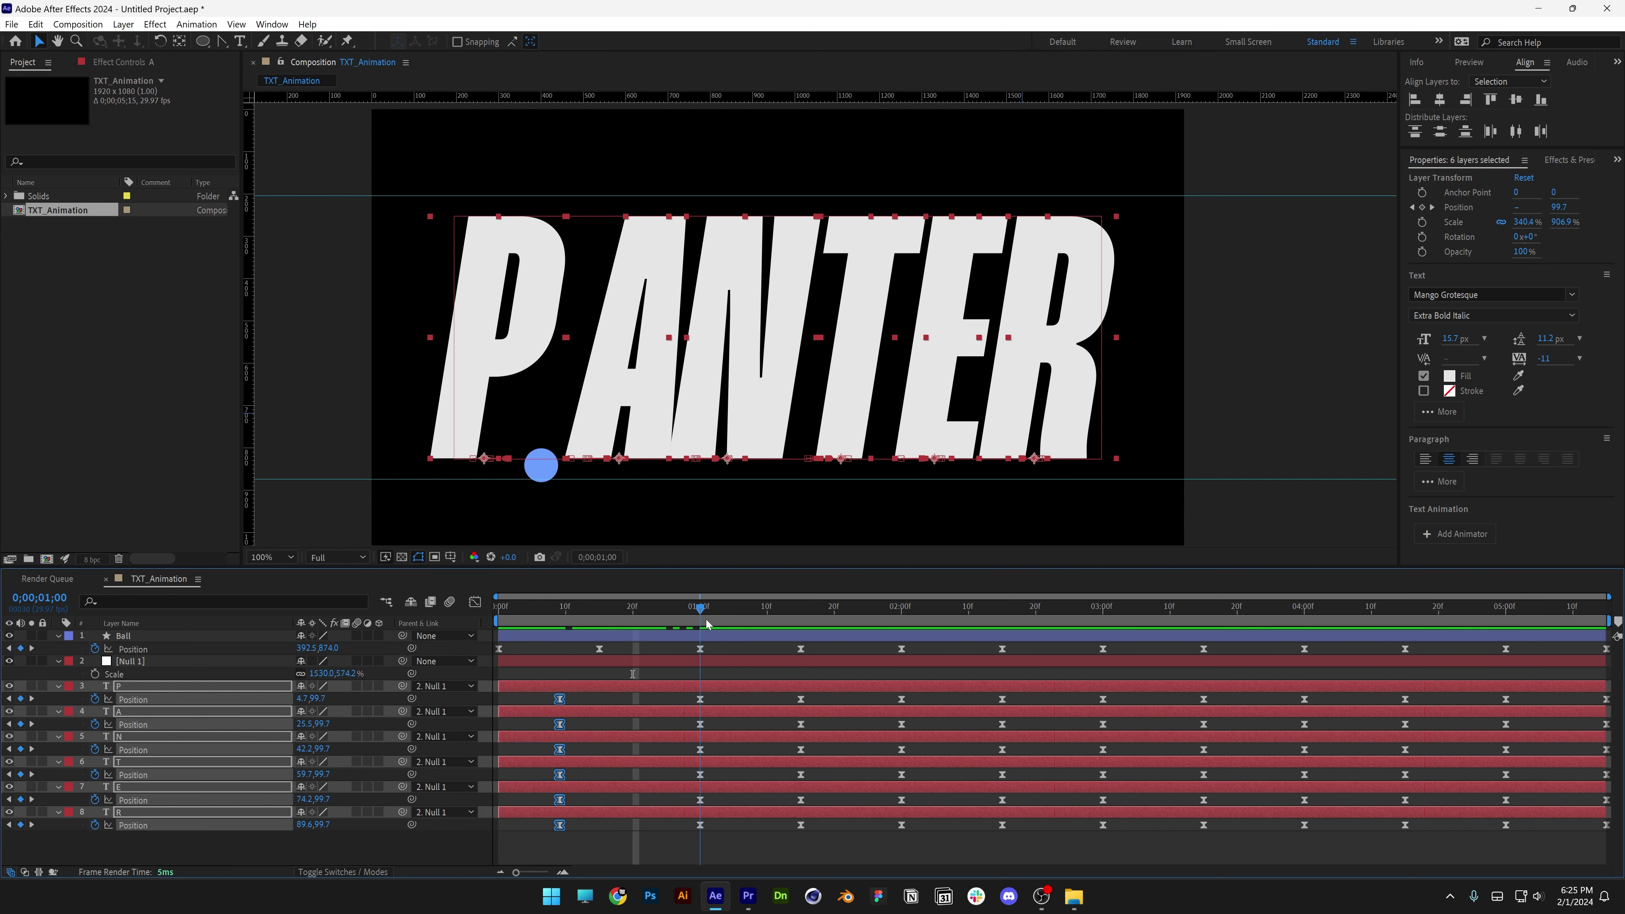
- Show the letters' Position speed curves and reshape the segment from 1;15 to 2;00 so it peaks at its start and slows gradually
{"action": "left_click", "coordinate": [347, 828]}
{"action": "left_click_drag", "start_coordinate": [194, 835], "coordinate": [134, 701]}
{"action": "left_click", "coordinate": [474, 602]}
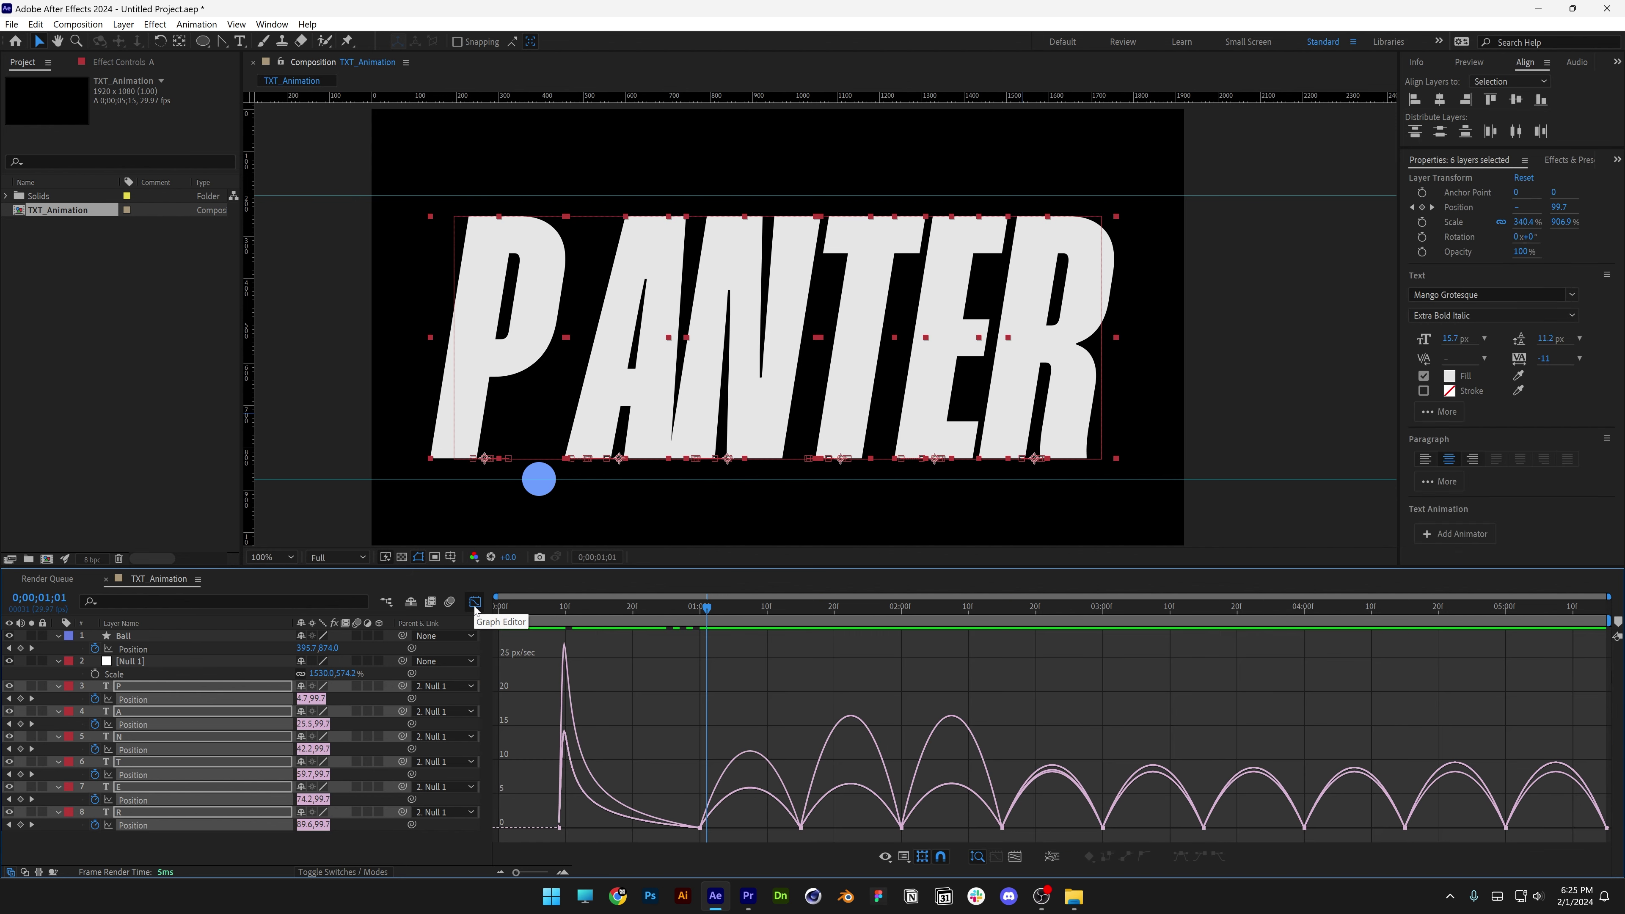
{"action": "left_click_drag", "start_coordinate": [698, 608], "coordinate": [841, 613]}
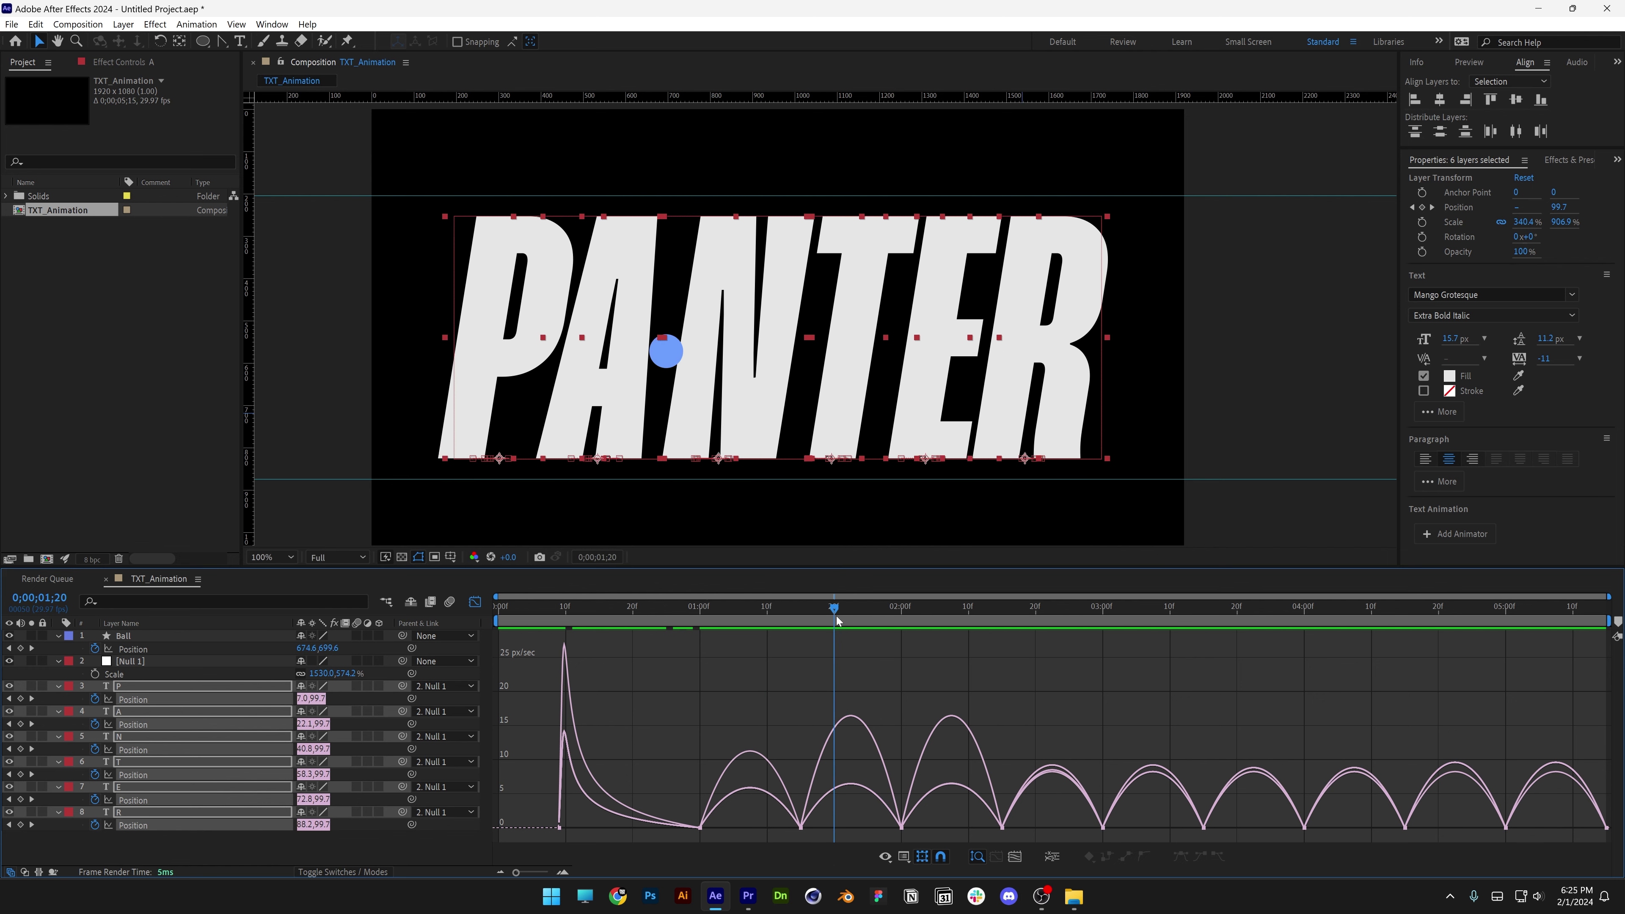
{"action": "left_click_drag", "start_coordinate": [926, 830], "coordinate": [851, 824]}
{"action": "mouse_move", "coordinate": [812, 611]}
{"action": "left_mouse_down"}
{"action": "mouse_move", "coordinate": [795, 608]}
{"action": "mouse_move", "coordinate": [816, 610]}
{"action": "left_mouse_up"}
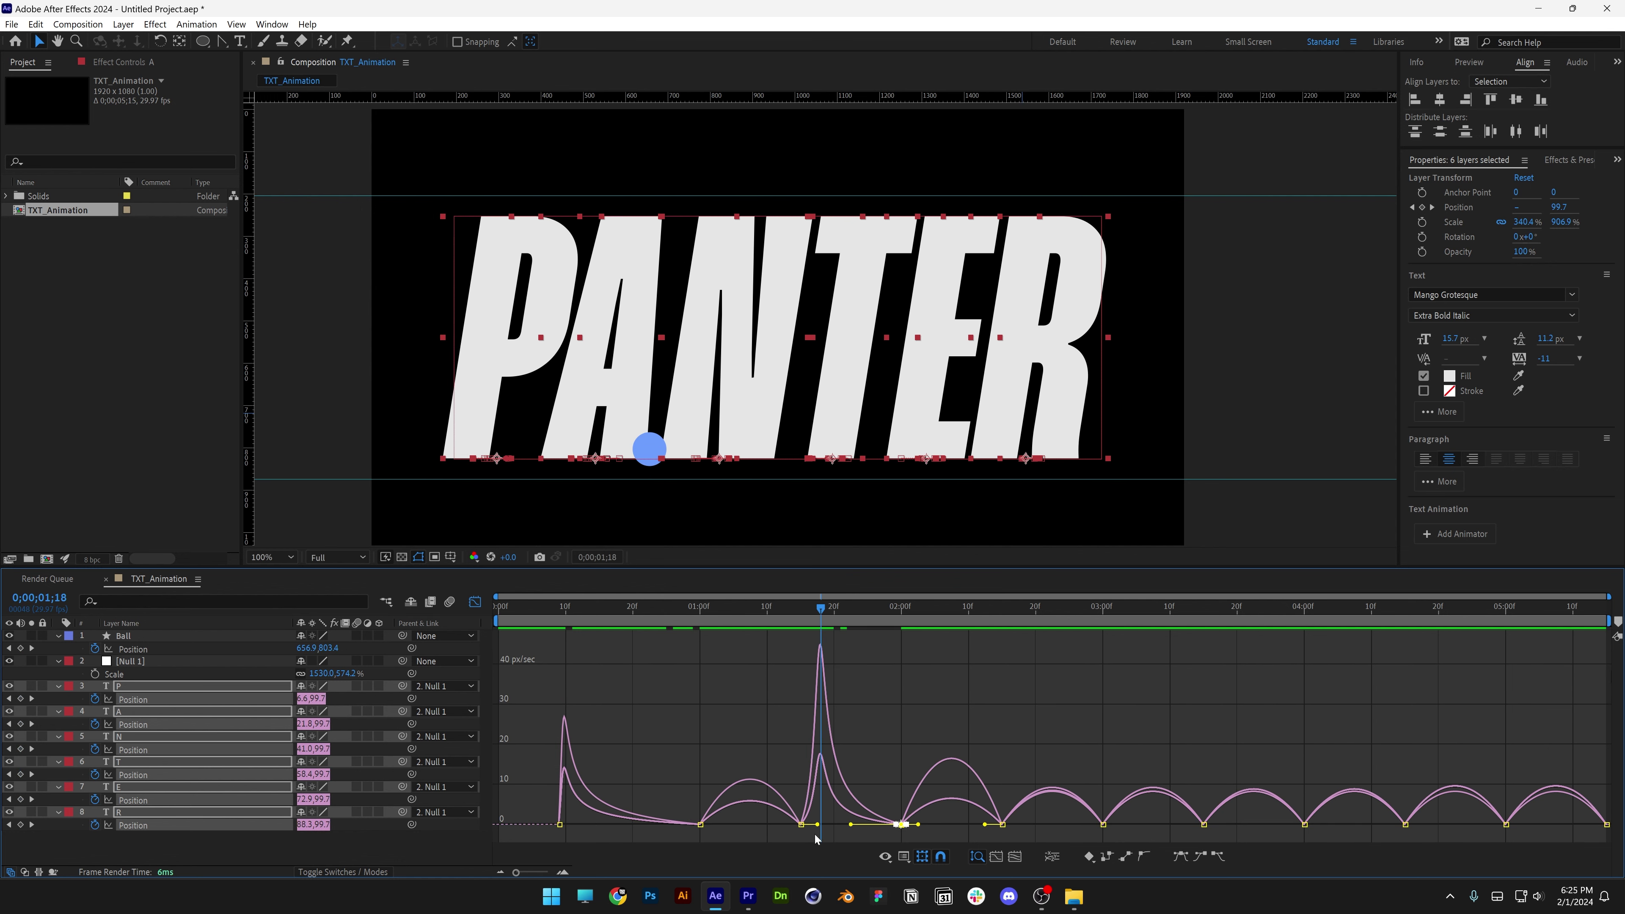
{"action": "mouse_move", "coordinate": [790, 818]}
{"action": "left_mouse_down"}
{"action": "mouse_move", "coordinate": [814, 826]}
{"action": "mouse_move", "coordinate": [800, 824]}
{"action": "left_mouse_up"}
{"action": "left_click", "coordinate": [746, 610]}
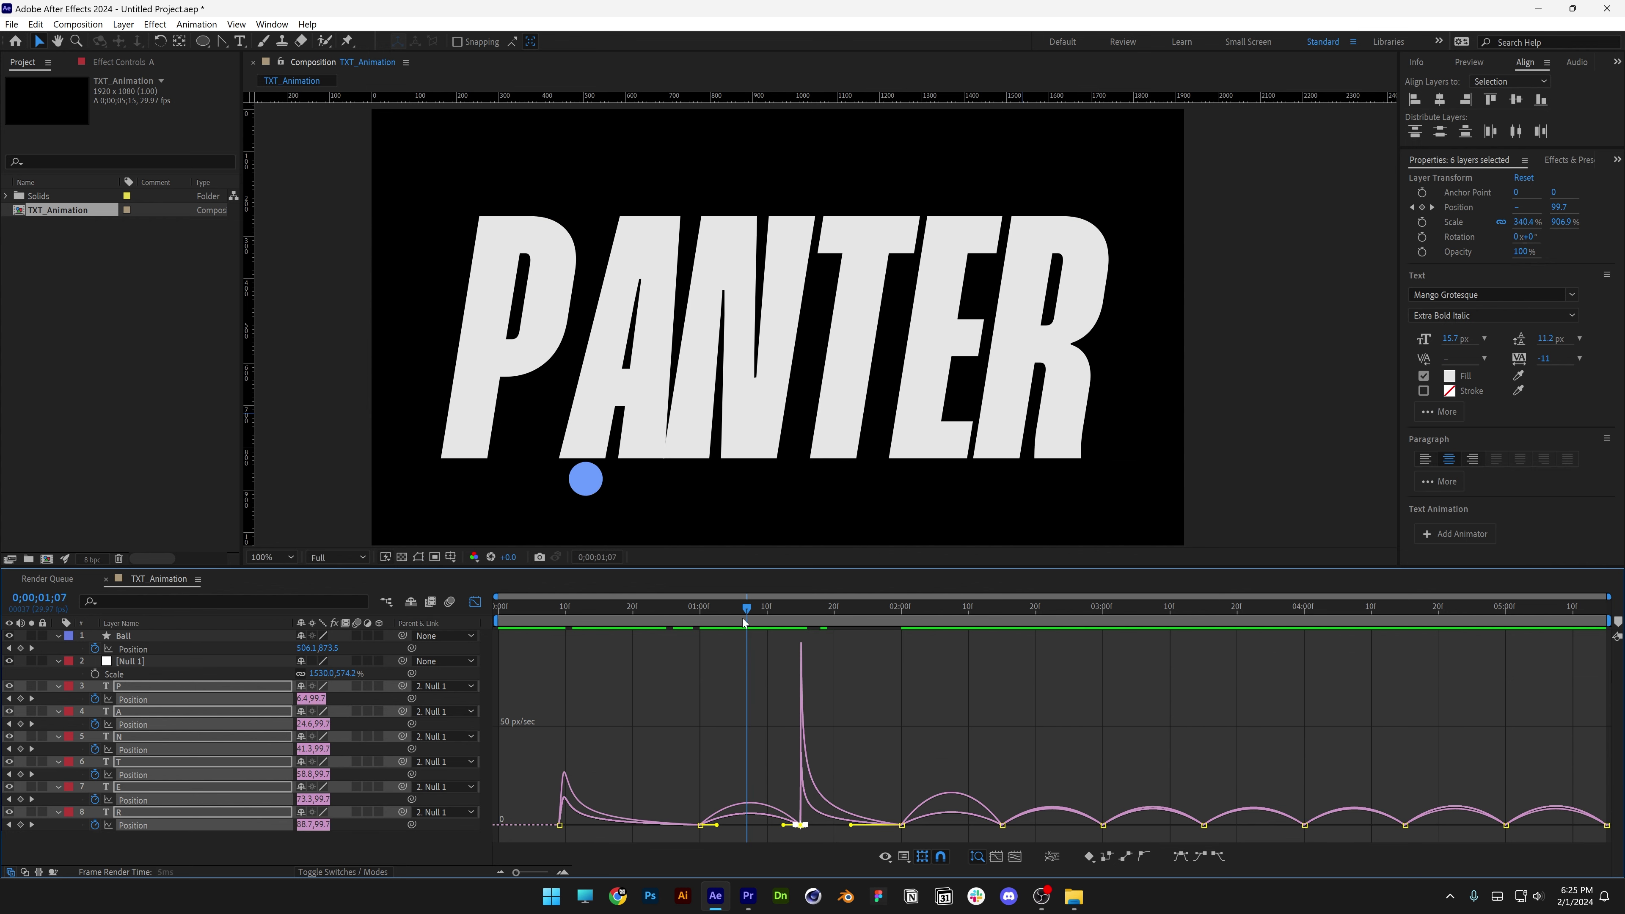
{"action": "key", "text": "space"}
- Reshape the letters' speed curves after 2;15, 3;15 and 4;15 to peak early in each segment and slow gradually
{"action": "left_click_drag", "start_coordinate": [747, 609], "coordinate": [1004, 622]}
{"action": "left_click_drag", "start_coordinate": [1031, 827], "coordinate": [1014, 827]}
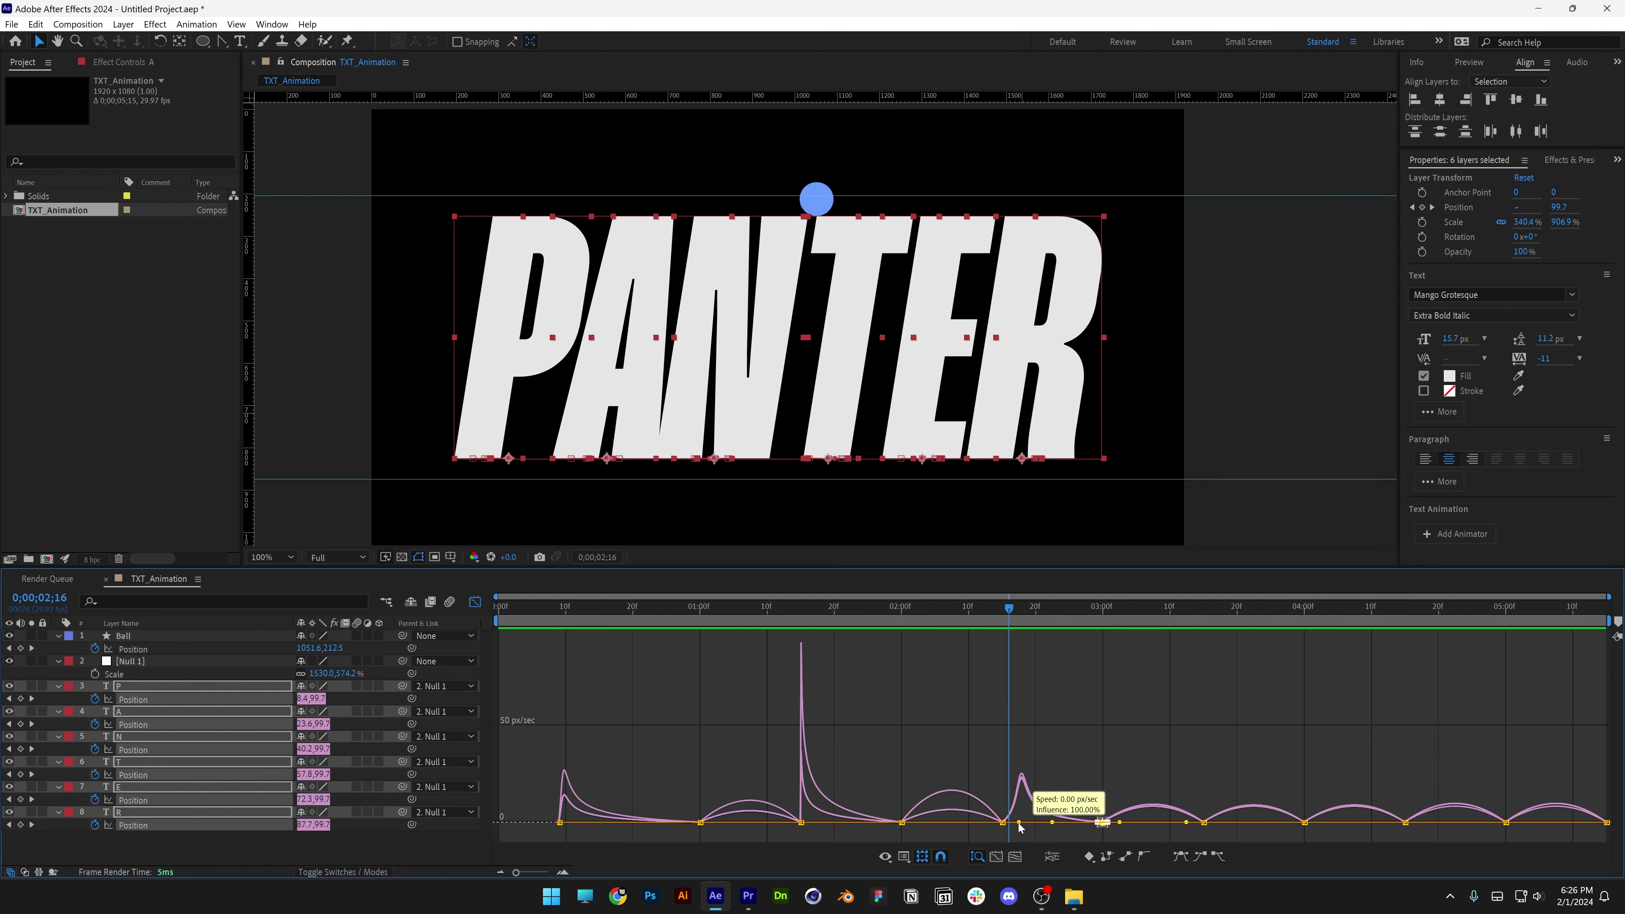
{"action": "mouse_move", "coordinate": [1024, 812]}
{"action": "left_mouse_down"}
{"action": "mouse_move", "coordinate": [979, 828]}
{"action": "mouse_move", "coordinate": [1012, 823]}
{"action": "left_mouse_up"}
{"action": "left_click_drag", "start_coordinate": [1271, 824], "coordinate": [1253, 824]}
{"action": "left_click_drag", "start_coordinate": [1220, 823], "coordinate": [1215, 824]}
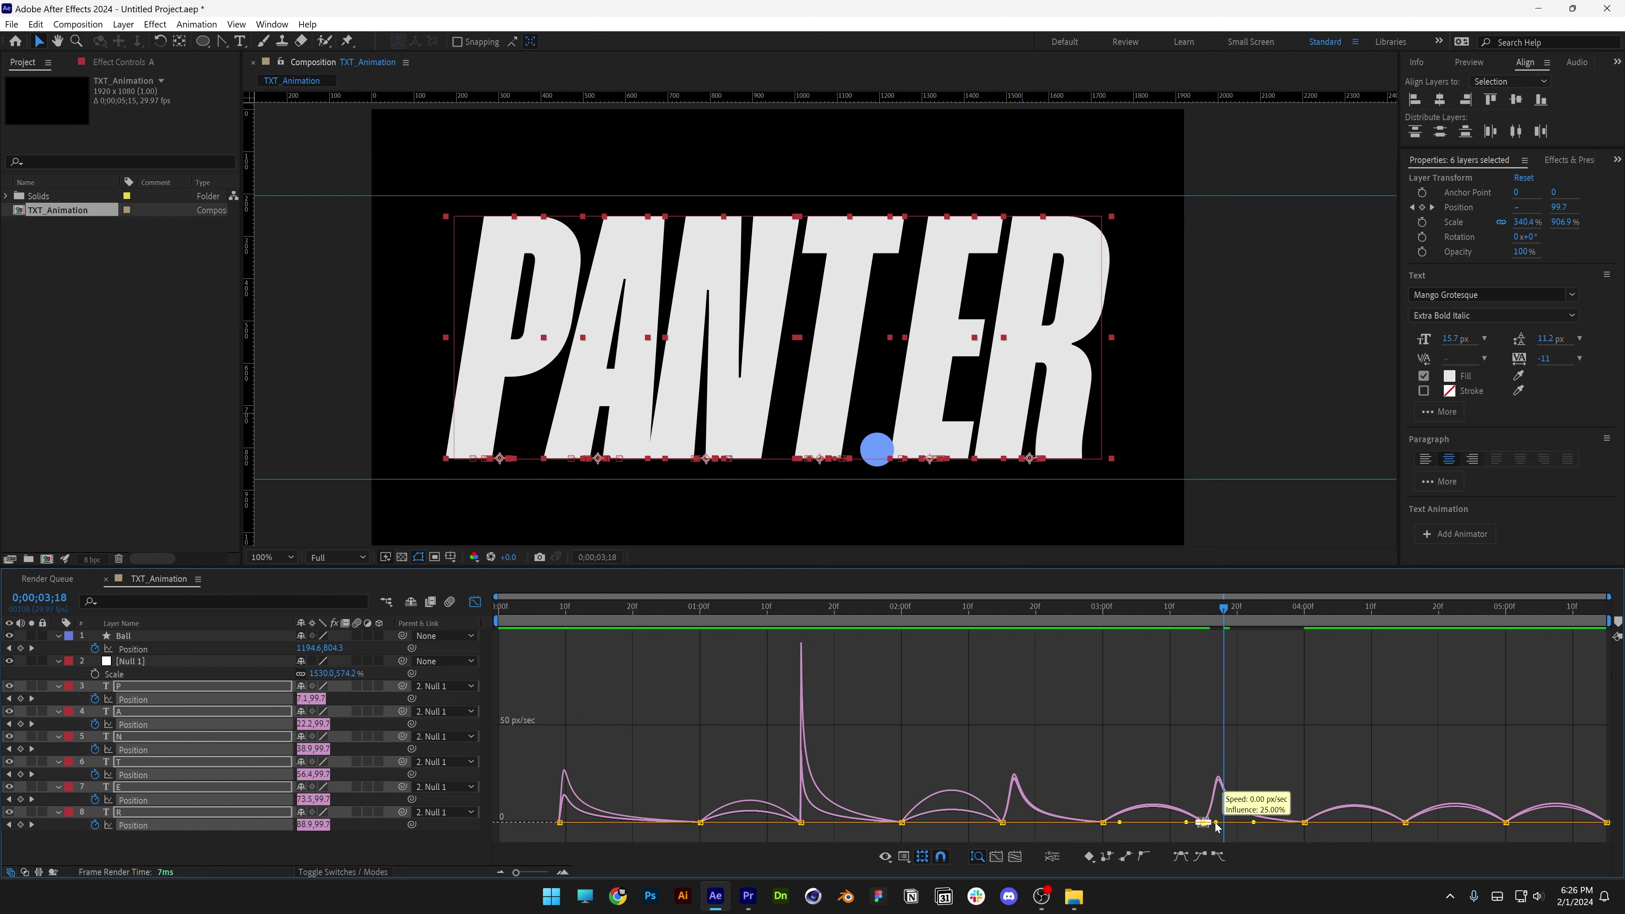
{"action": "left_click_drag", "start_coordinate": [1222, 608], "coordinate": [1425, 644]}
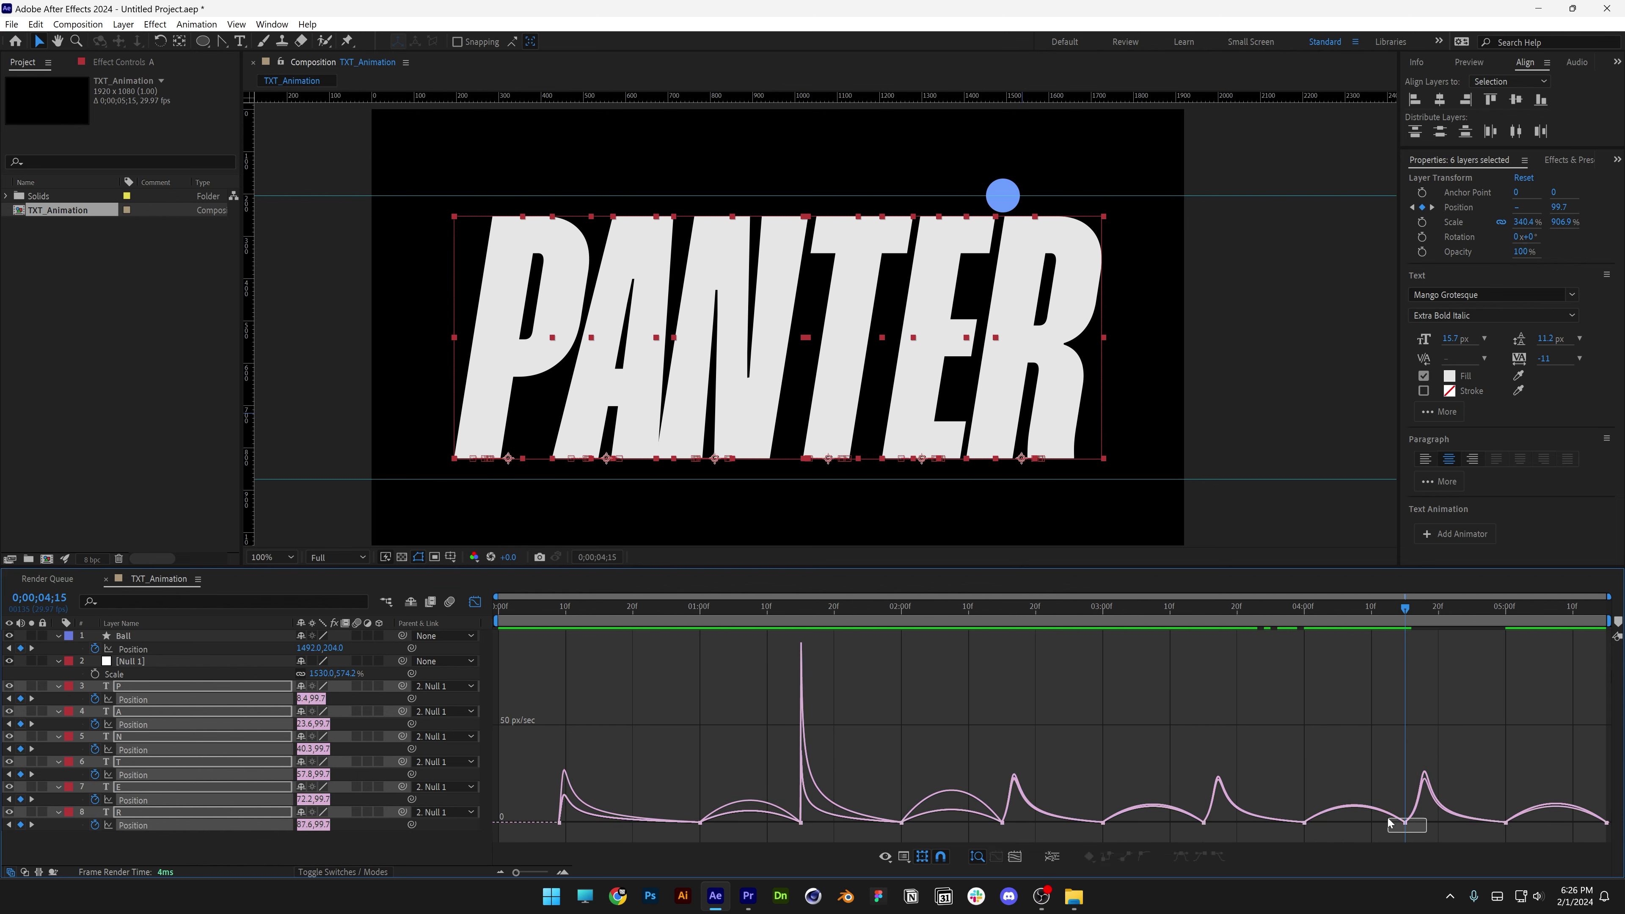
{"action": "left_click_drag", "start_coordinate": [1416, 824], "coordinate": [1407, 824]}
{"action": "left_click_drag", "start_coordinate": [1406, 608], "coordinate": [625, 642]}
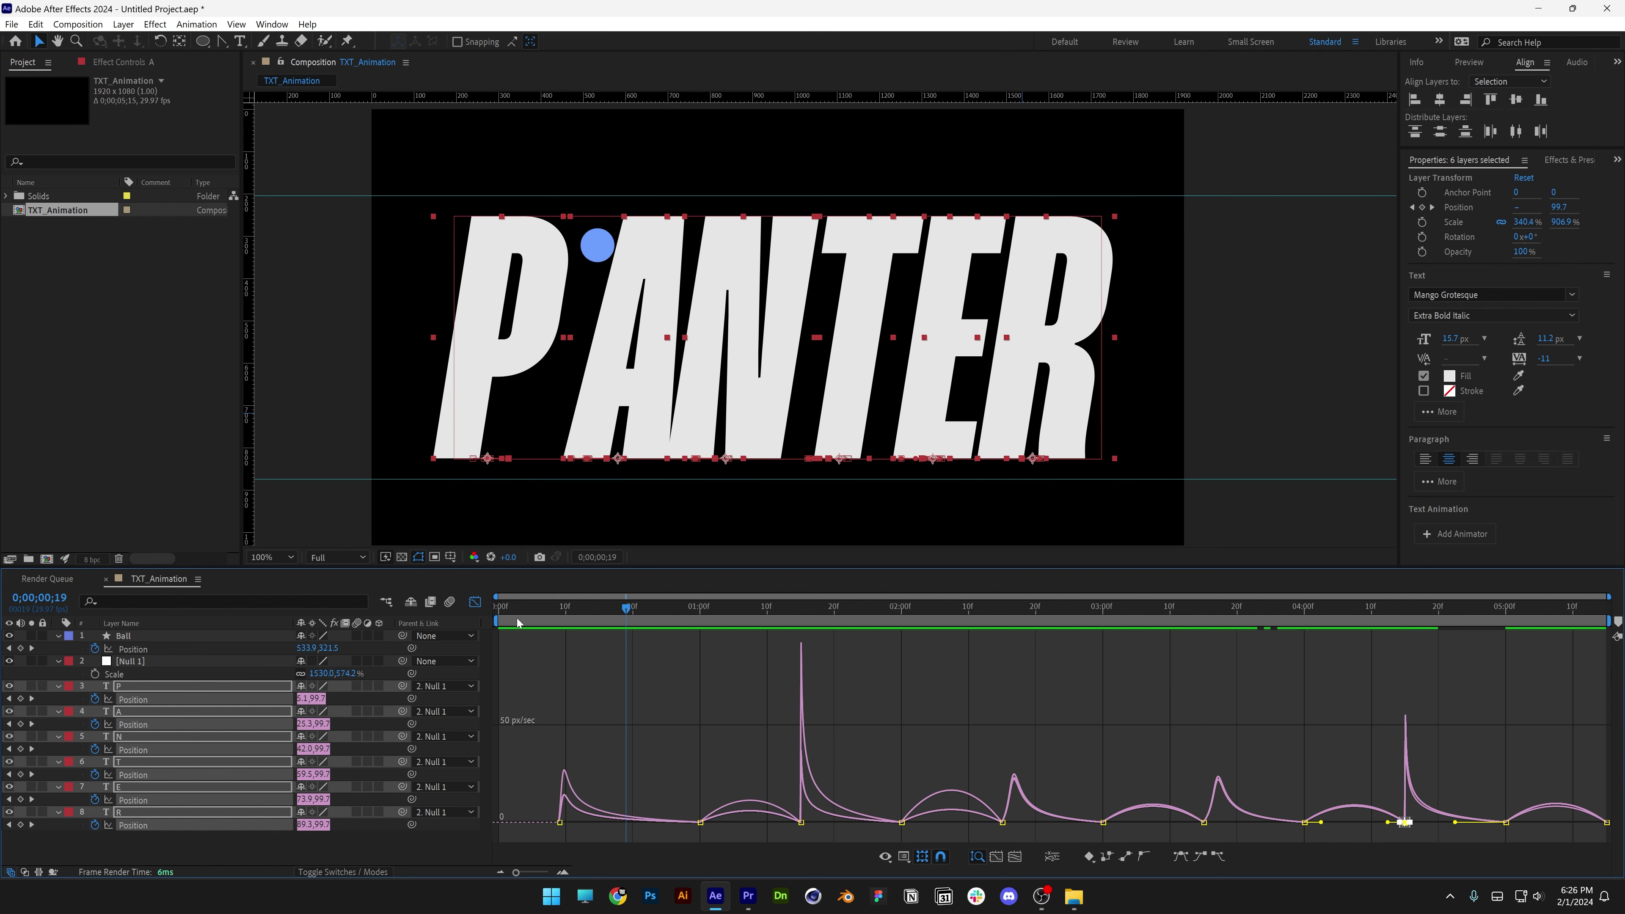
- Return to the keyframe view, move all six letters' 2;15 Position keyframes to about 2;08 and preview the animation
{"action": "left_click", "coordinate": [475, 602]}
{"action": "left_click_drag", "start_coordinate": [979, 618], "coordinate": [1018, 627]}
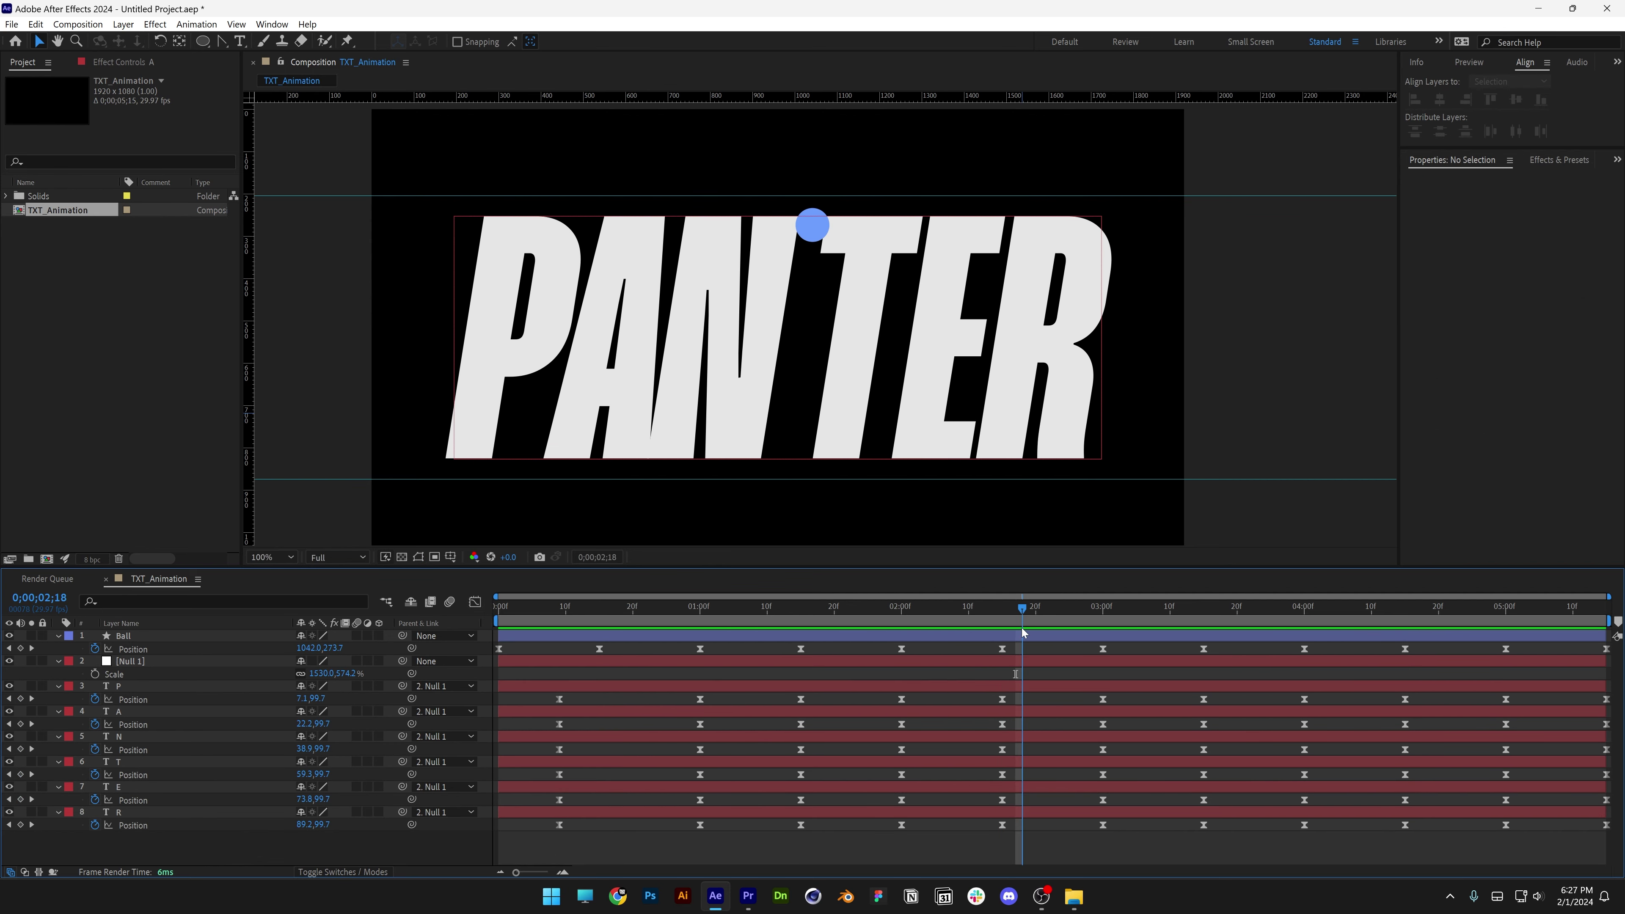
{"action": "left_click_drag", "start_coordinate": [1041, 848], "coordinate": [959, 701]}
{"action": "left_click", "coordinate": [882, 611]}
{"action": "key", "text": "space"}
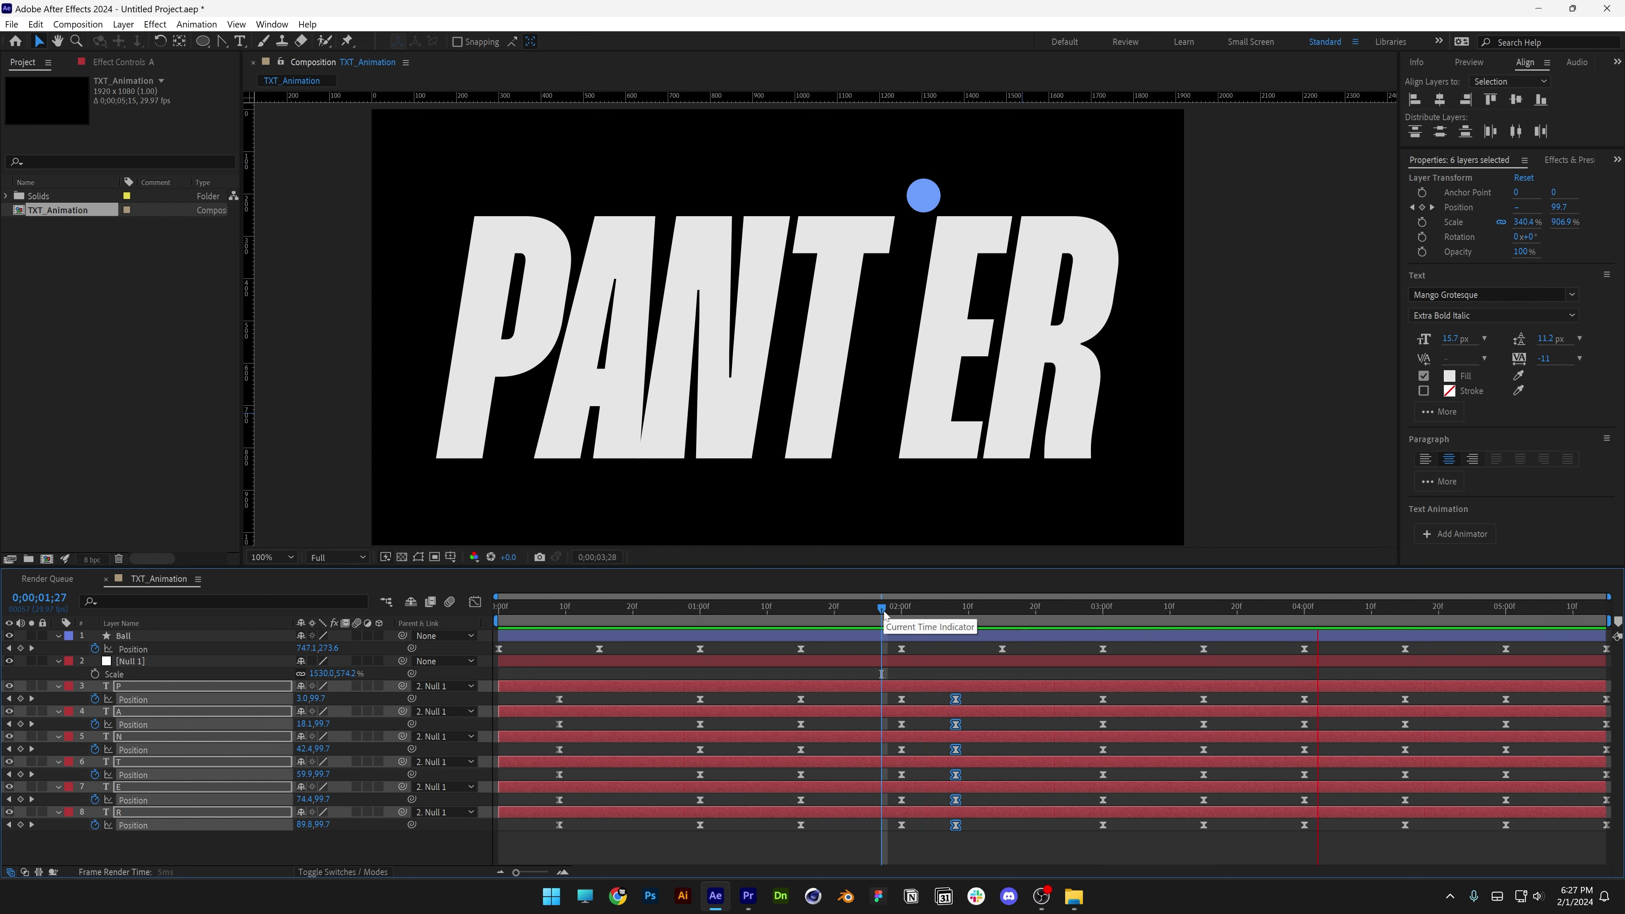
- Move all six letters' Position keyframes from 4;15 to about 4;10 and preview the section from 3;22
{"action": "left_click", "coordinate": [1425, 608]}
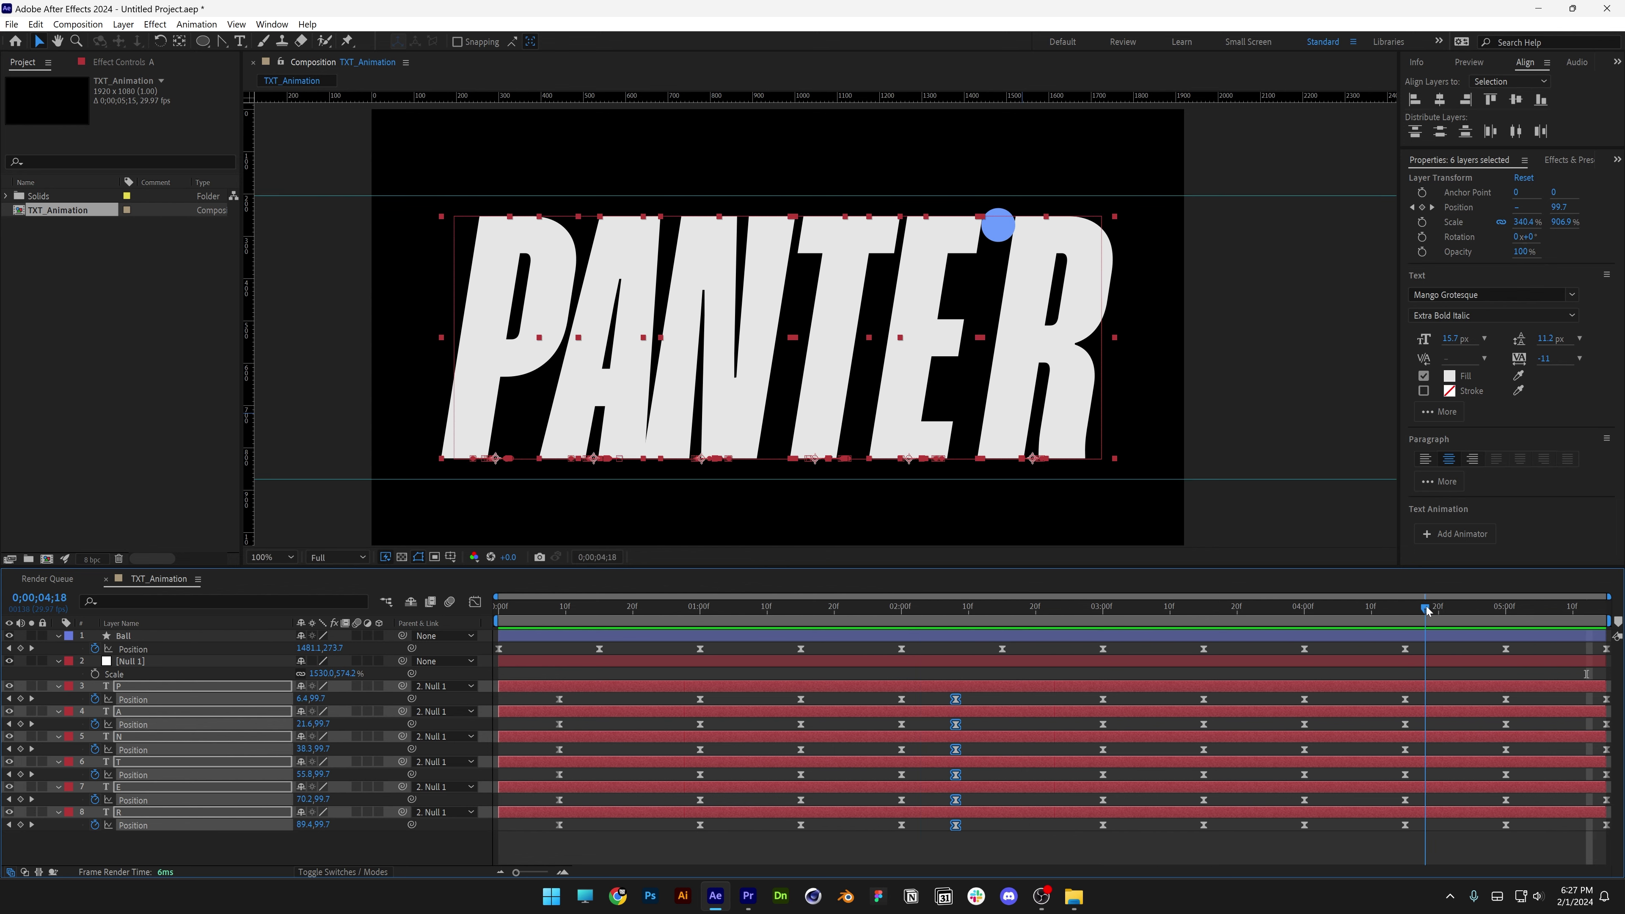
{"action": "left_click_drag", "start_coordinate": [1419, 844], "coordinate": [1372, 699]}
{"action": "left_click", "coordinate": [1252, 611]}
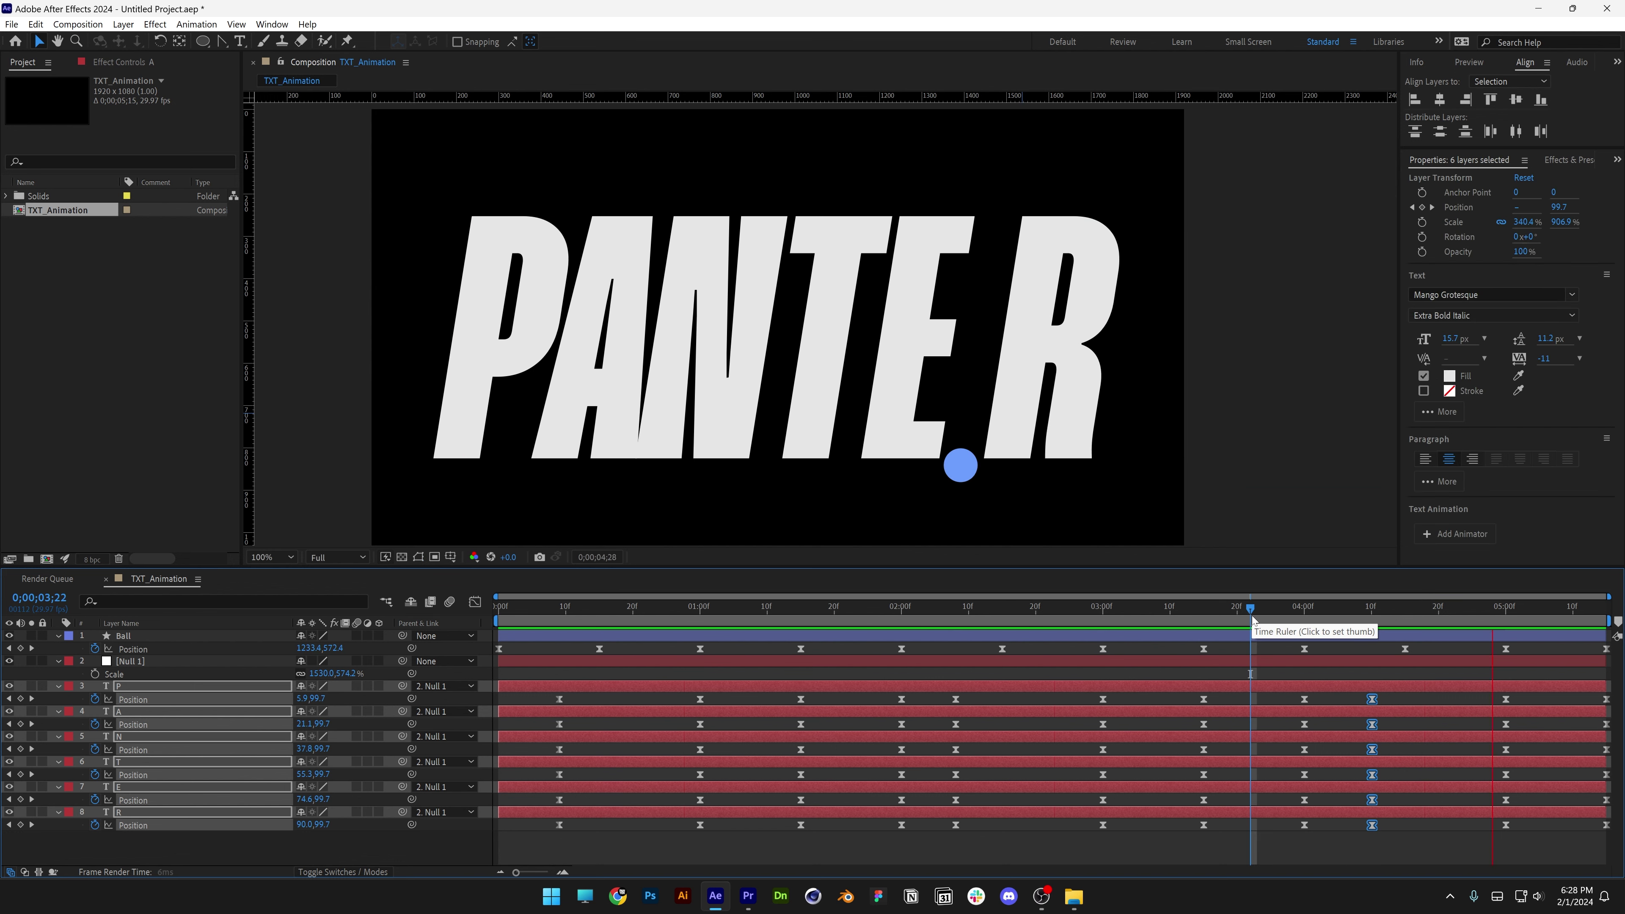
- Move all six letters' Position keyframes from 1;15 to 1;10 and preview the animation from 1;00 and from the beginning
{"action": "left_click", "coordinate": [817, 609]}
{"action": "left_click", "coordinate": [778, 695]}
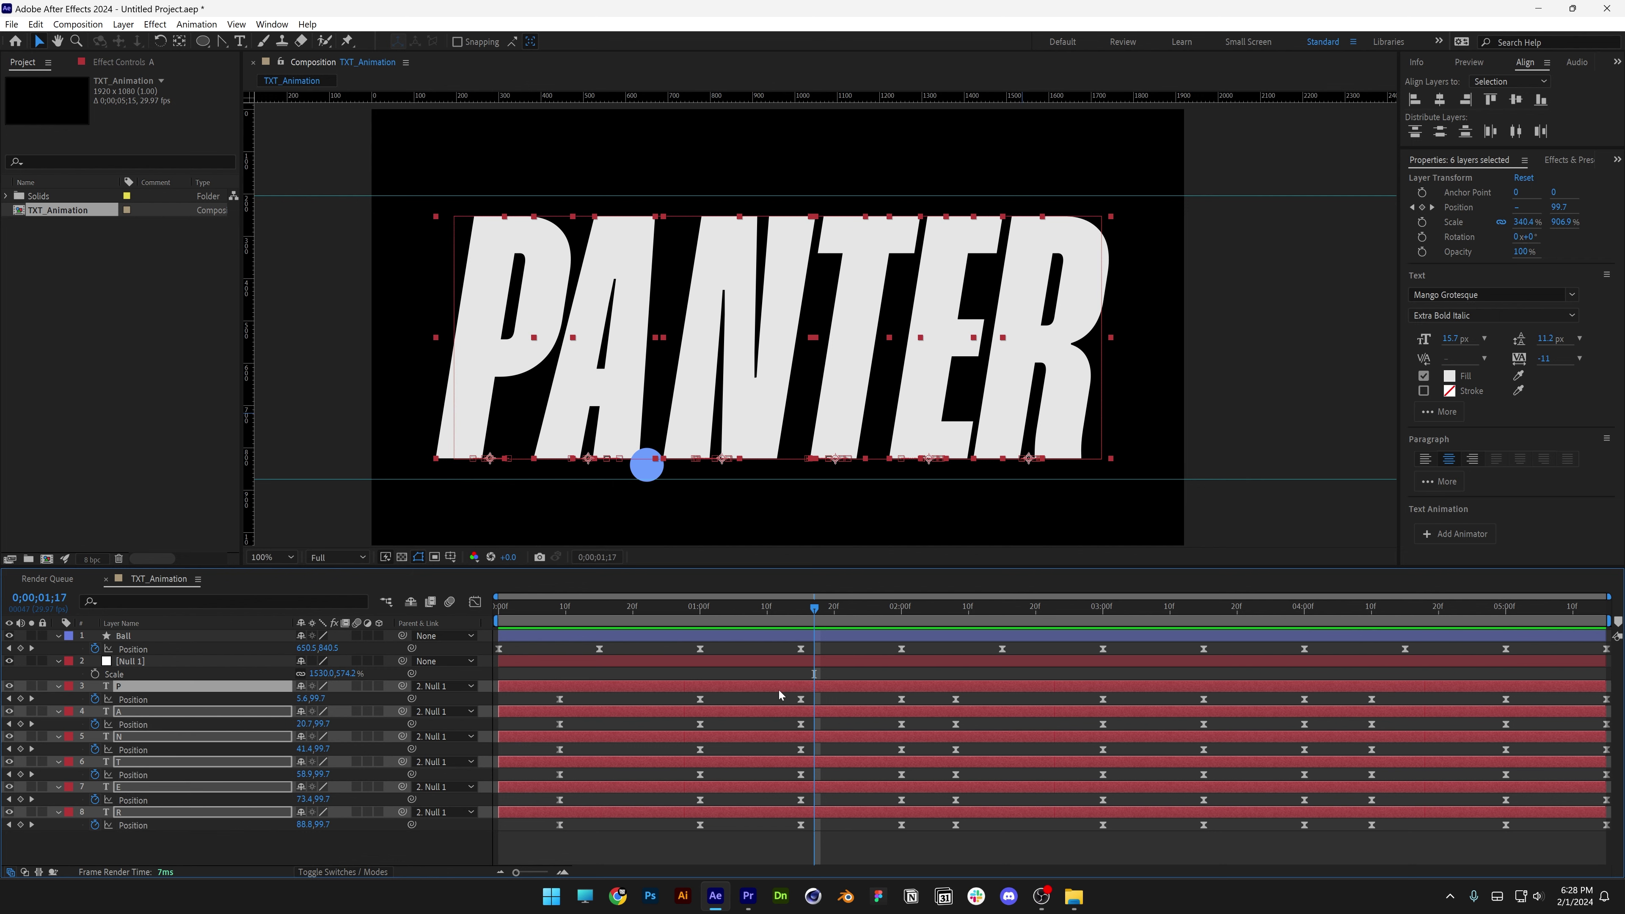
{"action": "left_click_drag", "start_coordinate": [781, 694], "coordinate": [816, 833]}
{"action": "left_click", "coordinate": [768, 609]}
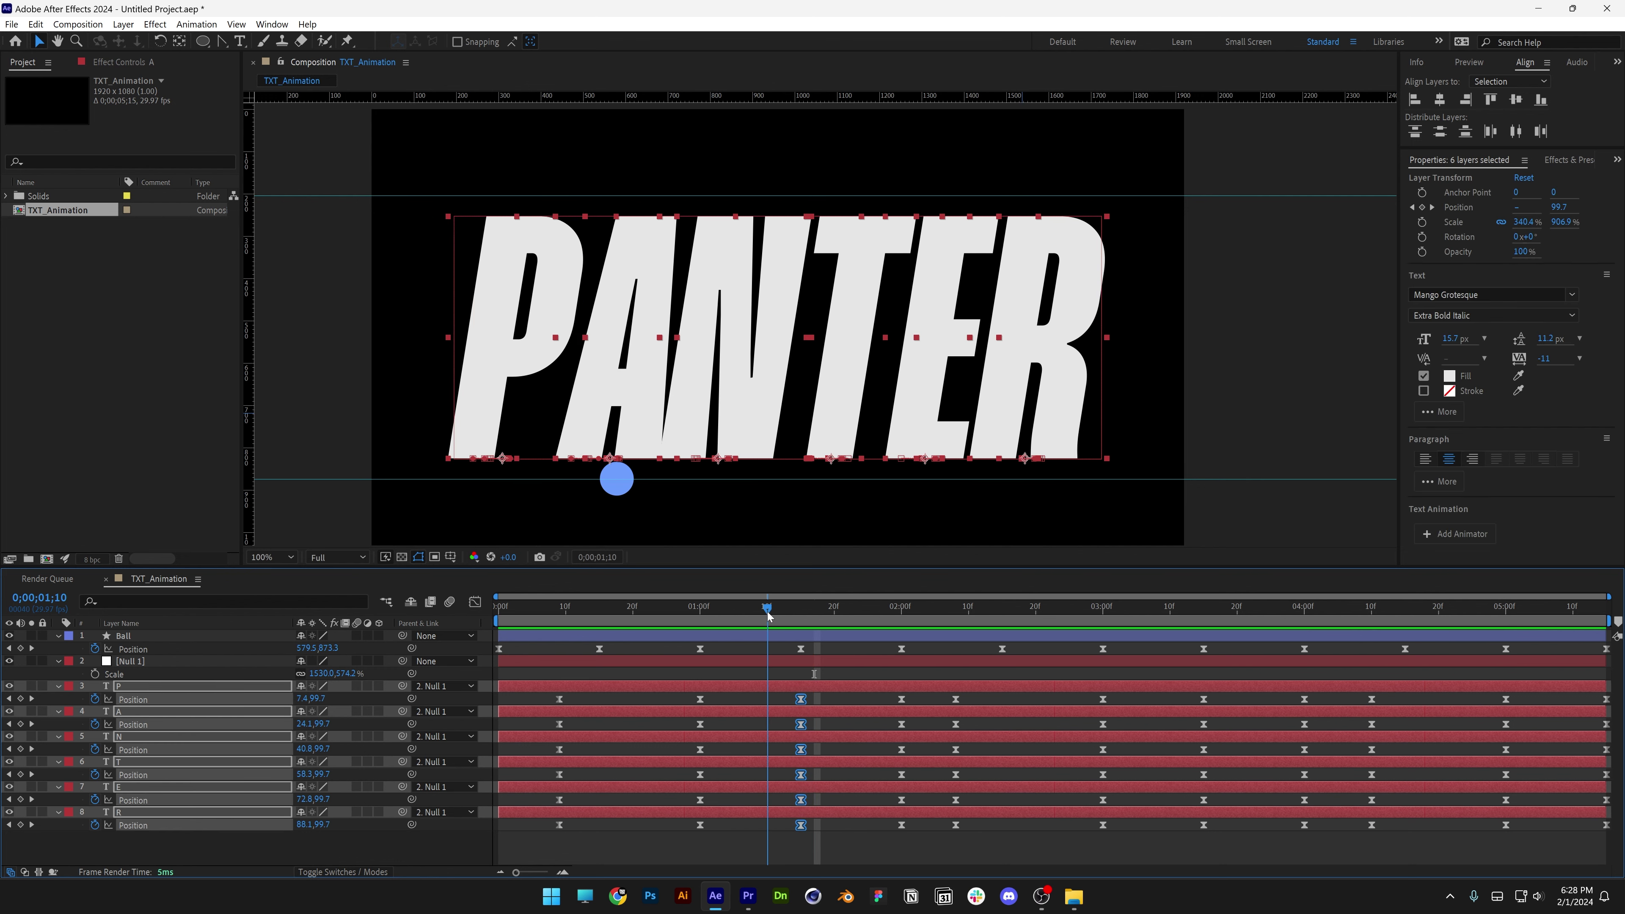
{"action": "left_click_drag", "start_coordinate": [807, 699], "coordinate": [775, 699]}
{"action": "left_click", "coordinate": [702, 611]}
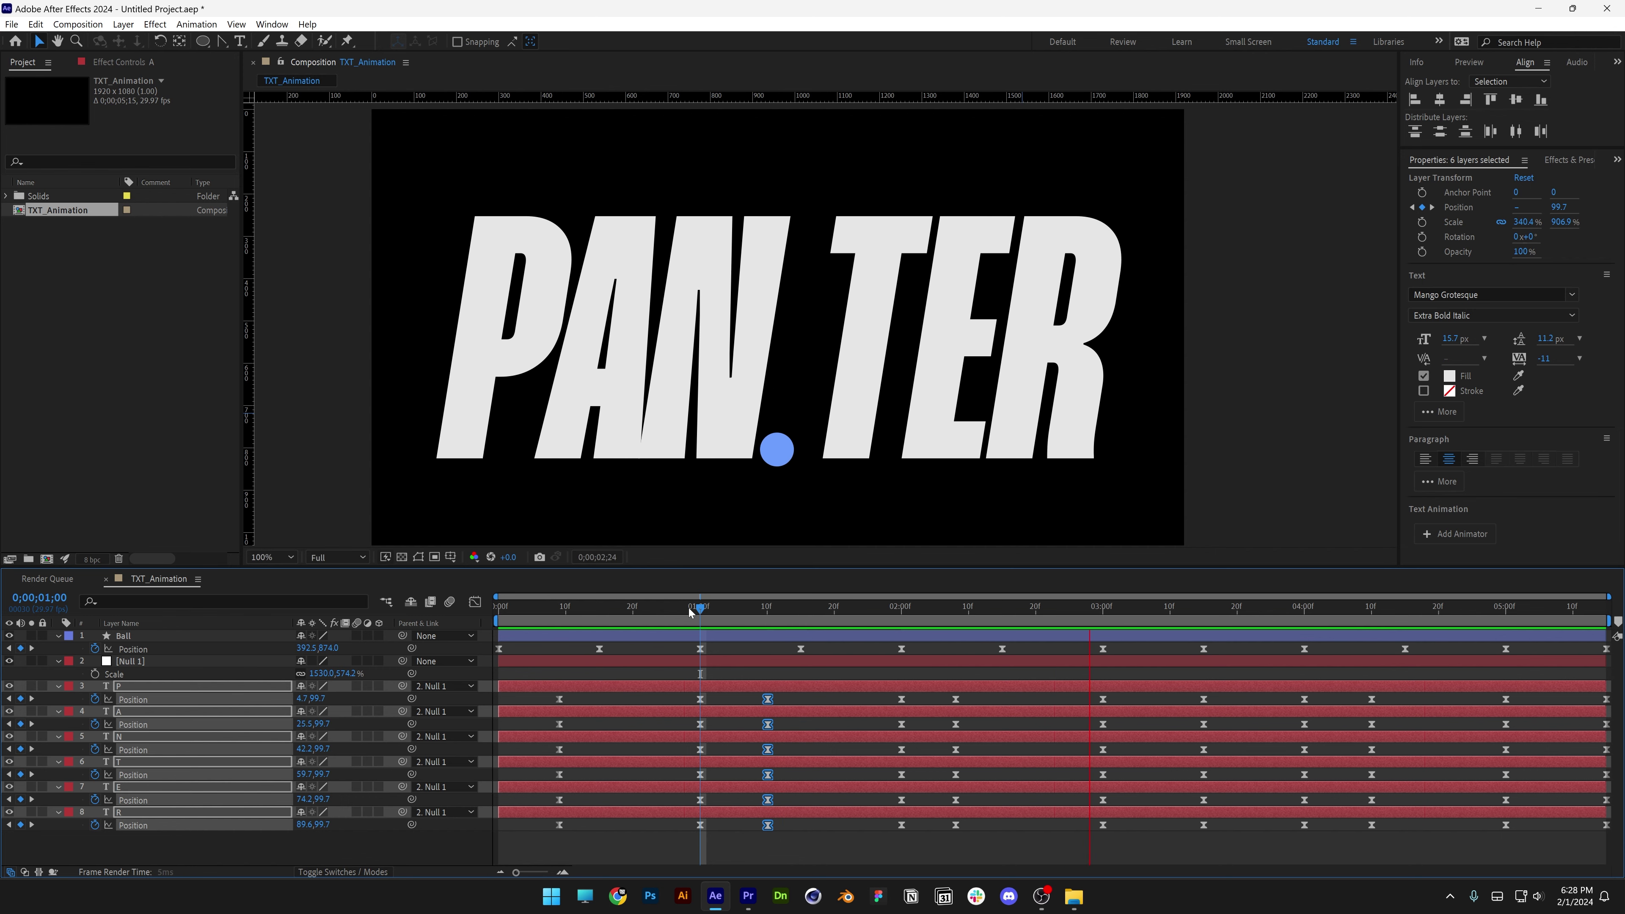
{"action": "left_click_drag", "start_coordinate": [689, 608], "coordinate": [614, 602]}
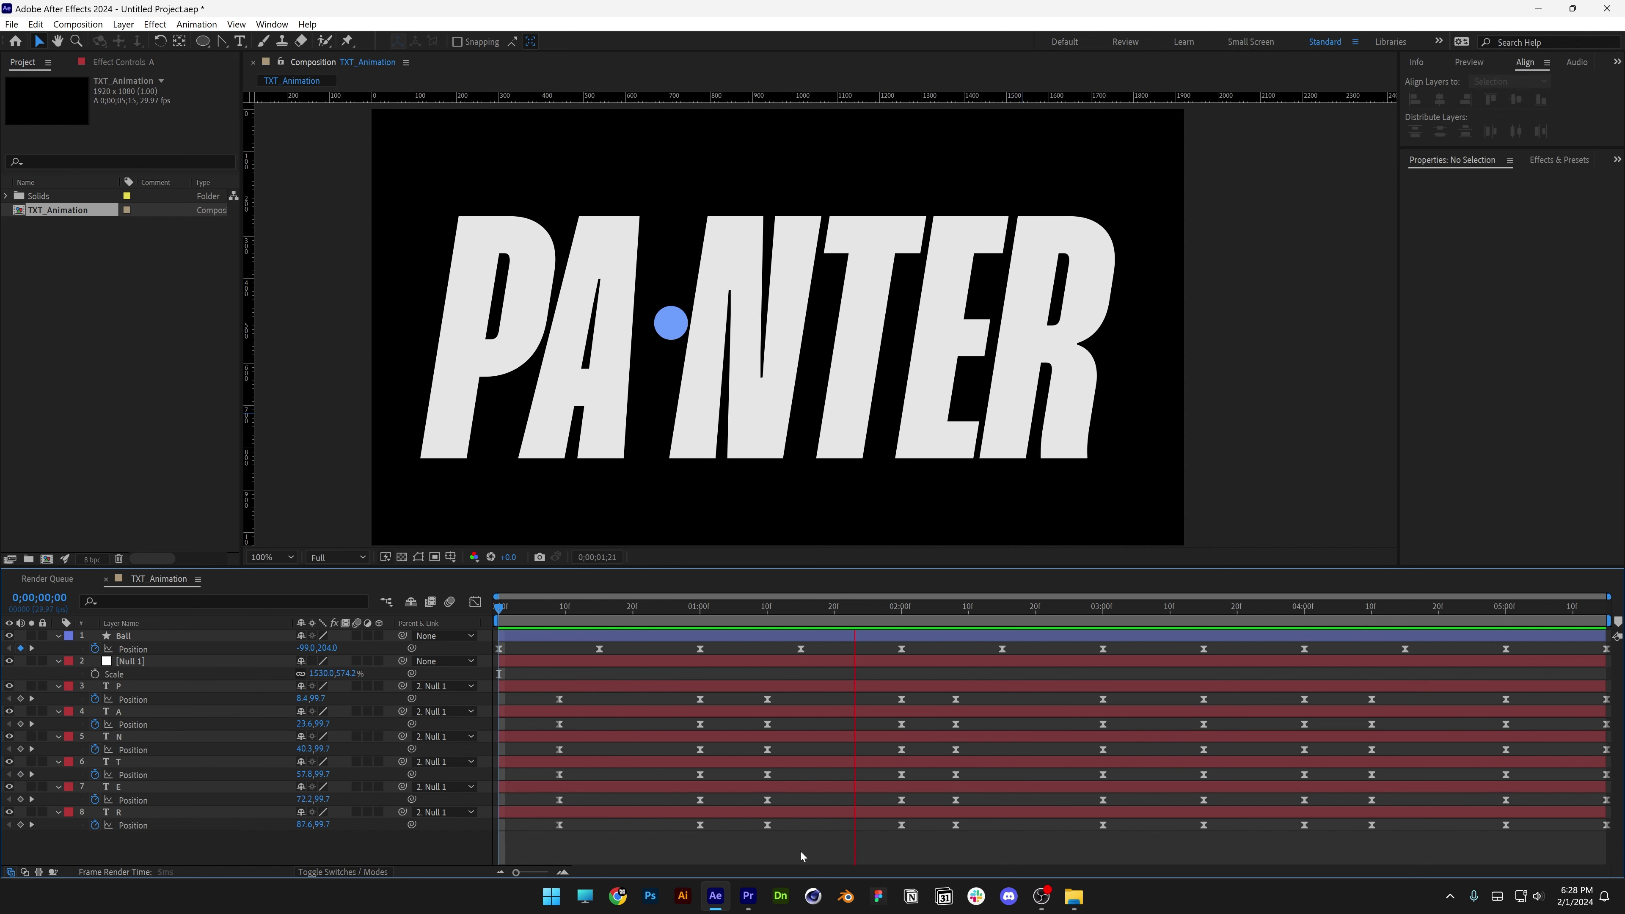